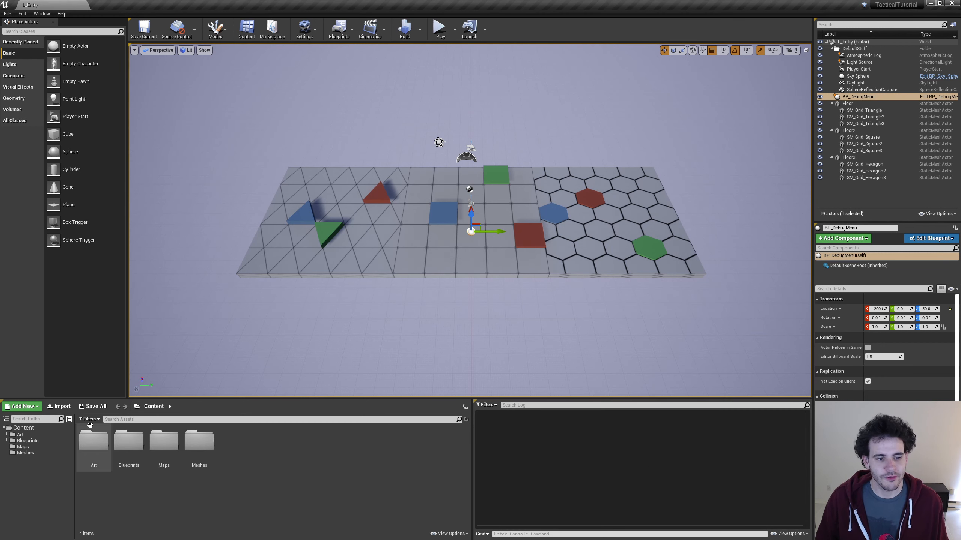
Create a folder named Sublevels inside the Maps folder and open it.
click(22, 447)
right_click(167, 447)
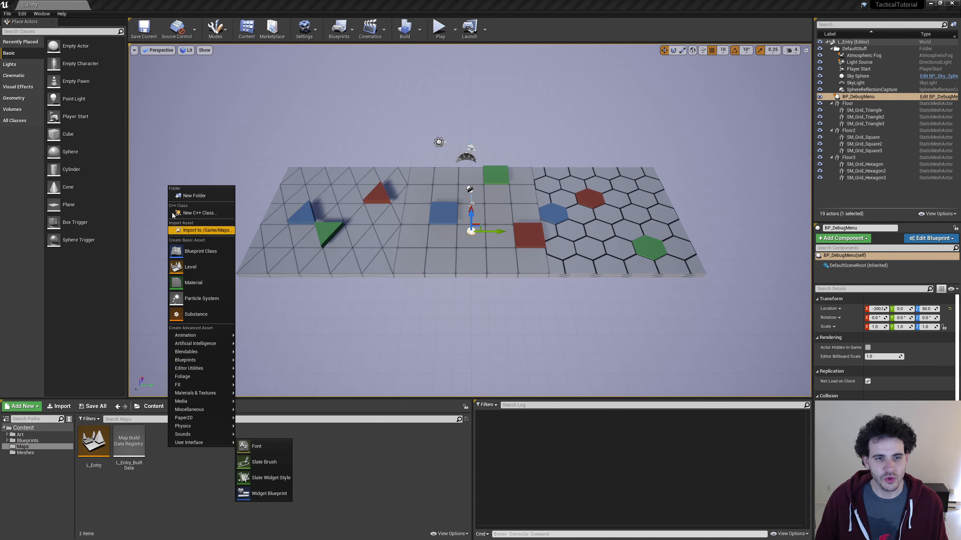
click(189, 230)
text(Suble)
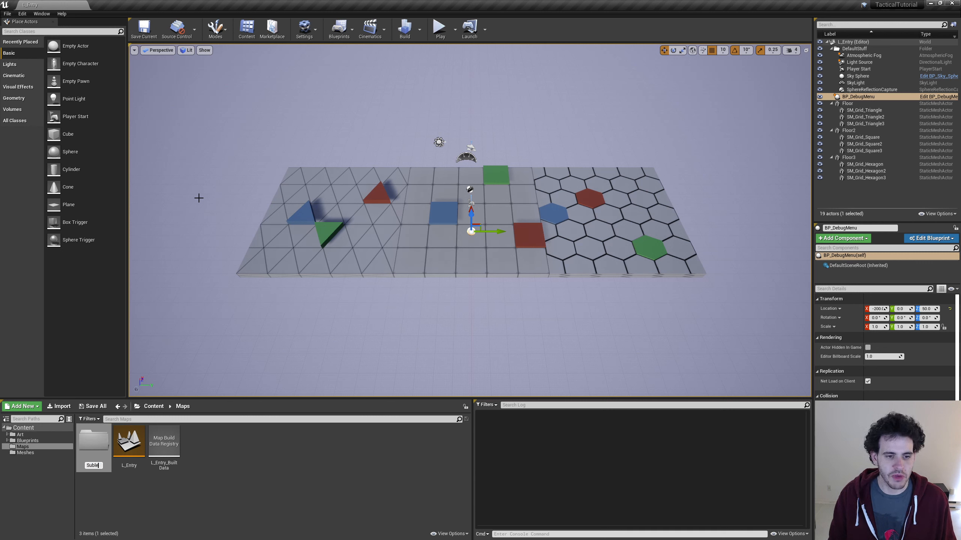
text(vels)
key(Return)
key(Return)
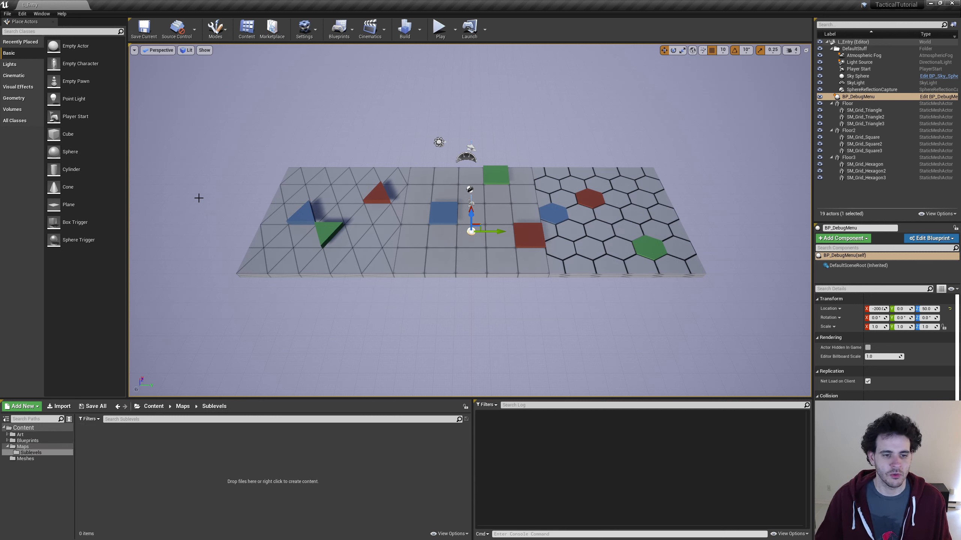
Create a level named L_Square in the Sublevels folder.
right_click(173, 456)
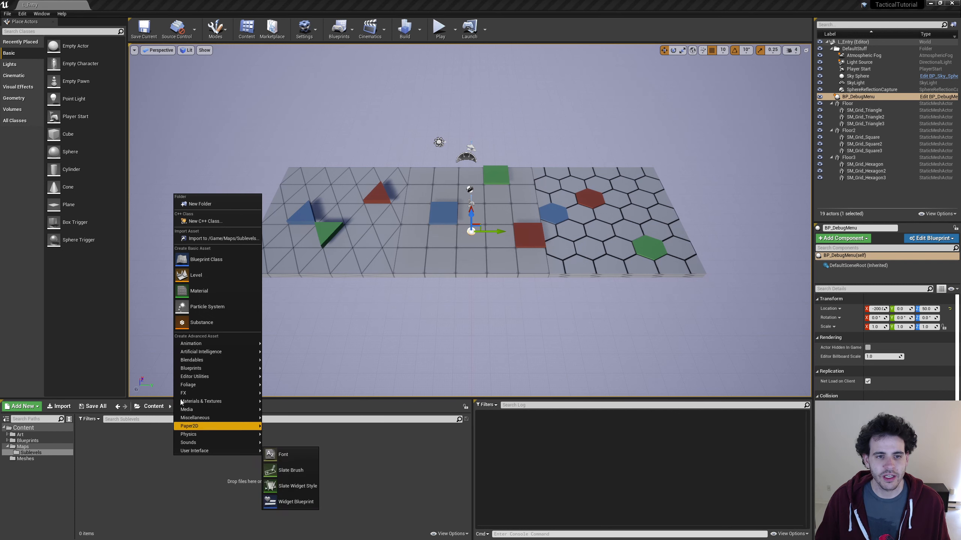
click(214, 275)
text(L)
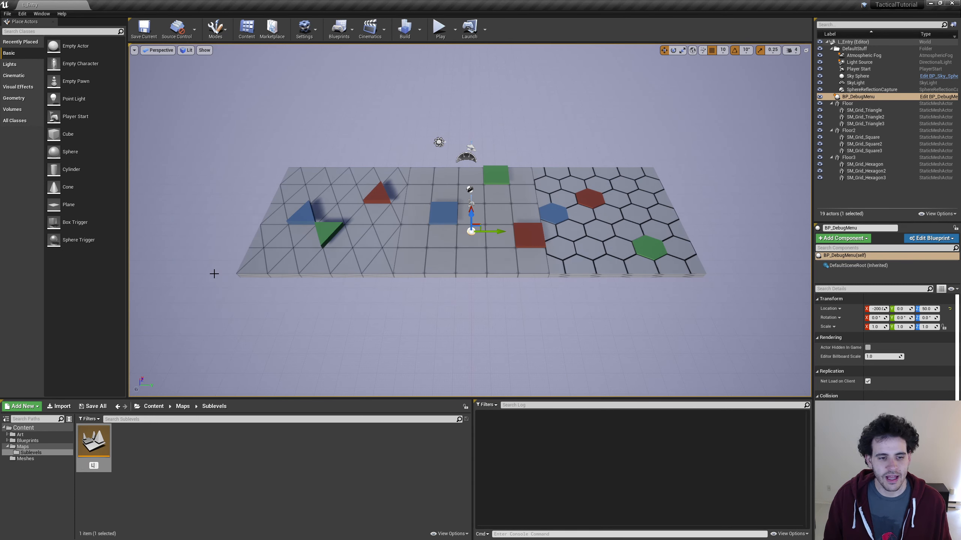
text(_Square)
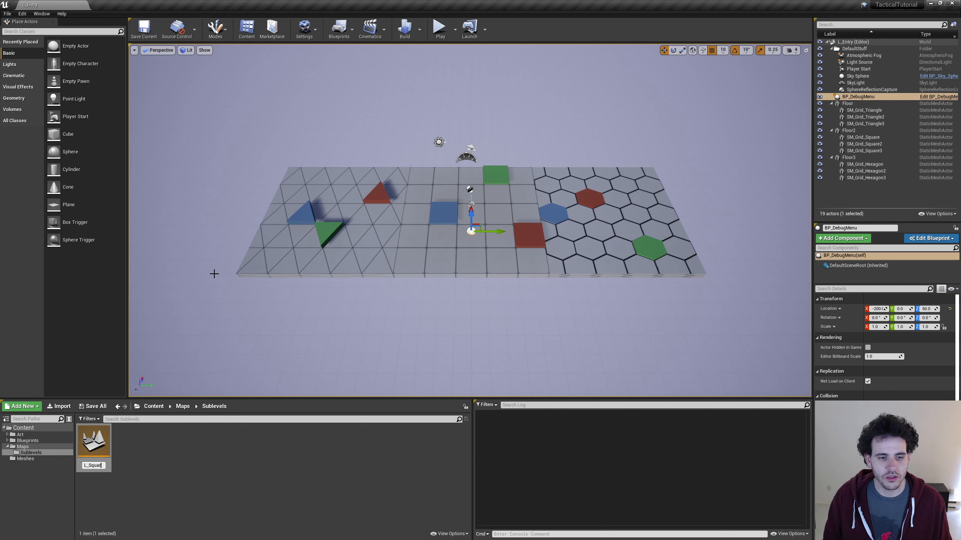
key(Return)
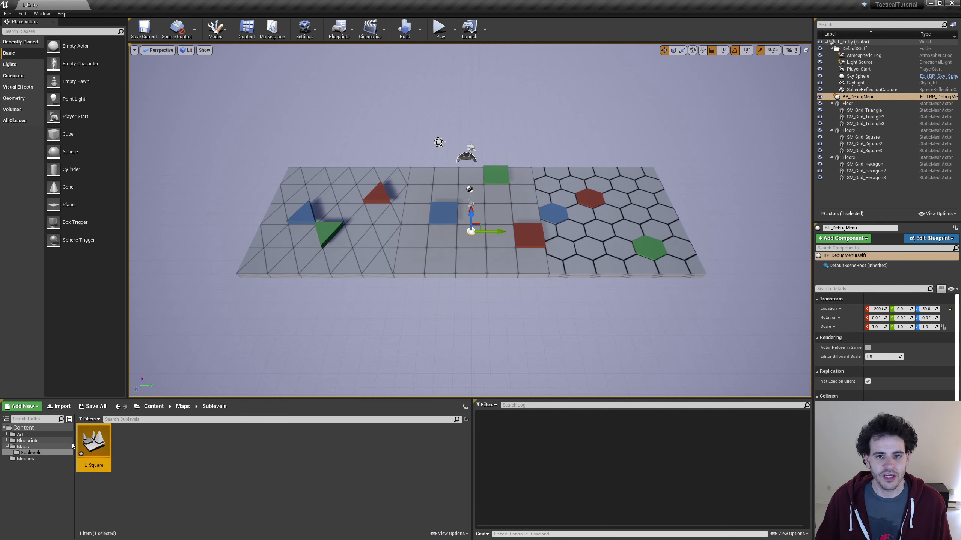
Create a level named L_Triangle in the Sublevels folder.
right_click(169, 454)
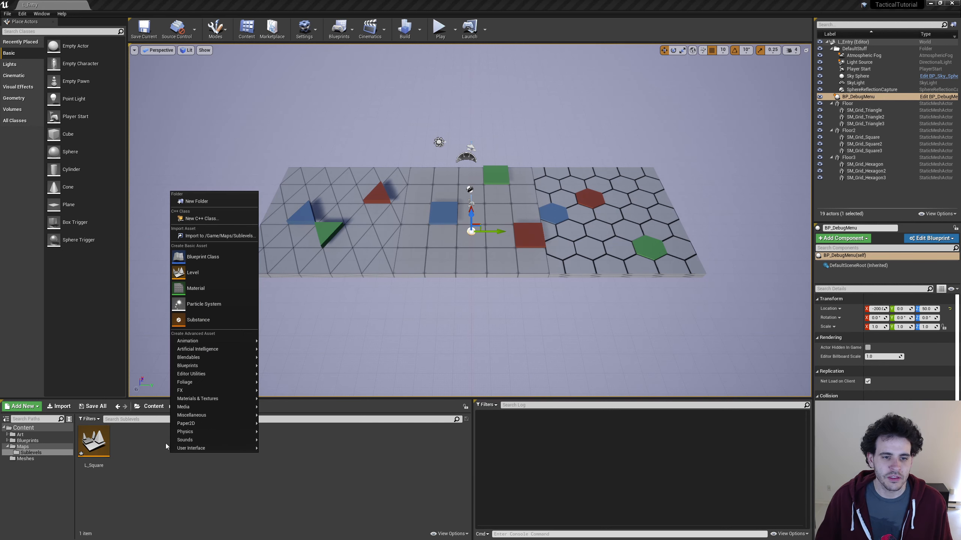
click(204, 268)
text(L)
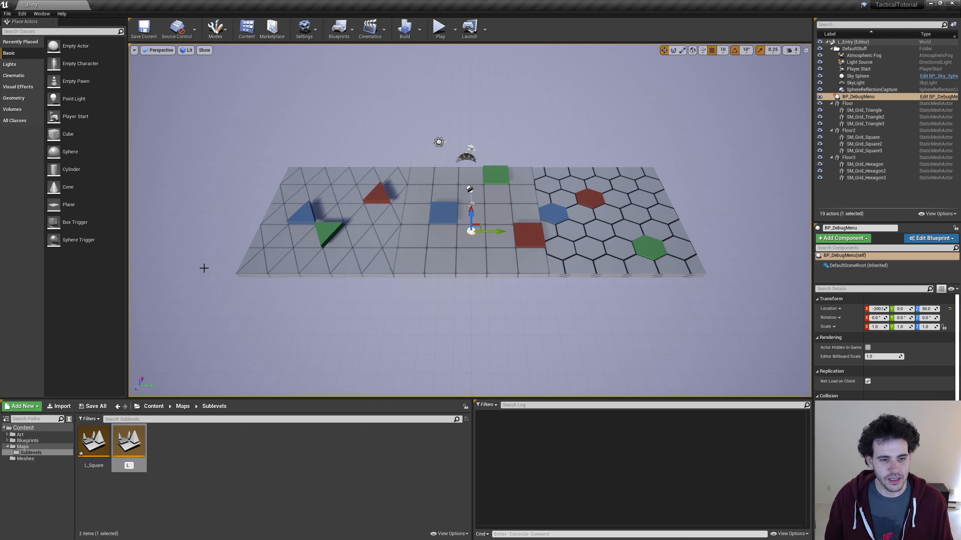
text(_Triangle)
key(Return)
Create a level named L_Hexagon in the Sublevels folder.
right_click(218, 480)
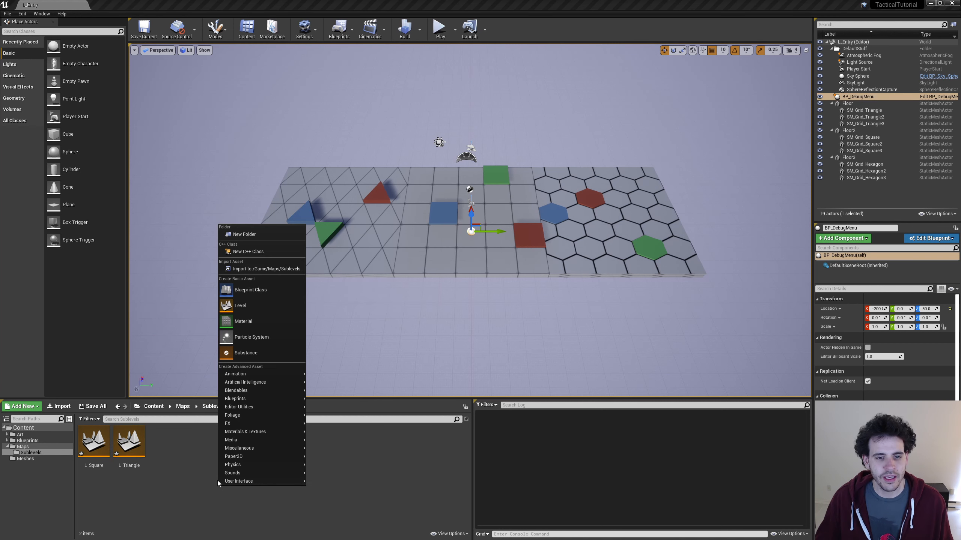
click(237, 303)
text(L)
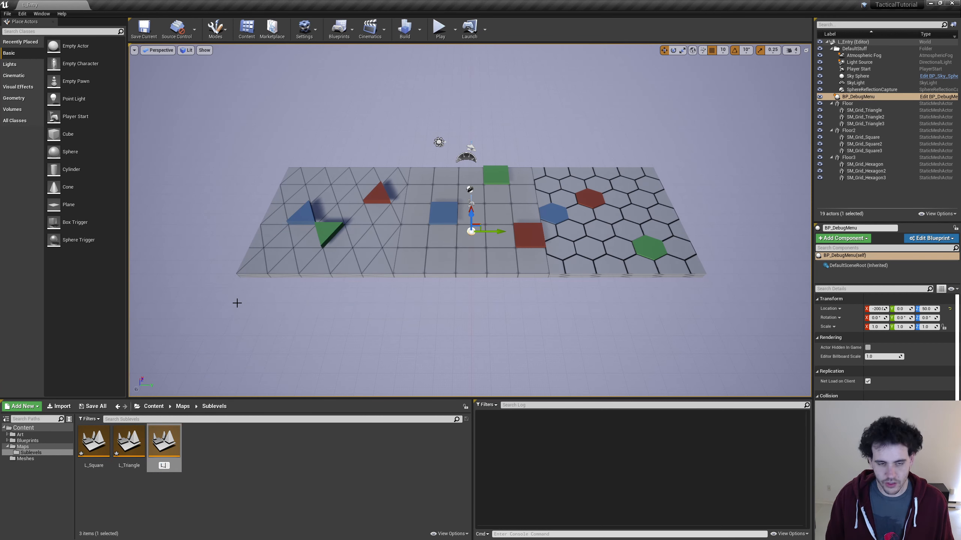
text(_Hexagon)
key(Return)
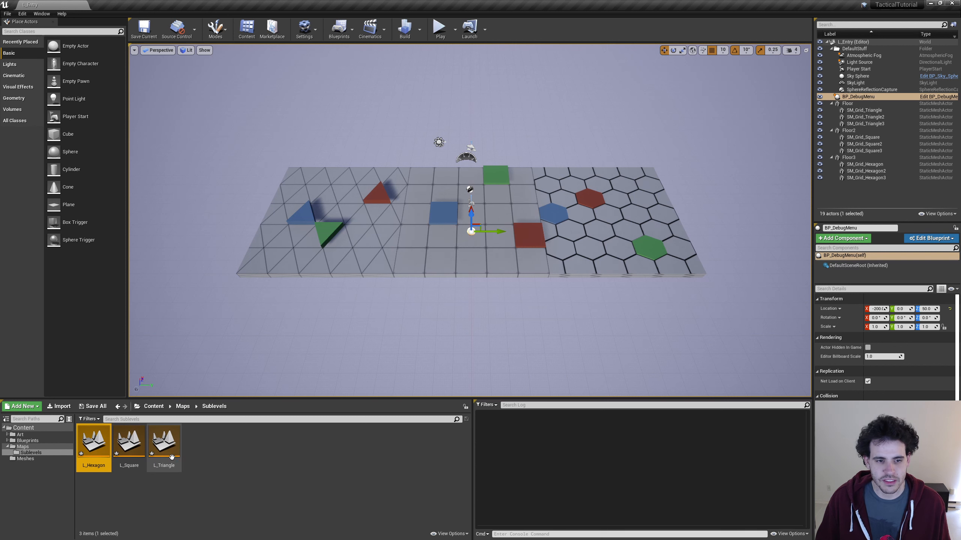
Create a level named L_Lighting in the Sublevels folder and save all the new levels.
right_click(205, 448)
click(226, 273)
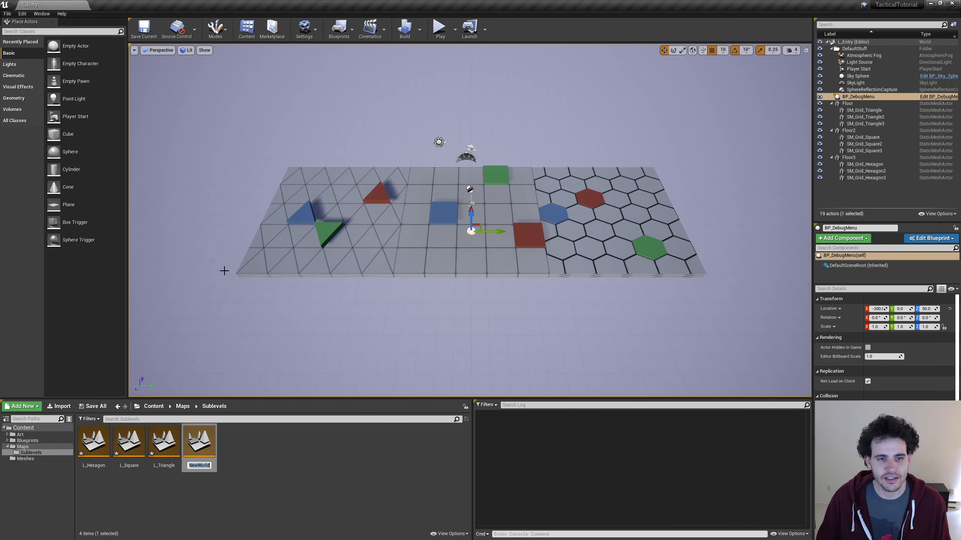
text(L_Kugh)
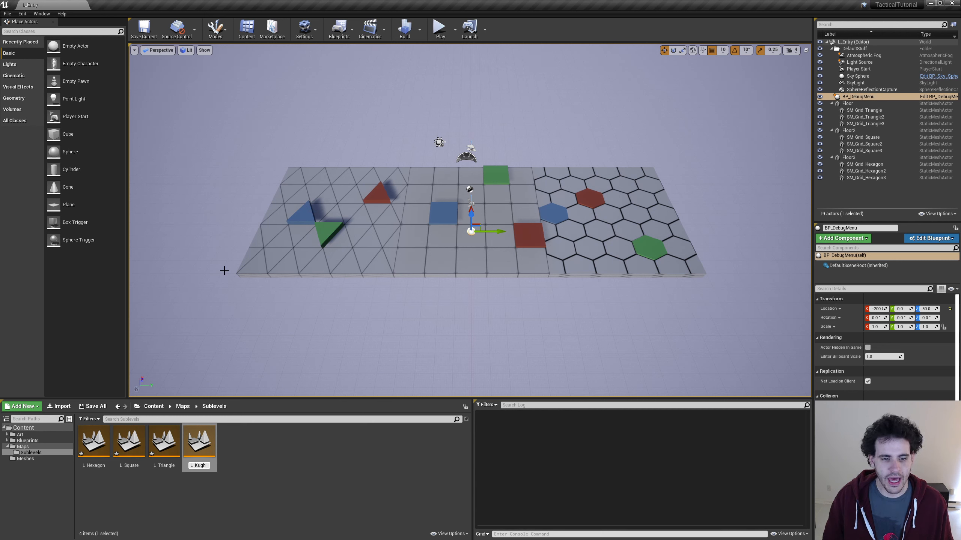
key(BackSpace)
key(BackSpace)
key(BackSpace)
text(ighting)
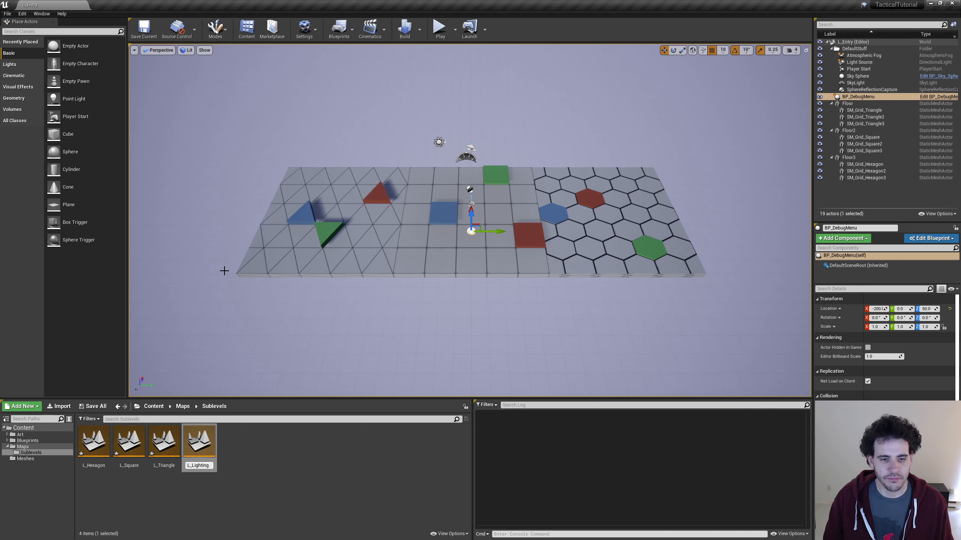
key(Return)
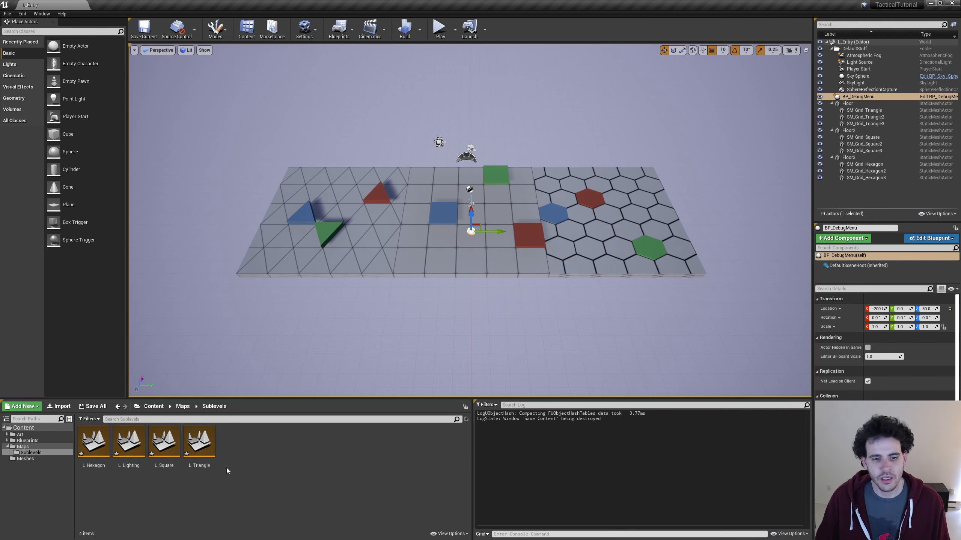
click(93, 406)
click(553, 341)
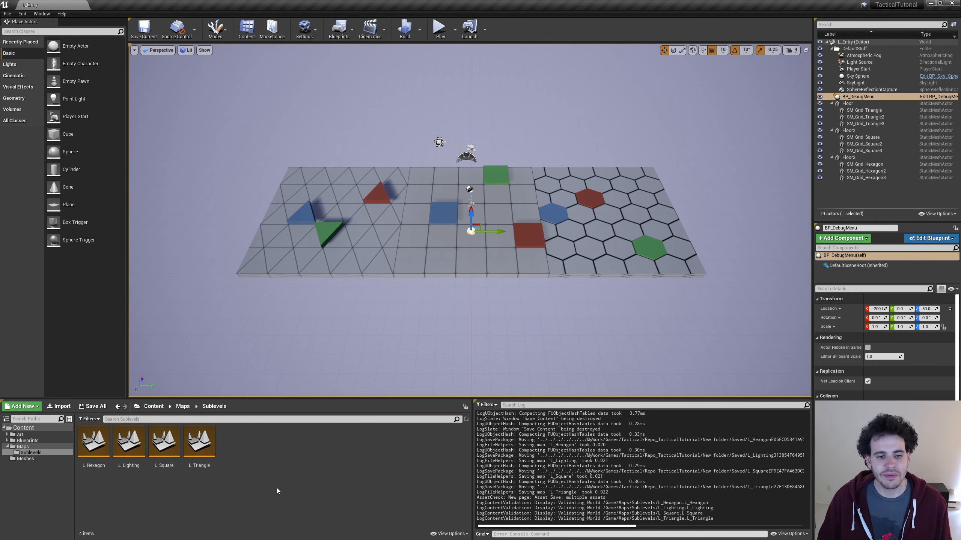
Open the L_Hexagon, L_Lighting, L_Square and L_Triangle levels one after another to examine their contents.
double_click(94, 443)
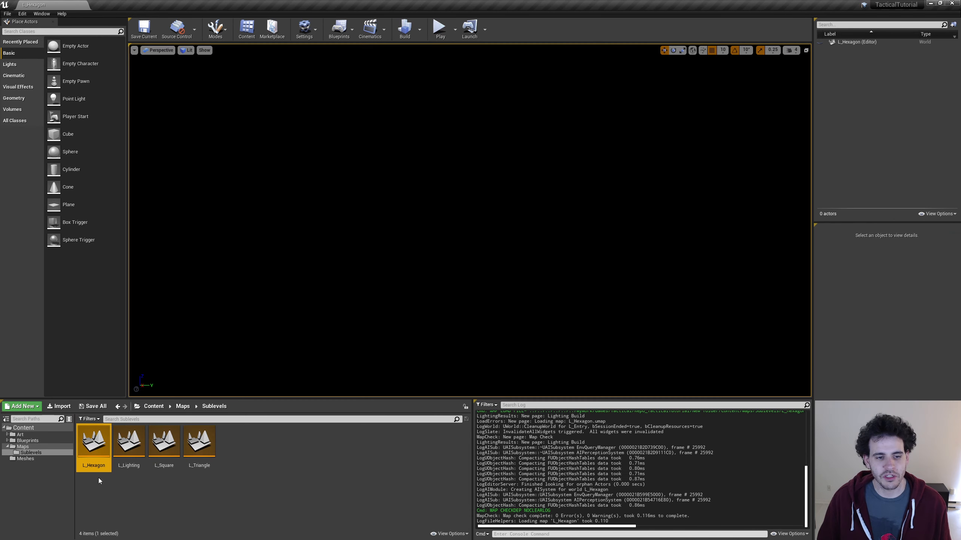
click(823, 53)
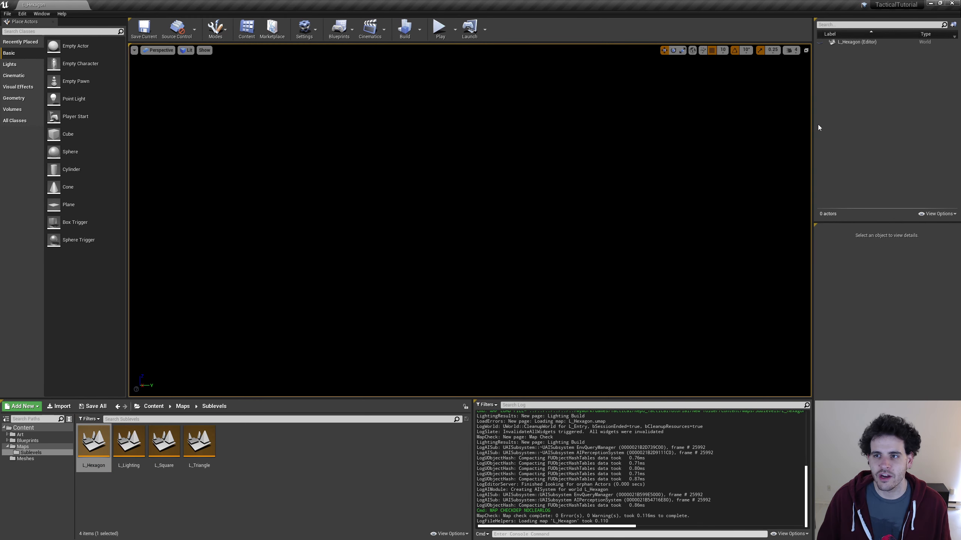
double_click(129, 443)
double_click(163, 443)
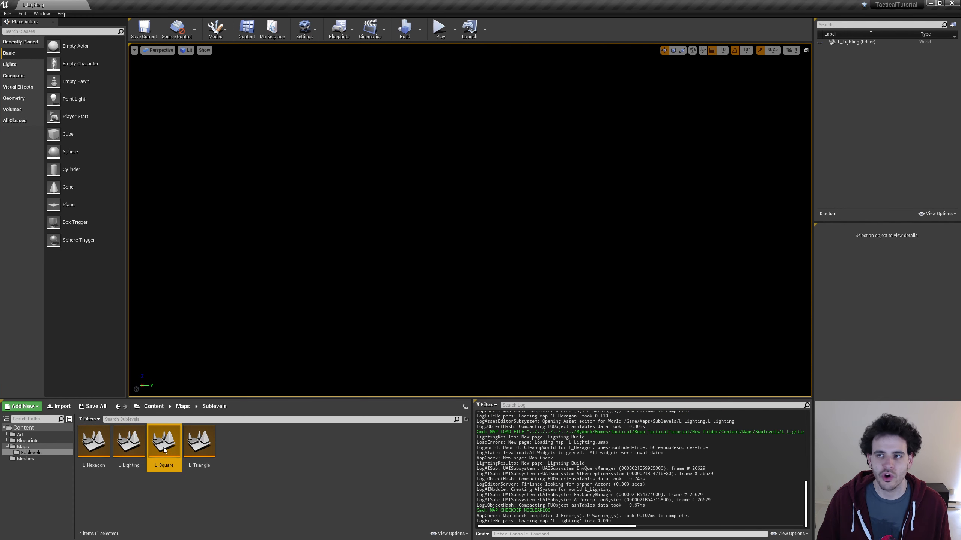
double_click(195, 452)
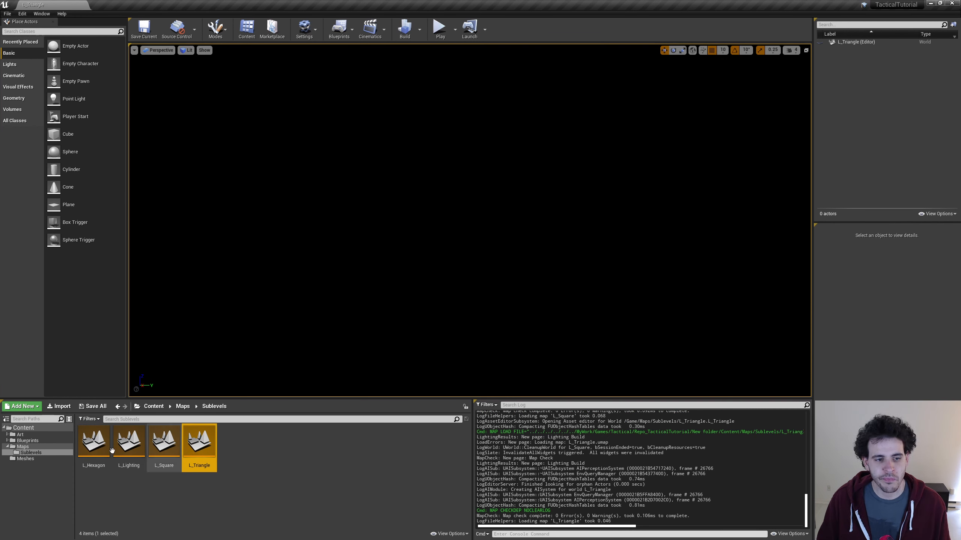
Reopen the L_Entry map from the Maps folder and return to the contents of the Sublevels folder.
click(42, 447)
double_click(130, 443)
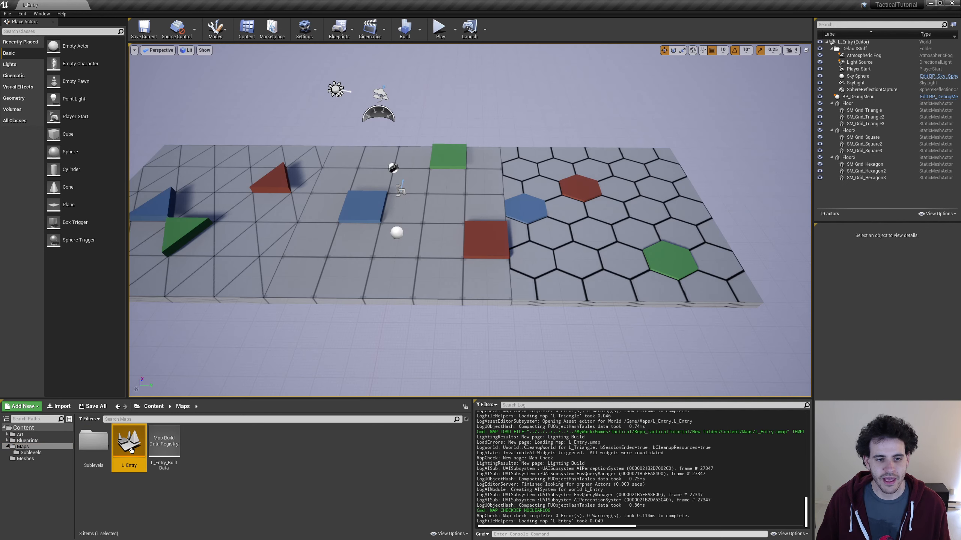
scroll(350, 366, down, 3)
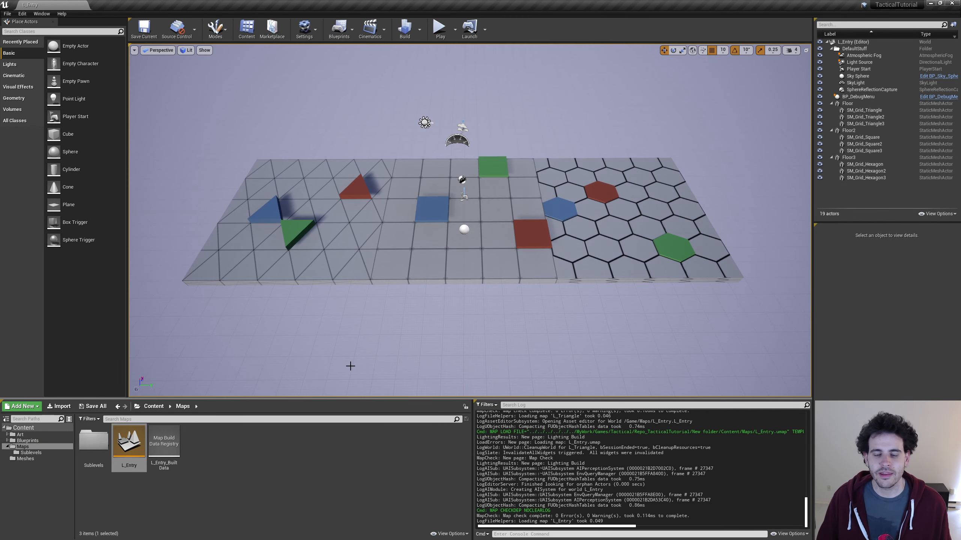
double_click(93, 441)
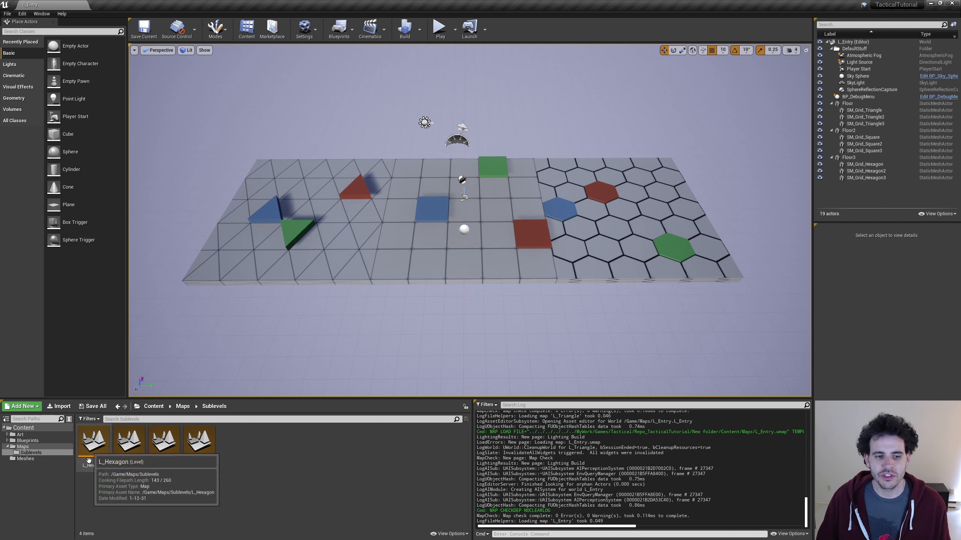
Open the Levels window and switch the persistent level's visibility off and back on.
right_drag(388, 138, 387, 128)
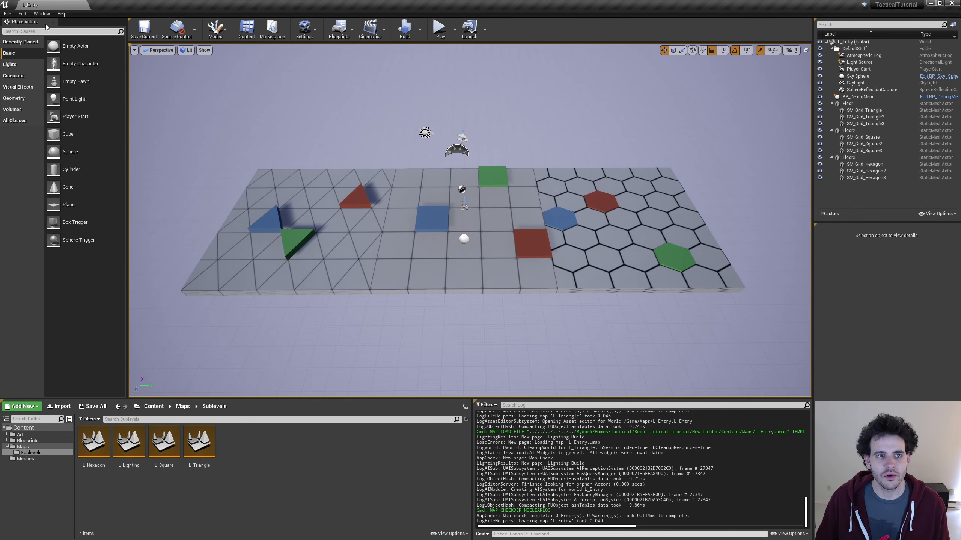
click(42, 13)
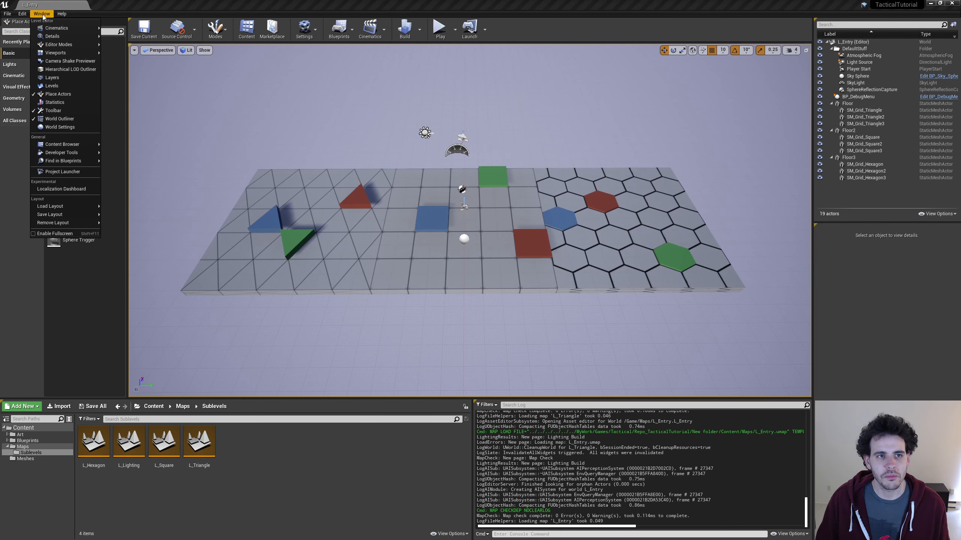
click(55, 86)
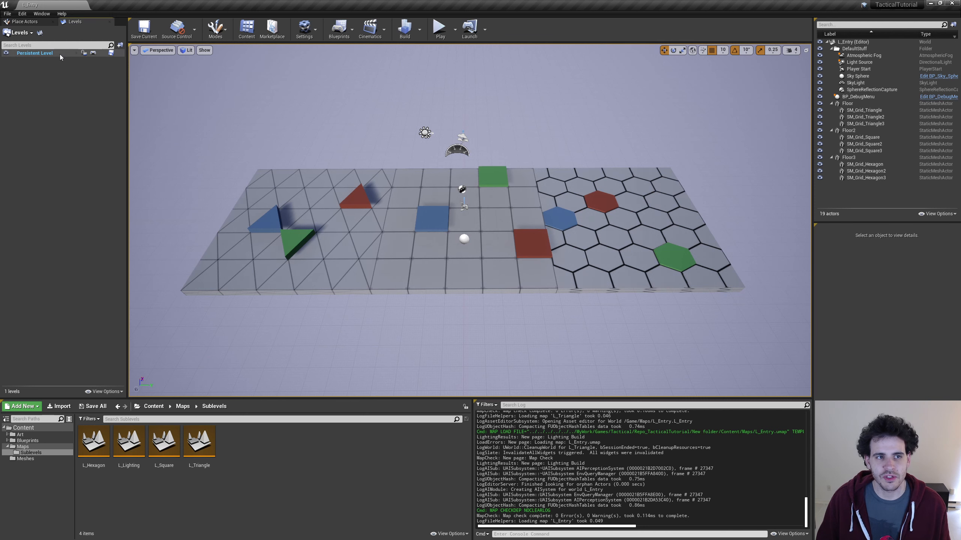
click(8, 53)
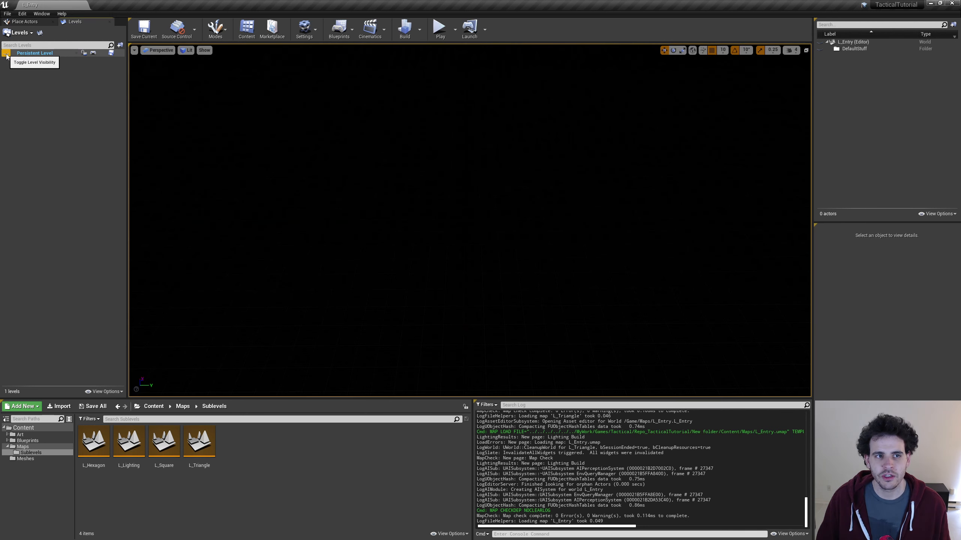
click(6, 53)
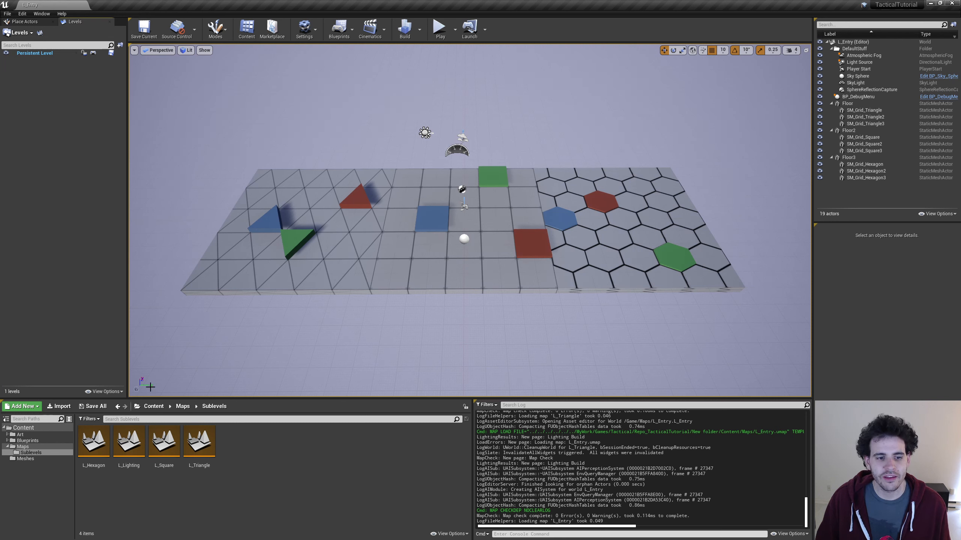
Add L_Hexagon, L_Lighting, L_Square and L_Triangle as sublevels of the L_Entry persistent level.
click(94, 452)
shift+click(201, 459)
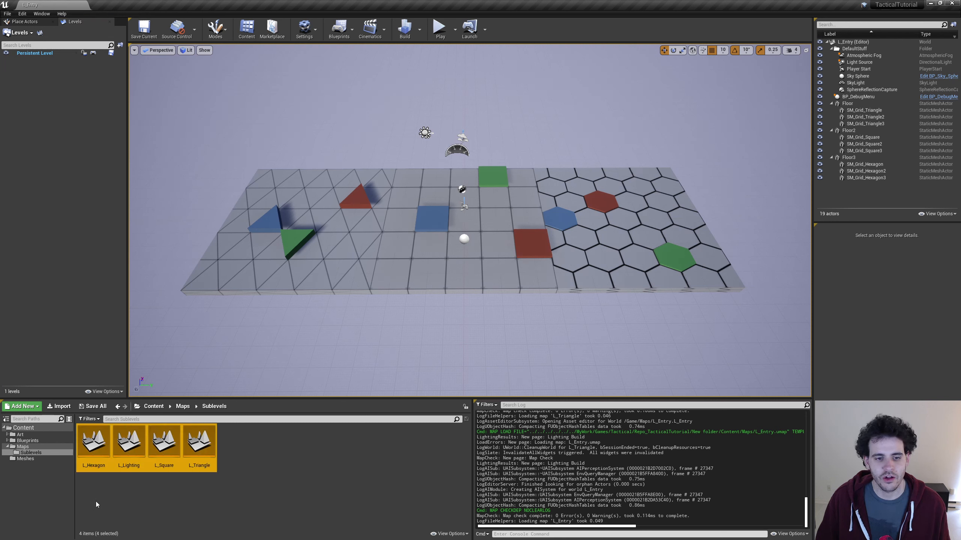
drag(183, 460, 73, 139)
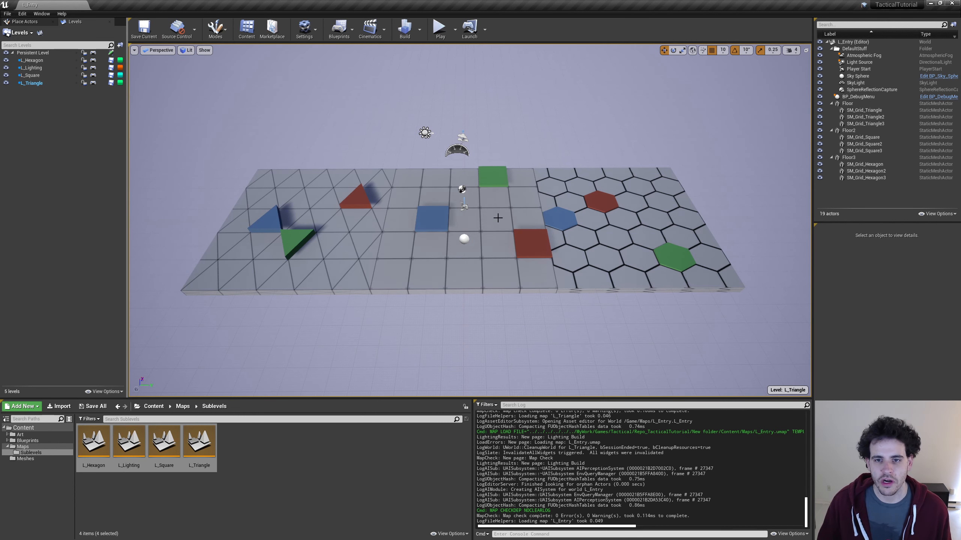
Move Floor2 and its actors SM_Grid_Square, SM_Grid_Square2 and SM_Grid_Square3 into the L_Square sublevel.
click(462, 189)
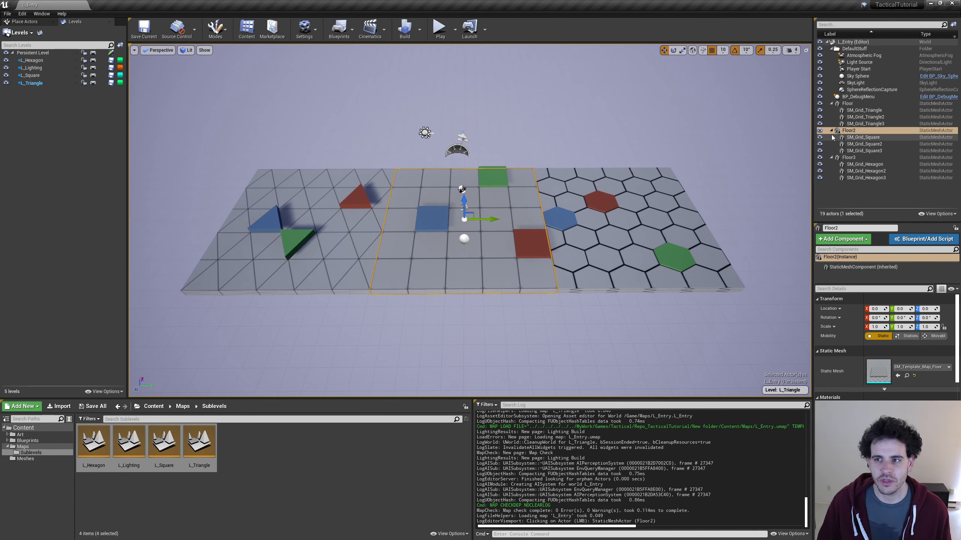
shift+click(863, 151)
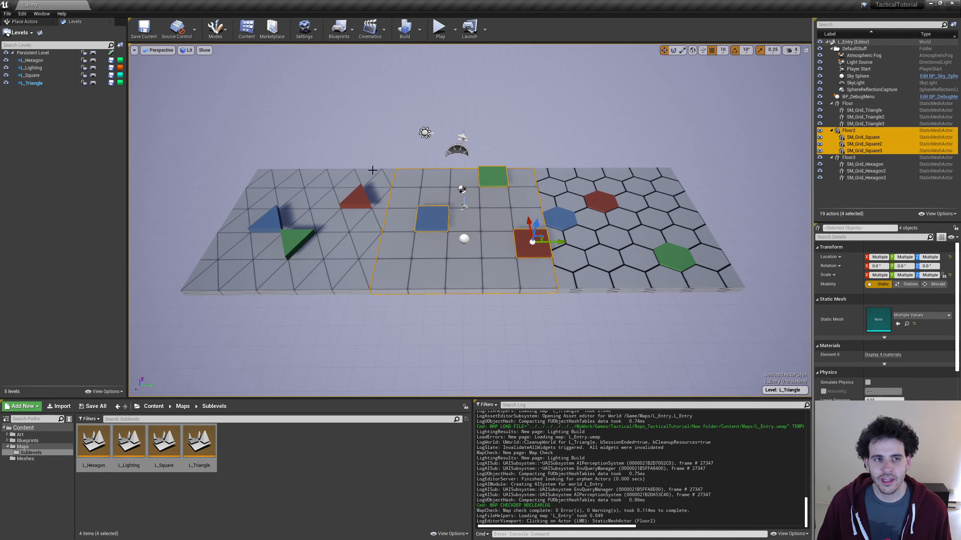
right_click(51, 75)
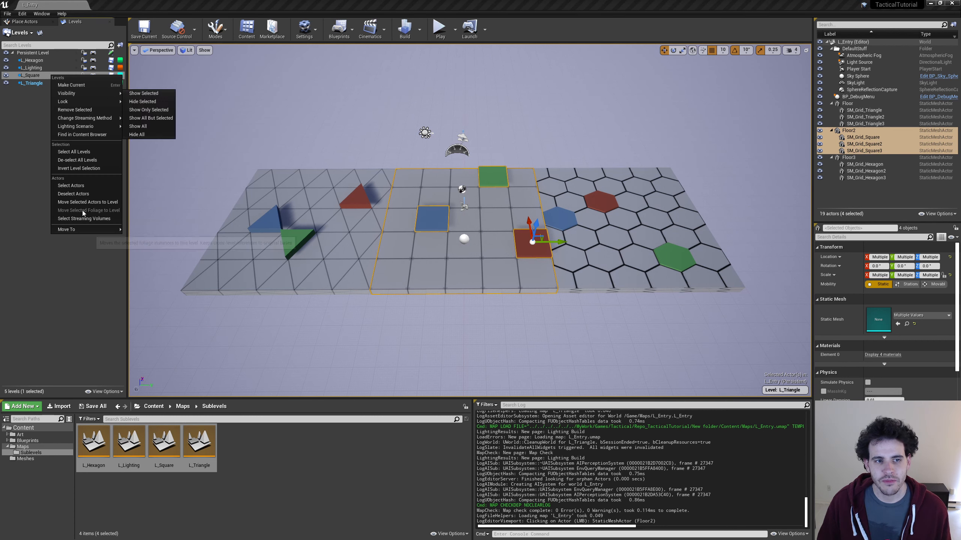
click(108, 203)
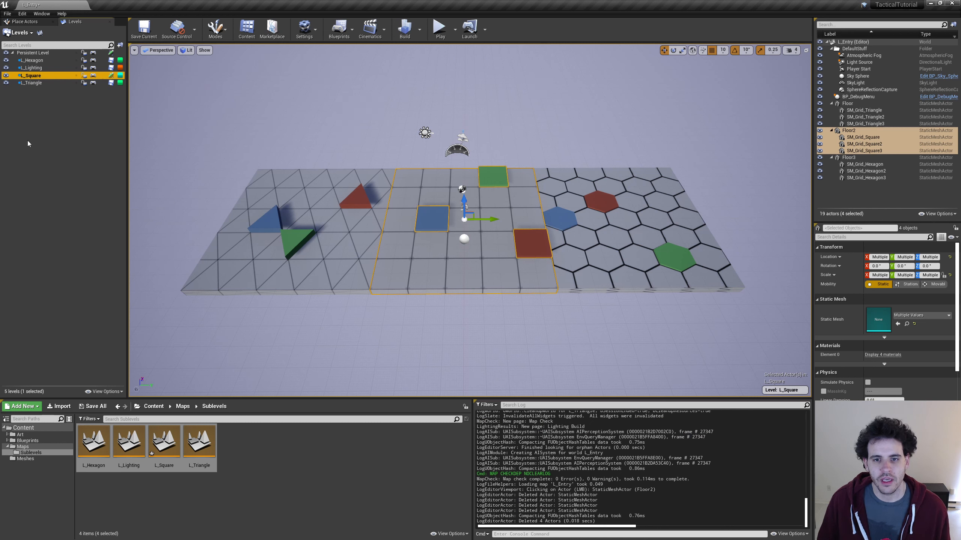
Toggle the L_Square sublevel's visibility off and on several times, leaving it hidden.
click(6, 77)
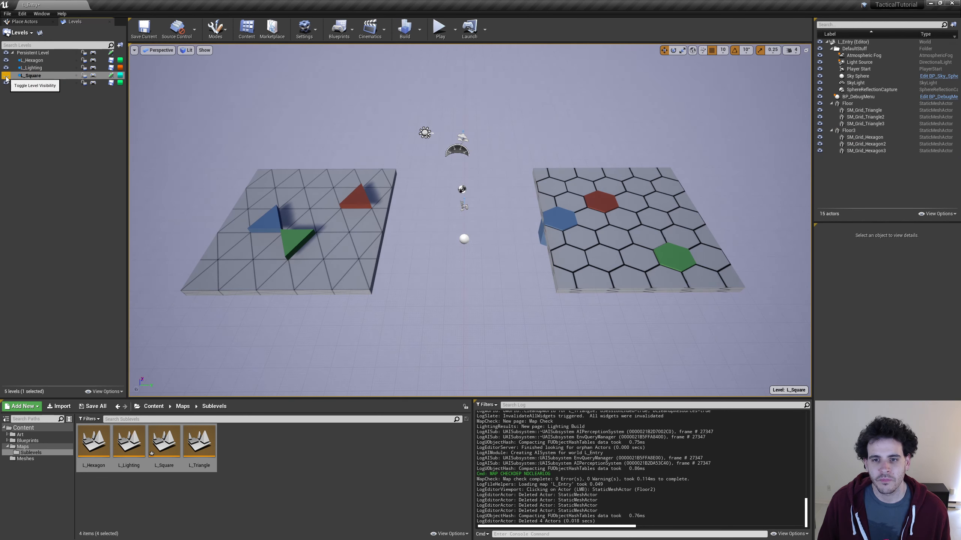
click(6, 77)
click(6, 77)
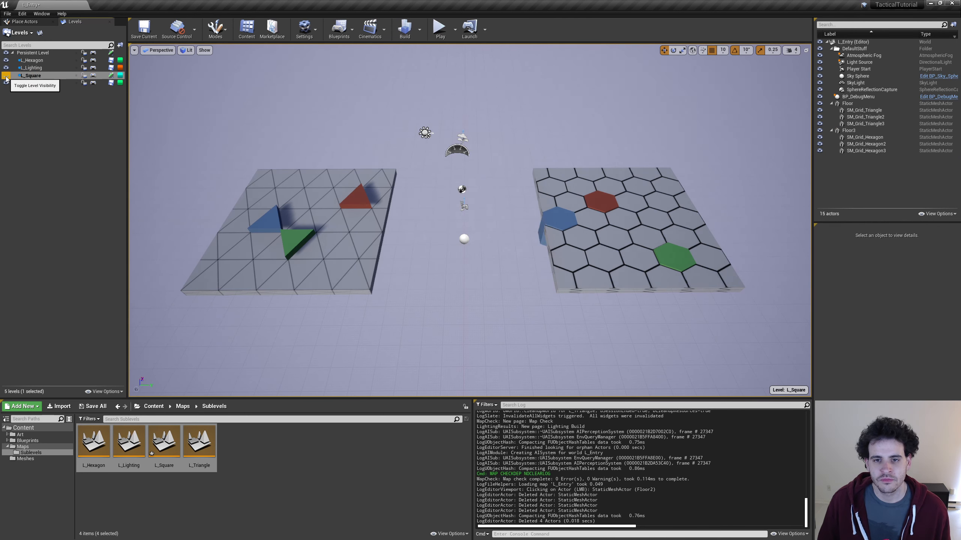
click(6, 77)
click(6, 78)
click(6, 78)
click(6, 77)
click(6, 77)
click(6, 78)
click(6, 77)
click(6, 77)
click(6, 78)
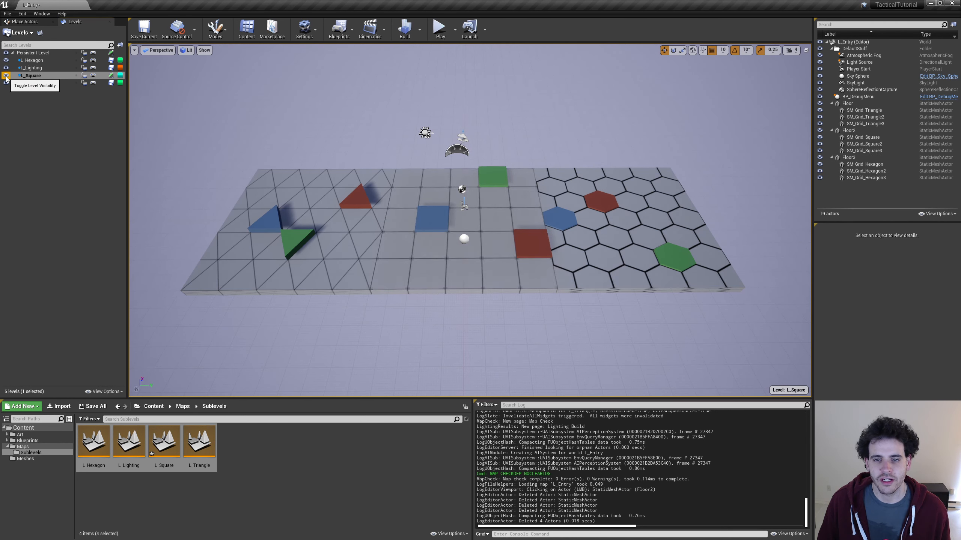
click(6, 78)
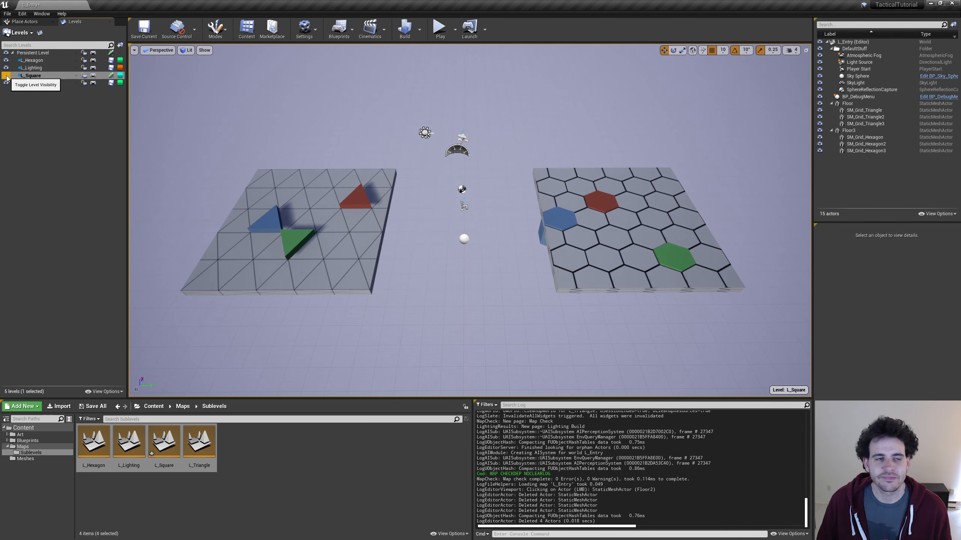
Move Floor and its three SM_Grid_Triangle actors into the L_Triangle sublevel, and hide that sublevel.
click(336, 220)
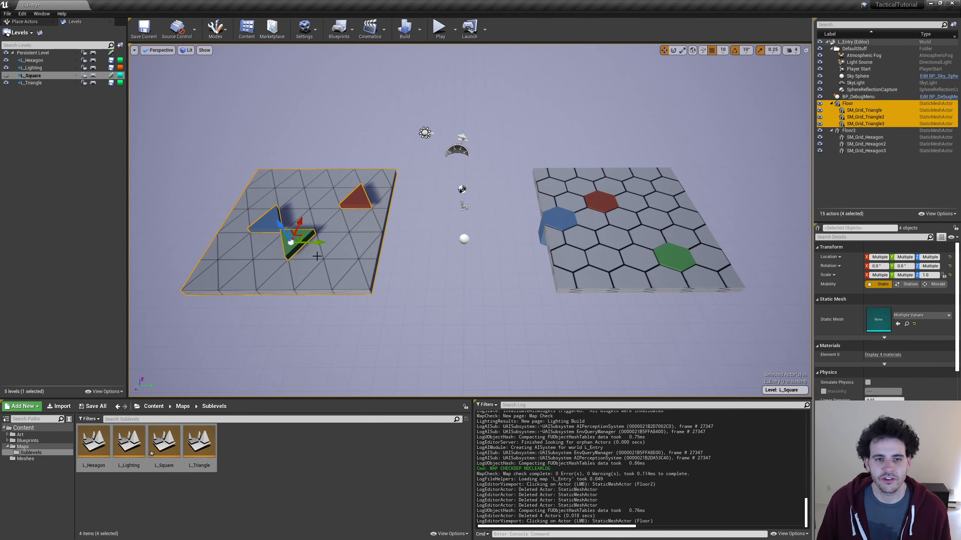
right_click(35, 83)
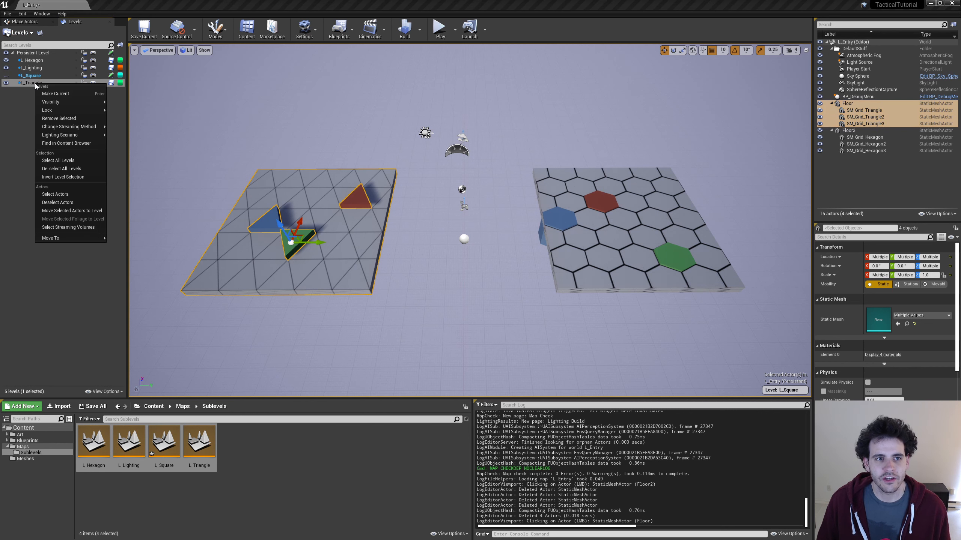
click(80, 213)
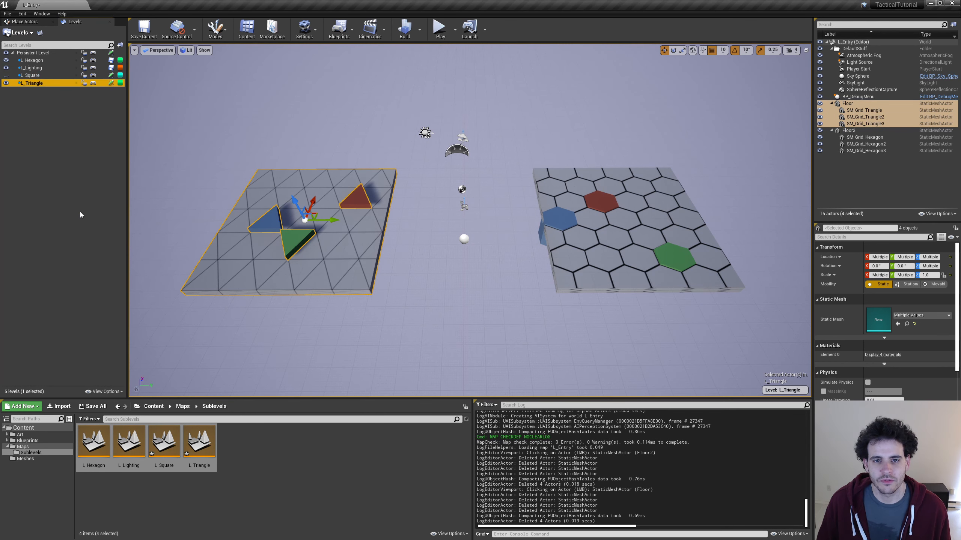
click(6, 84)
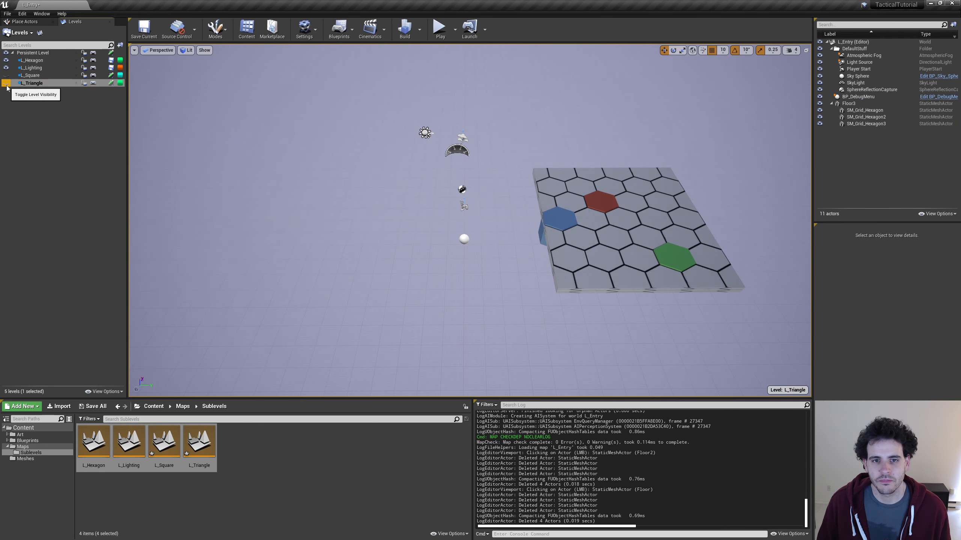
Move Floor3 and its three SM_Grid_Hexagon actors into the L_Hexagon sublevel, and hide that sublevel.
click(877, 104)
shift+click(853, 124)
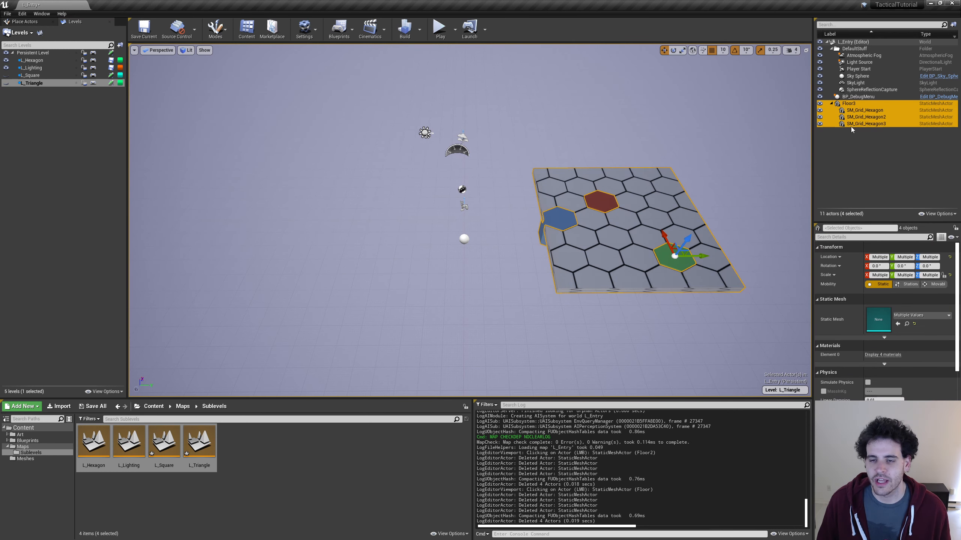
shift+click(39, 60)
right_click(39, 59)
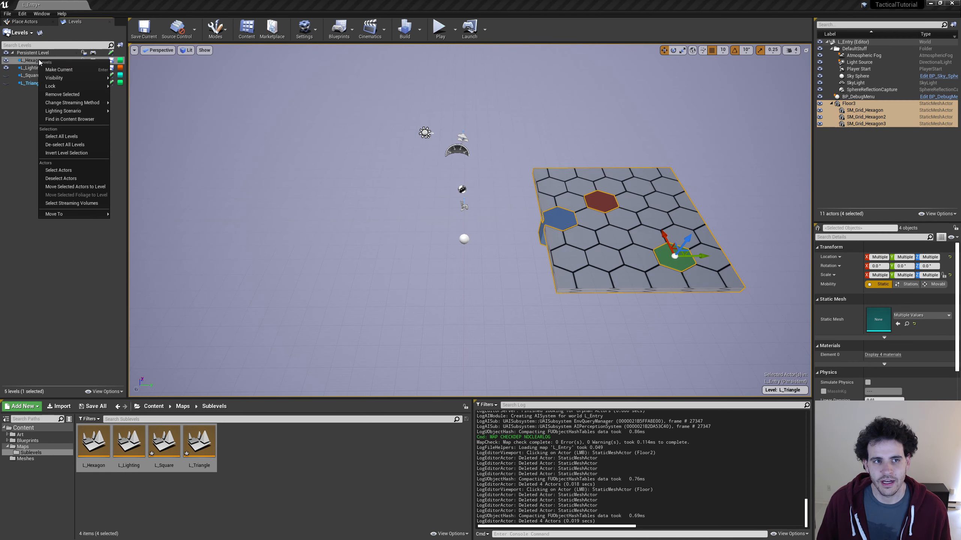
click(58, 187)
click(7, 60)
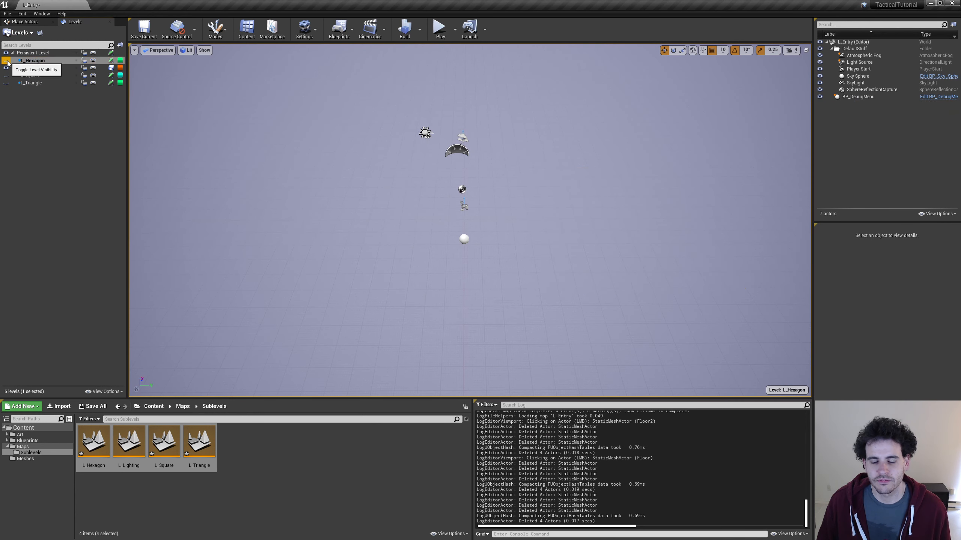
Delete the Sky Sphere and SphereReflectionCapture actors from the DefaultStuff folder.
click(90, 148)
click(55, 67)
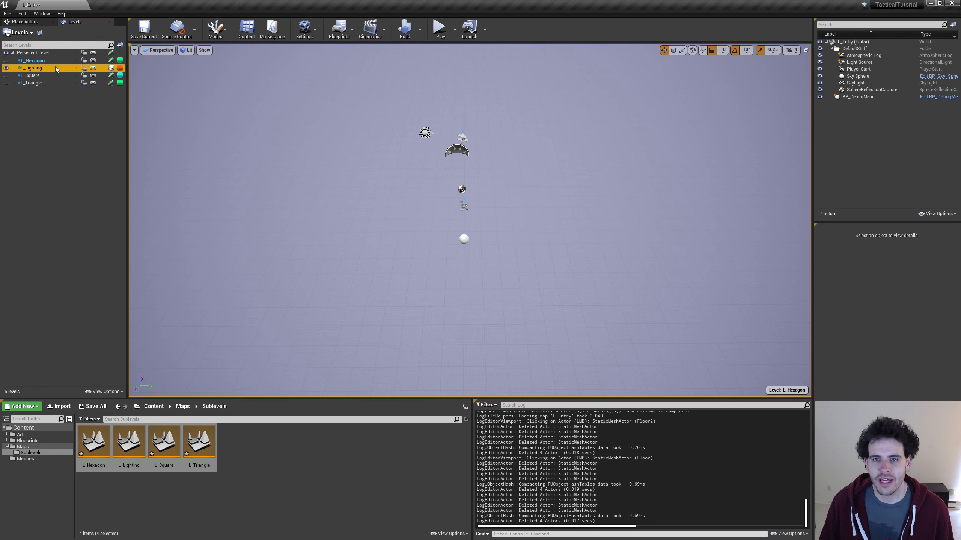
click(864, 55)
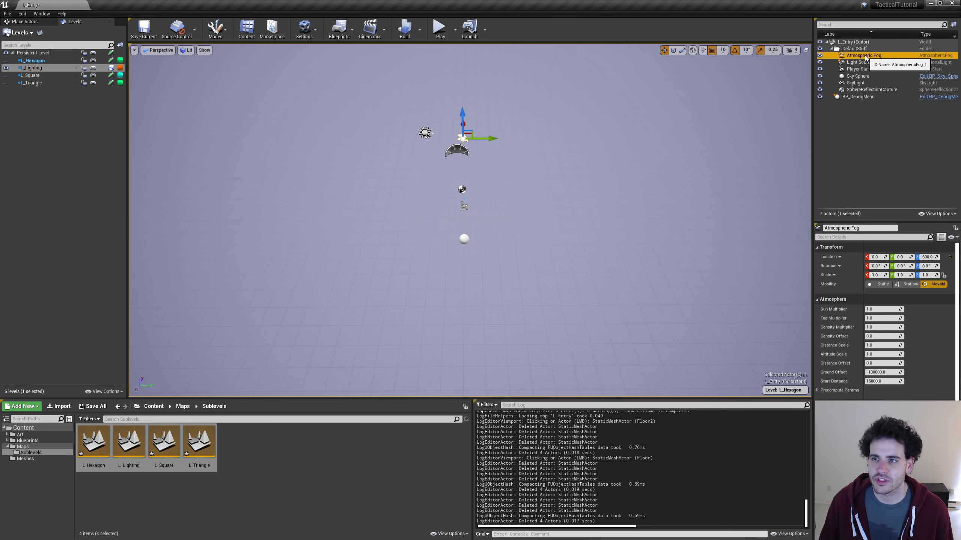
click(863, 76)
key(Delete)
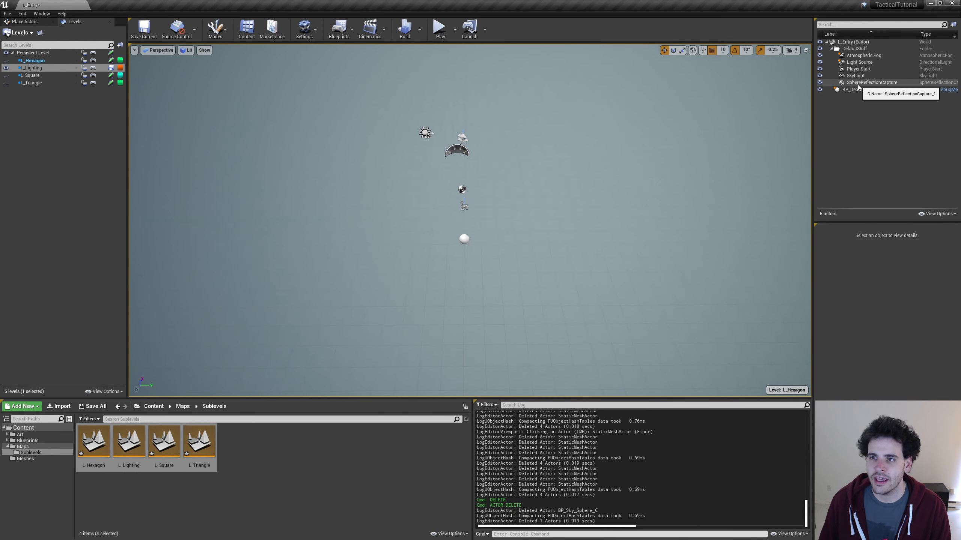
click(844, 84)
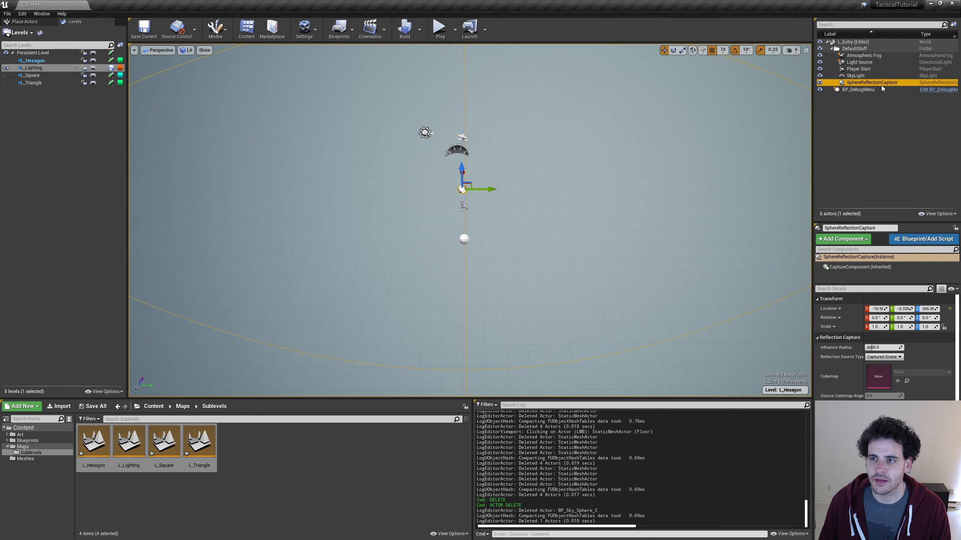
key(Delete)
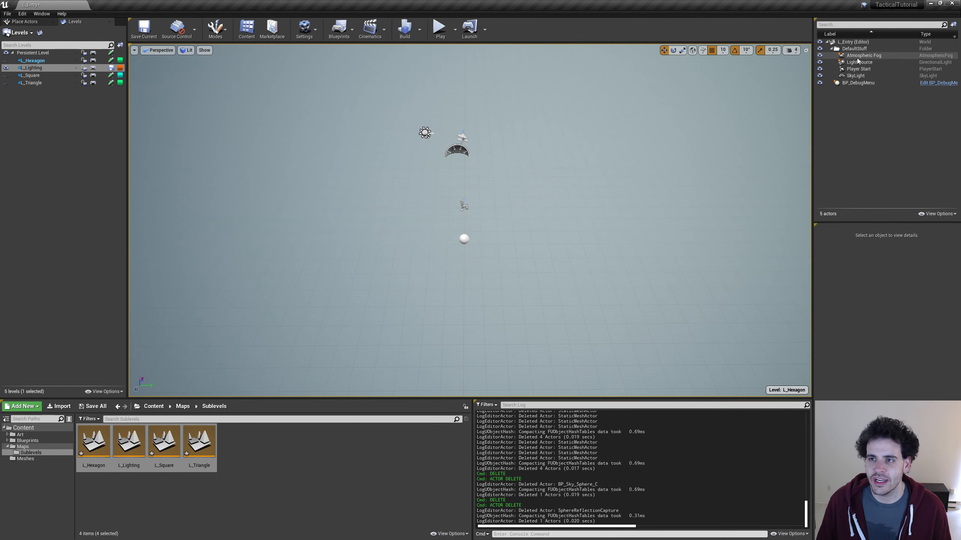
Set the SkyLight actor's mobility to Movable.
click(905, 56)
click(866, 63)
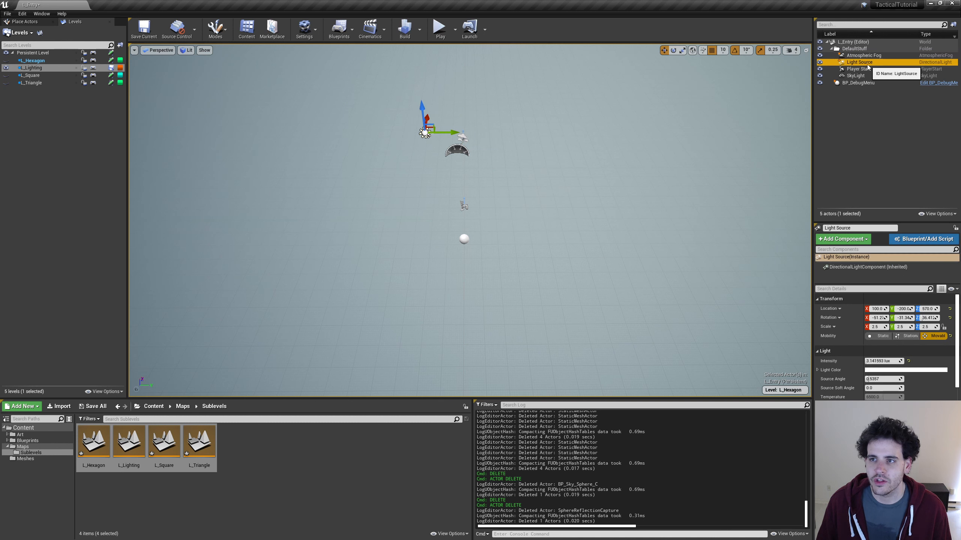
click(861, 76)
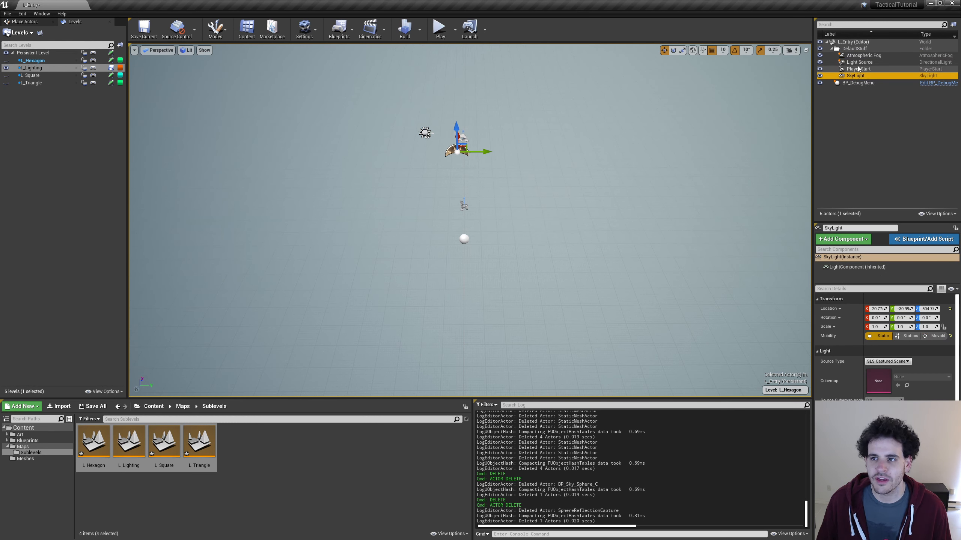
click(933, 336)
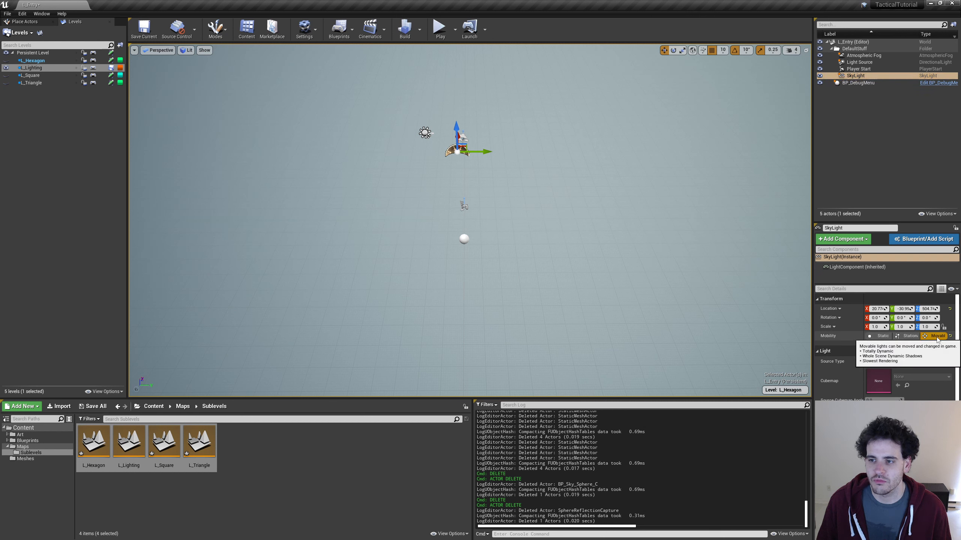
Move Atmospheric Fog, Light Source and SkyLight into the L_Lighting sublevel, and hide that sublevel.
click(866, 62)
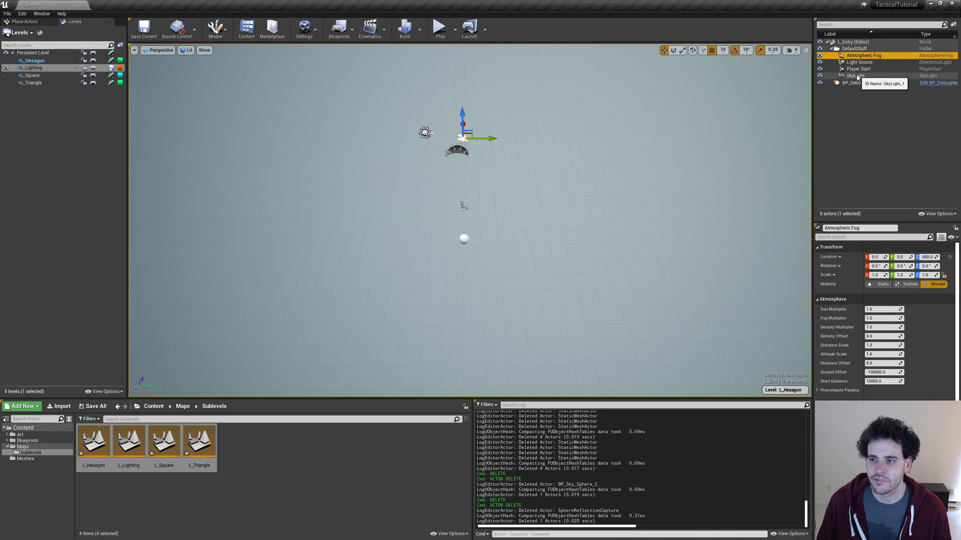
click(855, 76)
ctrl+click(859, 62)
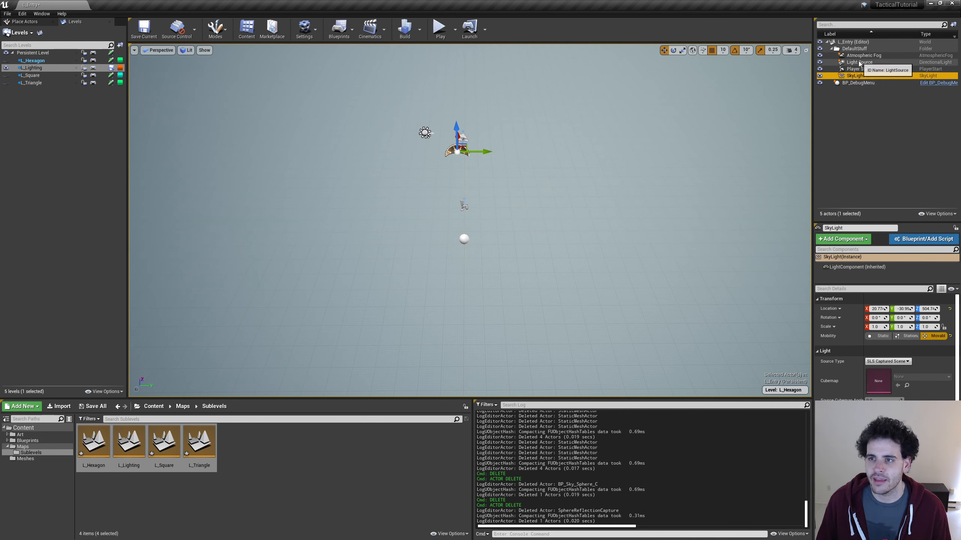
ctrl+click(862, 55)
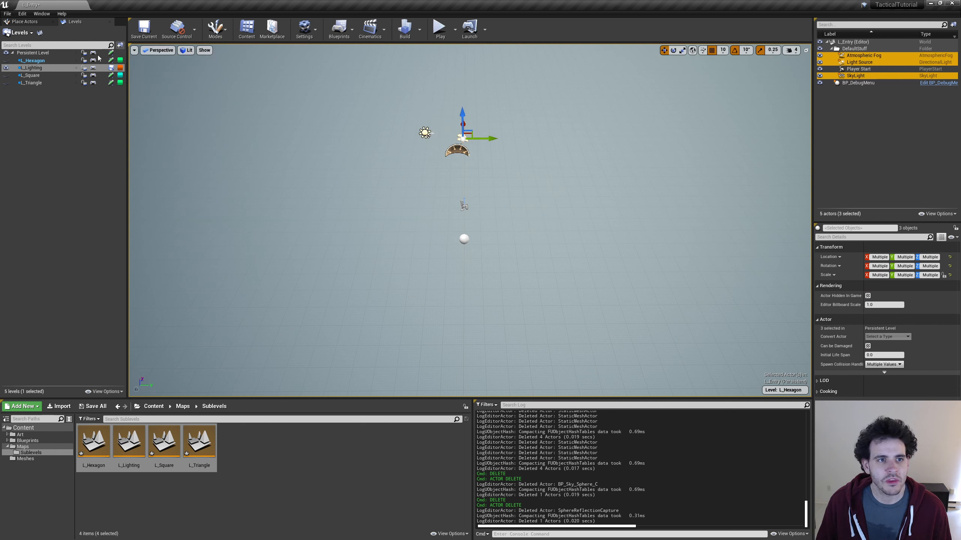
right_click(38, 71)
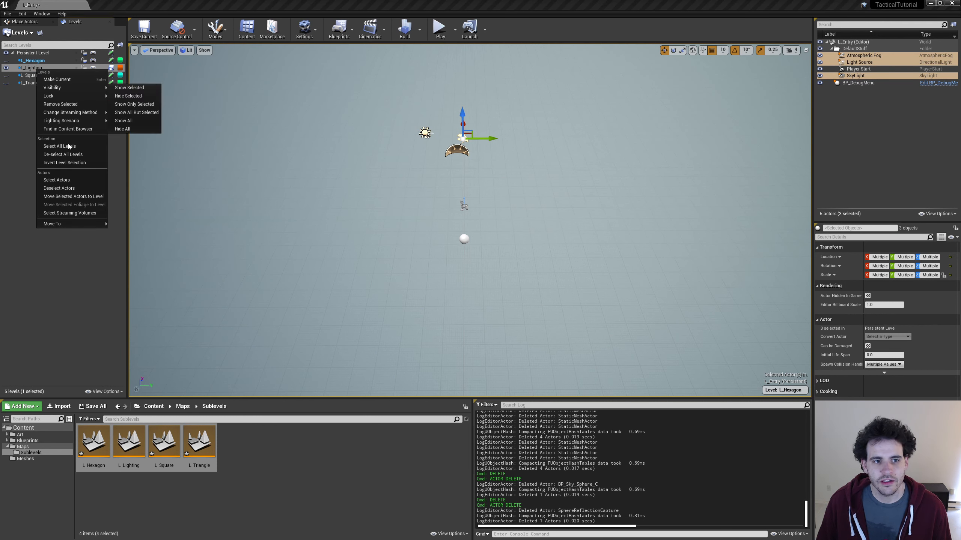
click(59, 199)
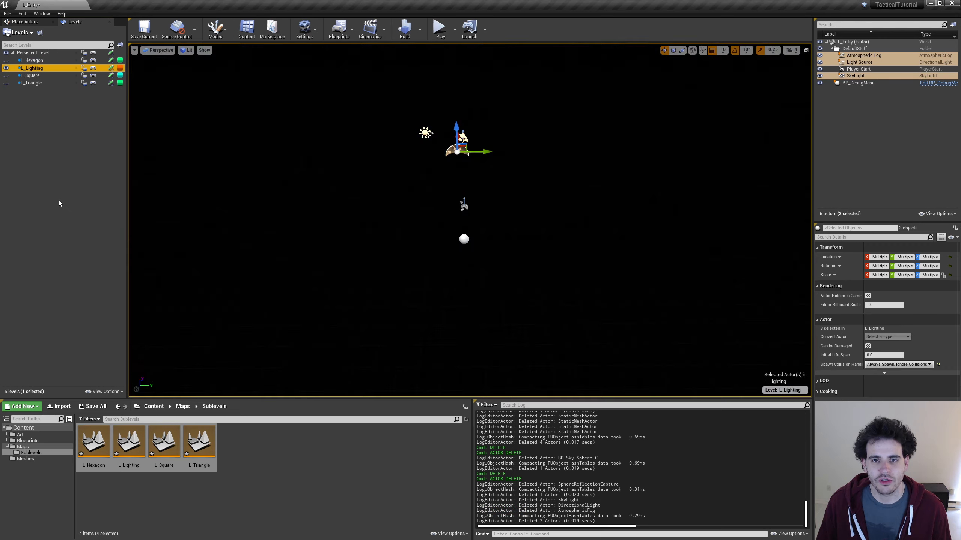
click(285, 177)
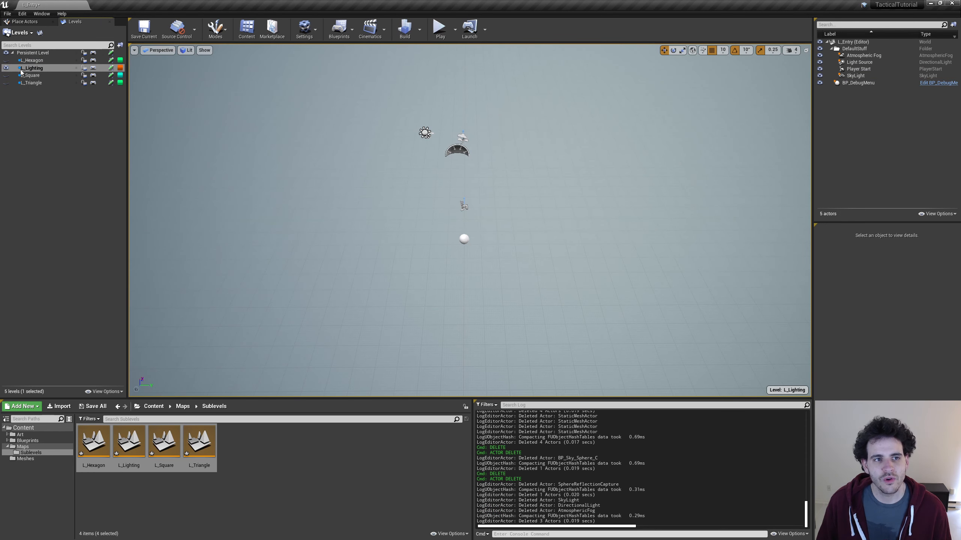
click(6, 68)
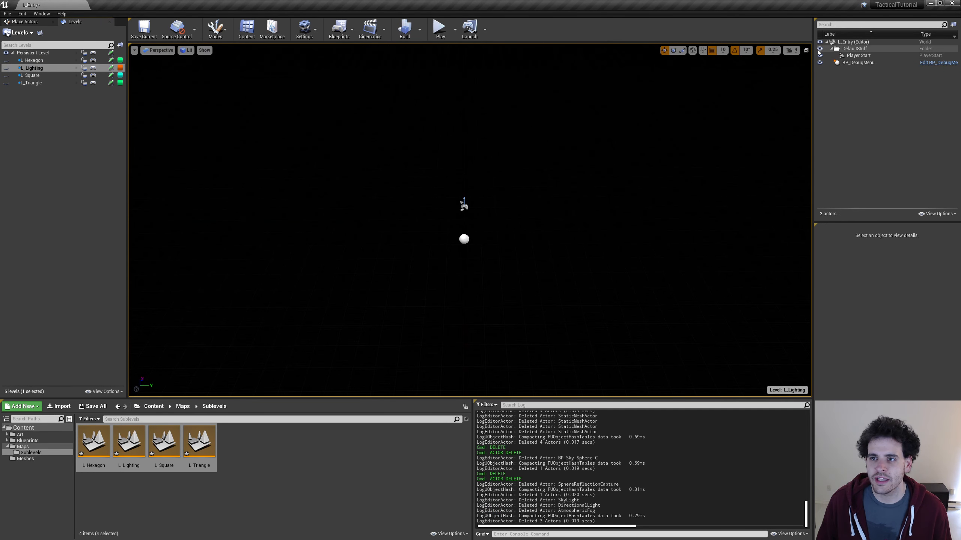
Save all modified content: L_Entry, L_Entry_BuiltData and the L_Hexagon, L_Lighting, L_Square and L_Triangle sublevels.
click(857, 62)
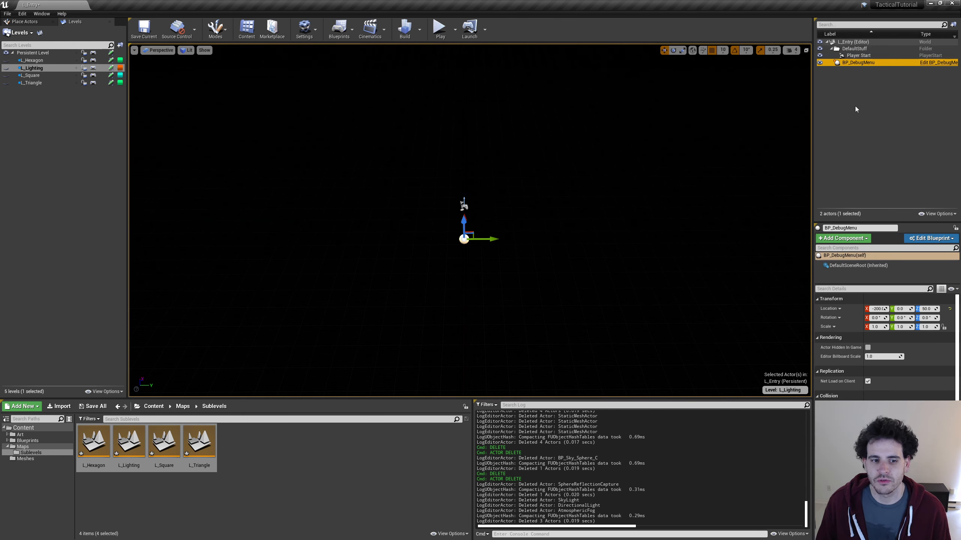
click(855, 106)
click(87, 412)
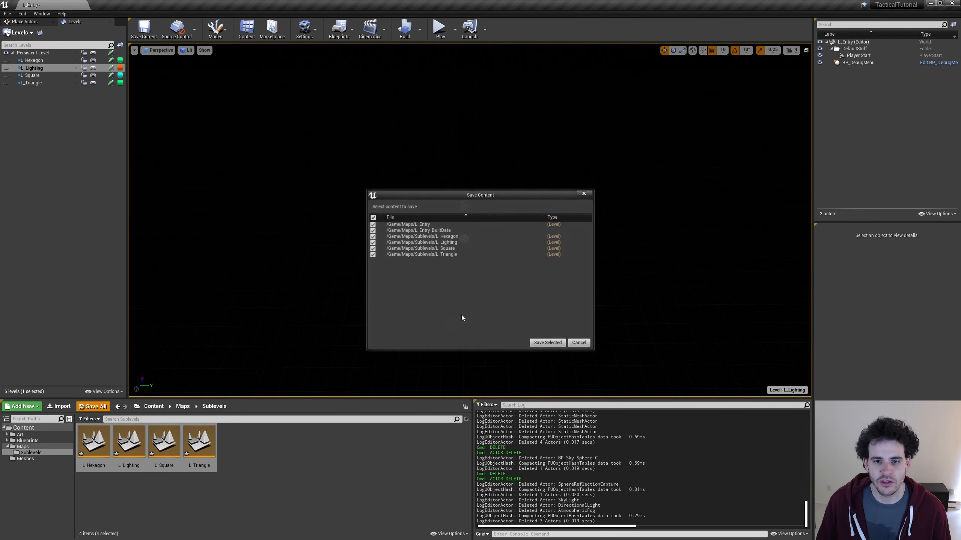
click(542, 343)
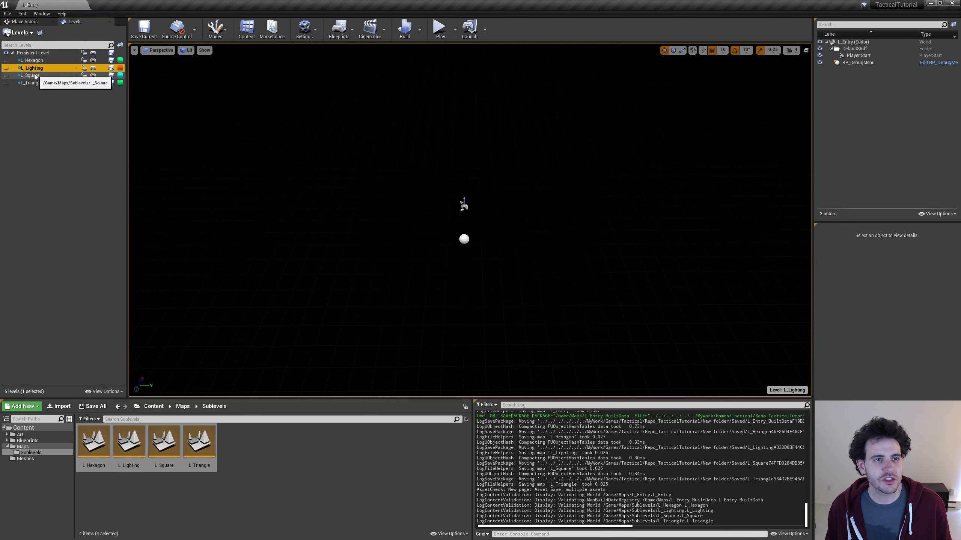
Make the L_Lighting and L_Square sublevels visible again.
click(6, 69)
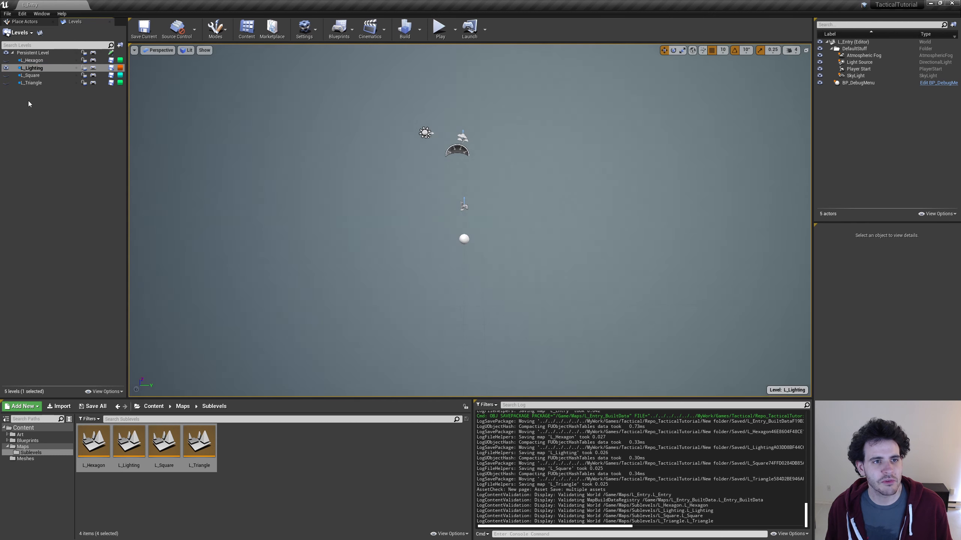
click(6, 75)
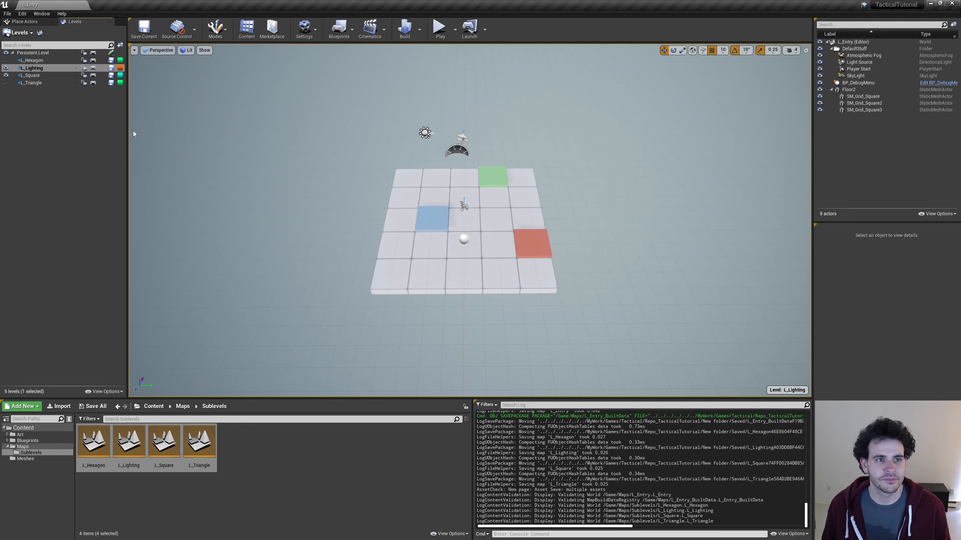
click(57, 141)
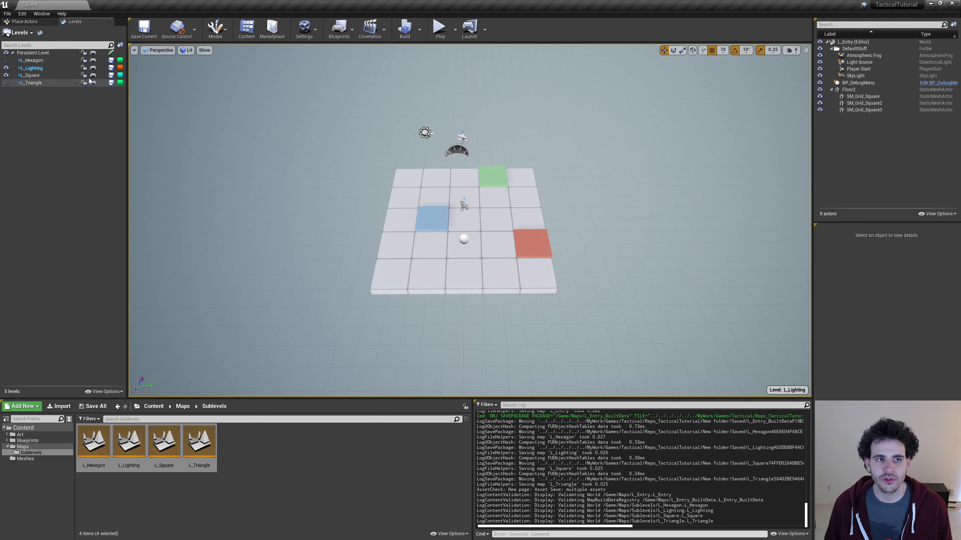
Make L_Square the current level and open the basic actors available for placement.
click(55, 69)
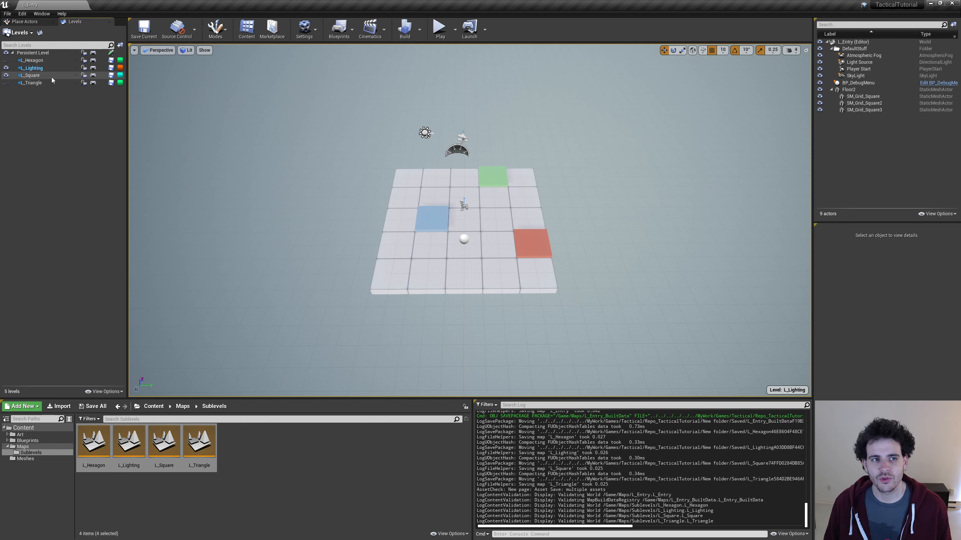
double_click(51, 76)
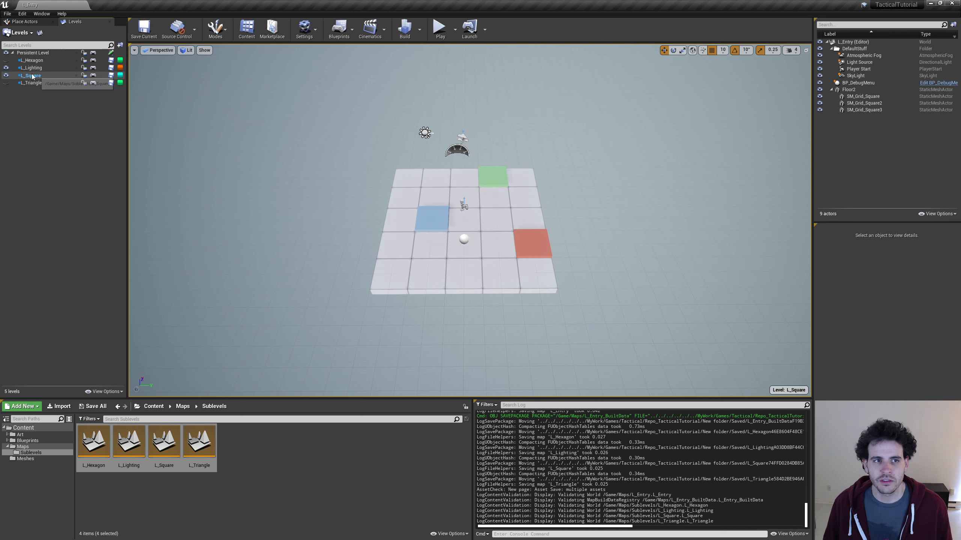
click(25, 21)
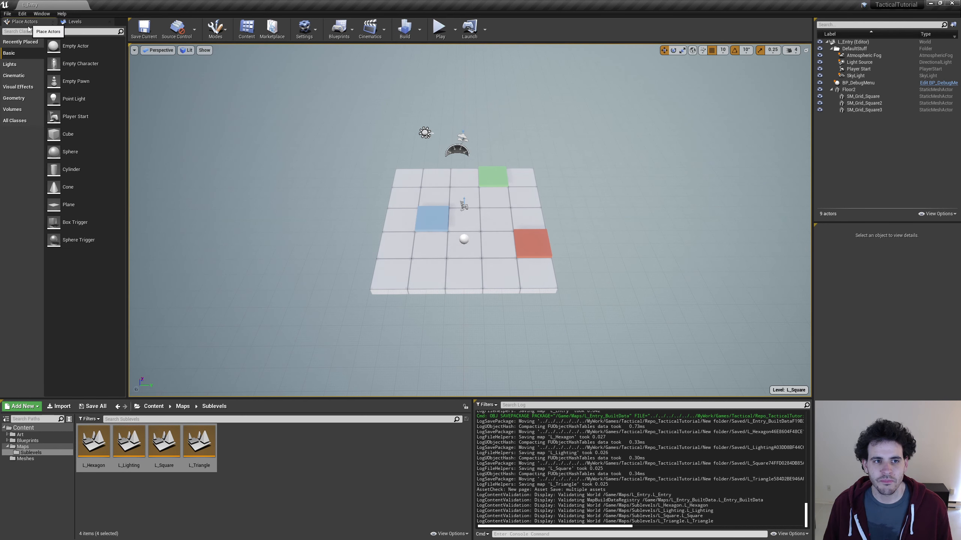
Place a Cube behind the grid in L_Square, accepting placement outside the level bounds, and toggle that sublevel's visibility to check the cube's membership.
drag(68, 134, 344, 135)
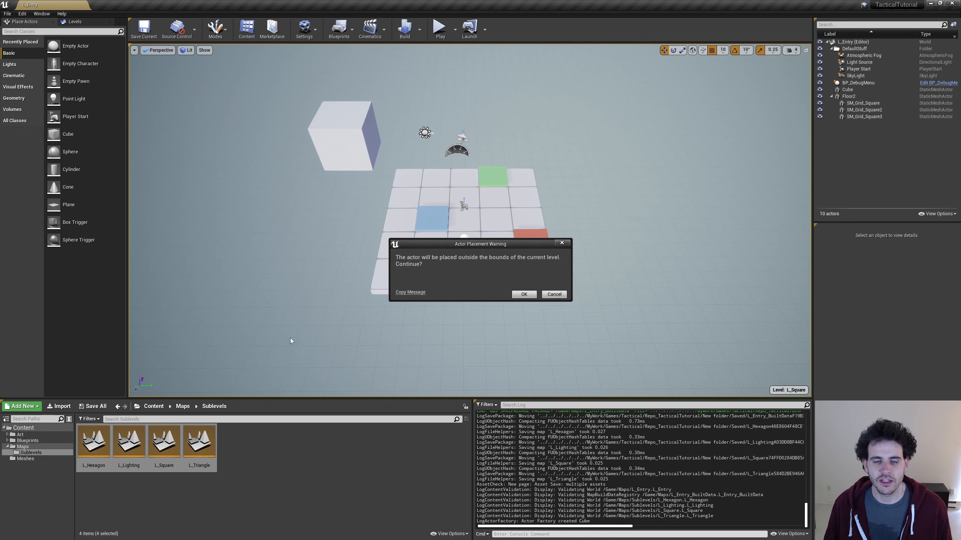
click(524, 294)
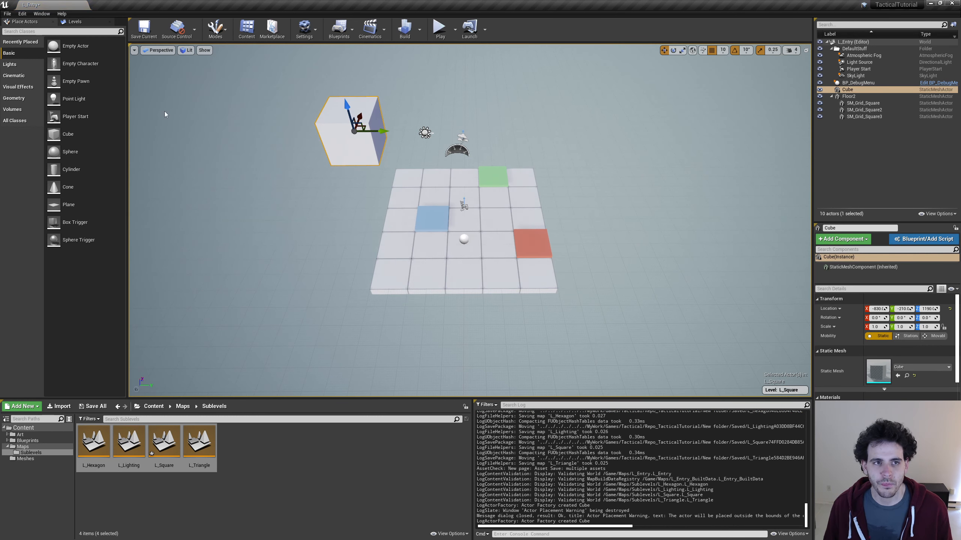
click(90, 23)
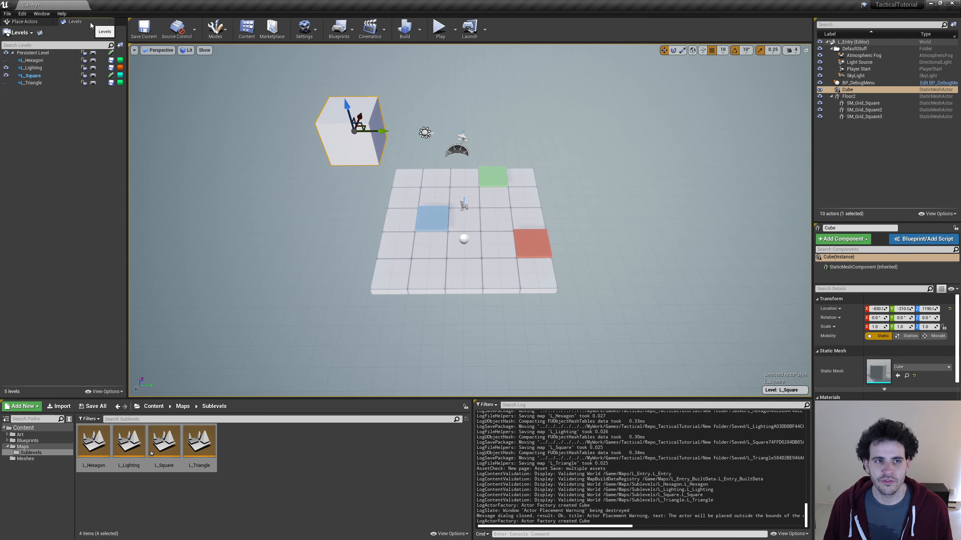
click(6, 76)
click(6, 76)
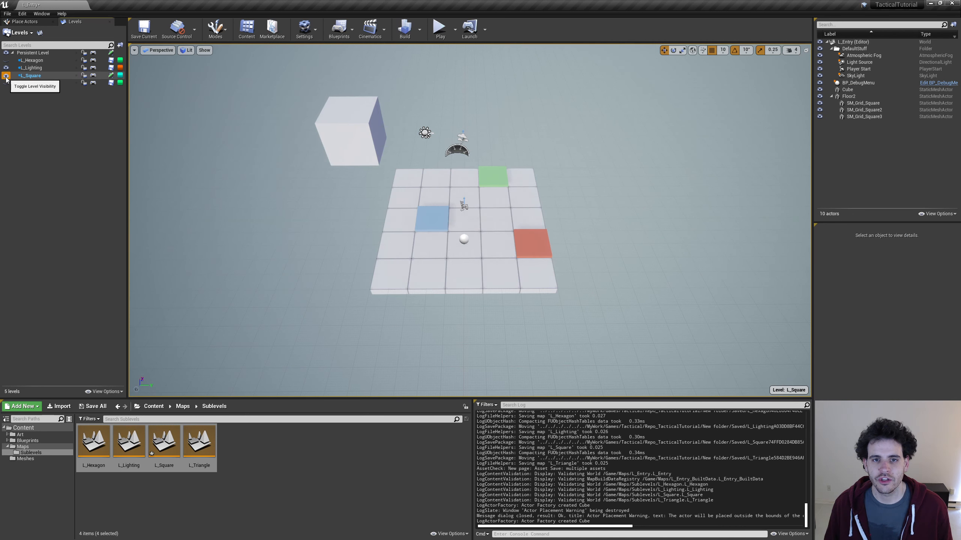
click(6, 76)
click(6, 76)
click(6, 76)
click(6, 75)
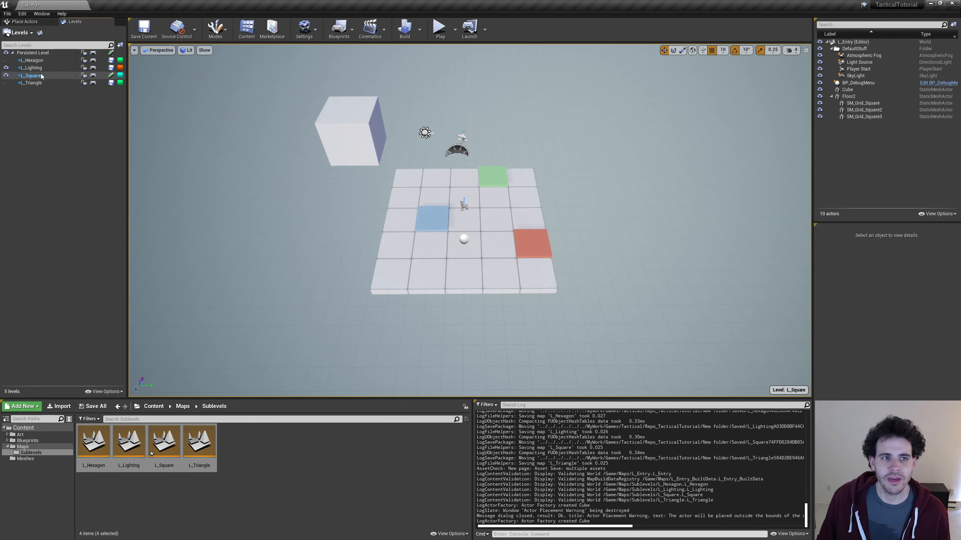
Make L_Lighting the current level and place a second Cube behind the opposite side of the grid.
double_click(58, 68)
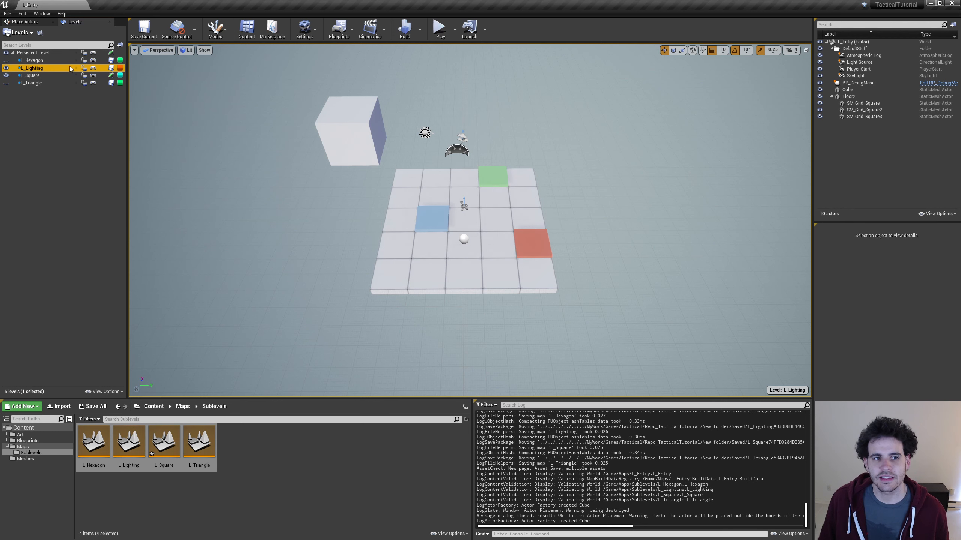
click(24, 22)
drag(68, 137, 564, 114)
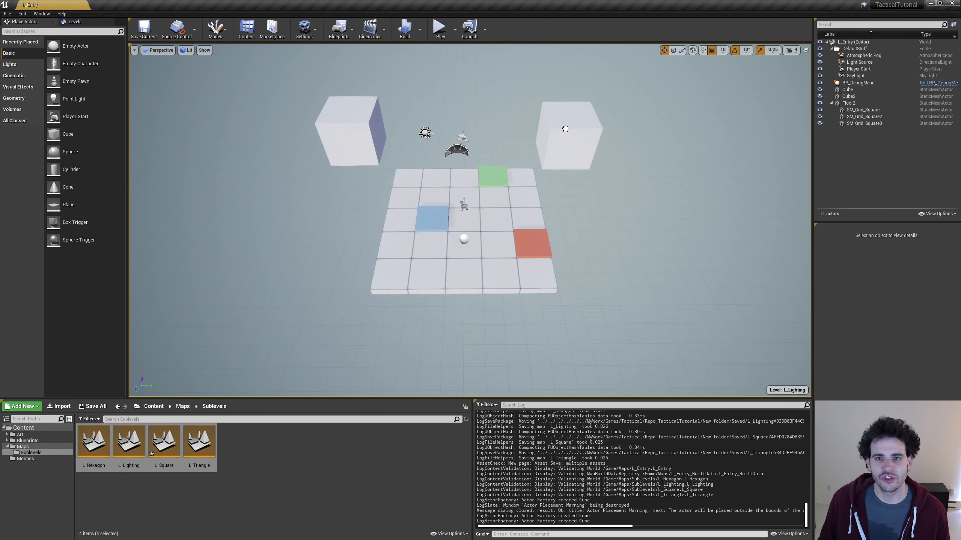
Toggle L_Square's visibility repeatedly to compare how the two cubes respond, leaving the sublevel visible.
click(75, 21)
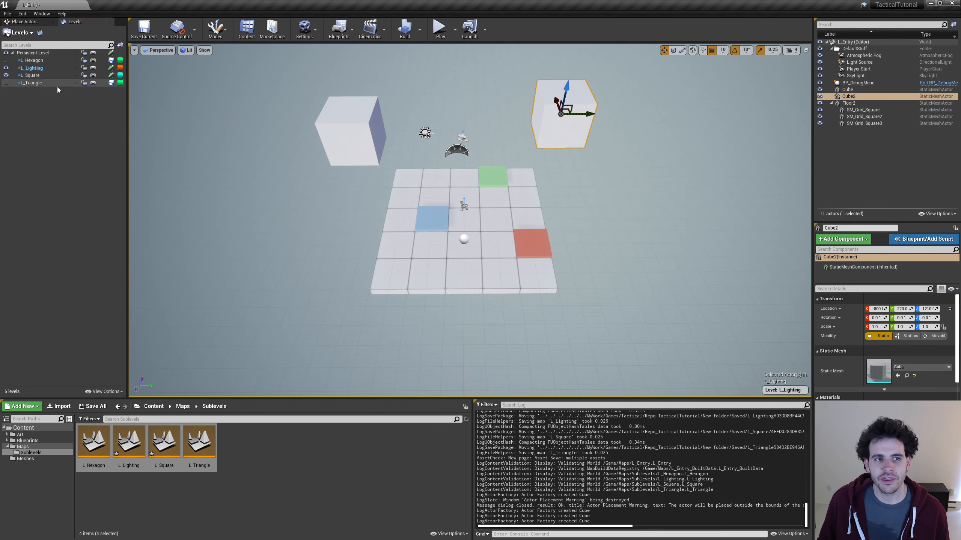
click(6, 75)
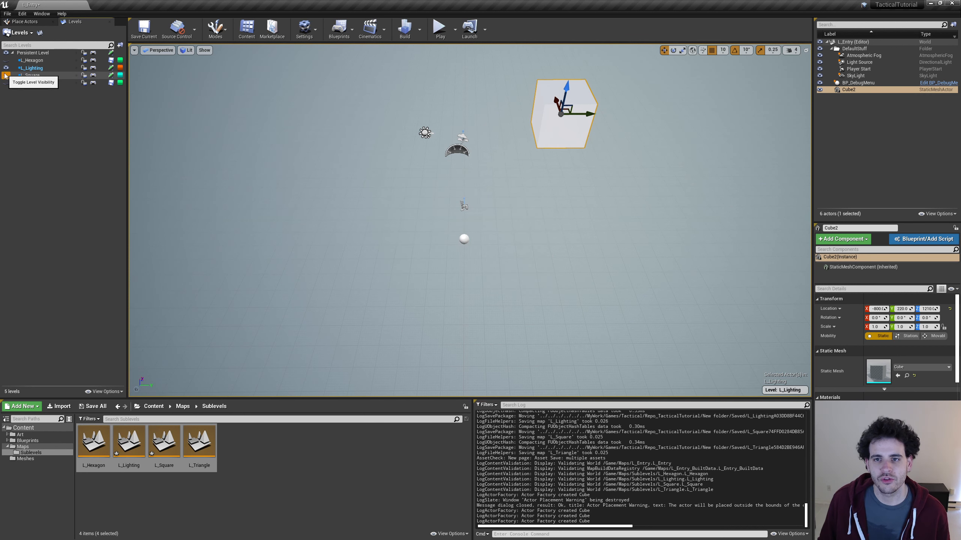
click(6, 75)
click(6, 75)
click(6, 75)
click(6, 75)
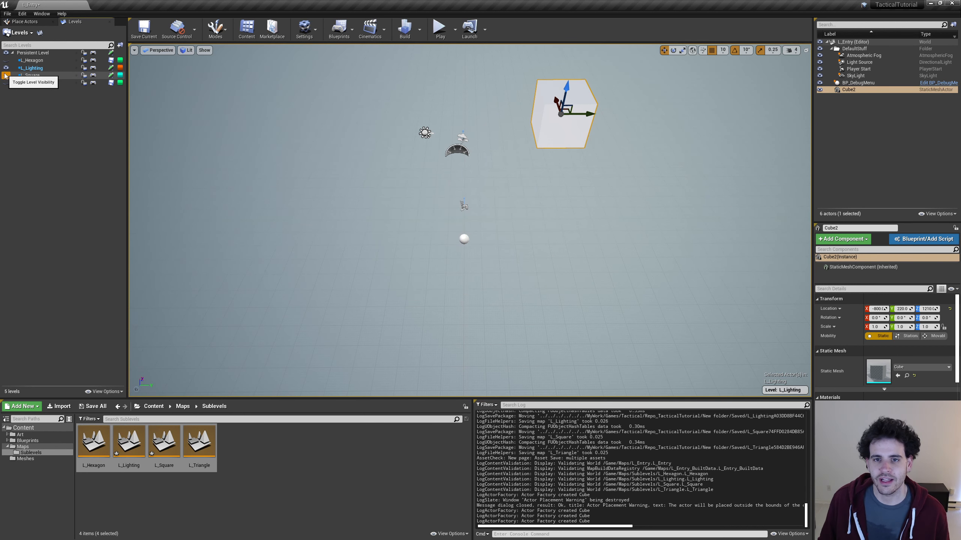
click(6, 75)
click(6, 75)
click(6, 75)
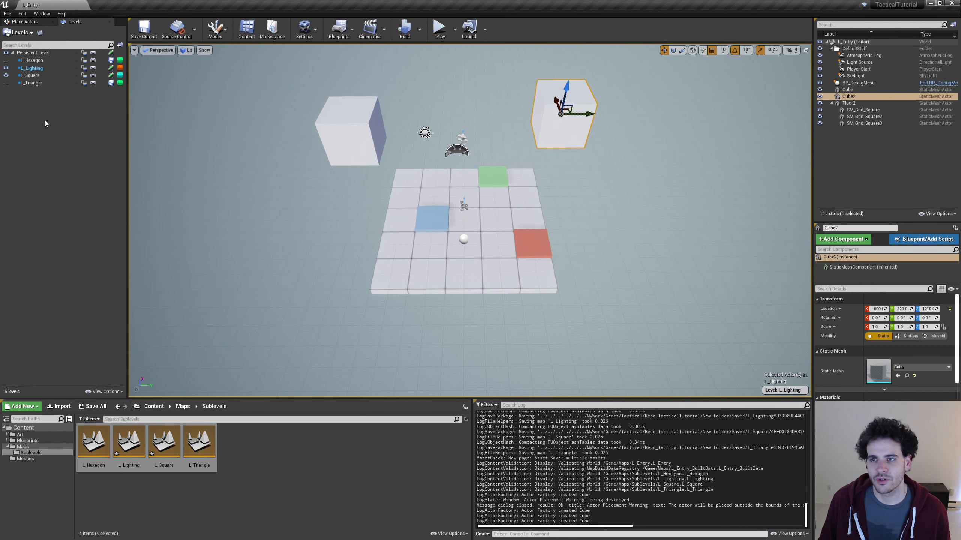
Move the selected second cube into the L_Square sublevel and toggle L_Square's visibility to check both cubes, leaving it visible.
right_click(33, 76)
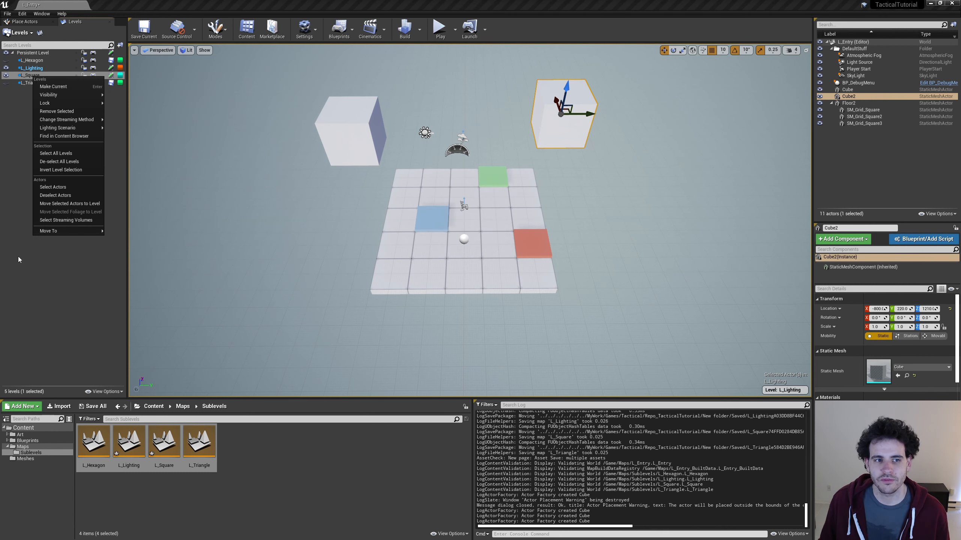
click(70, 204)
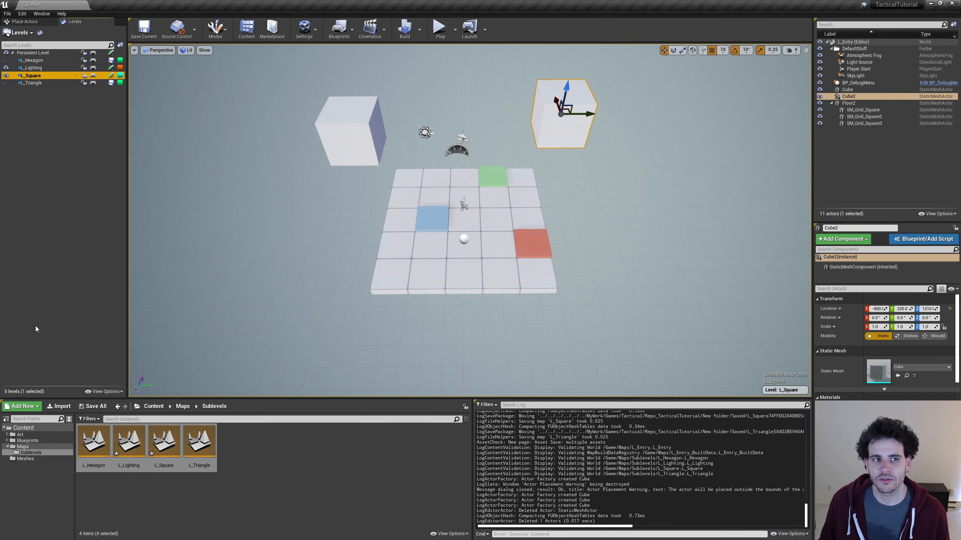
click(29, 95)
click(6, 75)
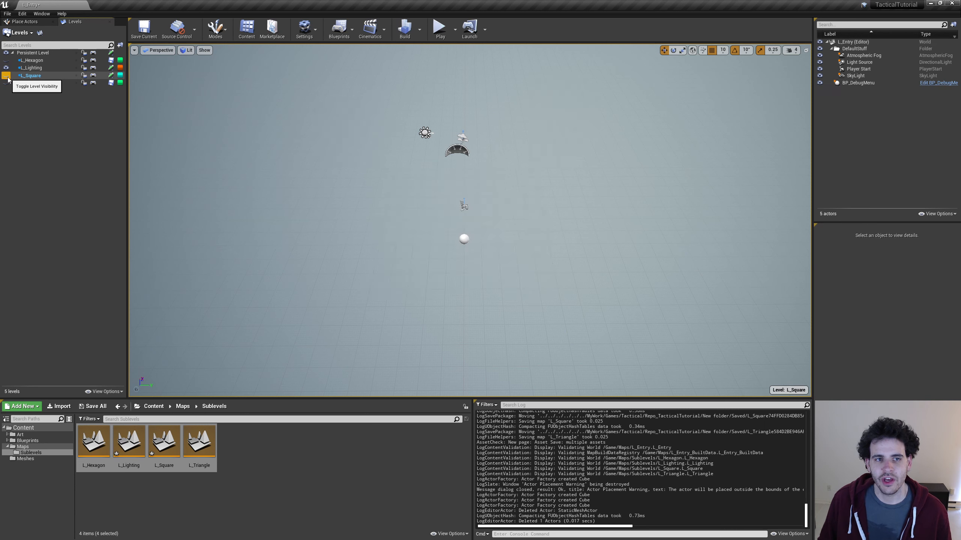
click(7, 77)
click(7, 78)
click(7, 78)
click(7, 77)
click(7, 78)
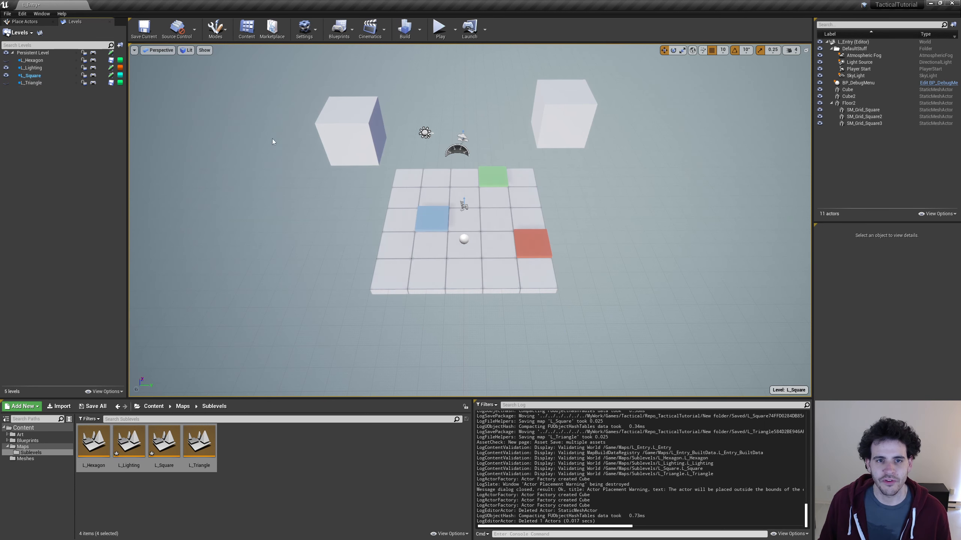
Delete both test cubes and save the modified L_Entry, L_Entry_BuiltData, L_Lighting and L_Square content.
click(353, 119)
ctrl+click(555, 108)
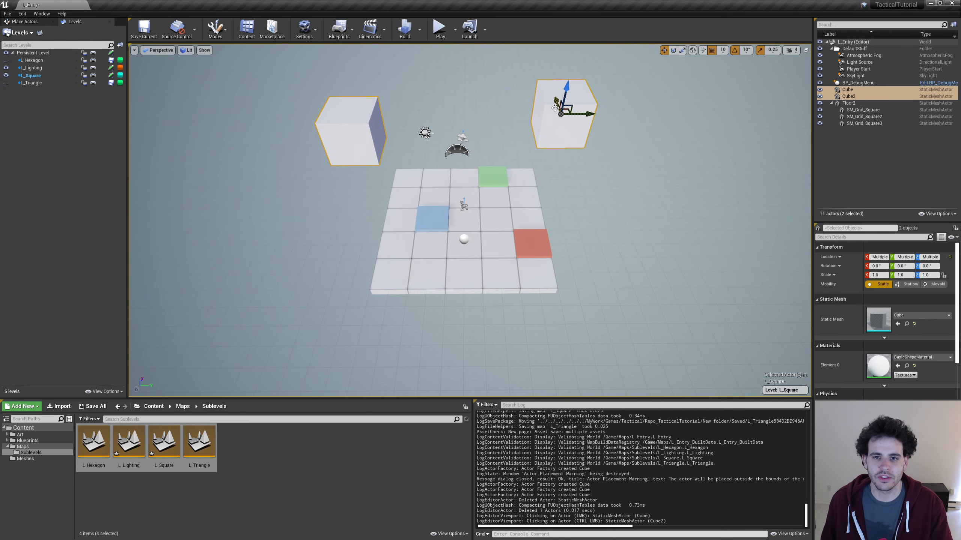
key(Delete)
key(ctrl+s)
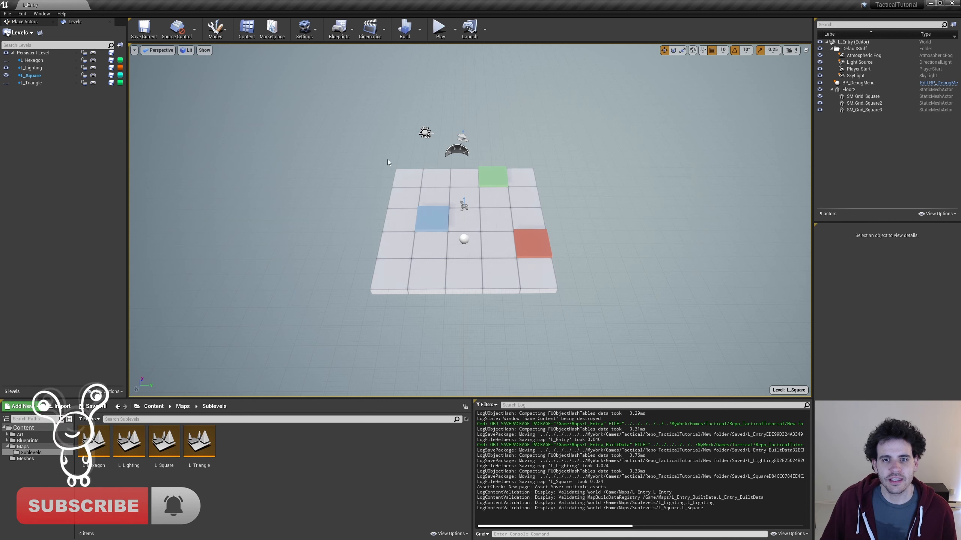
Play the level in the editor to check whether the sublevels load, and stop the session.
click(439, 28)
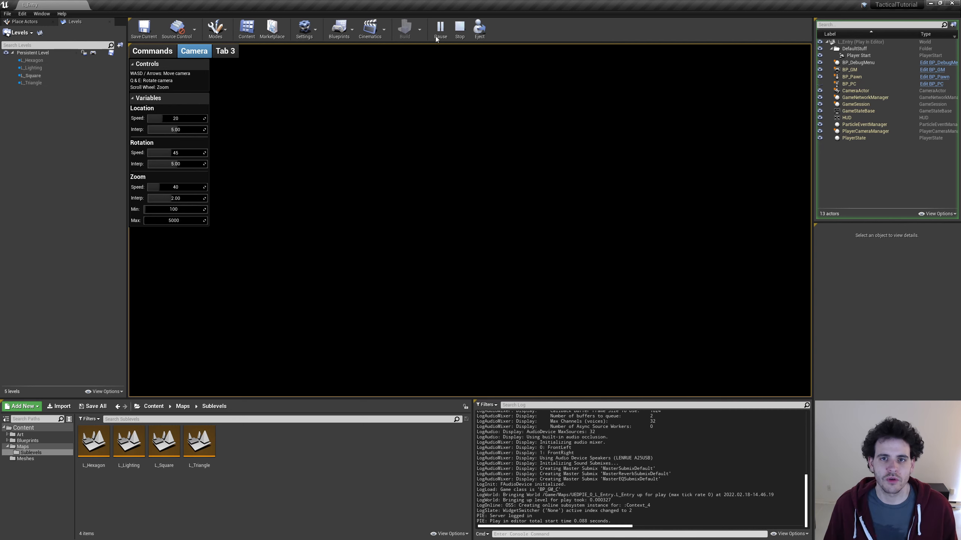
click(459, 36)
Change the streaming method of the L_Lighting and L_Square sublevels to Always Loaded.
click(36, 68)
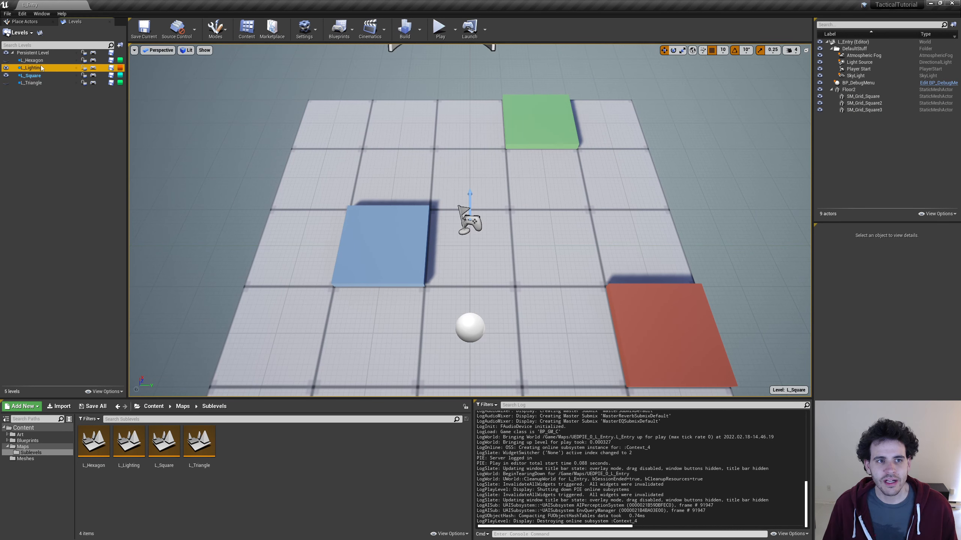
right_click(42, 69)
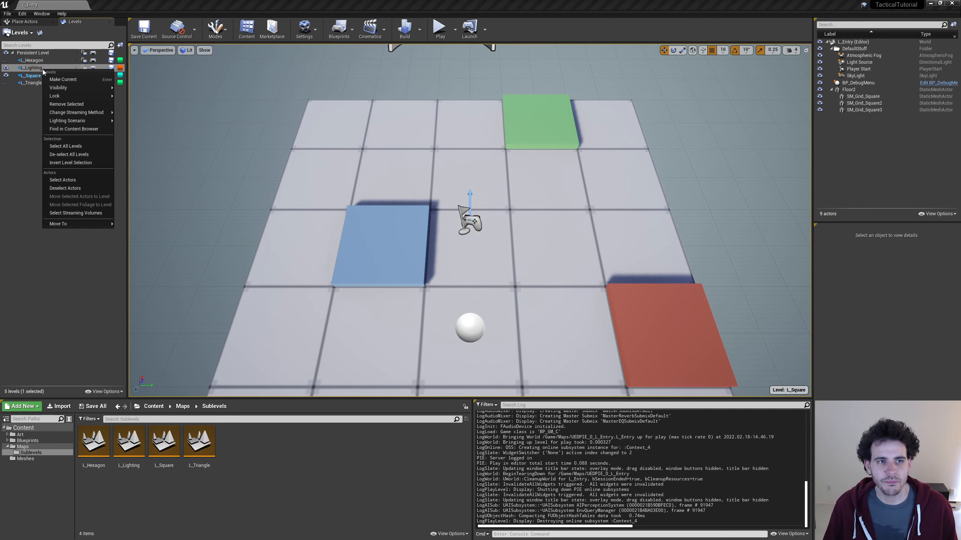
mouse_move(89, 113)
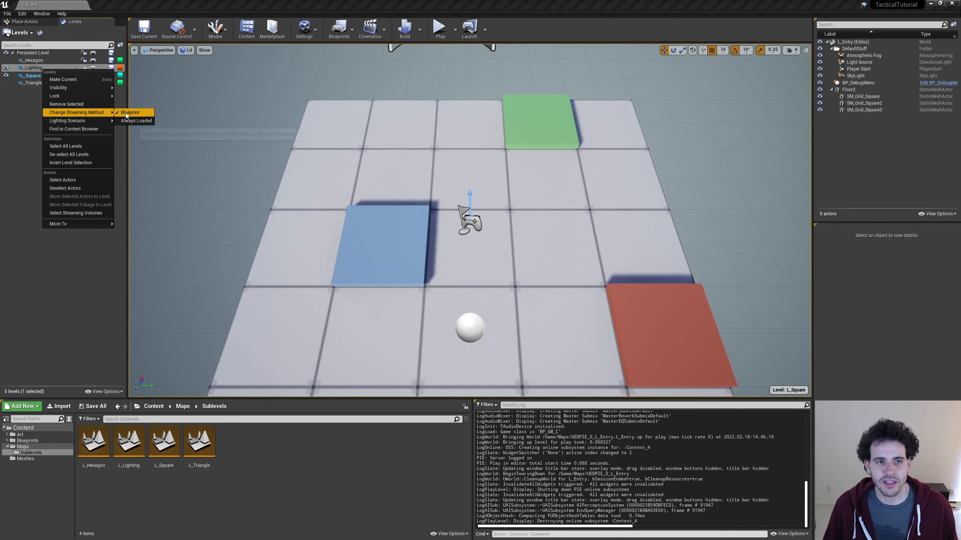
click(144, 120)
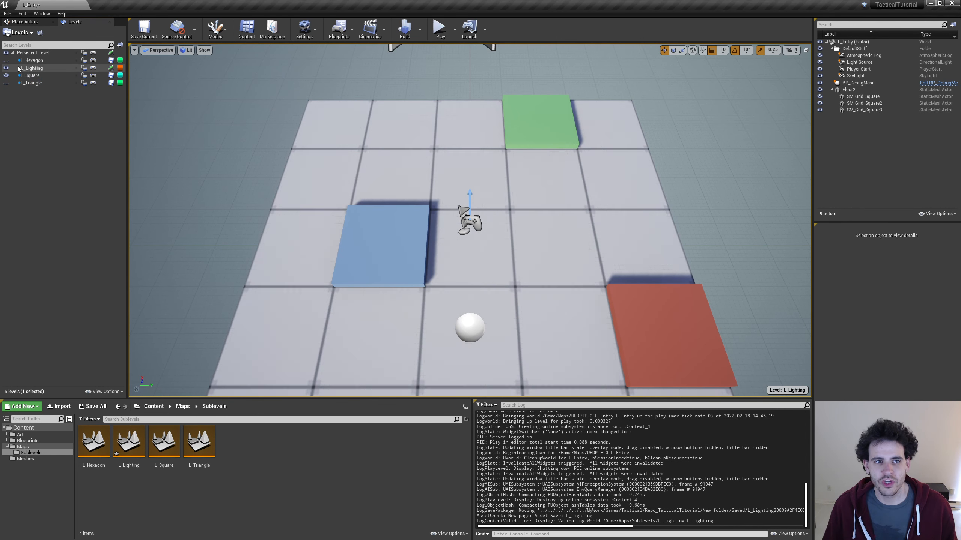
right_click(39, 75)
mouse_move(94, 119)
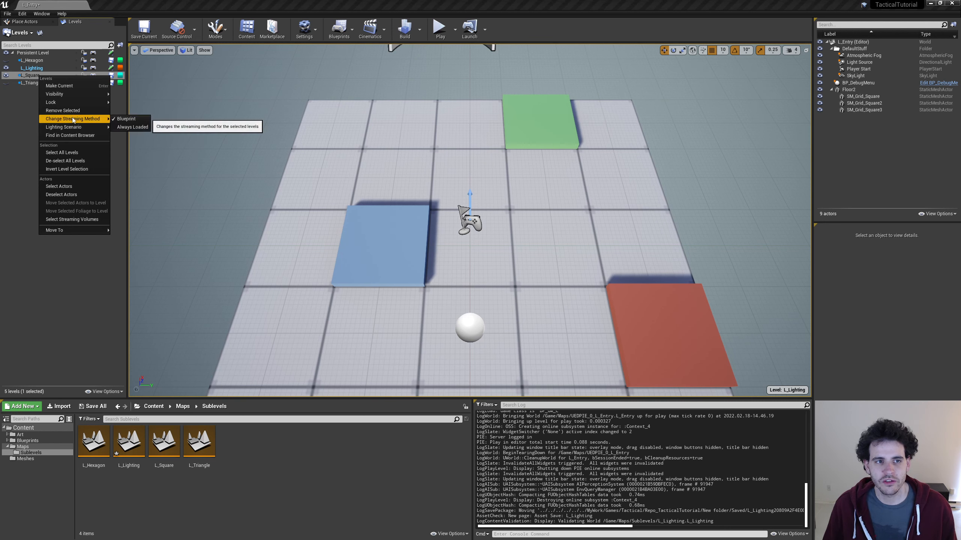
click(132, 127)
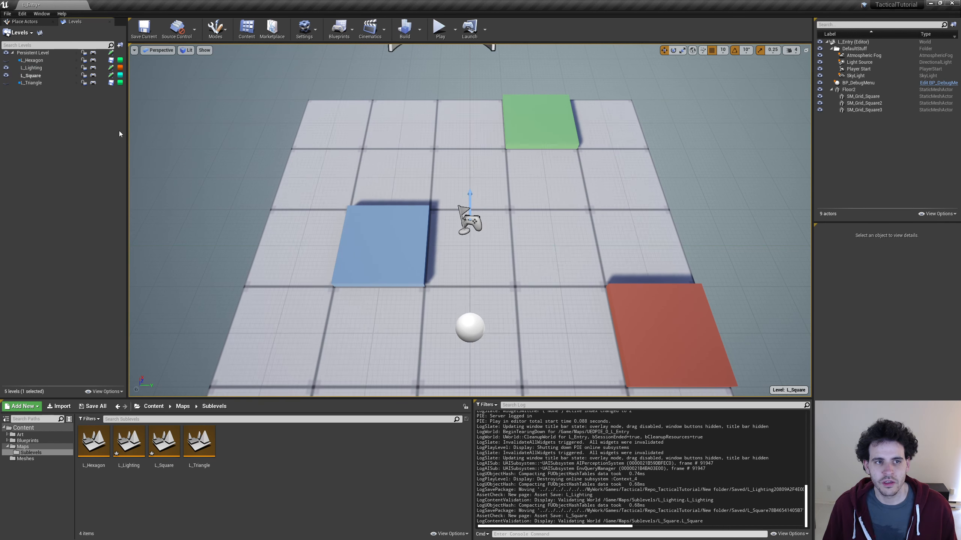
Play-test the level with the changed streaming and save the modified L_Entry, L_Entry_BuiltData, L_Lighting and L_Square content.
click(441, 28)
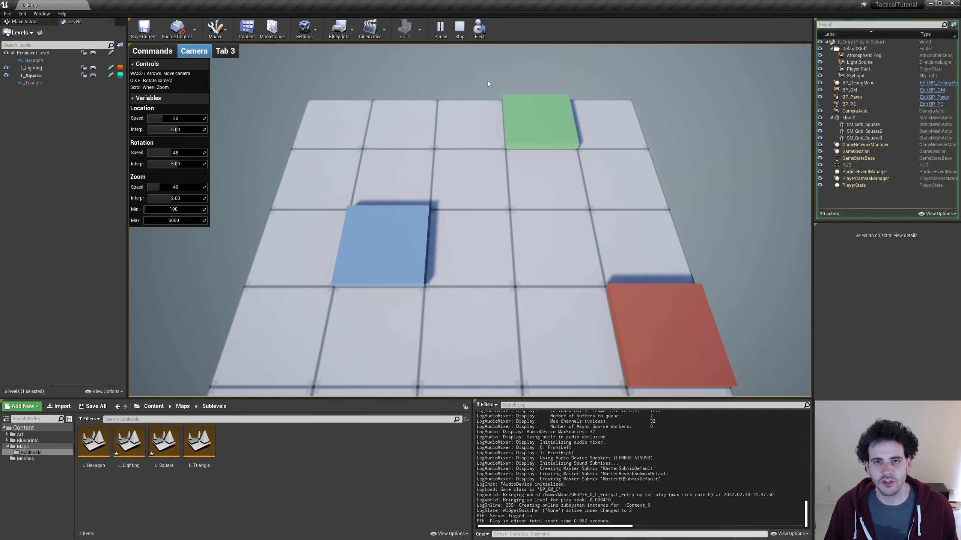
click(460, 28)
key(ctrl+shift+s)
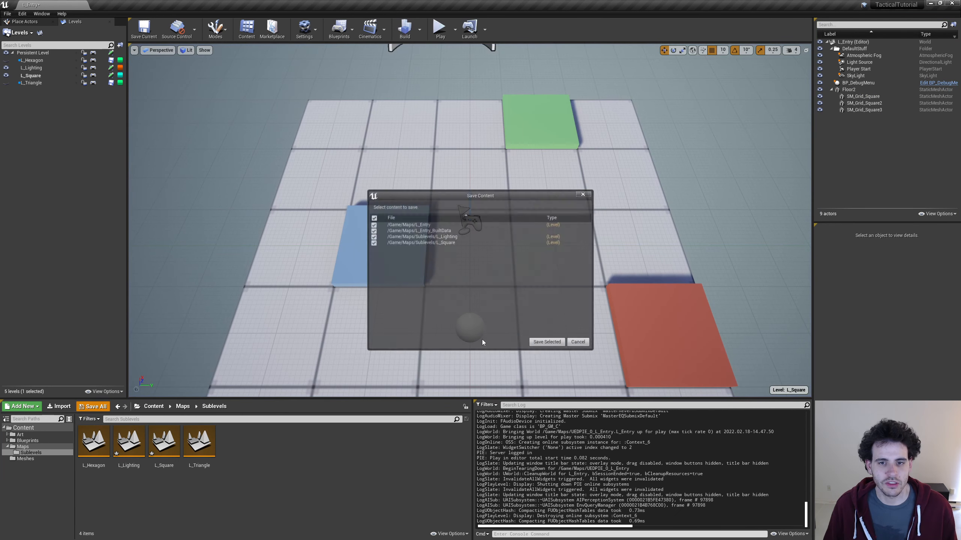
click(542, 343)
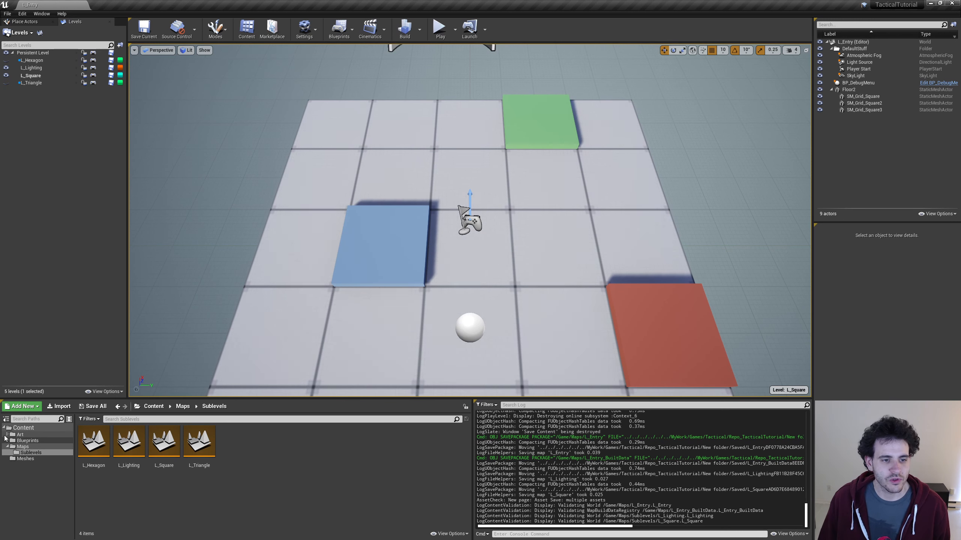
Create a folder named Environment inside Content/Art/Meshes and open it.
click(7, 436)
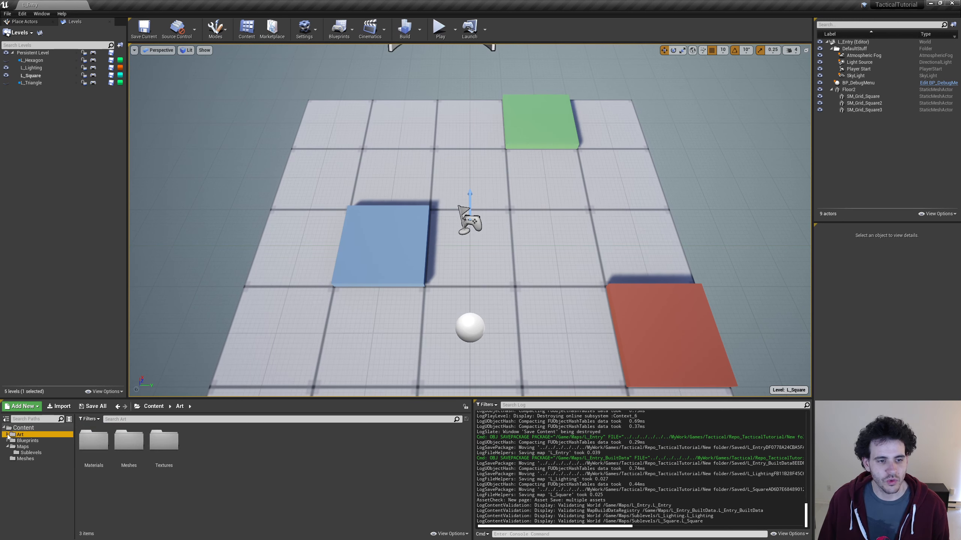
click(8, 435)
double_click(29, 447)
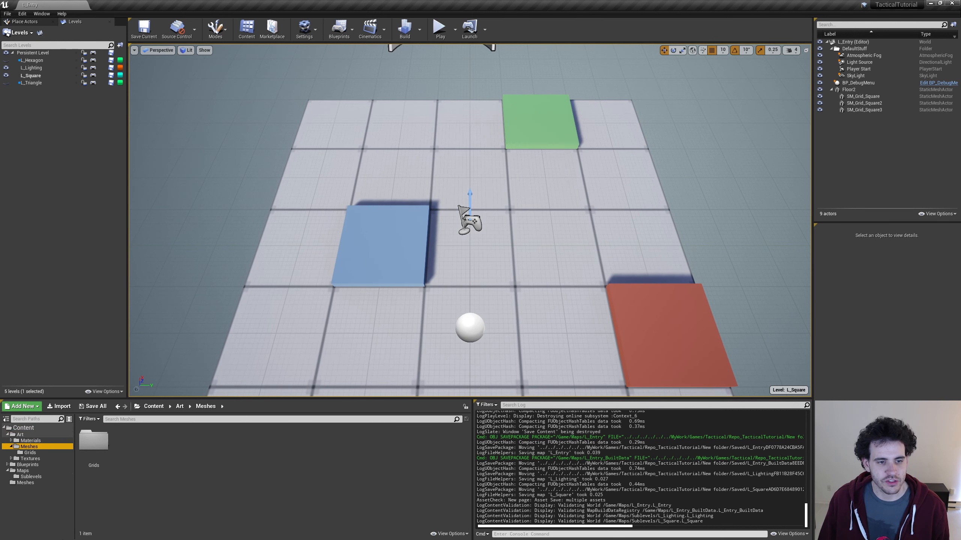
right_click(129, 467)
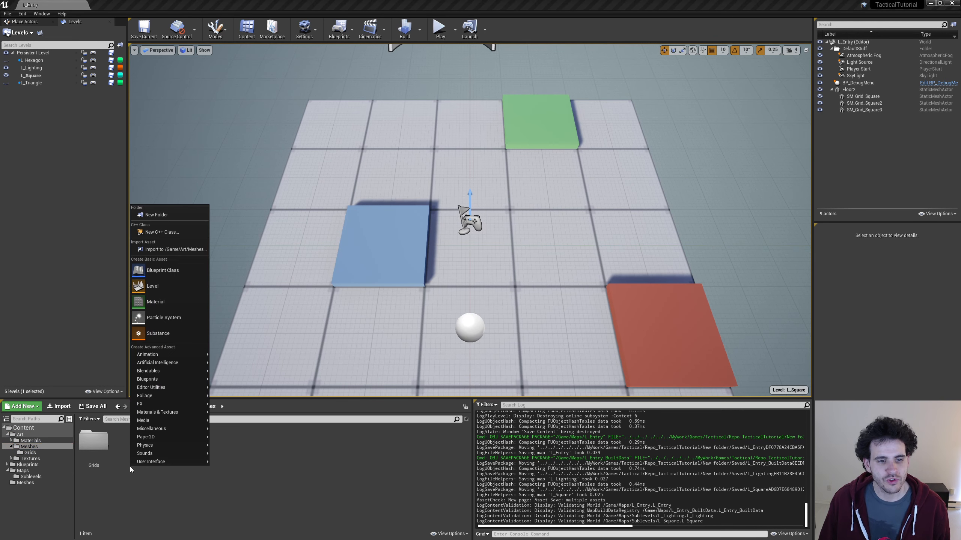
click(155, 215)
text(Envi)
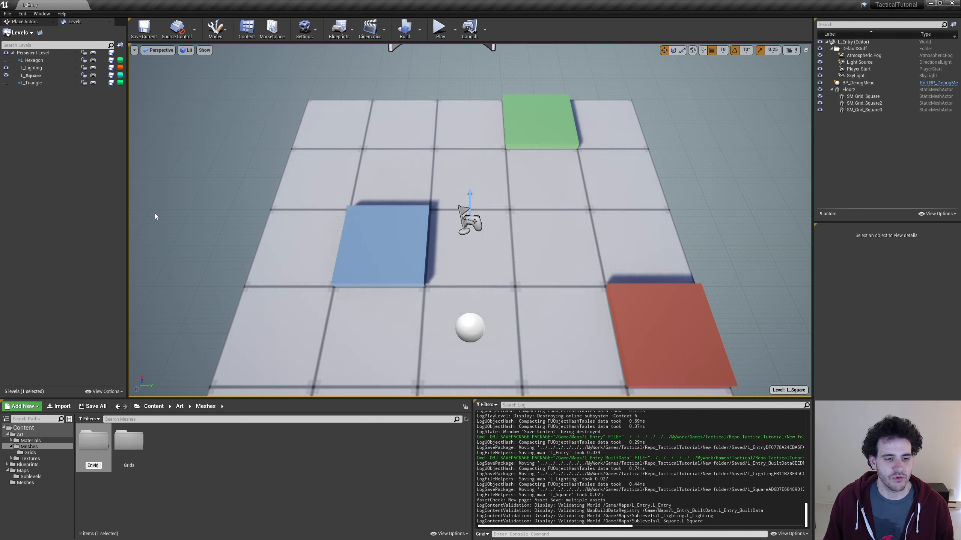
text(ronment)
key(Return)
double_click(94, 441)
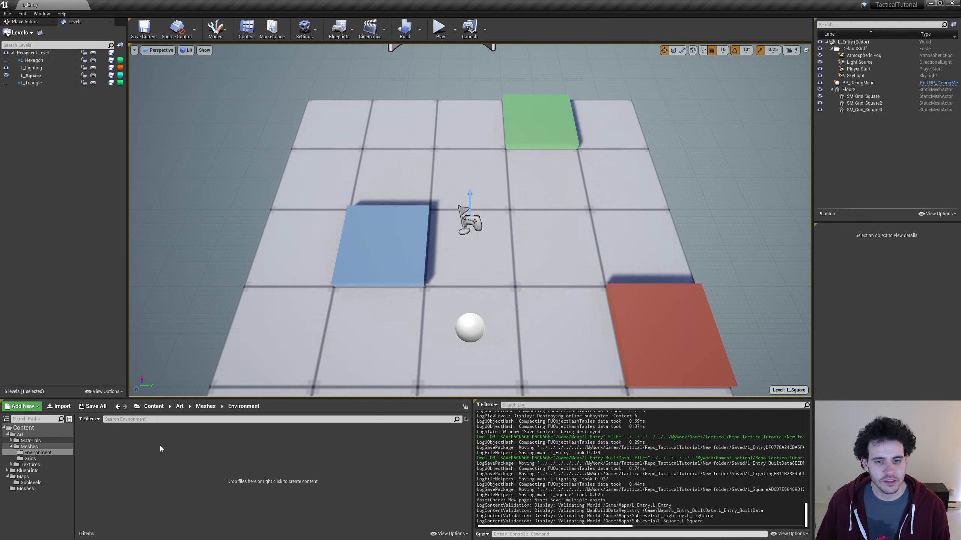
Switch to the Assets folder in File Explorer and start importing its six SM_ FBX meshes into the Environment folder.
key(alt+Tab)
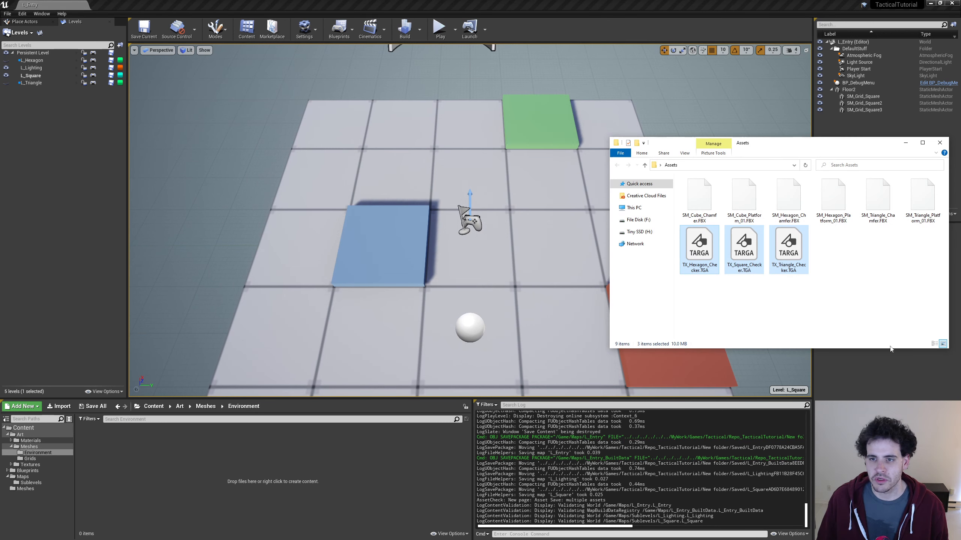
click(706, 206)
shift+click(909, 197)
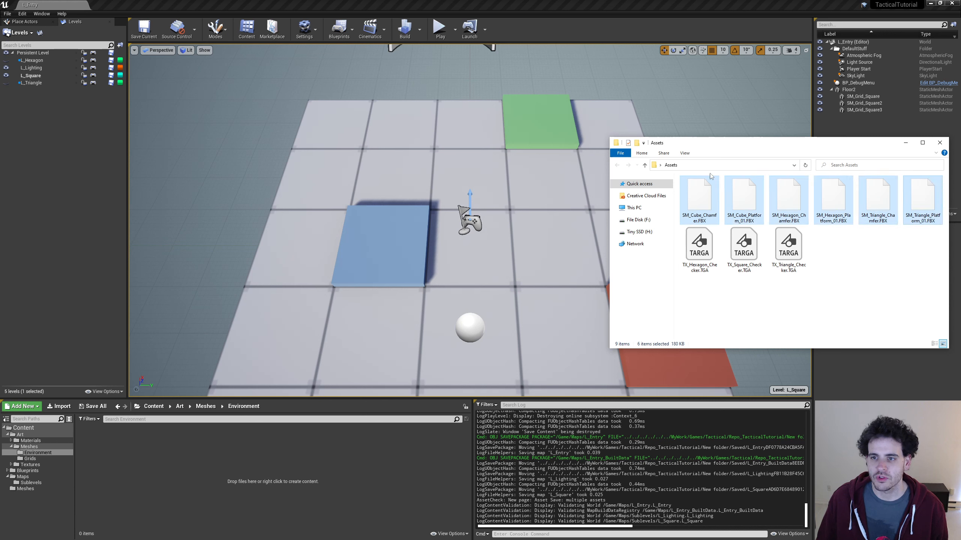
drag(754, 197, 208, 334)
drag(206, 471, 208, 471)
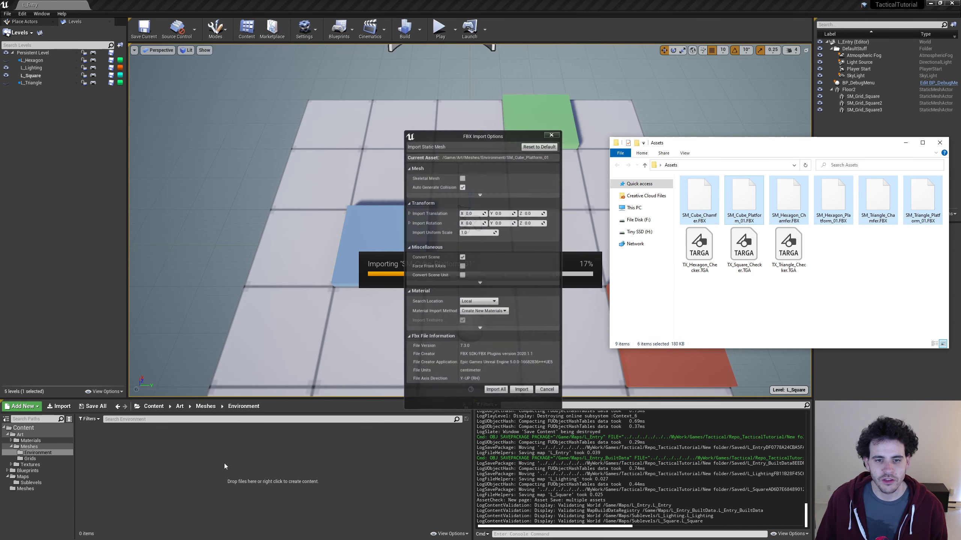
click(481, 136)
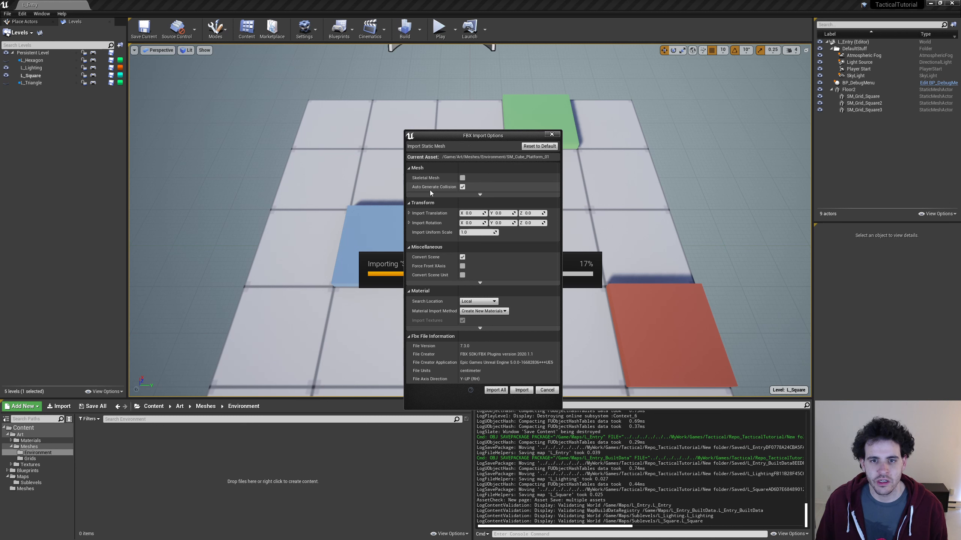
In the FBX import options, disable Auto Generate Collision and set Normal Import Method to Import Normals and Tangents.
click(462, 187)
click(480, 194)
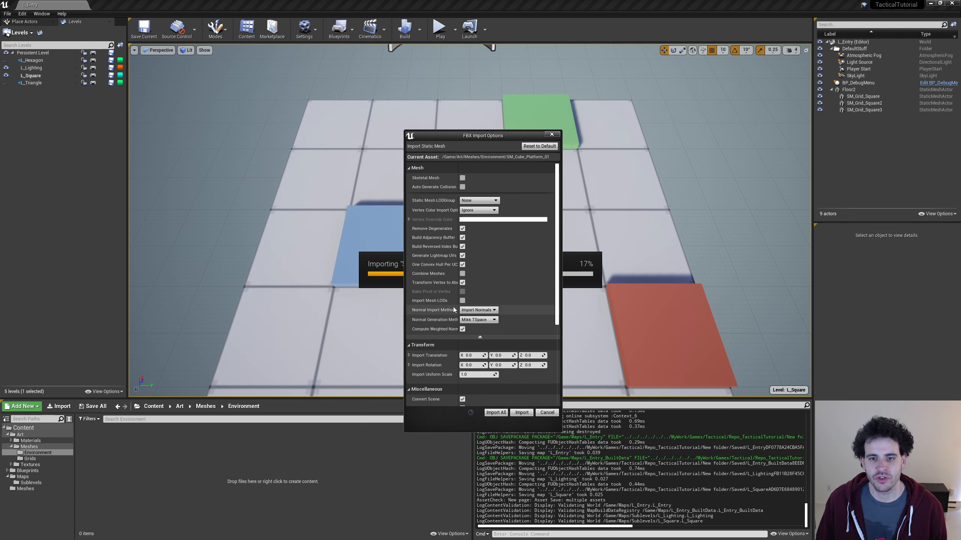
click(477, 310)
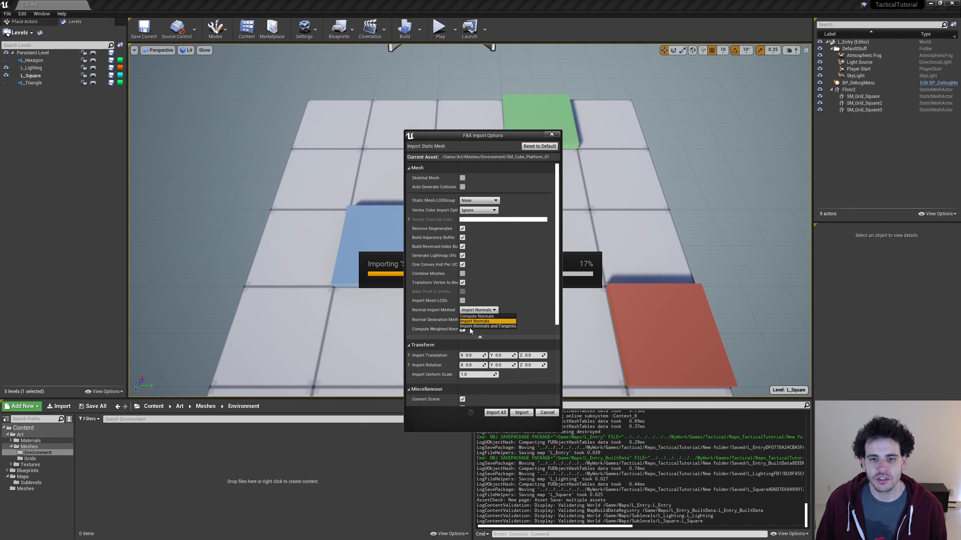
click(505, 326)
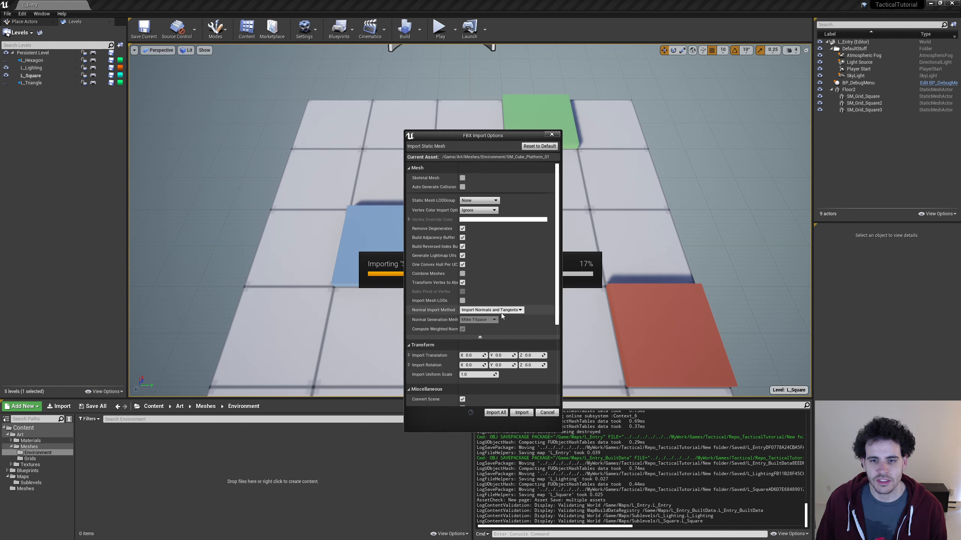
Set the Material Import Method for the meshes to Do Not Create Material.
scroll(508, 314, down, 5)
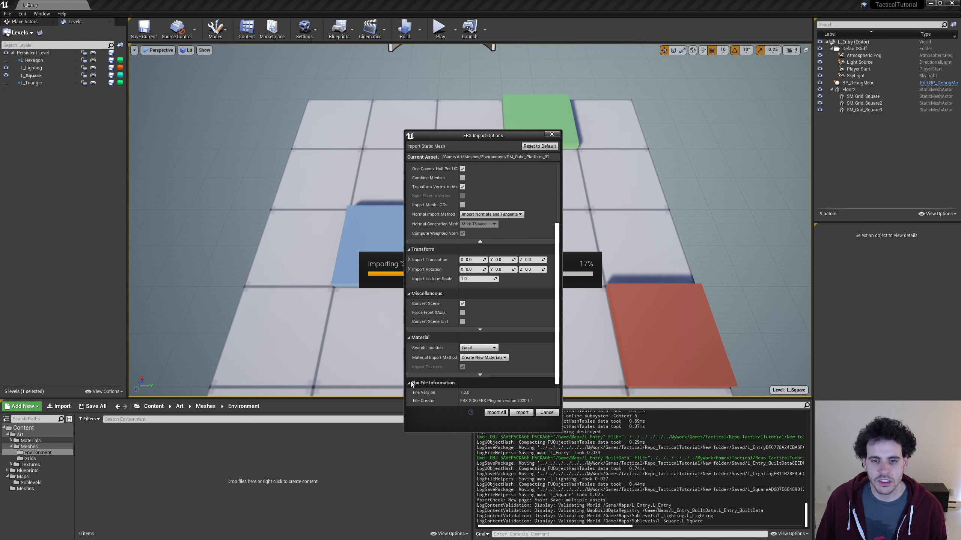
scroll(428, 357, down, 1)
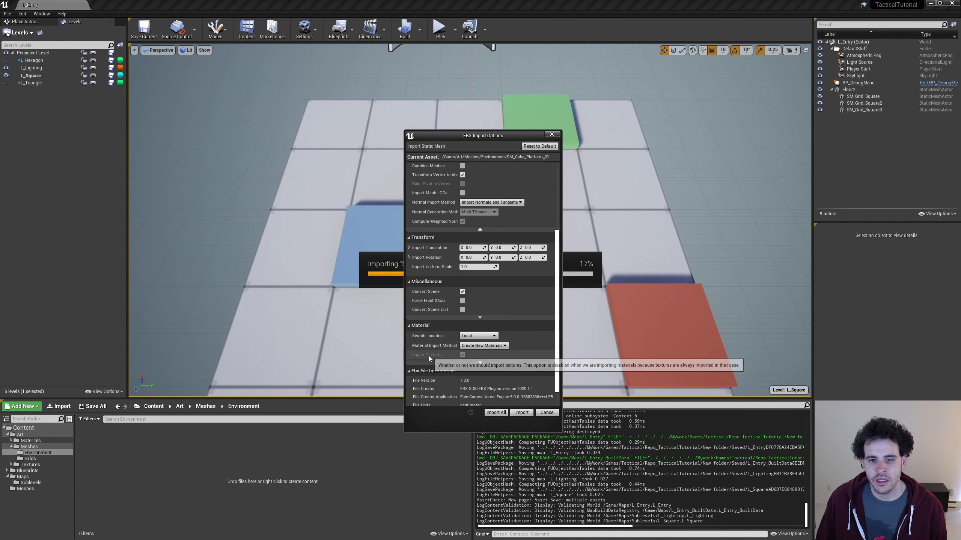
click(483, 346)
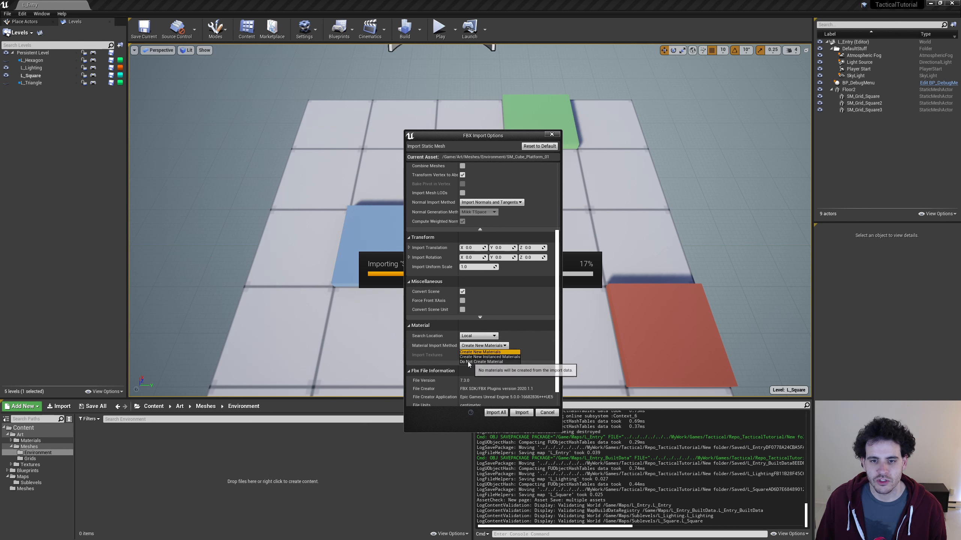
click(480, 362)
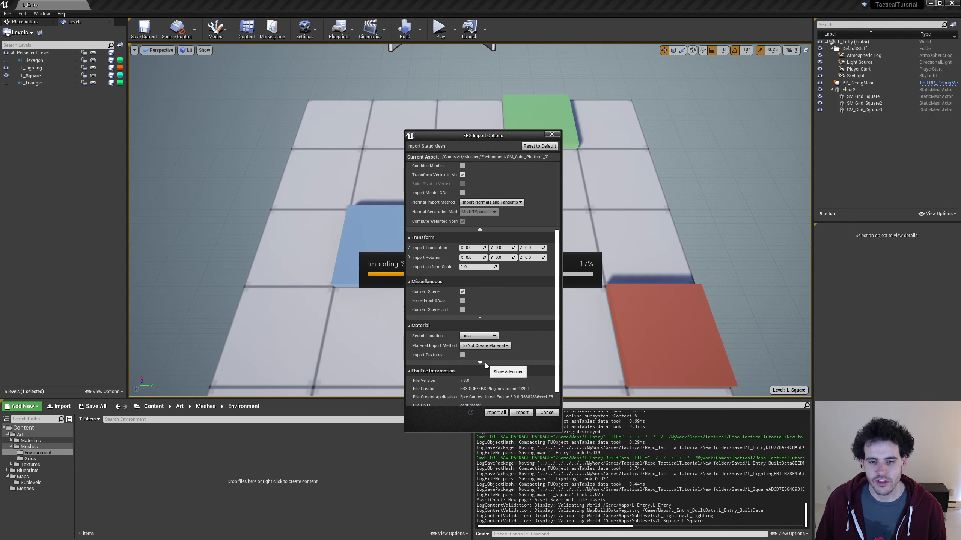
Import all six meshes with these options, dismiss the message log, and save the new assets.
click(500, 415)
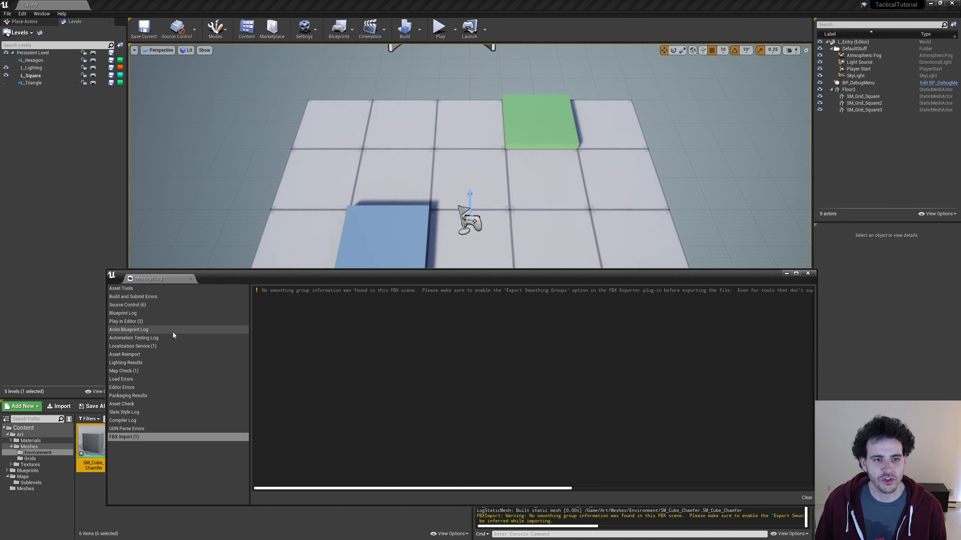
click(191, 279)
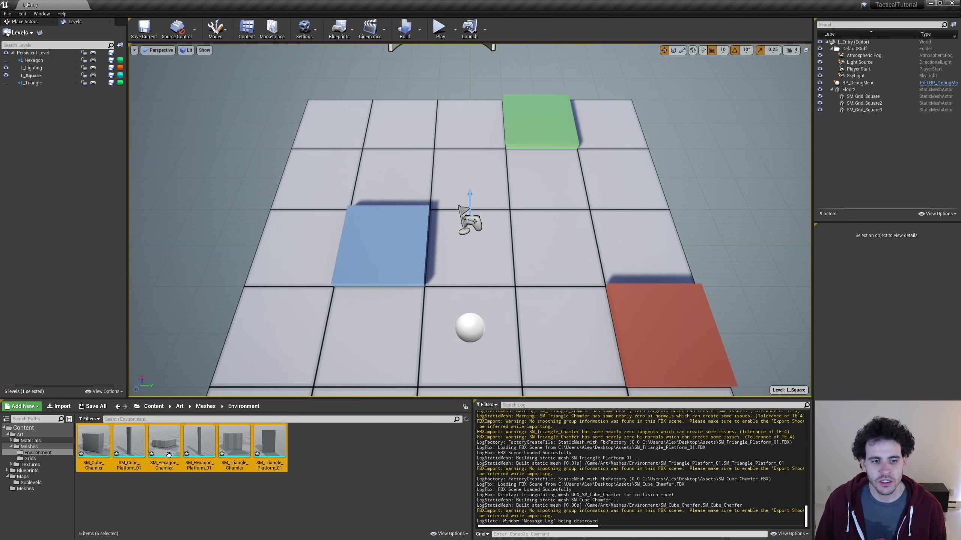
click(102, 407)
click(541, 345)
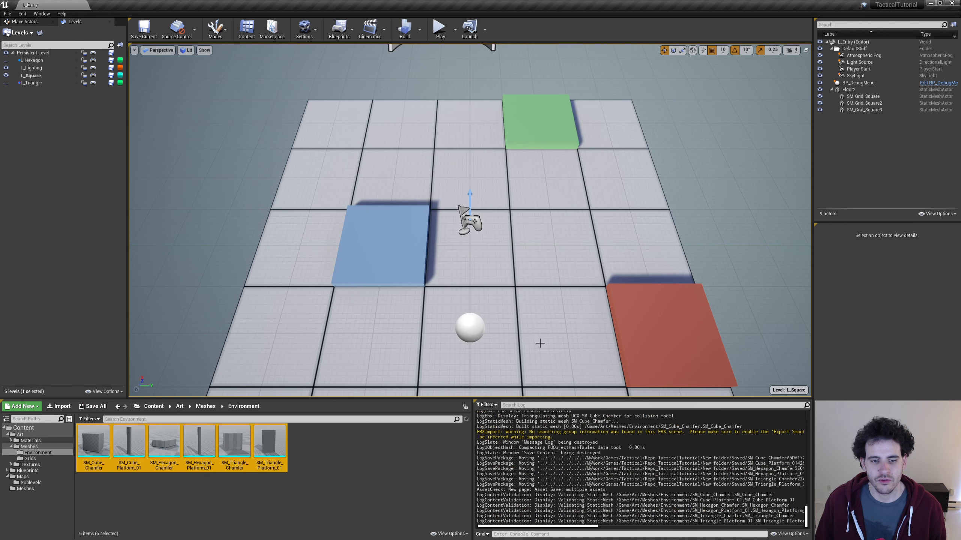
Import the TX_Hexagon_Checker, TX_Square_Checker and TX_Triangle_Checker TGA files from the Assets folder into Content/Art/Textures/Grids.
click(38, 465)
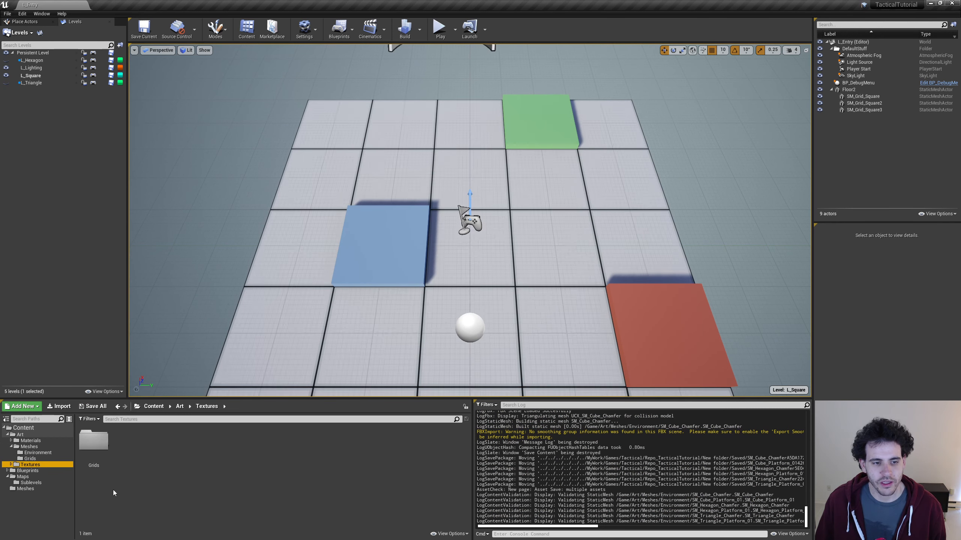
double_click(94, 441)
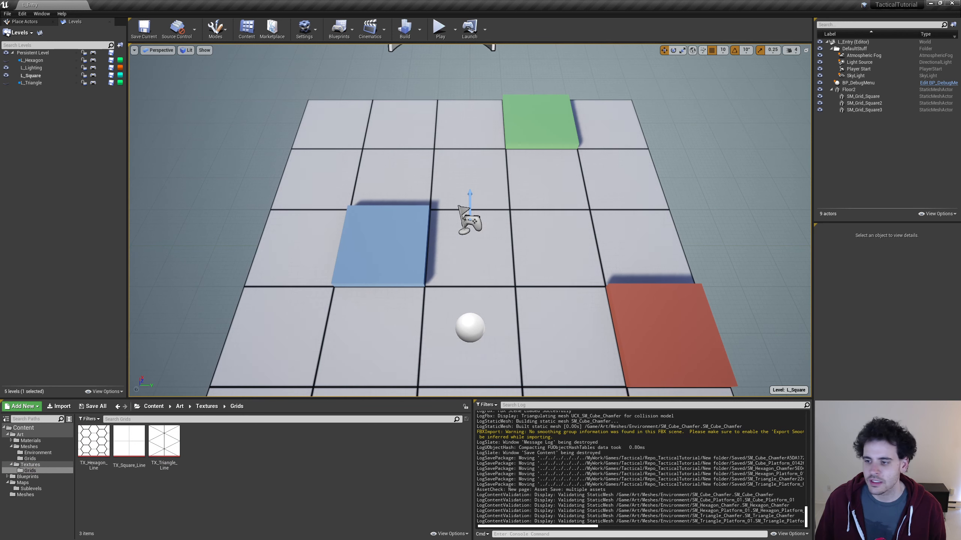
key(alt+Tab)
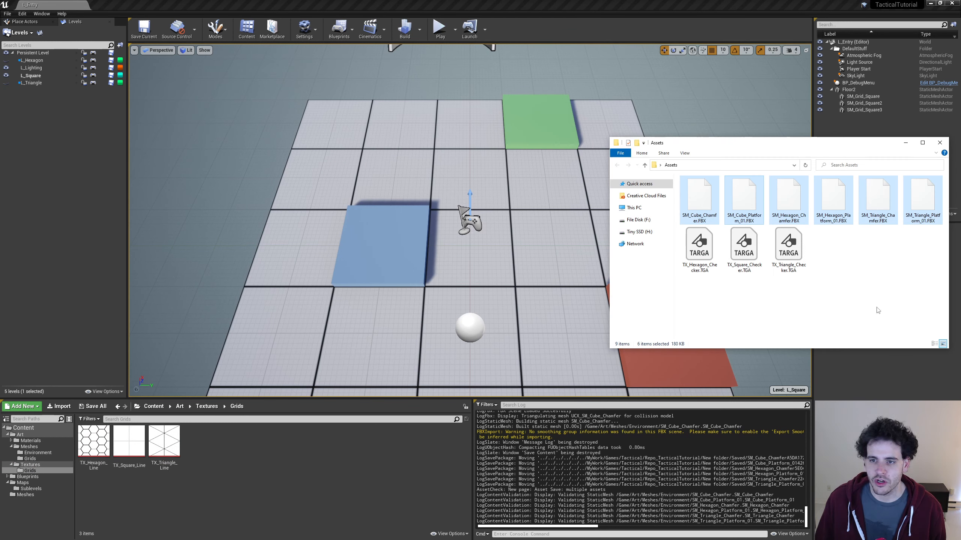
drag(876, 308, 706, 256)
drag(489, 286, 215, 473)
Save the three imported checker textures and clear the asset selection.
click(101, 408)
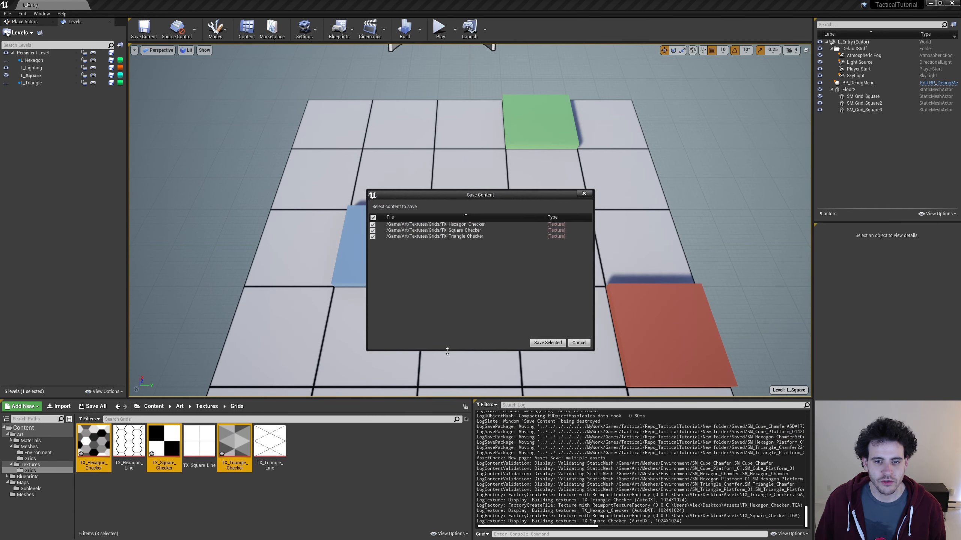
click(547, 342)
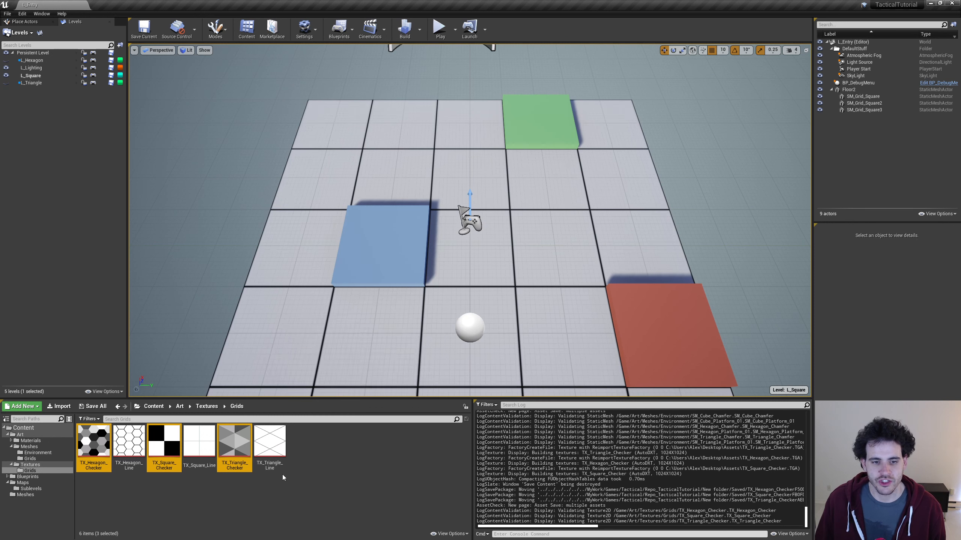
click(361, 493)
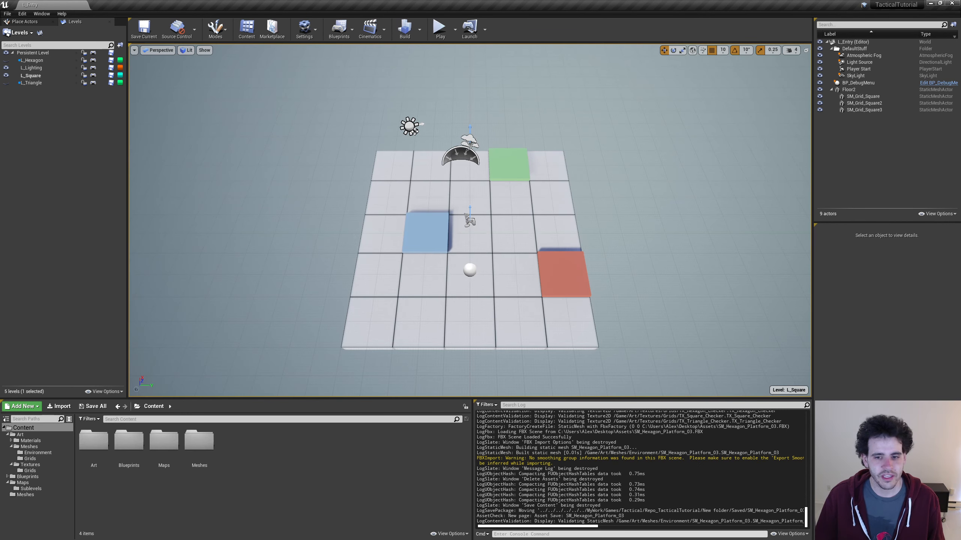
Delete the green, red and blue SM_Grid_Square blocks from the floor in the L_Square sublevel.
click(425, 231)
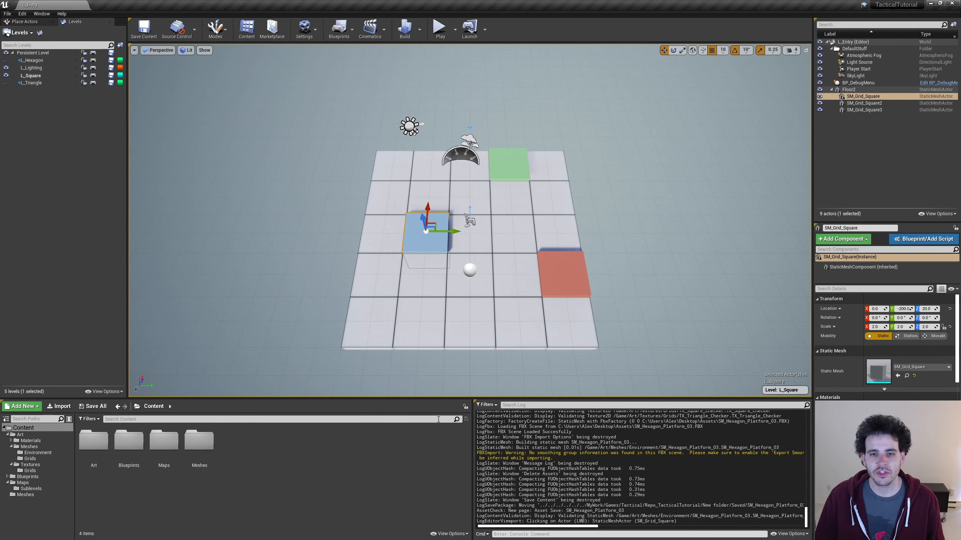
click(50, 75)
click(57, 114)
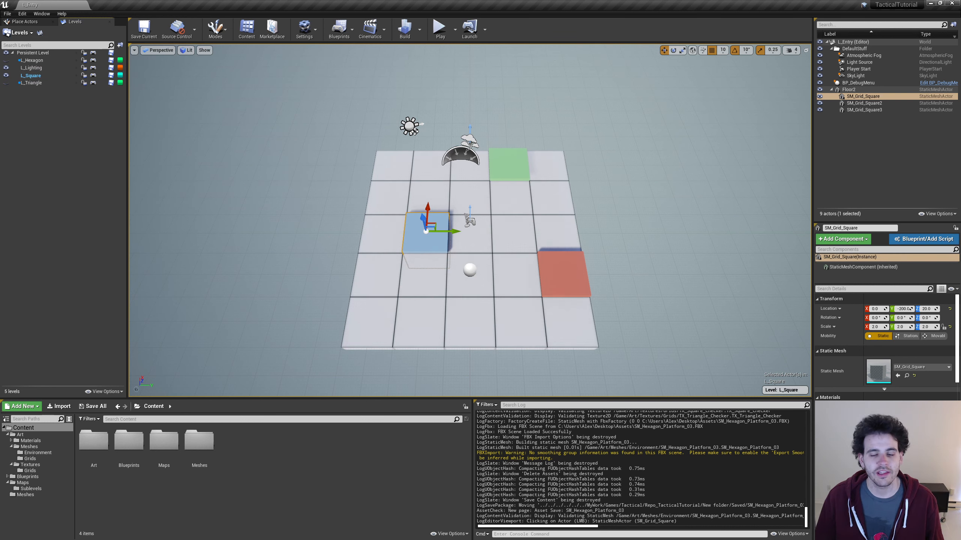
click(509, 165)
key(Delete)
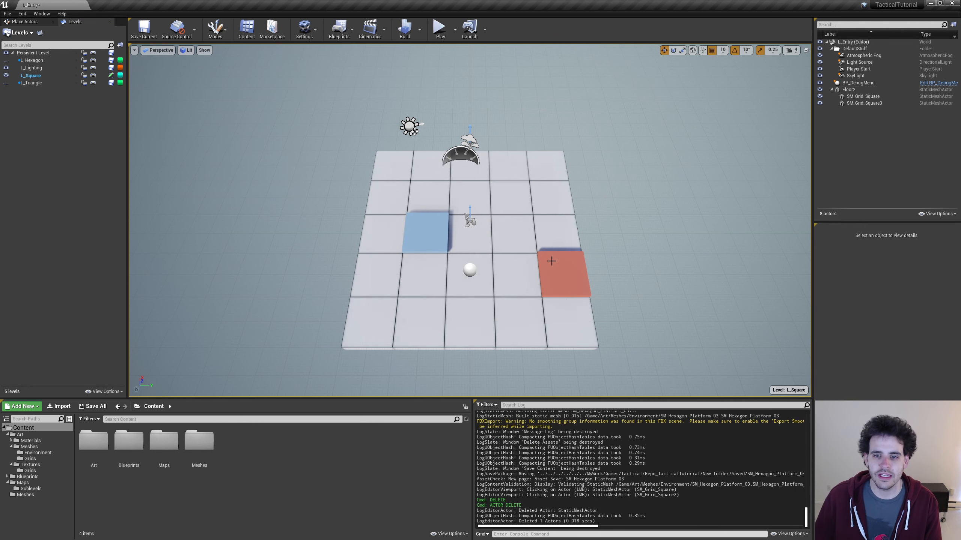
click(552, 262)
key(Delete)
click(448, 244)
key(Delete)
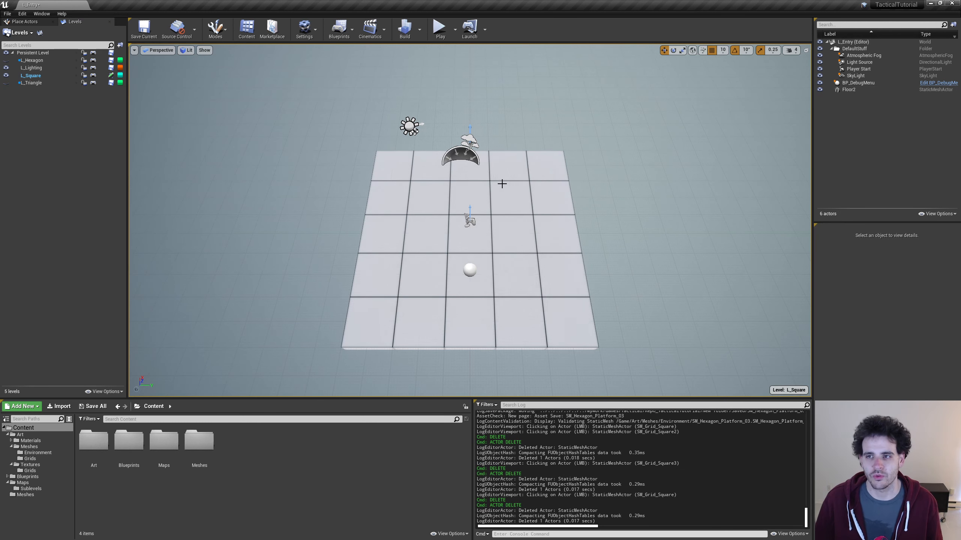
Scale the Floor2 actor to 10 in X and Y and lower it to about -560 in Z.
click(514, 192)
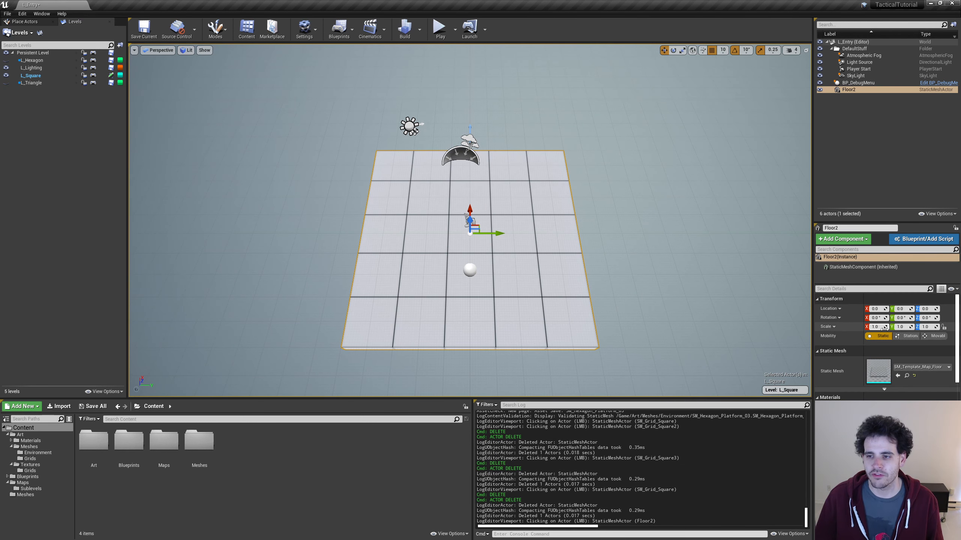
key(Tab)
text(10)
key(Return)
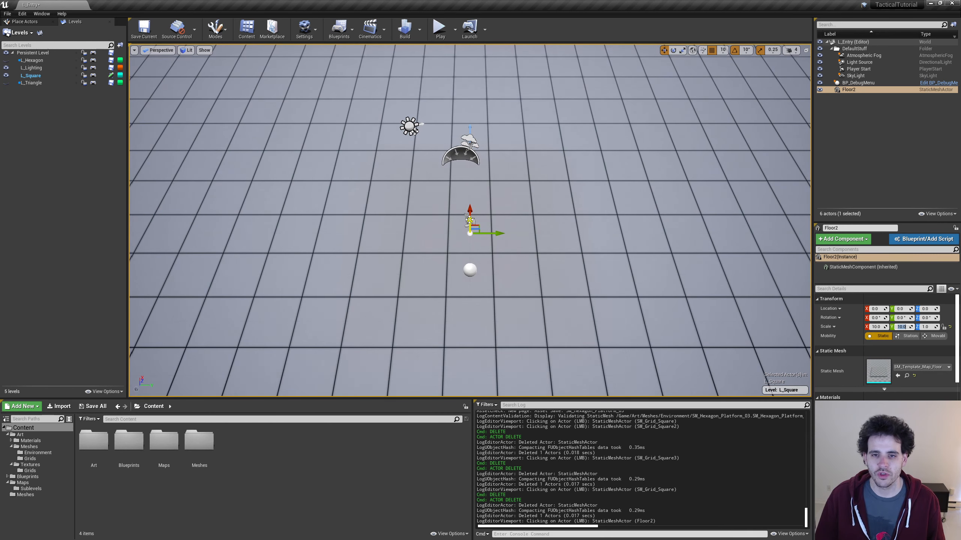
drag(469, 221, 470, 270)
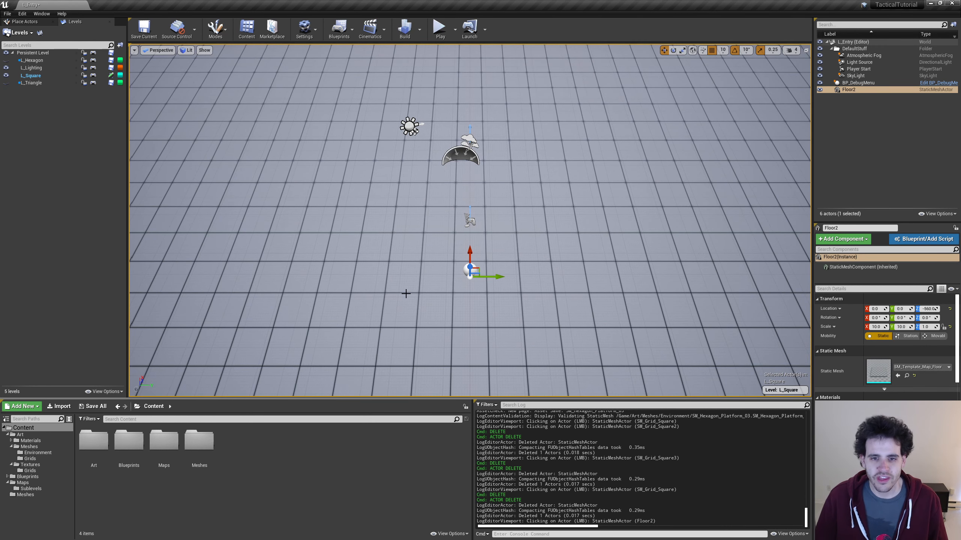
Turn off the editor grid in the viewport's show flags.
key(w)
right_drag(406, 251, 420, 215)
key(s)
right_drag(567, 287, 506, 260)
click(204, 50)
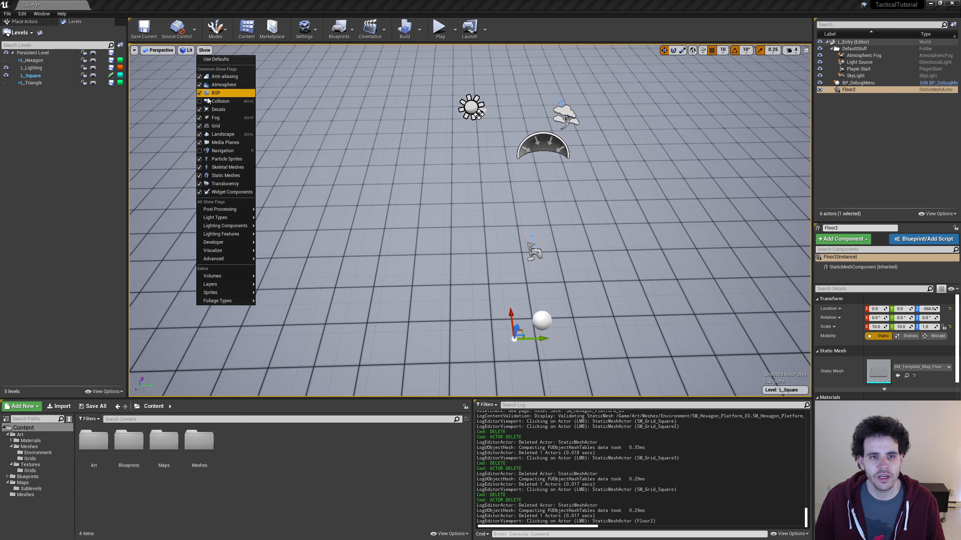
click(206, 126)
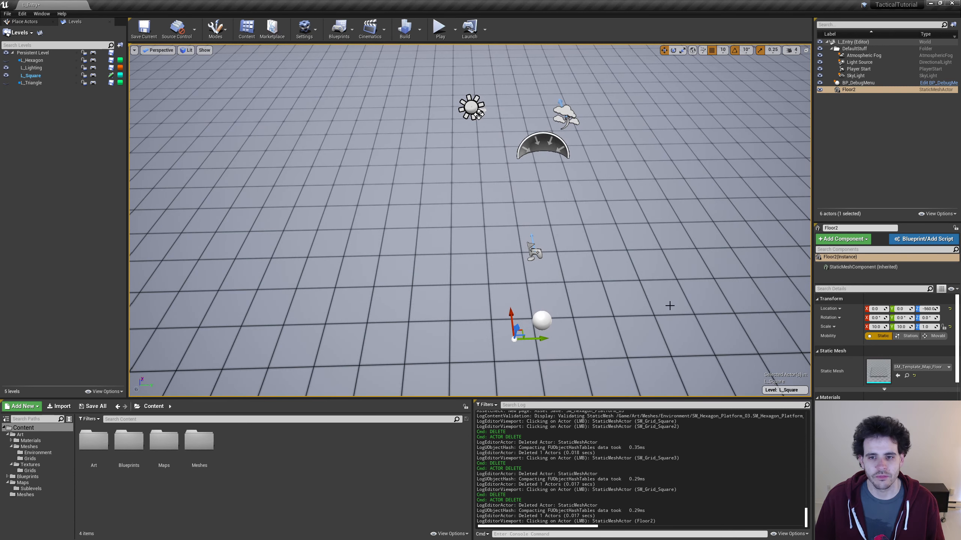
scroll(670, 306, down, 6)
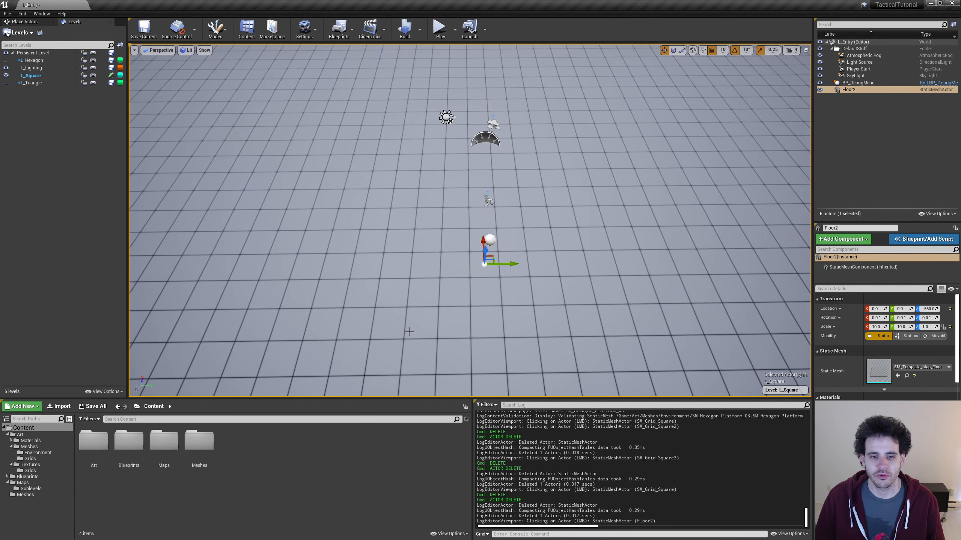
middle_drag(410, 332, 410, 310)
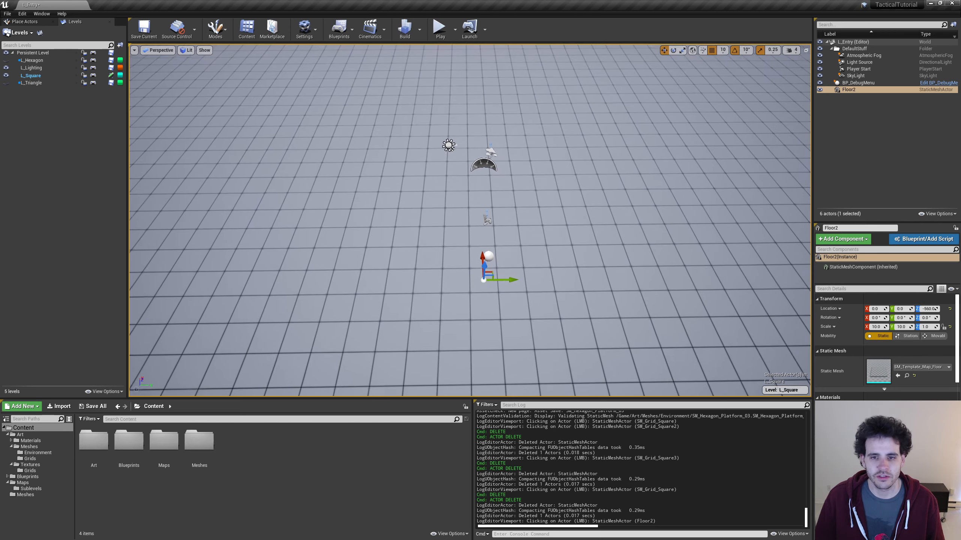
Place the SM_Cube_Platform_01 mesh from the Environment folder in the level and reset its location to the origin.
click(38, 452)
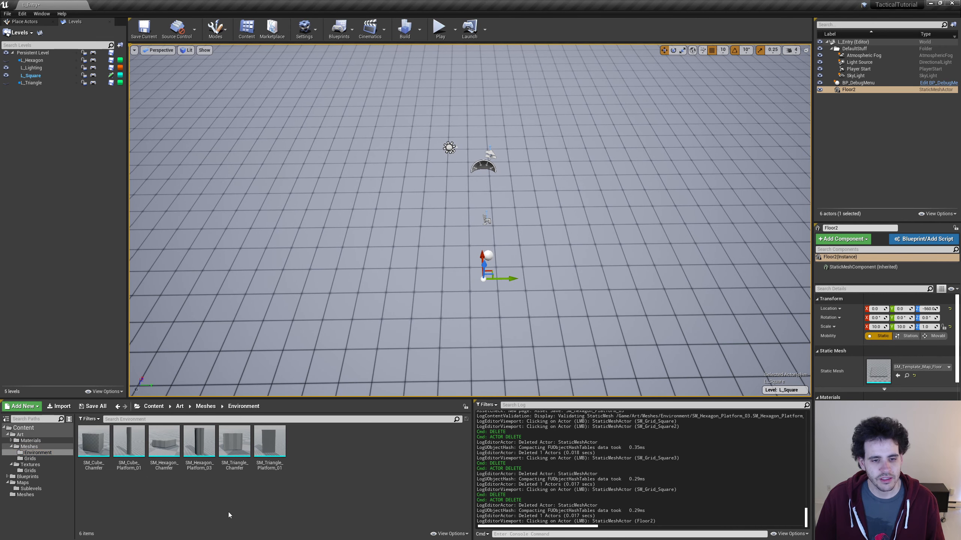
click(137, 461)
drag(139, 463, 467, 253)
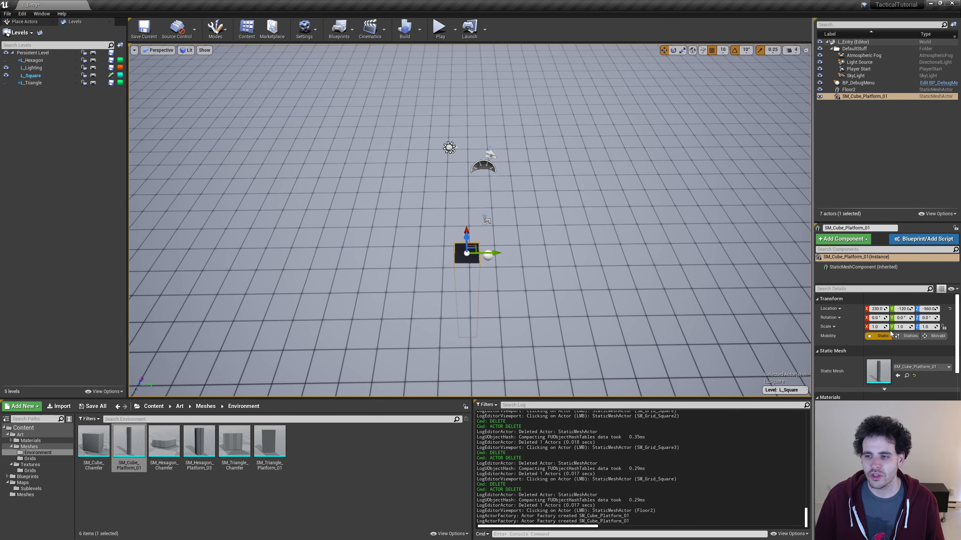
click(949, 309)
right_drag(530, 246, 574, 224)
key(w)
right_drag(490, 293, 467, 296)
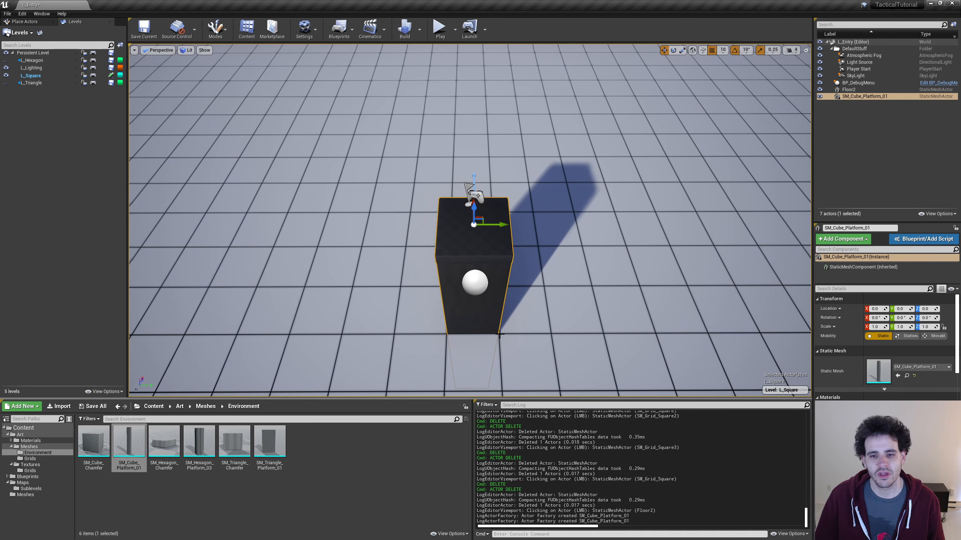
Set the scale of SM_Cube_Platform_01 to 6 in X and Y.
click(883, 326)
text(6)
key(Tab)
text(6)
key(Return)
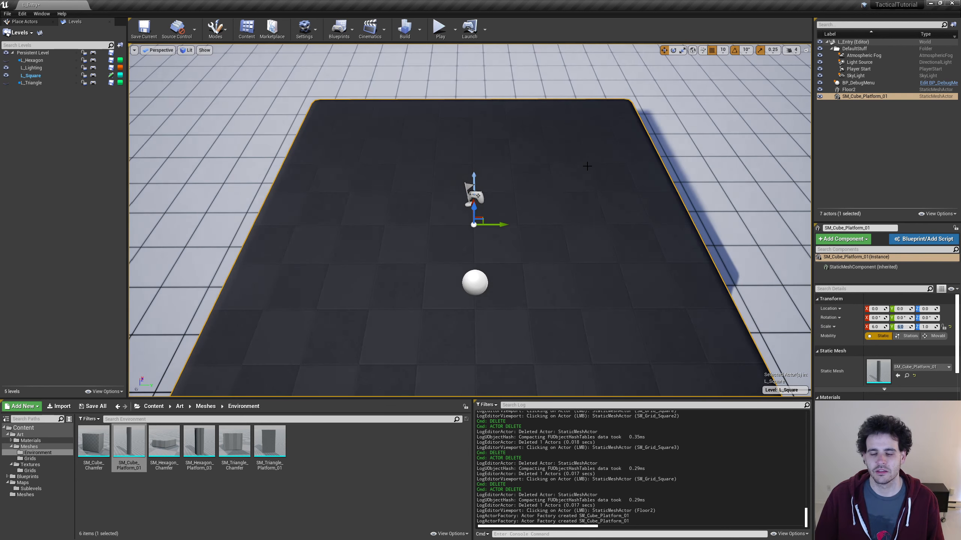
right_drag(585, 165, 556, 197)
key(s)
mouse_move(471, 165)
right_down()
mouse_move(496, 169)
mouse_move(474, 177)
mouse_move(471, 165)
right_up()
key(w)
right_drag(423, 235, 389, 217)
key(d)
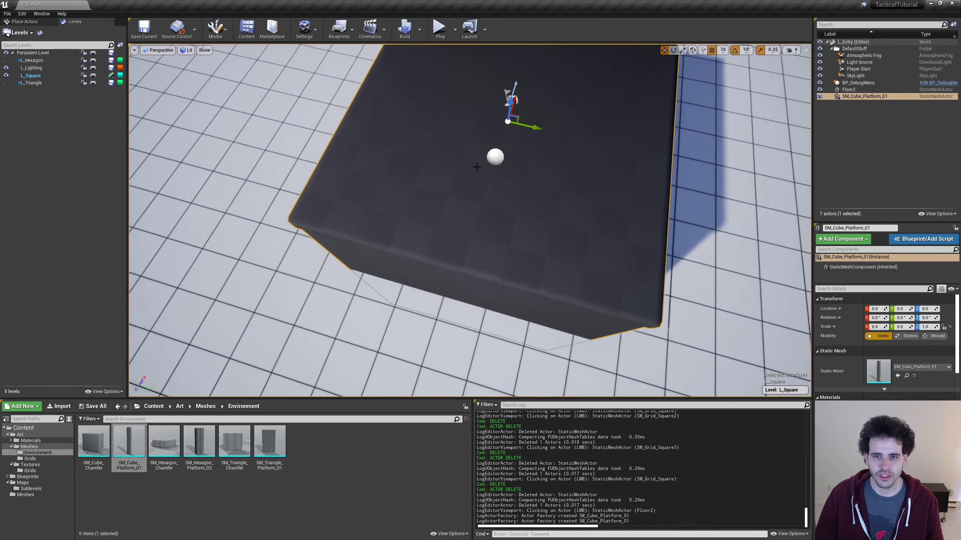
drag(511, 114, 536, 101)
scroll(509, 184, down, 5)
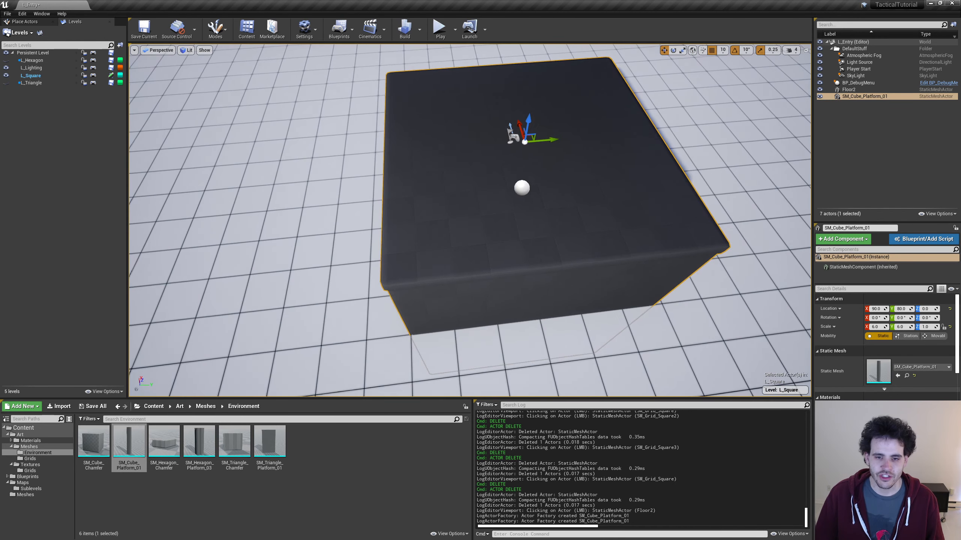
key(ctrl+z)
Set the position grid snap value to 50.
right_drag(433, 302, 399, 329)
right_drag(597, 262, 612, 244)
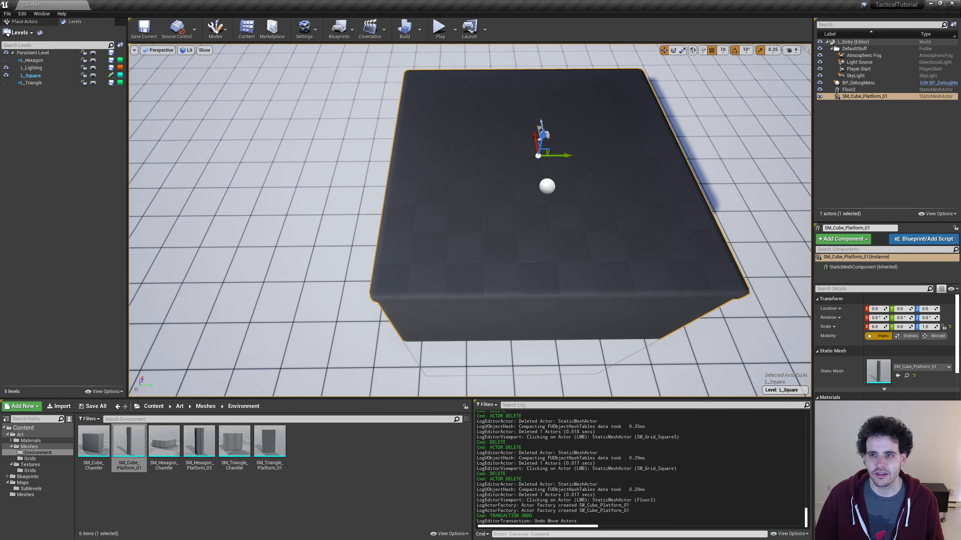
click(723, 50)
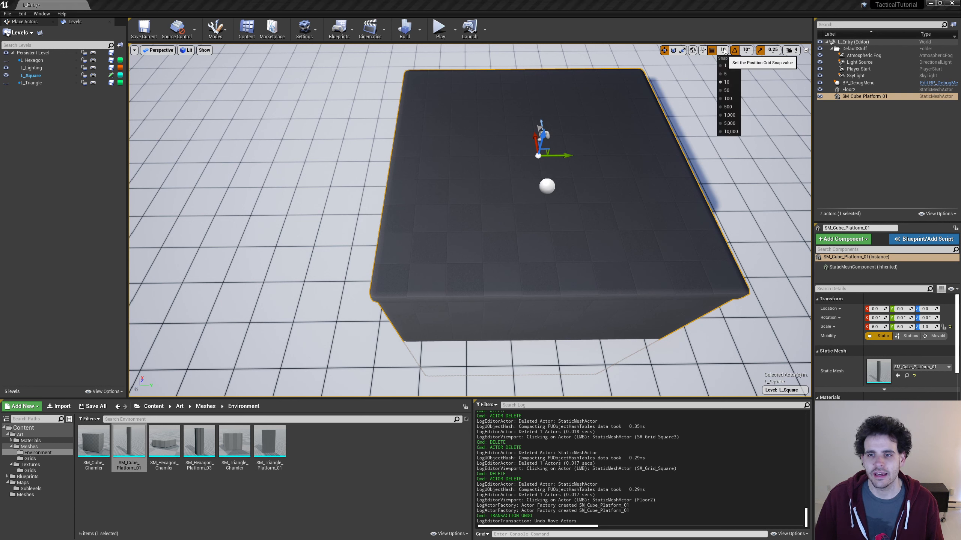
click(725, 90)
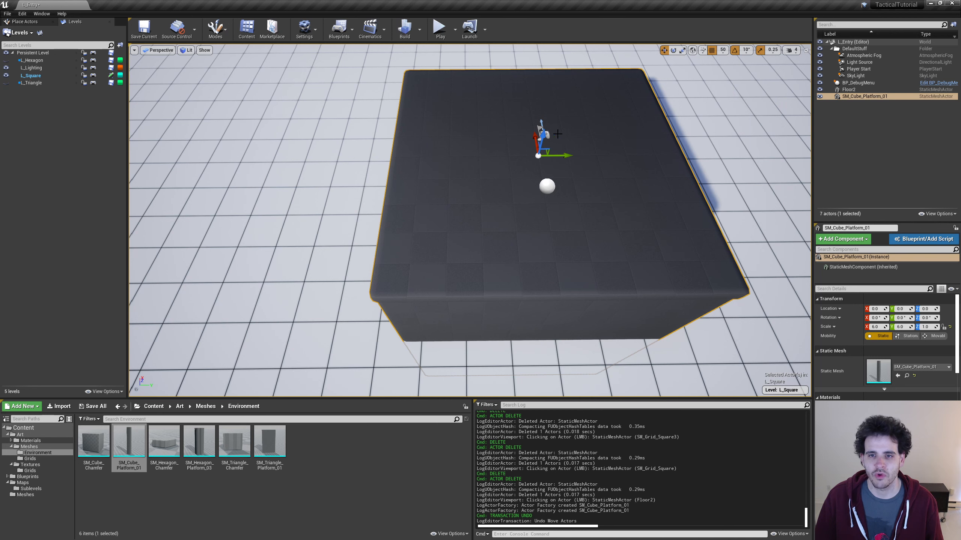
Move SM_Cube_Platform_01 along the ground to 100 in X and 100 in Y.
right_drag(547, 206, 511, 206)
key(d)
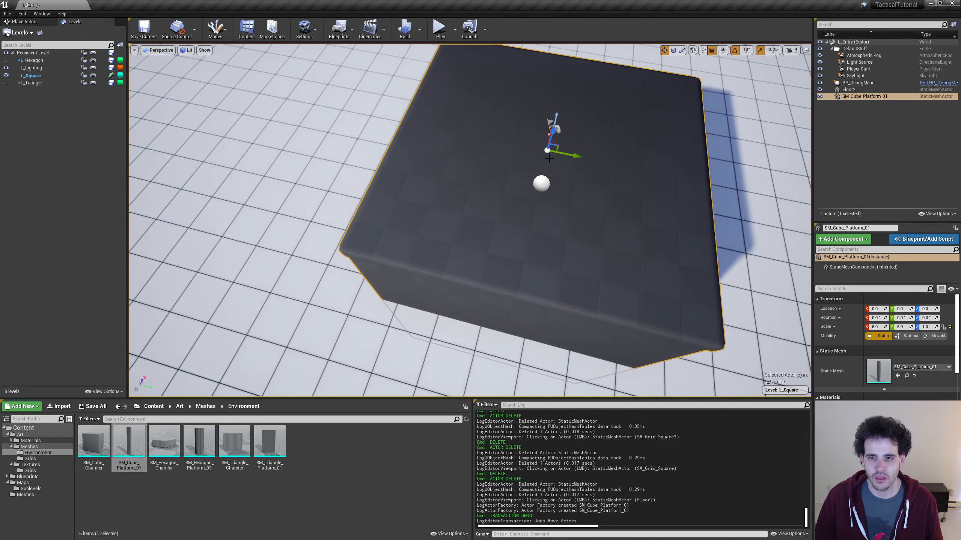
drag(563, 152, 584, 158)
right_drag(564, 170, 440, 166)
drag(492, 95, 480, 79)
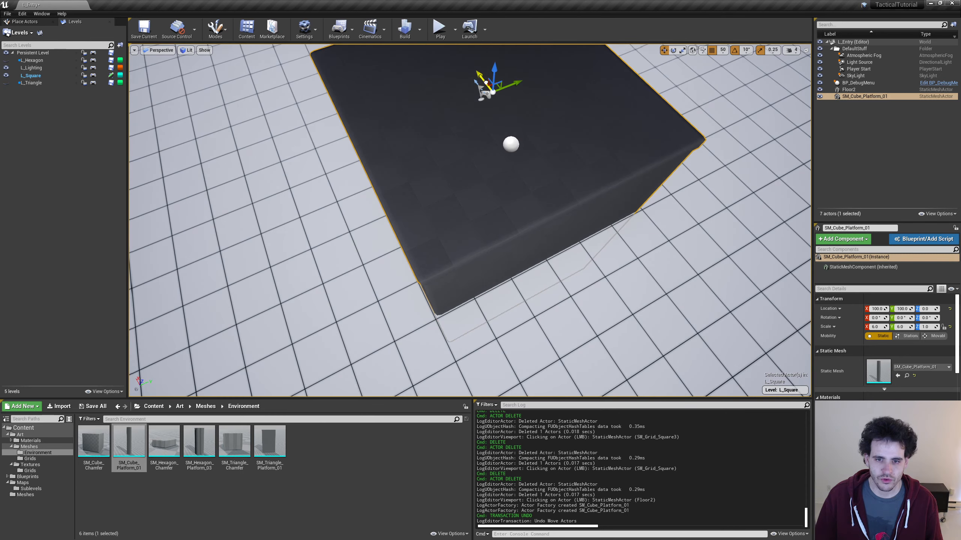
Apply the MI_Blue_01 material from the Materials Colors folder to the top of the cube platform.
right_drag(492, 201, 473, 189)
key(a)
key(d)
key(a)
key(a)
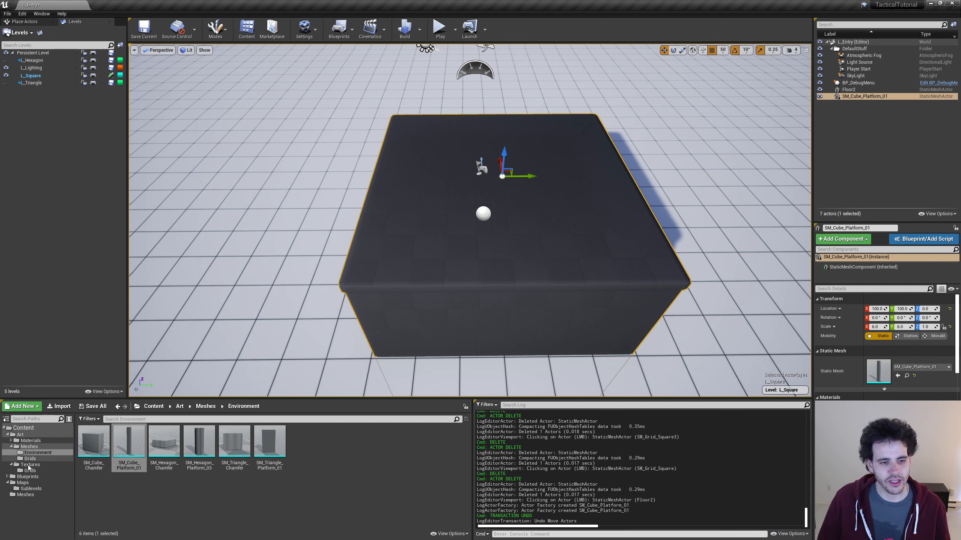
click(36, 440)
double_click(103, 453)
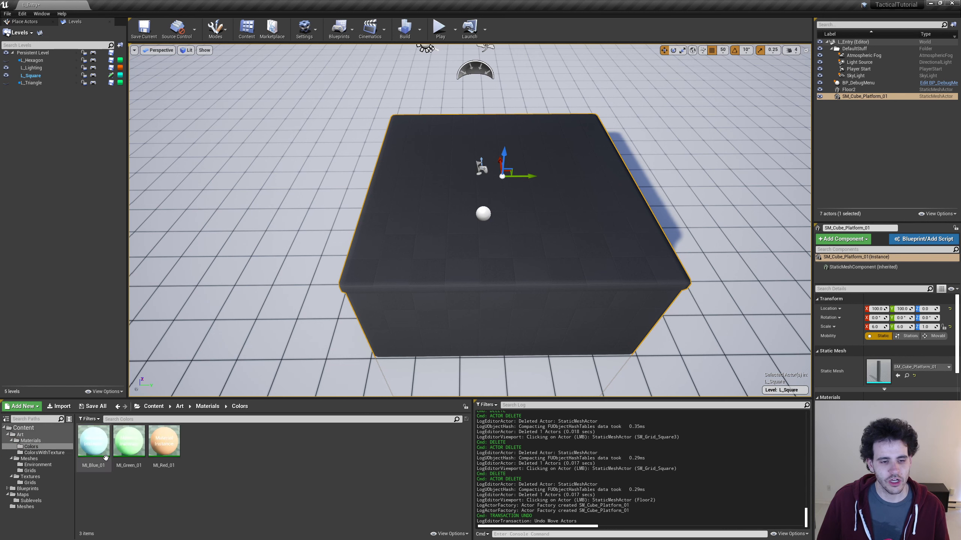
drag(93, 442, 402, 209)
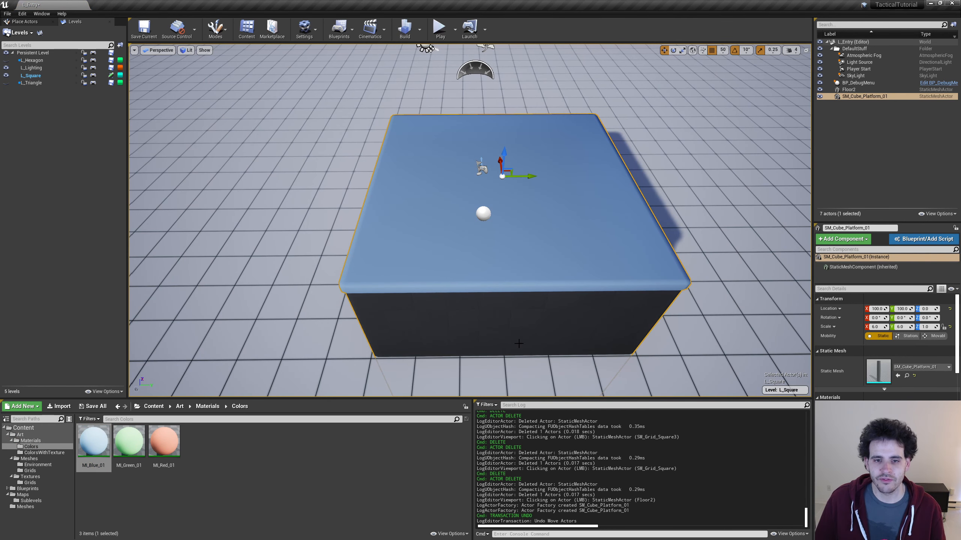
Enlarge the details area to reveal the material slots and apply MI_Red_01 to the platform's sides.
drag(862, 220, 861, 118)
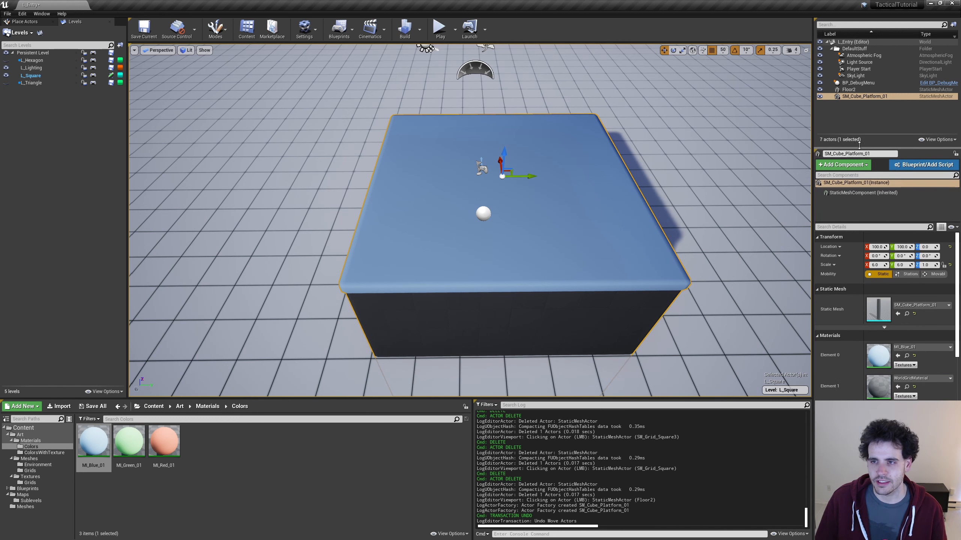
drag(853, 175, 853, 168)
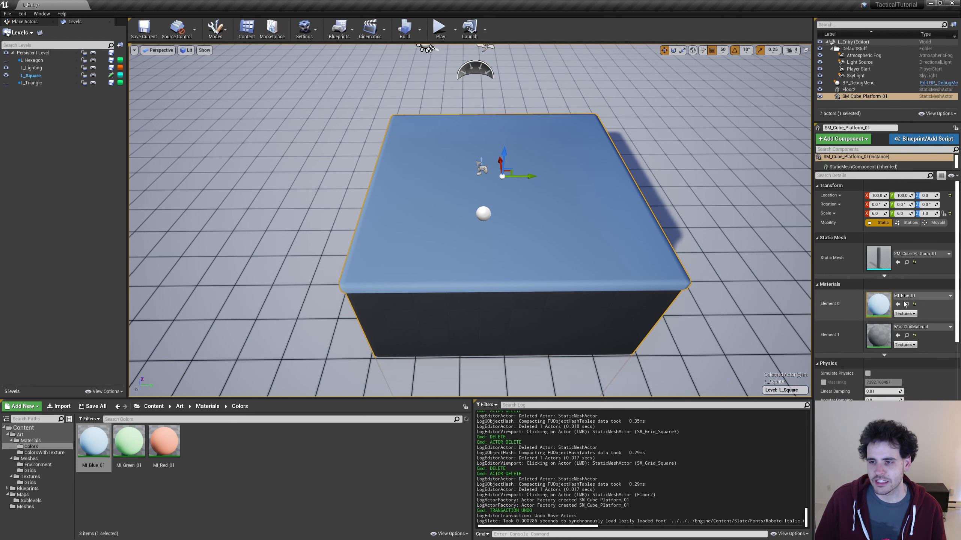
mouse_move(567, 265)
right_down()
mouse_move(568, 333)
mouse_move(567, 220)
mouse_move(567, 254)
right_up()
drag(164, 441, 473, 355)
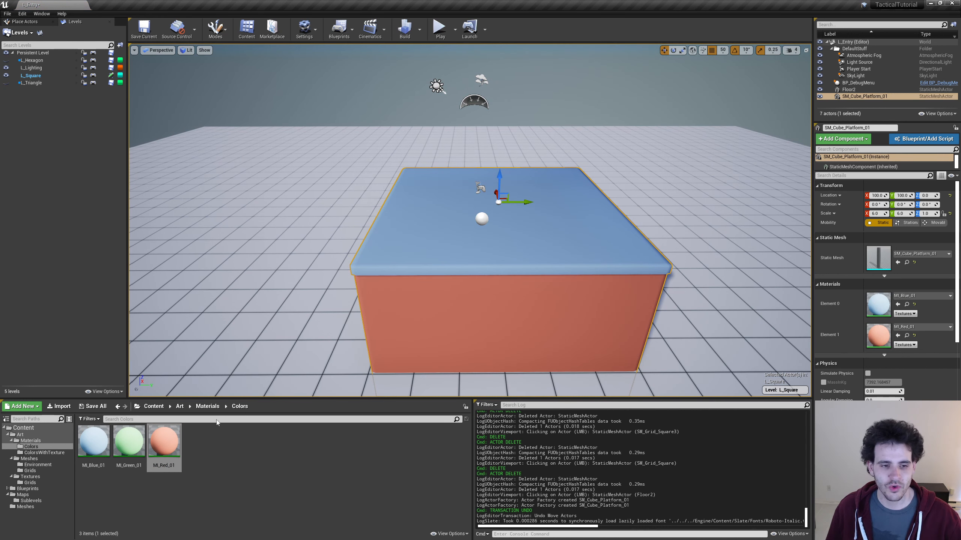
Duplicate the MI_Blue_01 material instance as MI_Blue_02.
click(93, 443)
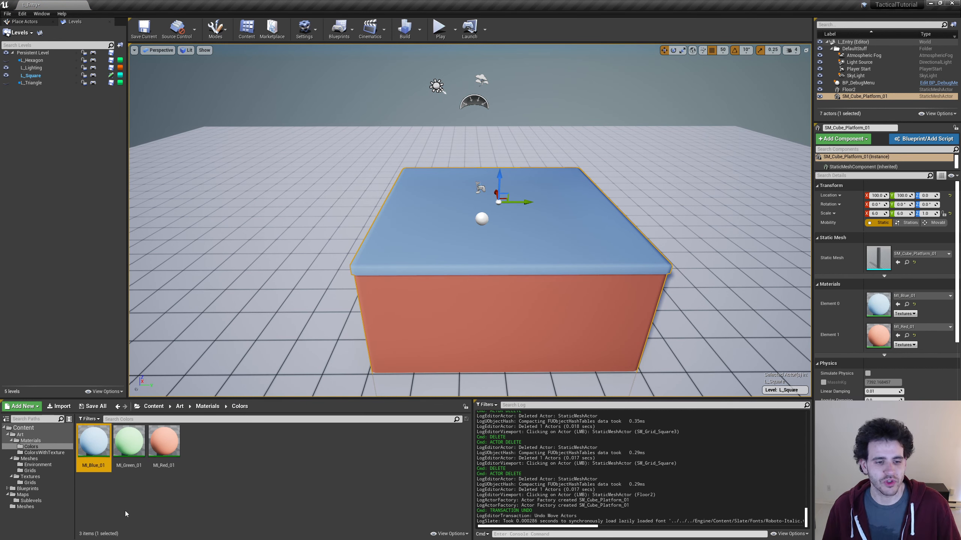
key(ctrl+w)
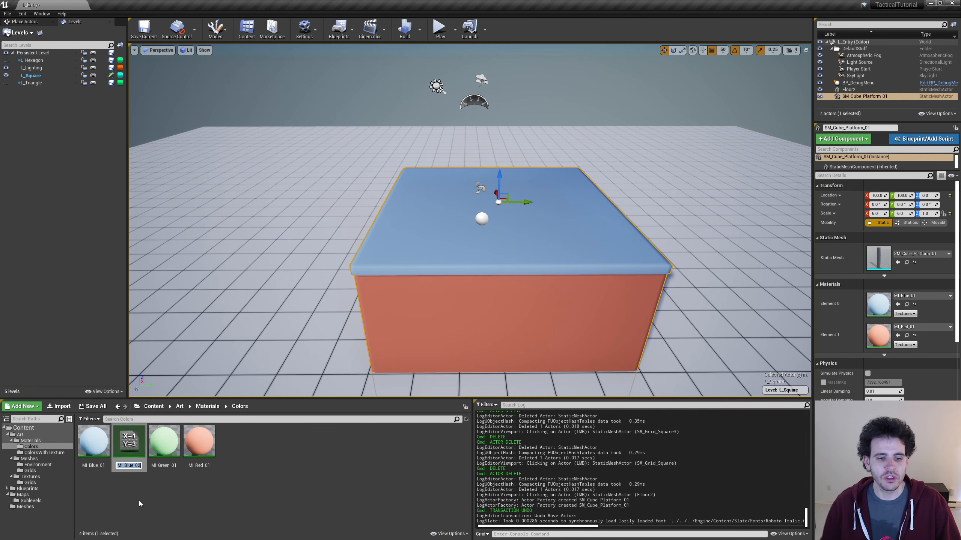
key(Return)
Open MI_Blue_02 and change its Color parameter to a darker, less saturated blue.
double_click(129, 441)
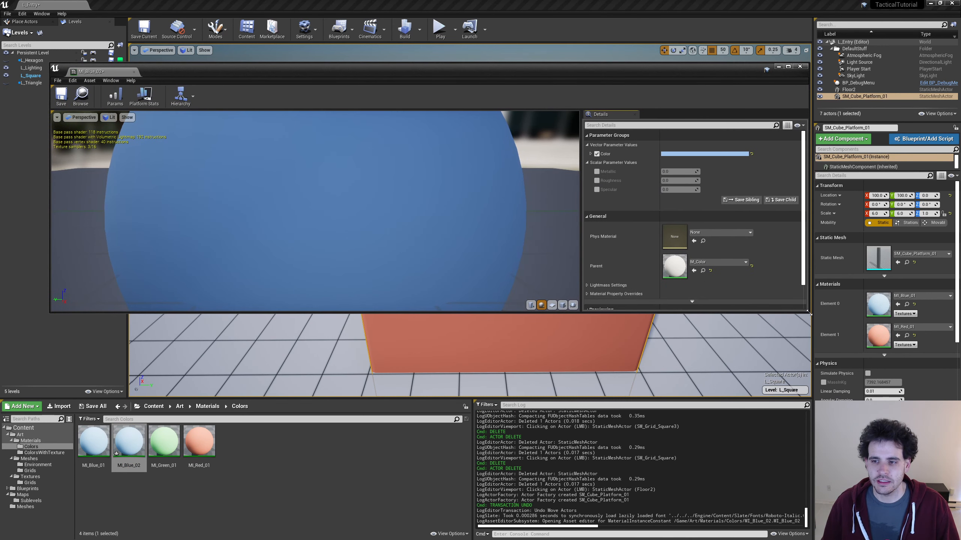
drag(807, 313, 376, 427)
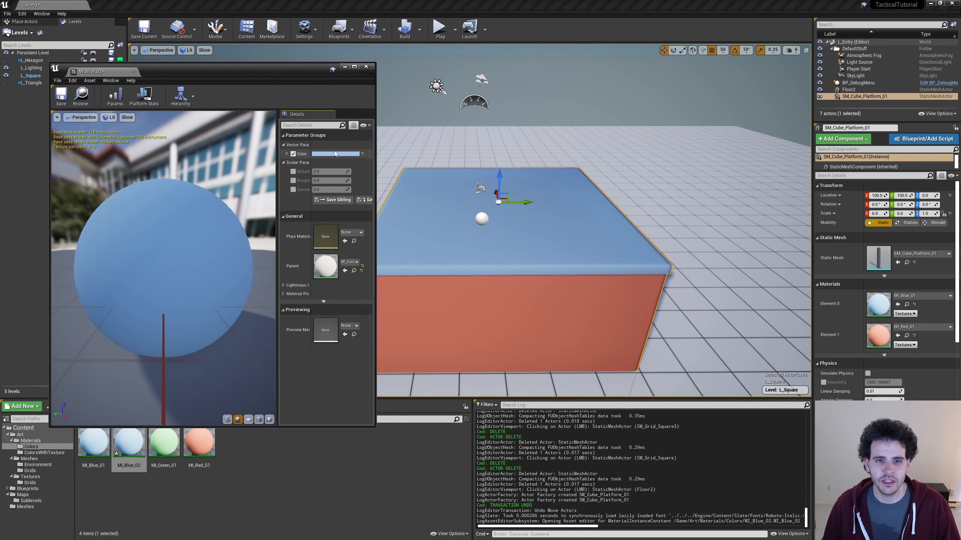
click(335, 153)
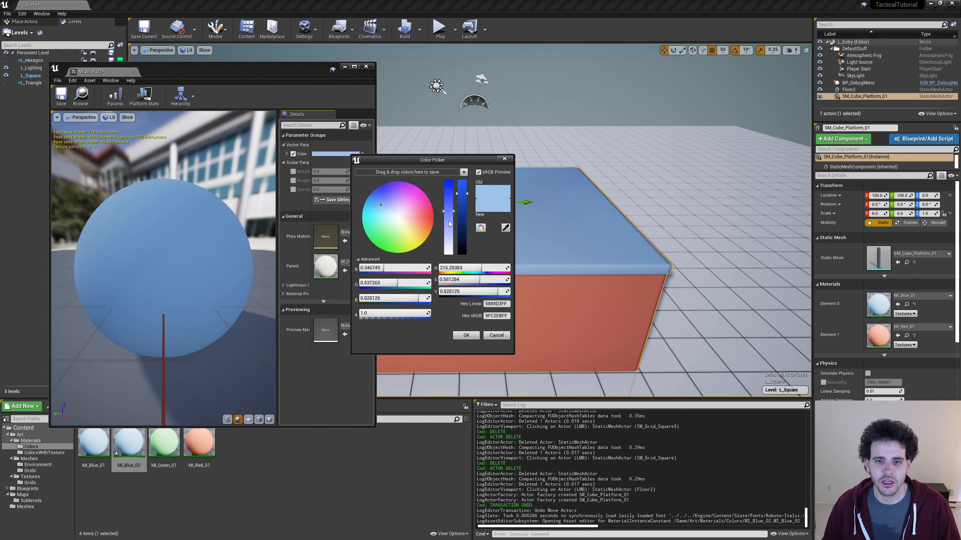
drag(462, 194, 448, 220)
click(466, 334)
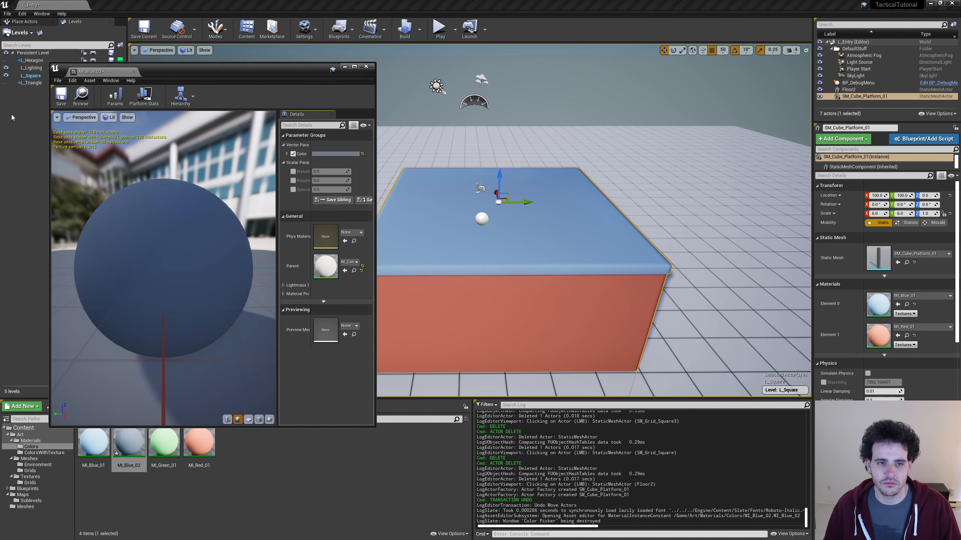
Apply MI_Blue_02 to the platform's sides and save the material instance together with the L_Square level.
middle_click(99, 72)
drag(130, 441, 478, 326)
click(93, 406)
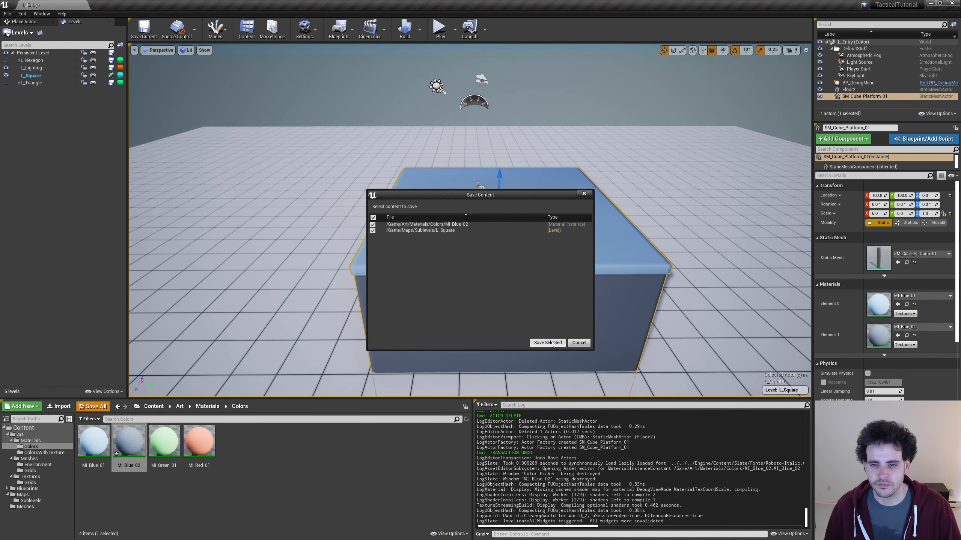
click(548, 345)
Apply the MI_Square_Line material from the ColorsWithTexture folder to the top of the cube platform.
right_drag(563, 357, 380, 129)
key(d)
key(a)
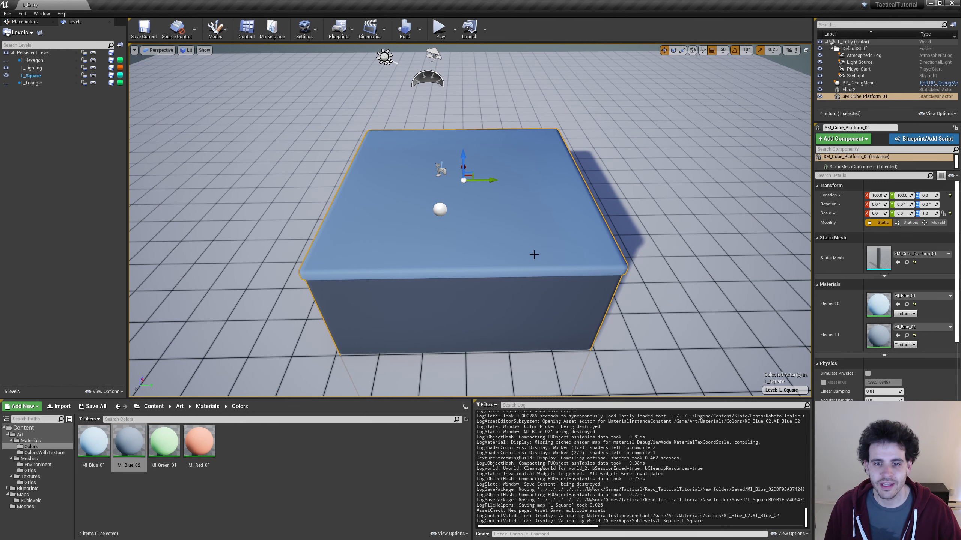
mouse_move(533, 255)
right_down()
mouse_move(511, 299)
mouse_move(533, 245)
mouse_move(530, 259)
right_up()
key(w)
key(s)
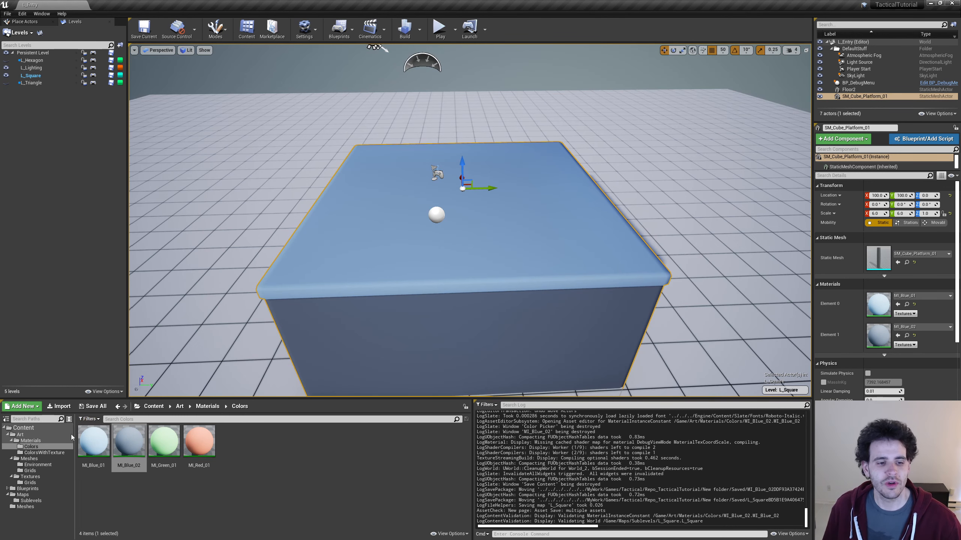
click(42, 452)
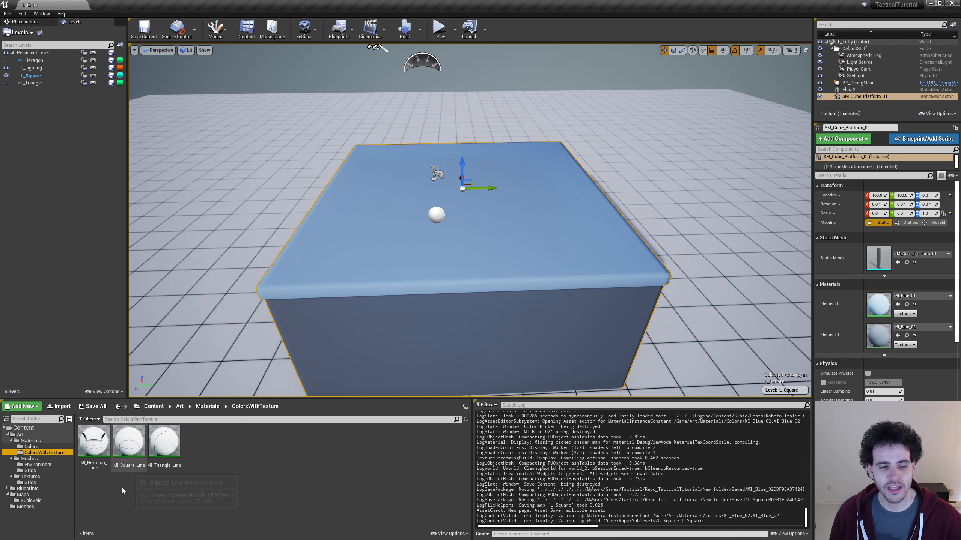
drag(132, 439, 549, 264)
right_drag(287, 340, 397, 329)
mouse_move(333, 322)
right_down()
mouse_move(393, 320)
mouse_move(333, 322)
right_up()
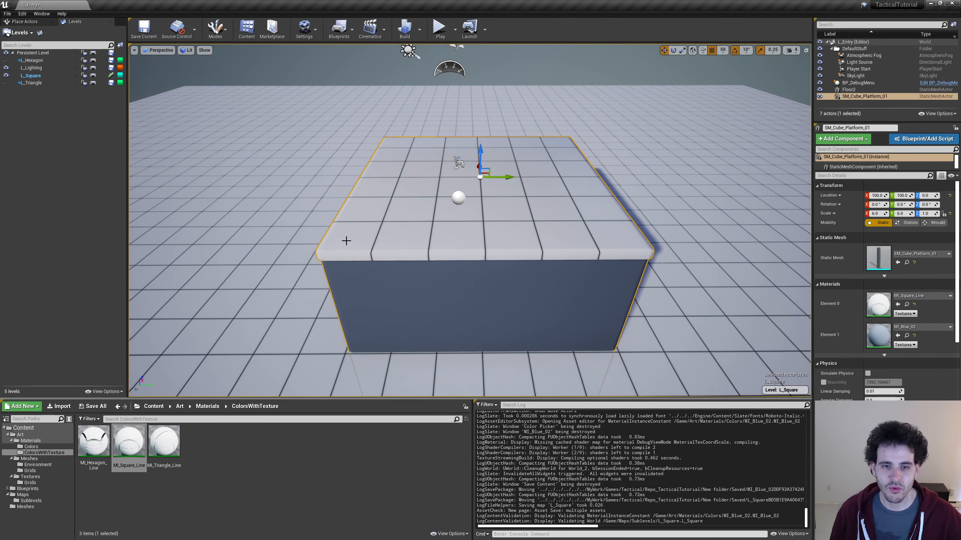
right_drag(340, 254, 362, 285)
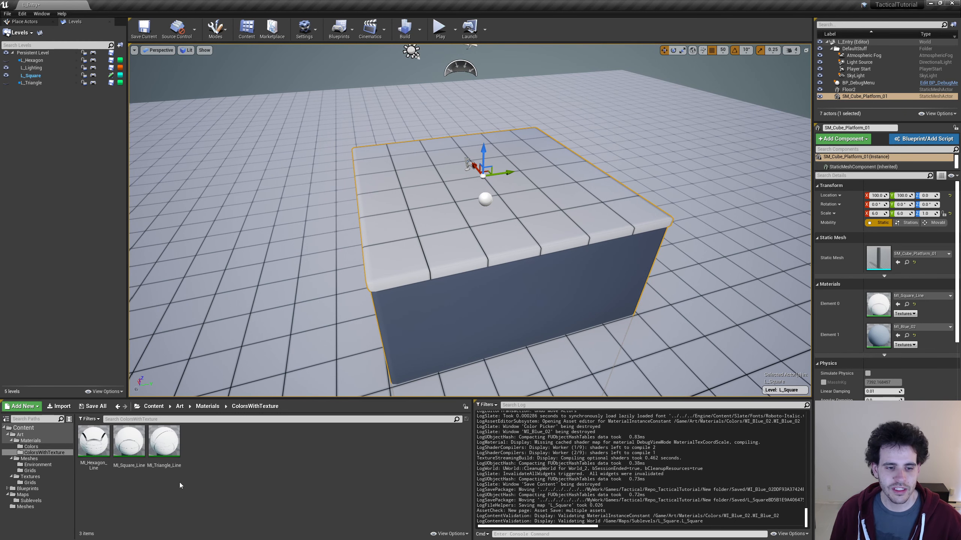
Duplicate the MI_Square_Line material instance and name the copy MI_Square_Checker_01.
key(ctrl+w)
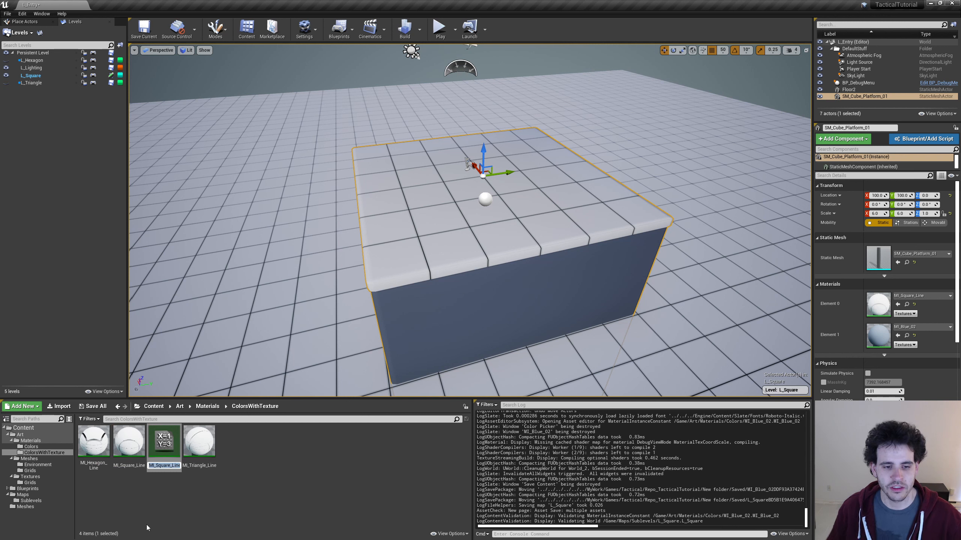
text(MI_Square_L)
key(BackSpace)
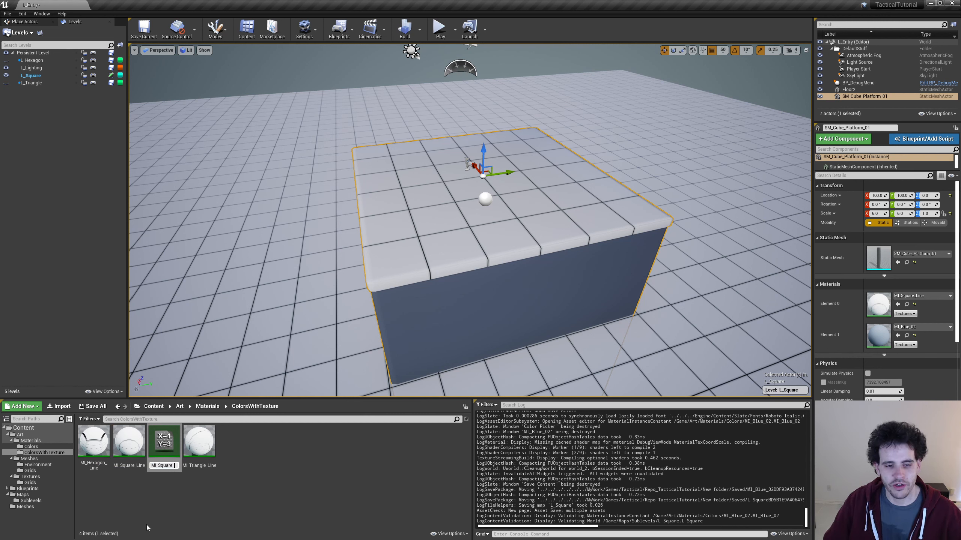
text(Checker_01)
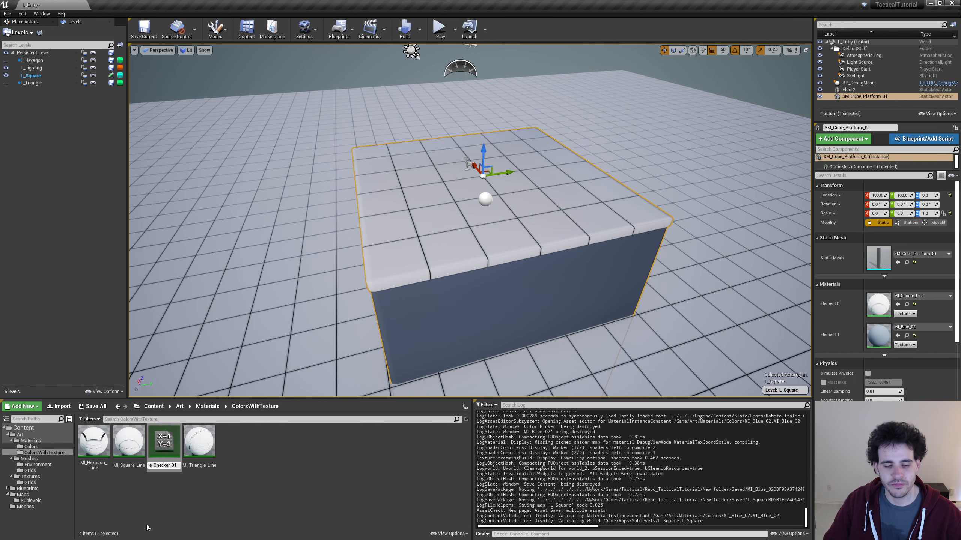
key(Return)
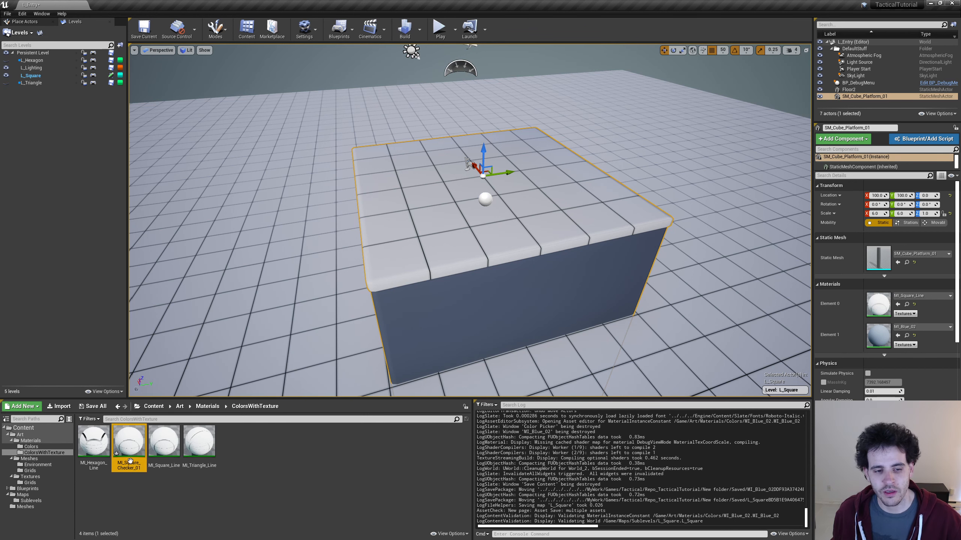
Open MI_Square_Checker_01 beside the viewport and apply it to the top of the cube platform.
double_click(129, 443)
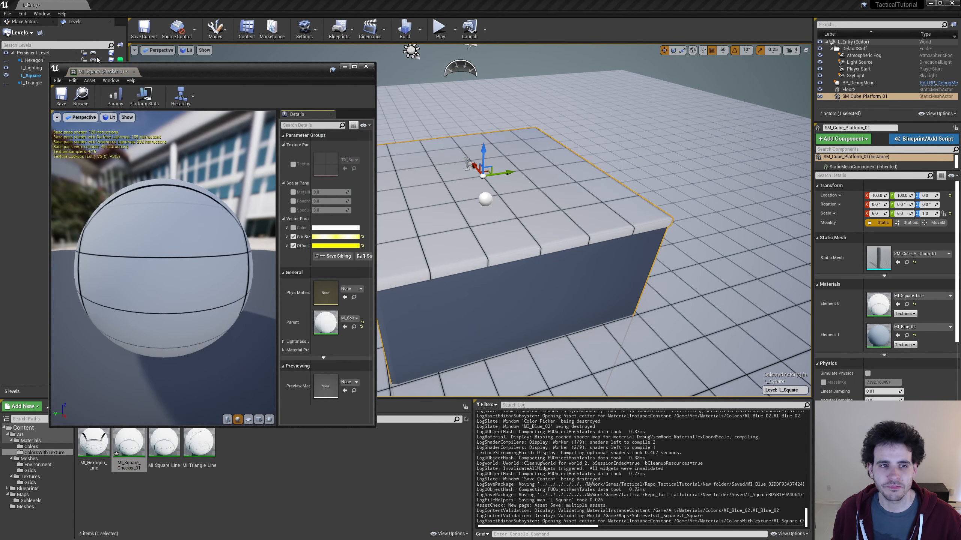
drag(159, 75, 110, 38)
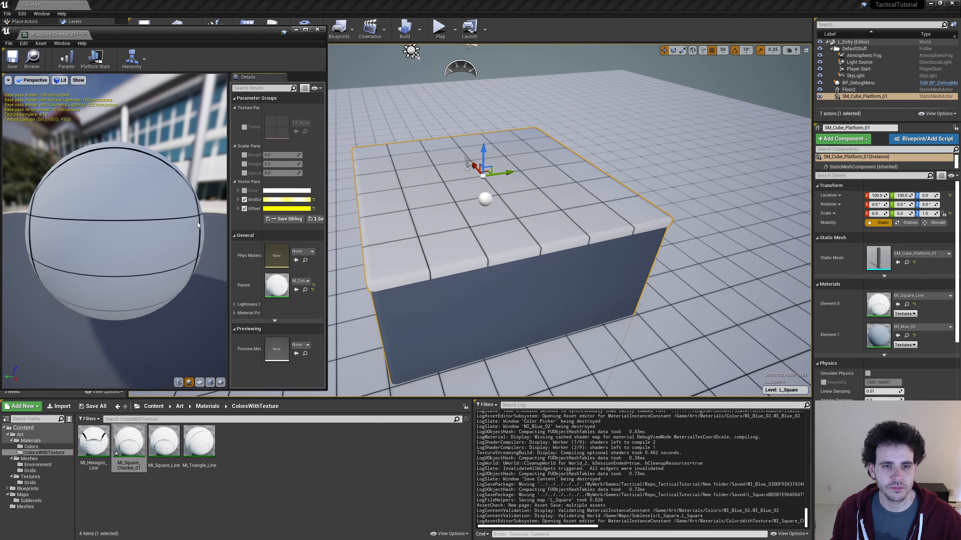
drag(133, 446, 471, 266)
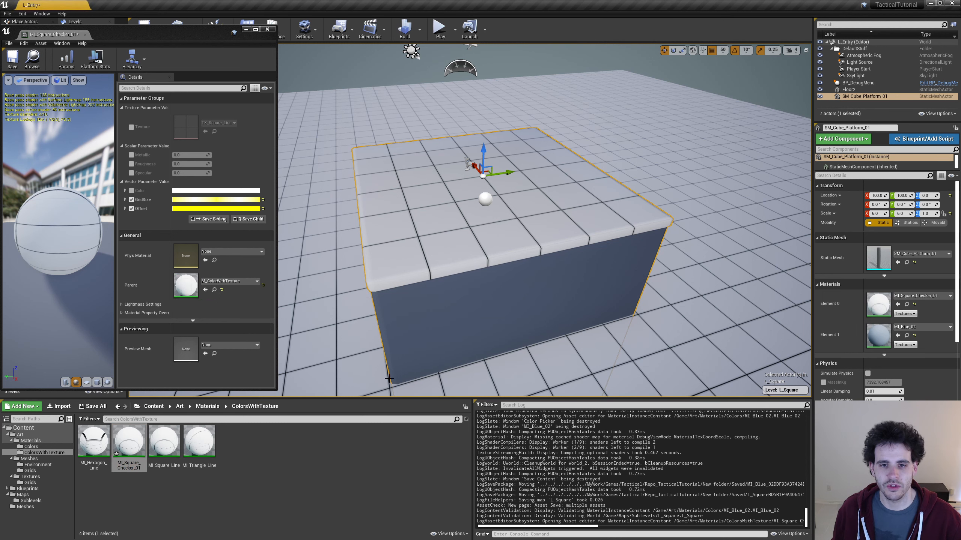
Override the Texture parameter of MI_Square_Checker_01 with TX_Square_Checker and enable its Color override.
click(132, 127)
click(219, 122)
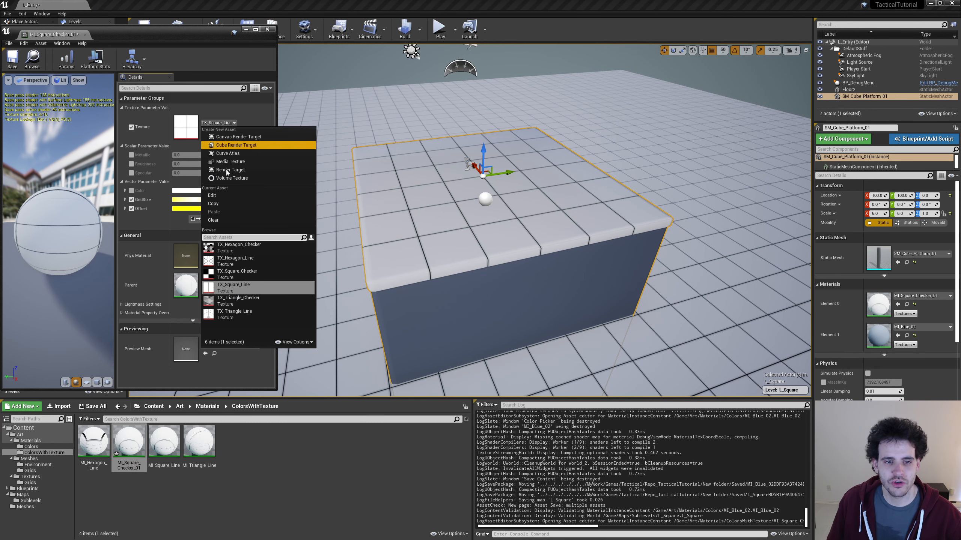
click(246, 275)
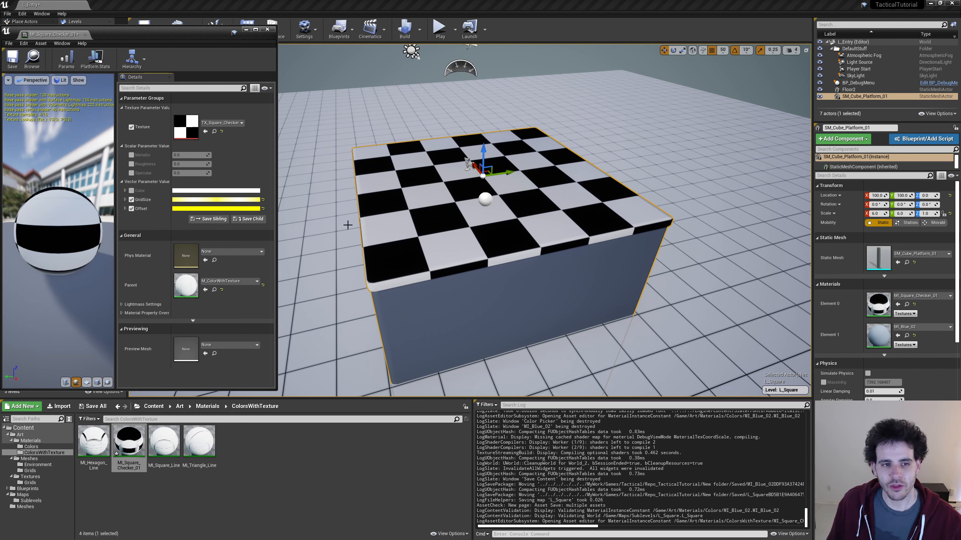
click(131, 190)
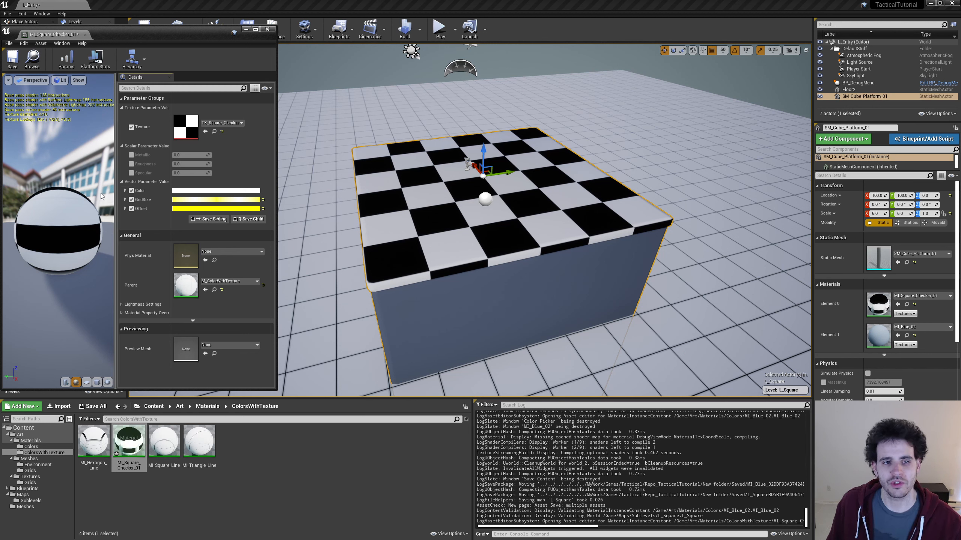
Set the Color parameter of MI_Square_Checker_01 to light blue.
click(191, 191)
drag(240, 254, 220, 242)
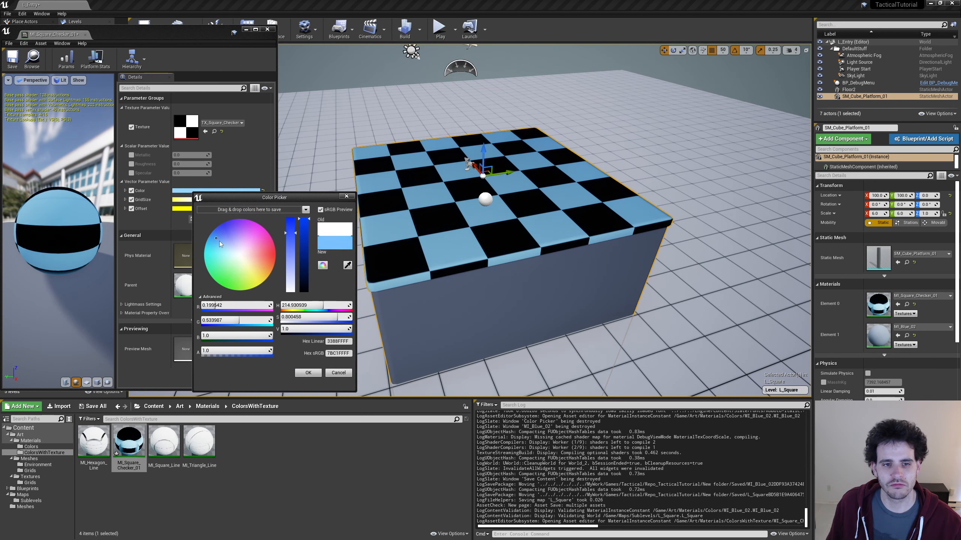
click(317, 373)
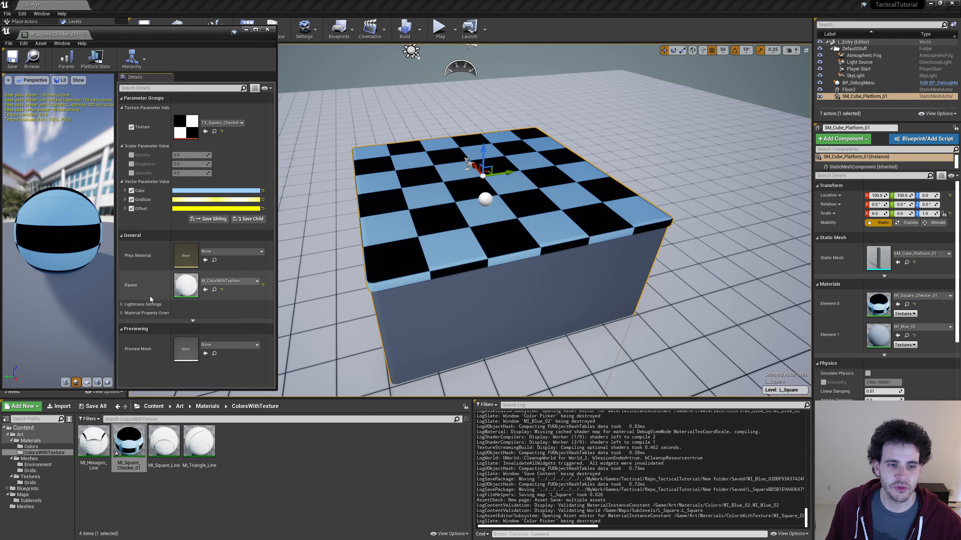
Open the parent material M_ColorWithTexture and dock its editor and the MI_Square_Checker_01 editor in the main window.
double_click(186, 286)
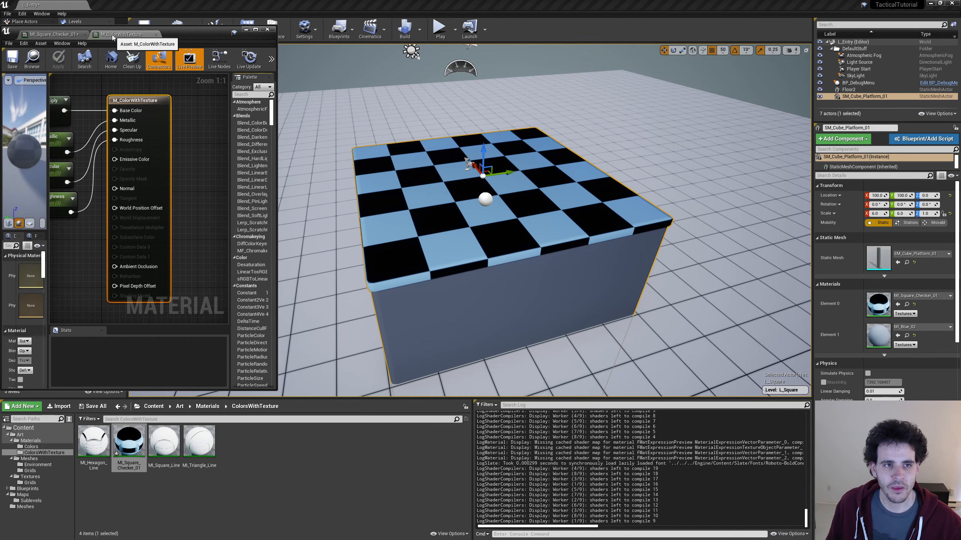
drag(111, 37, 53, 5)
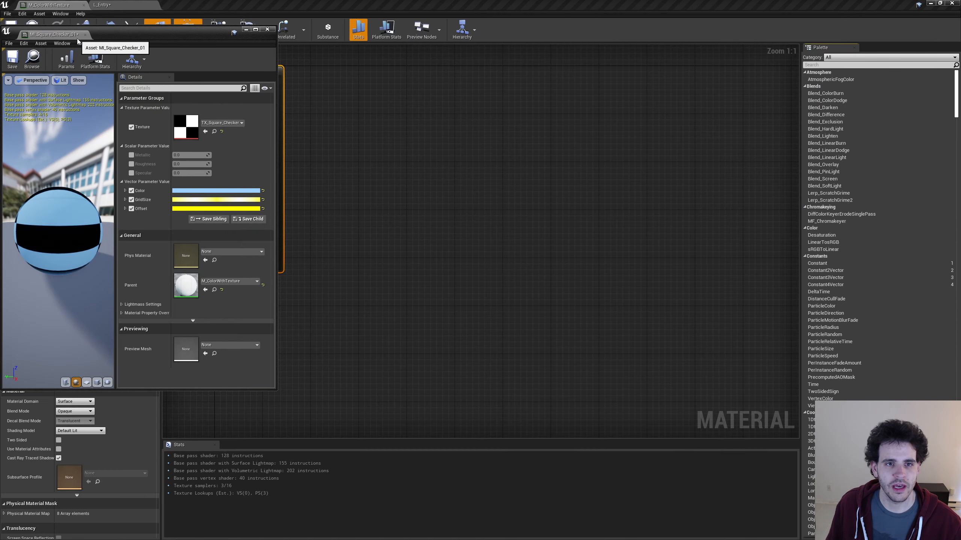
double_click(91, 38)
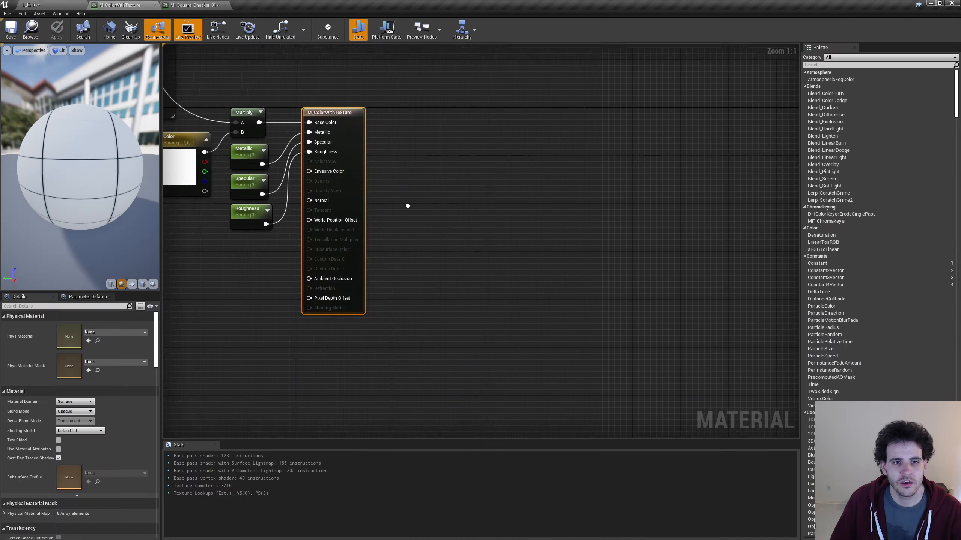
Examine the M_ColorWithTexture graph, including its explanatory comment and the WorldAlignedTexture node.
right_drag(407, 206, 642, 291)
scroll(638, 288, down, 2)
right_drag(544, 177, 518, 184)
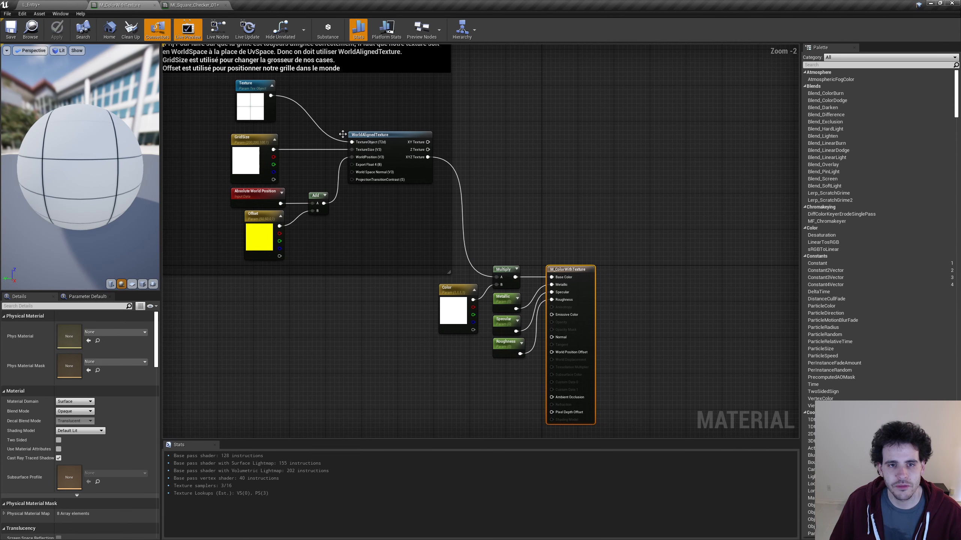
right_drag(345, 122, 369, 211)
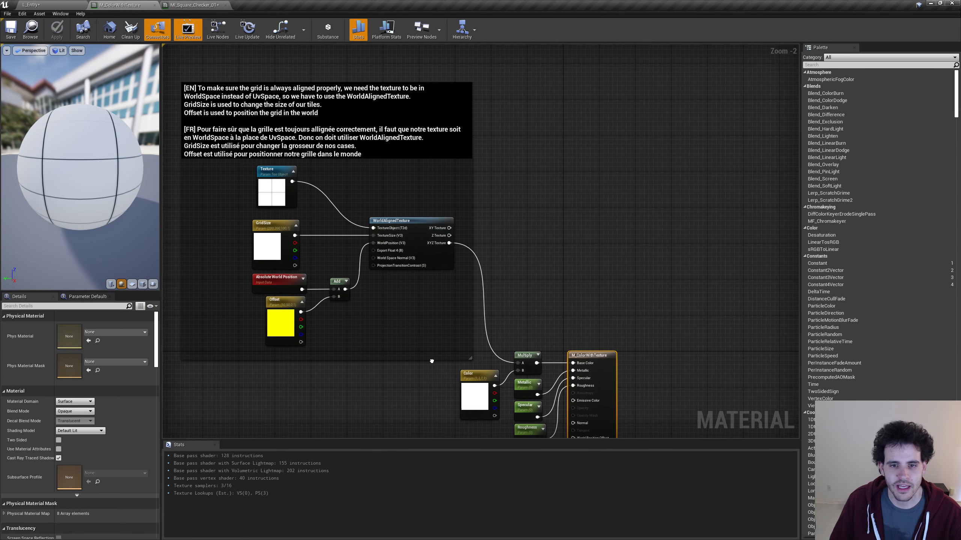
right_drag(432, 360, 407, 289)
right_drag(403, 359, 407, 326)
click(399, 167)
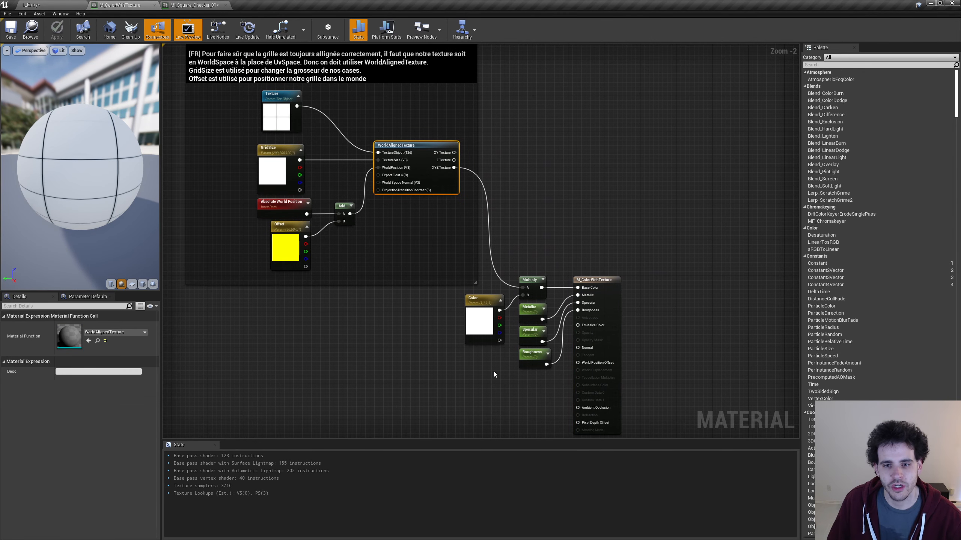
Move the Color parameter node farther away from the Multiply node and duplicate it.
scroll(494, 371, up, 2)
click(478, 303)
right_drag(458, 402, 438, 327)
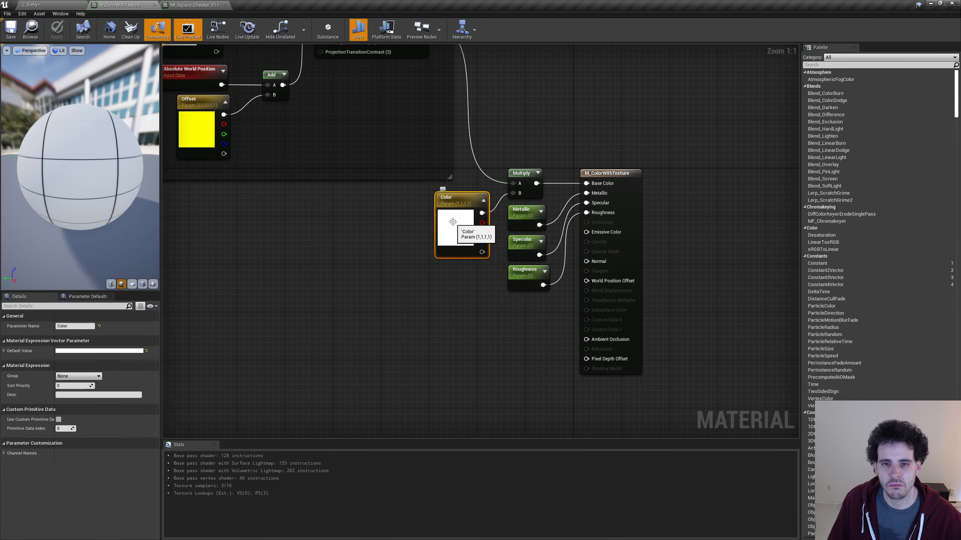
drag(449, 227, 310, 251)
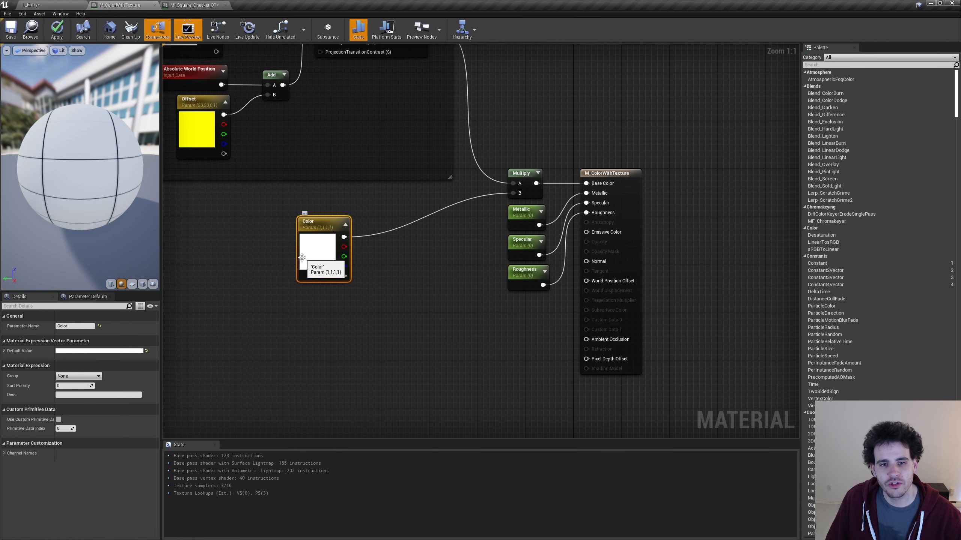
key(ctrl+d)
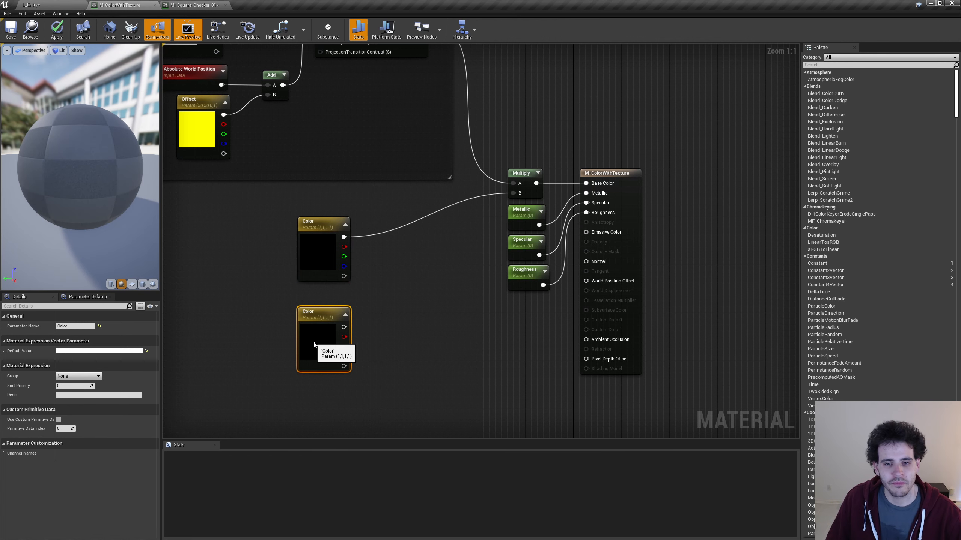
Rename the connected Color parameter Color1 and its duplicate Color2, and place Color2 closely below Color1.
click(310, 250)
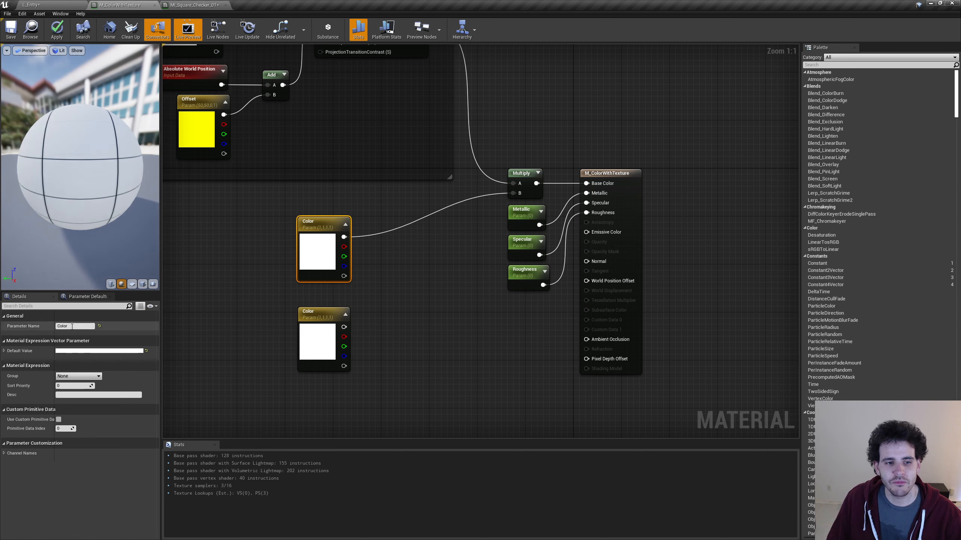
text(1)
click(210, 303)
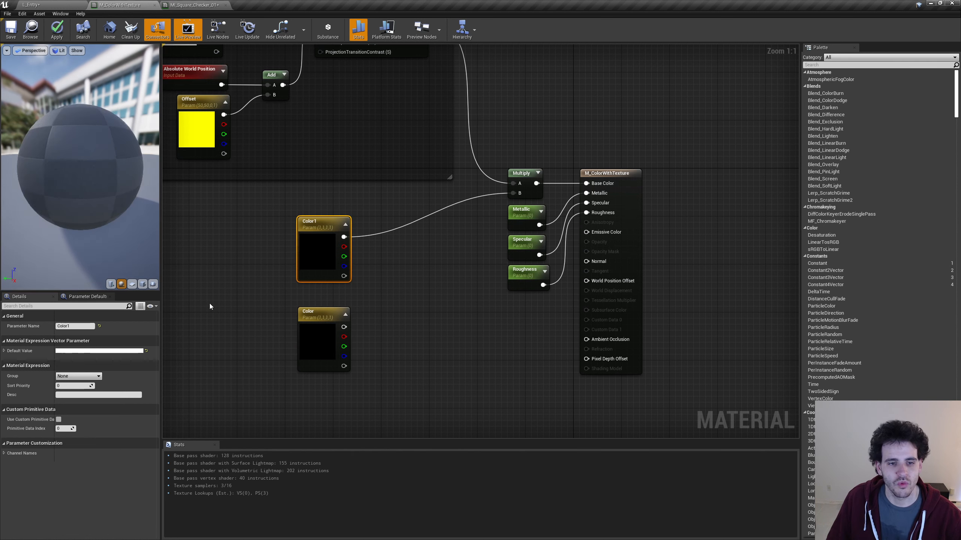
click(311, 317)
click(80, 326)
text(2)
click(212, 363)
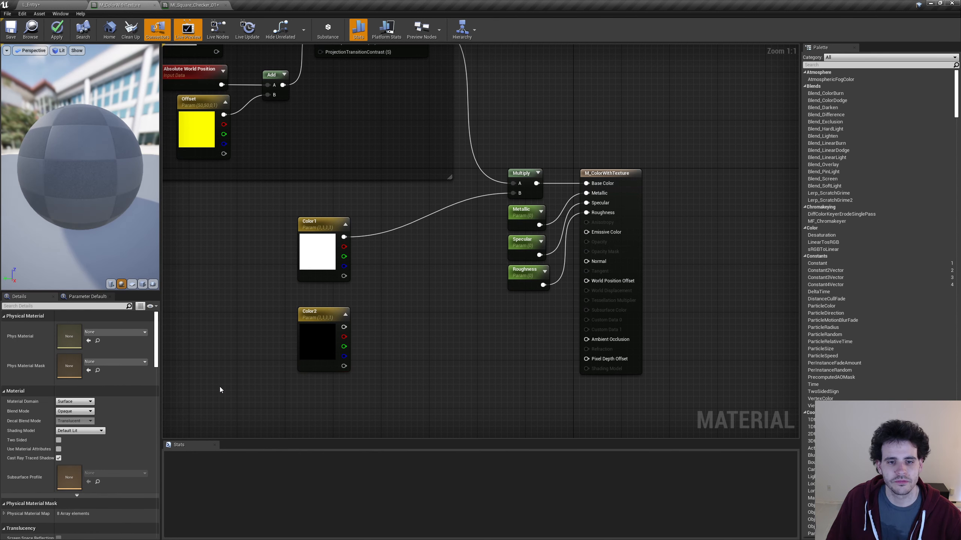
drag(331, 358, 331, 346)
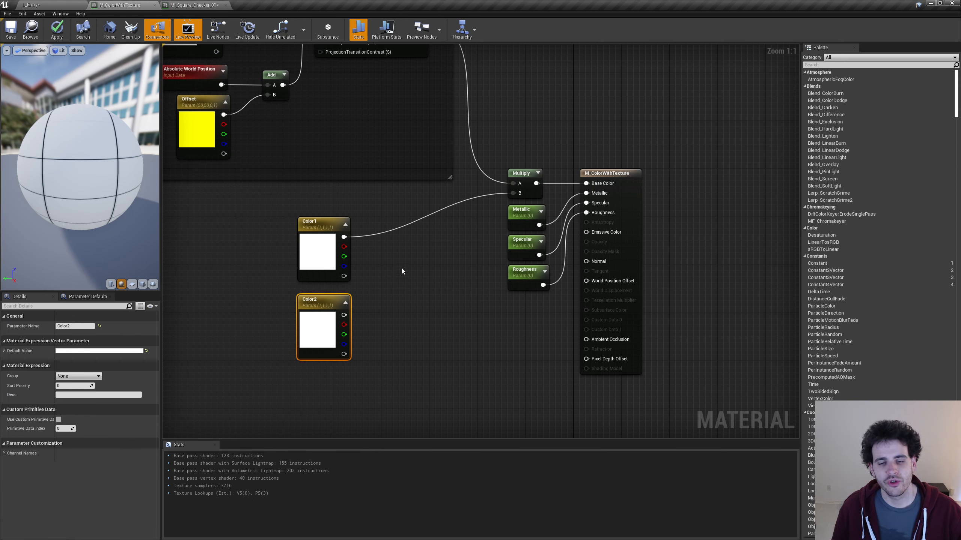
Add a LinearInterpolate node to the graph between the color parameters and the material output.
right_click(409, 261)
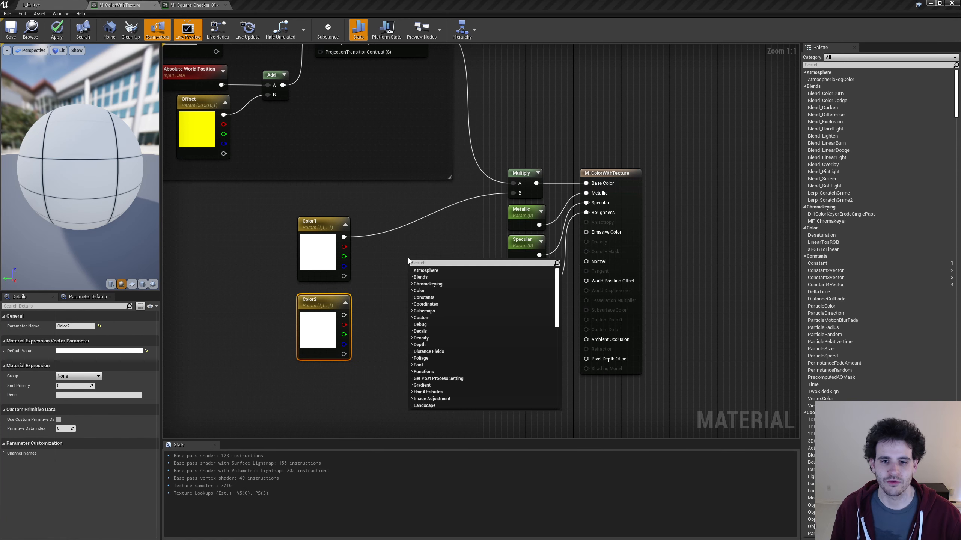
text(linear itne)
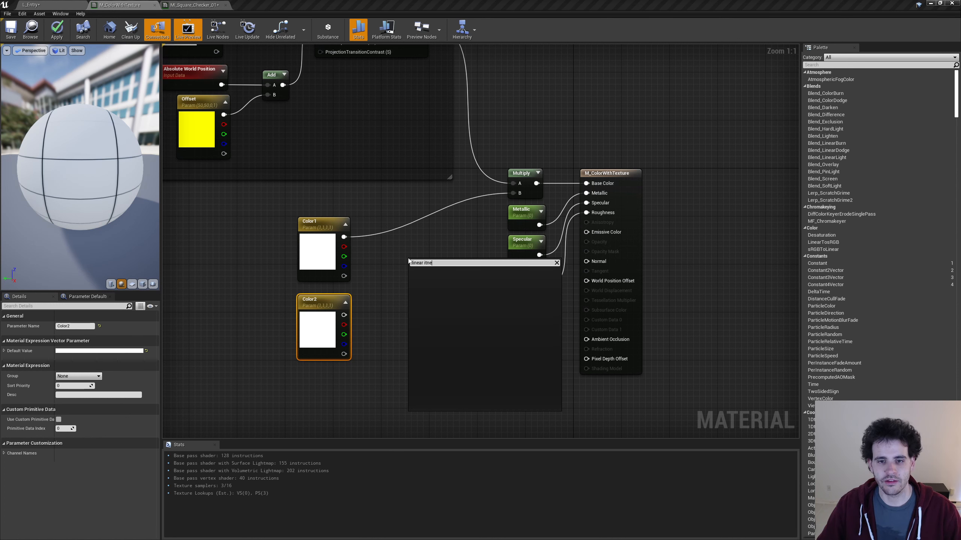
key(BackSpace)
key(BackSpace)
key(BackSpace)
text(nterp)
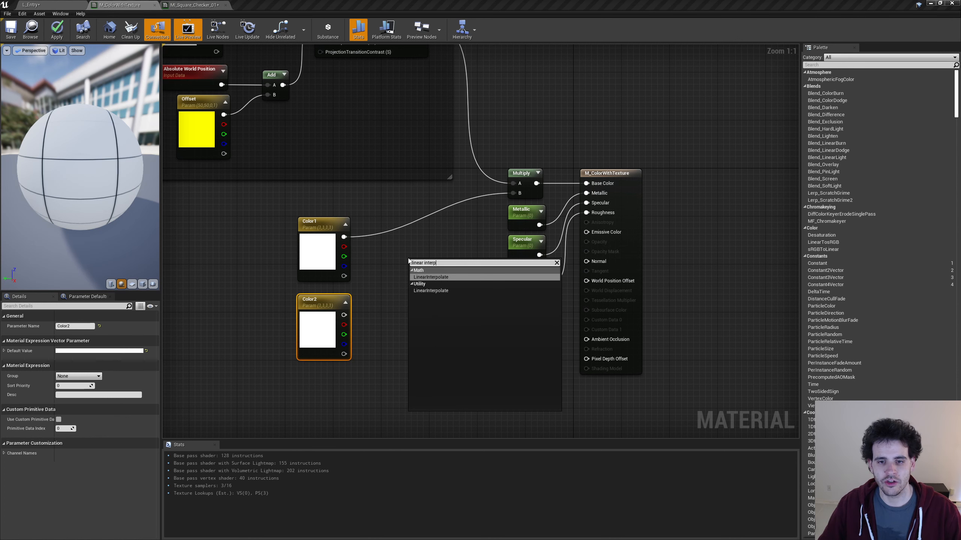
key(Return)
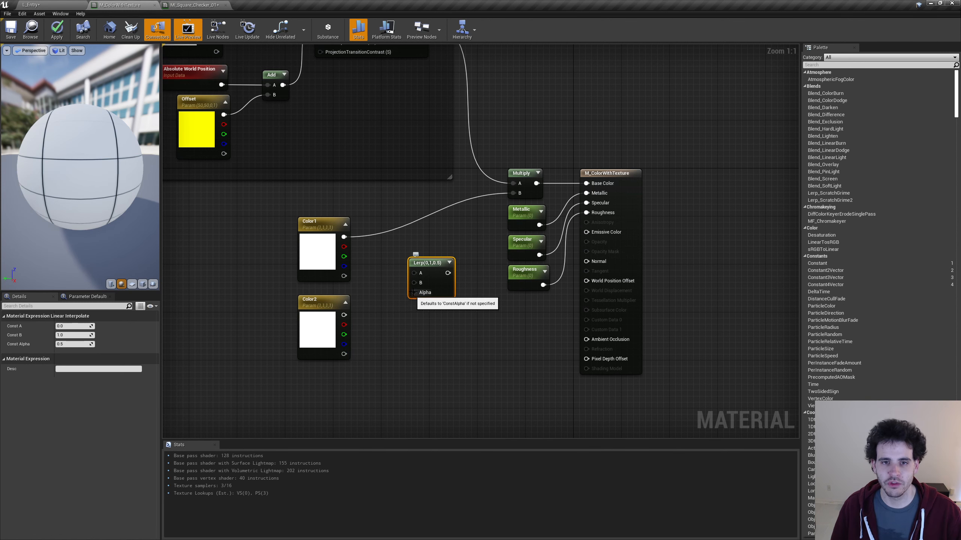
Connect XYZ Texture to the Lerp's Alpha, Color1 to A and Color2 to B, and the Lerp's output to Base Color.
right_drag(341, 92, 341, 138)
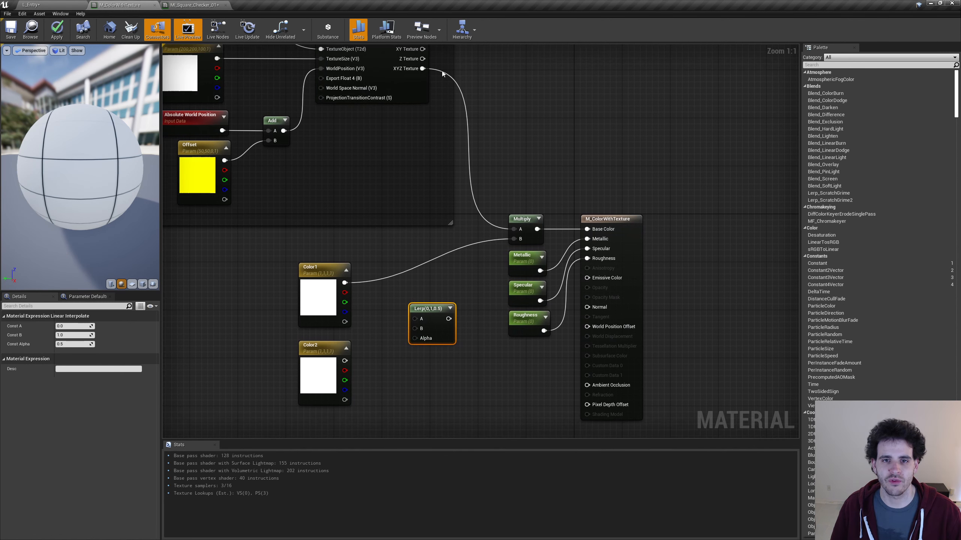
drag(423, 69, 417, 338)
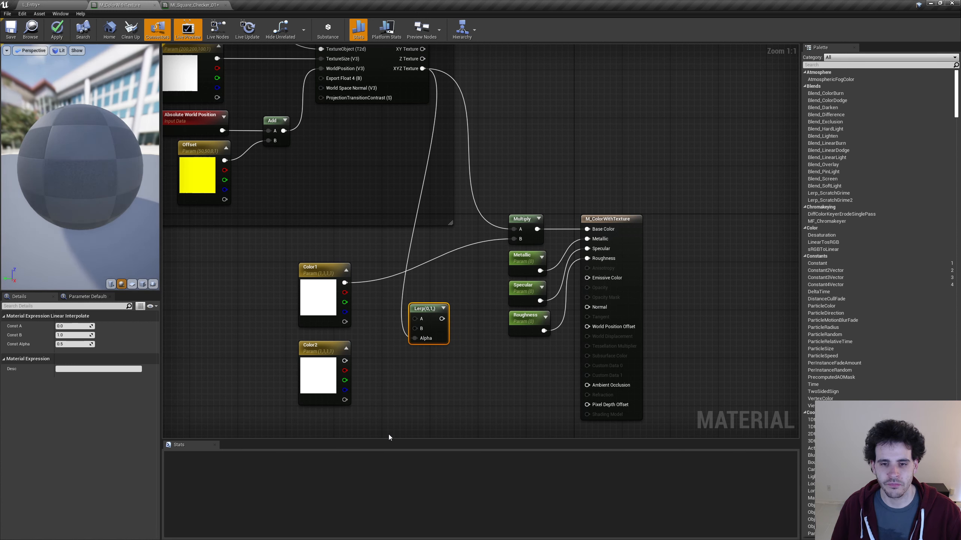
drag(345, 283, 418, 319)
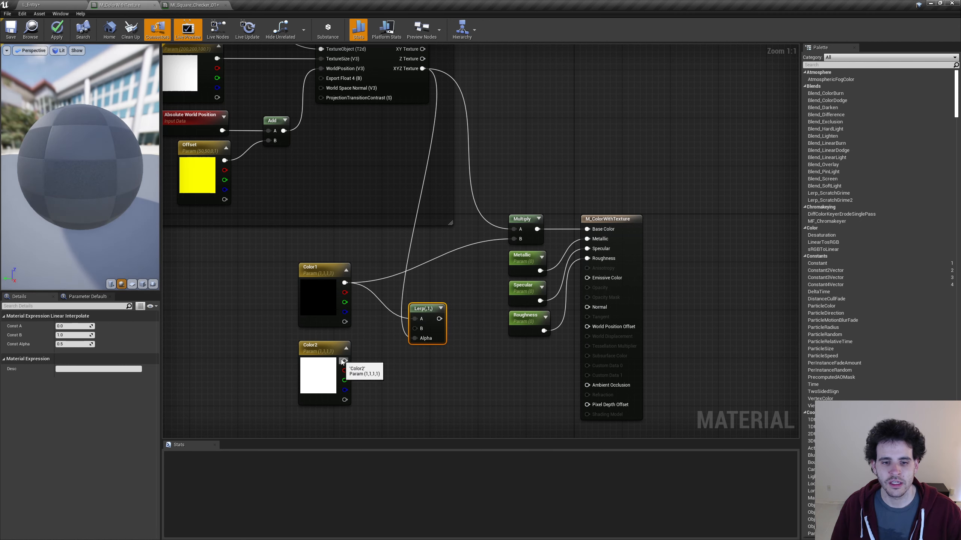
drag(343, 362, 587, 229)
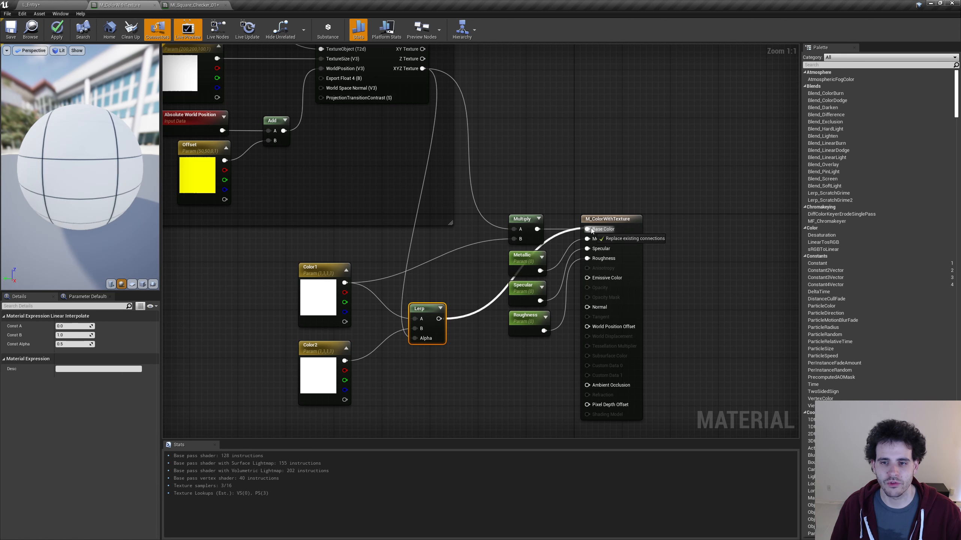
Delete the Multiply node and rearrange the Lerp, scalar parameter and material output nodes compactly.
click(524, 218)
key(Delete)
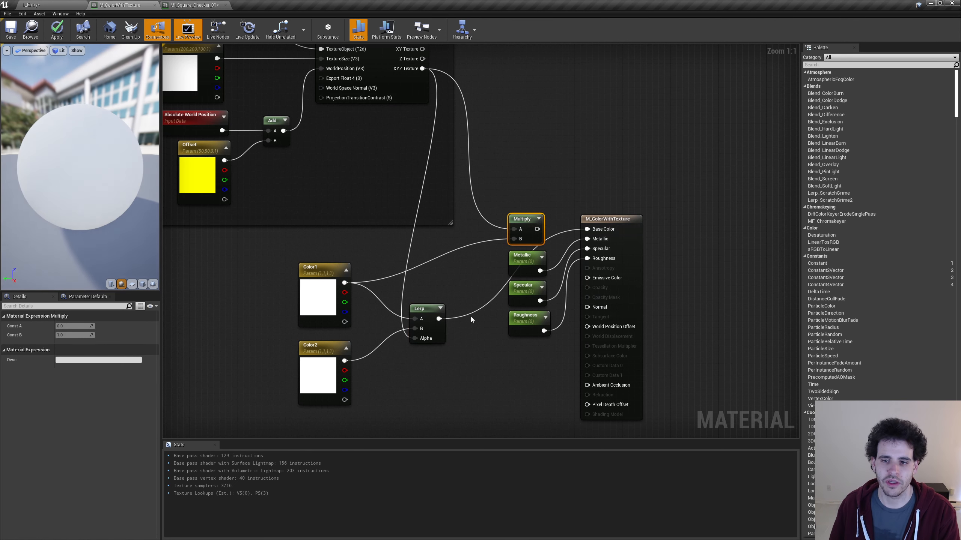
drag(427, 340, 460, 296)
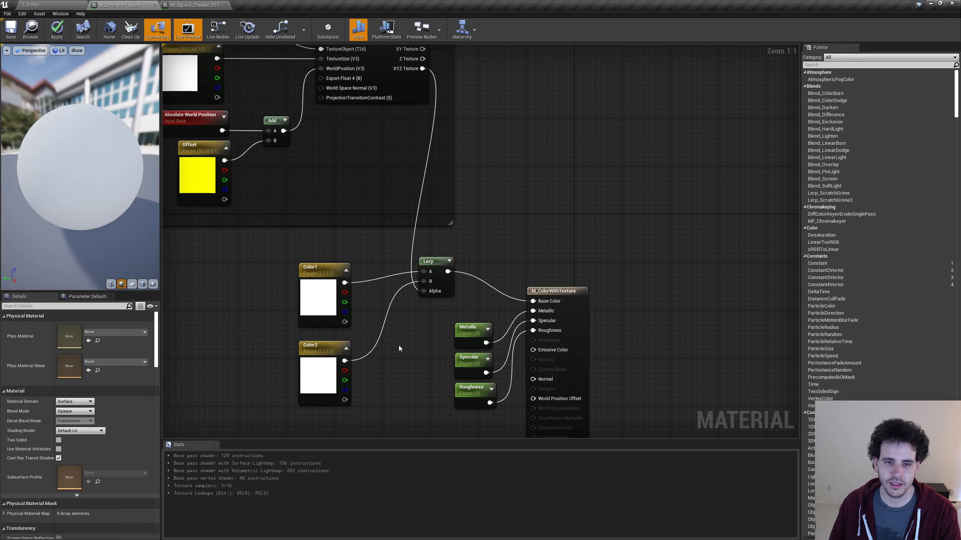
right_drag(399, 346, 411, 351)
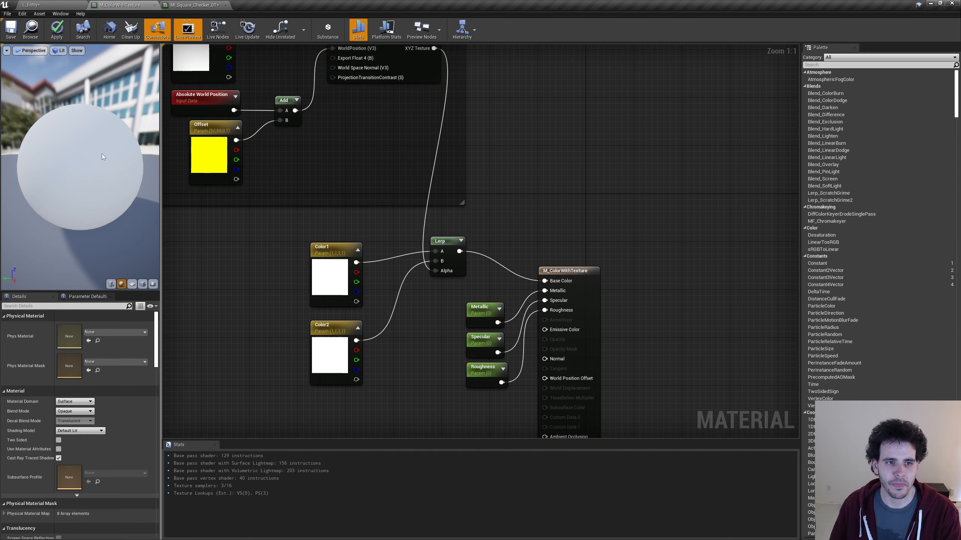
Preview the material on a plane and set the default value of Color1 to black.
drag(102, 154, 74, 197)
click(133, 283)
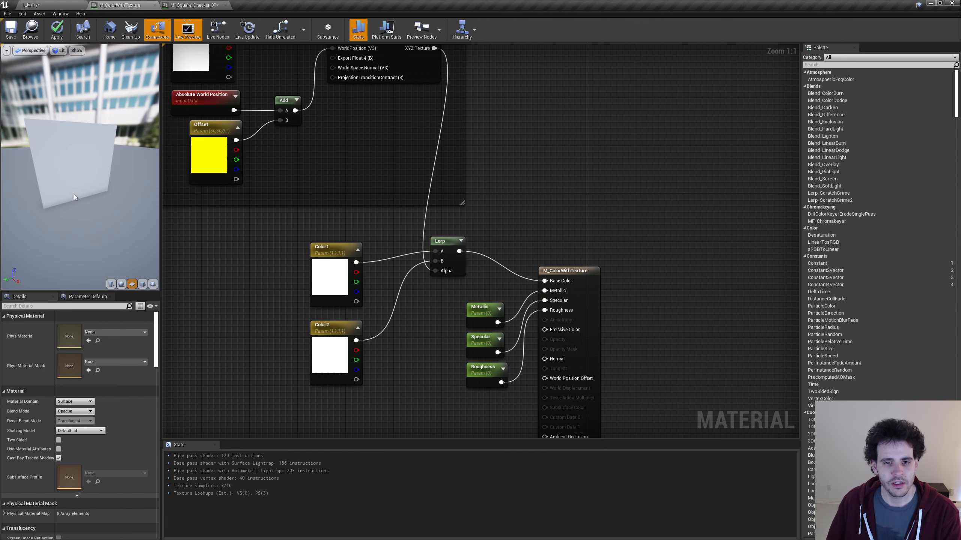
drag(293, 274, 343, 346)
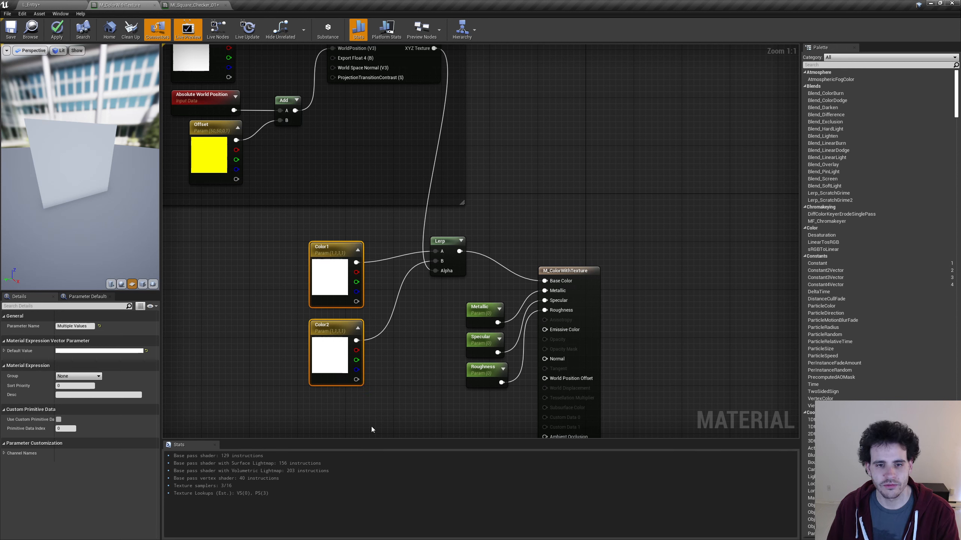
click(328, 274)
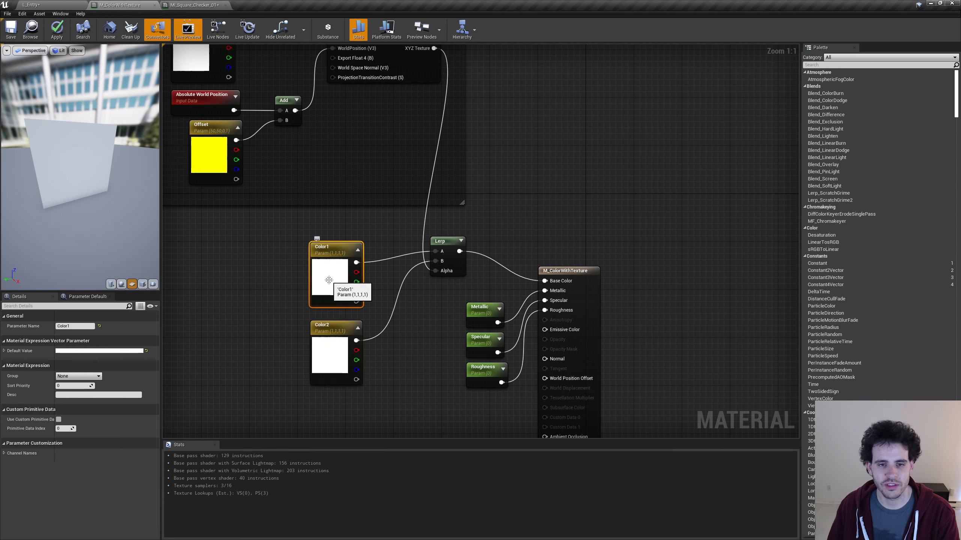
click(81, 352)
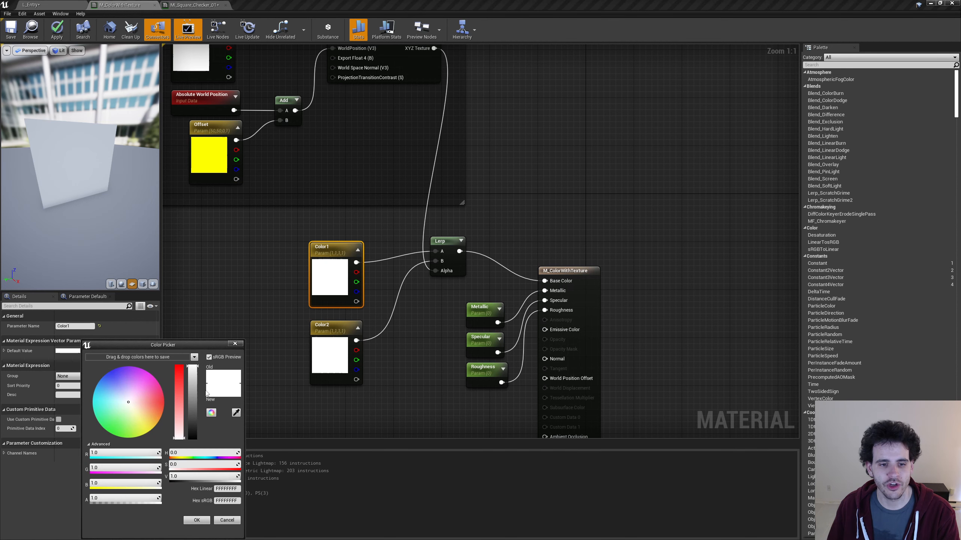
drag(192, 378, 192, 449)
click(207, 525)
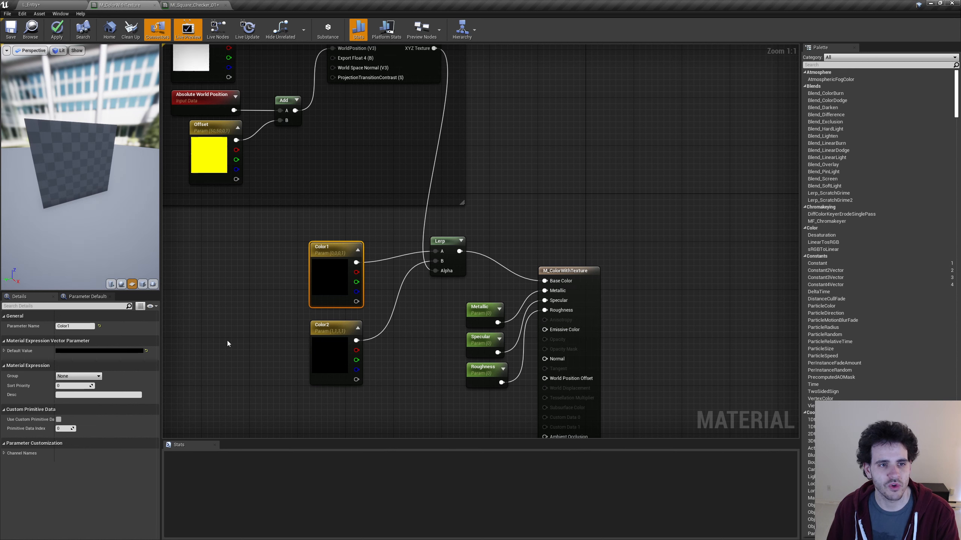
drag(103, 212, 71, 204)
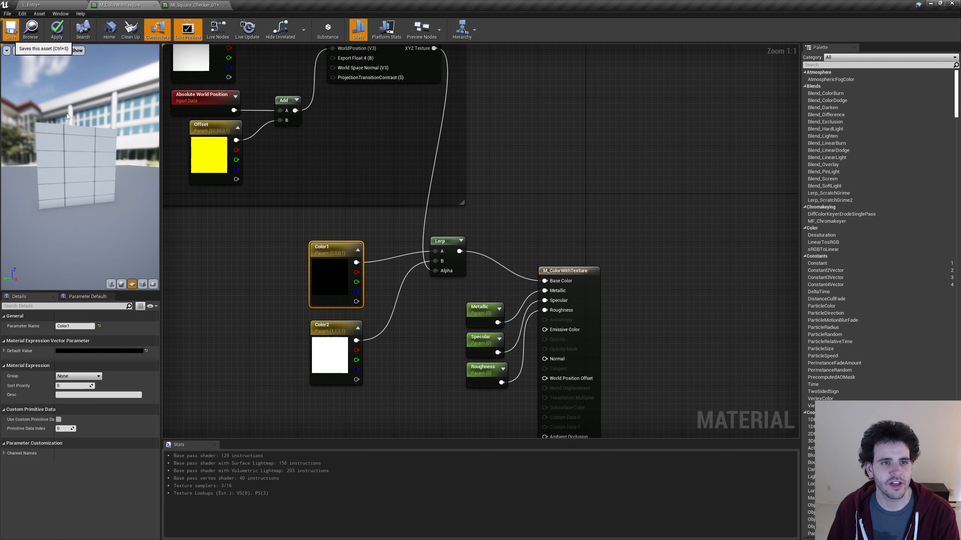
Apply and save the M_ColorWithTexture changes, and float an enlarged MI_Square_Checker_01 editor beside the level viewport.
click(57, 30)
click(28, 3)
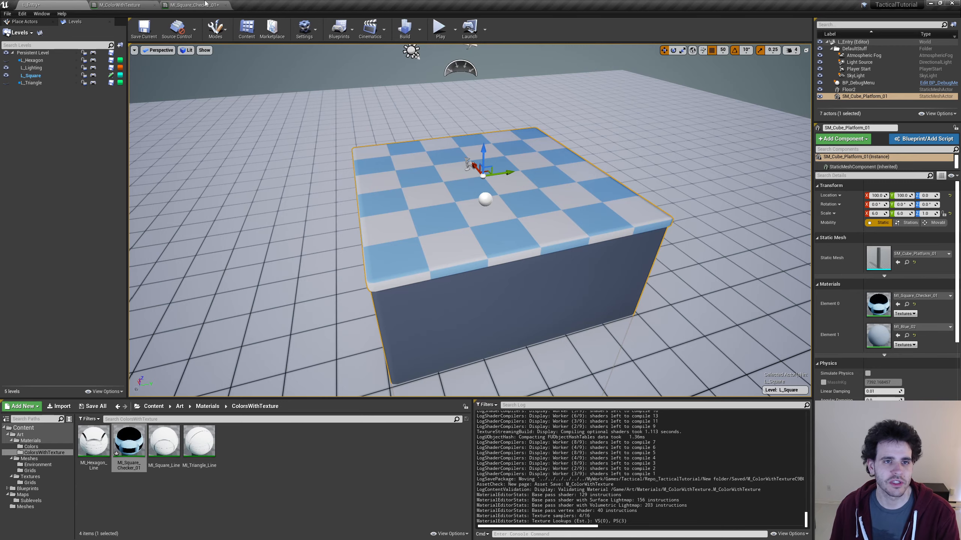
drag(193, 4, 134, 48)
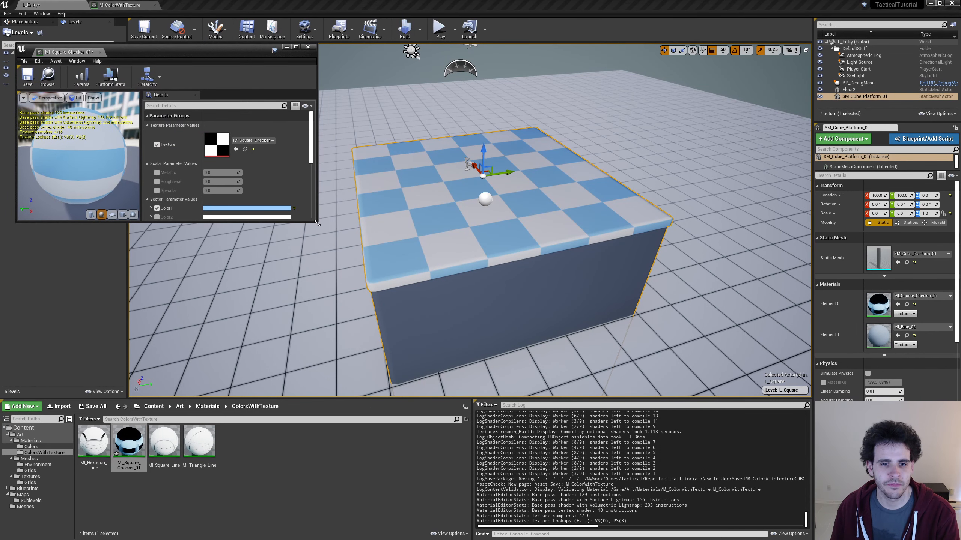
drag(317, 223, 322, 238)
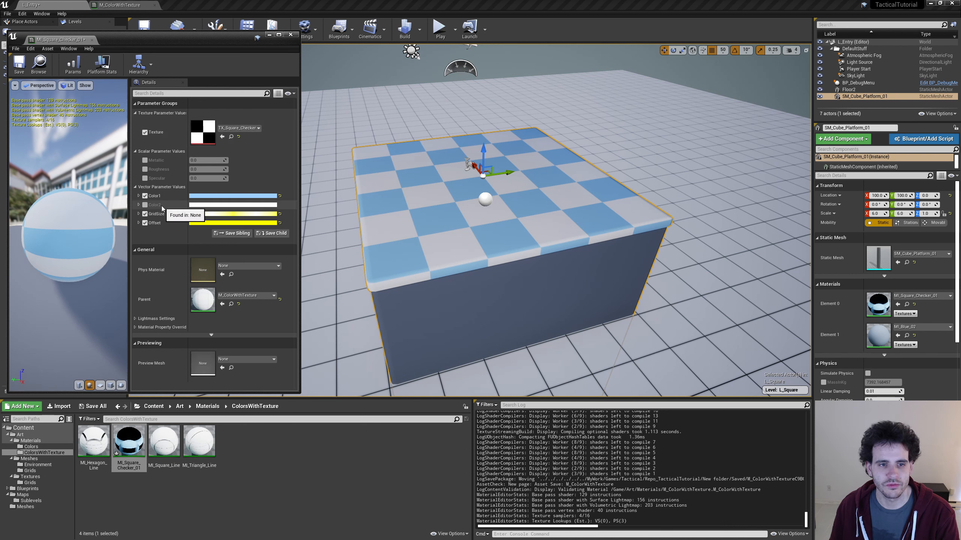
Override Color2 of MI_Square_Checker_01 with medium blue (hex sRGB 84B8FFFF), then save and close the instance.
click(144, 205)
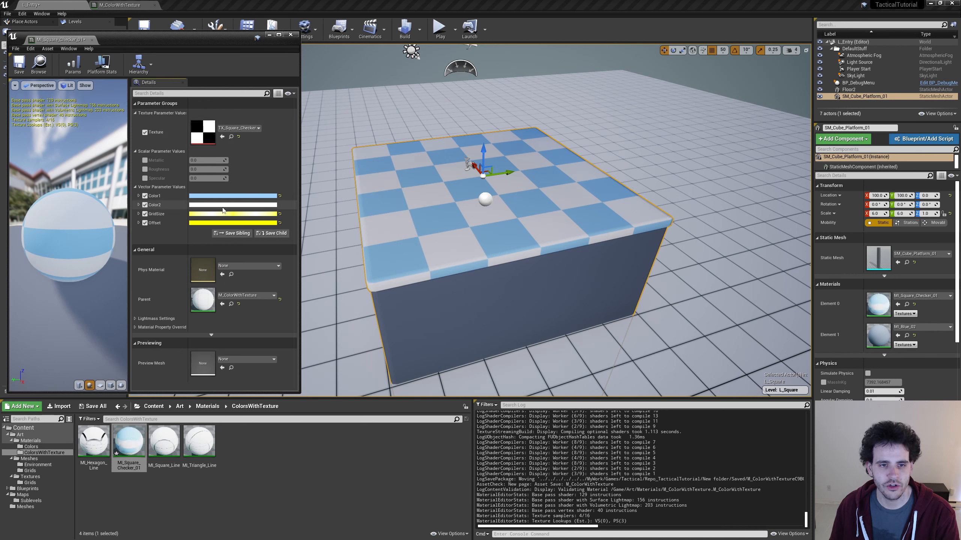
click(222, 206)
drag(280, 270, 249, 249)
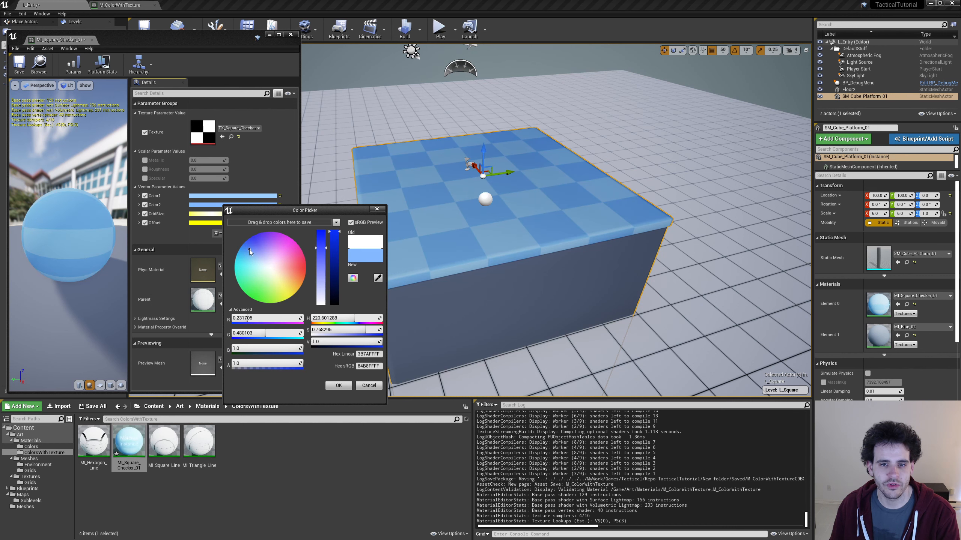
click(339, 386)
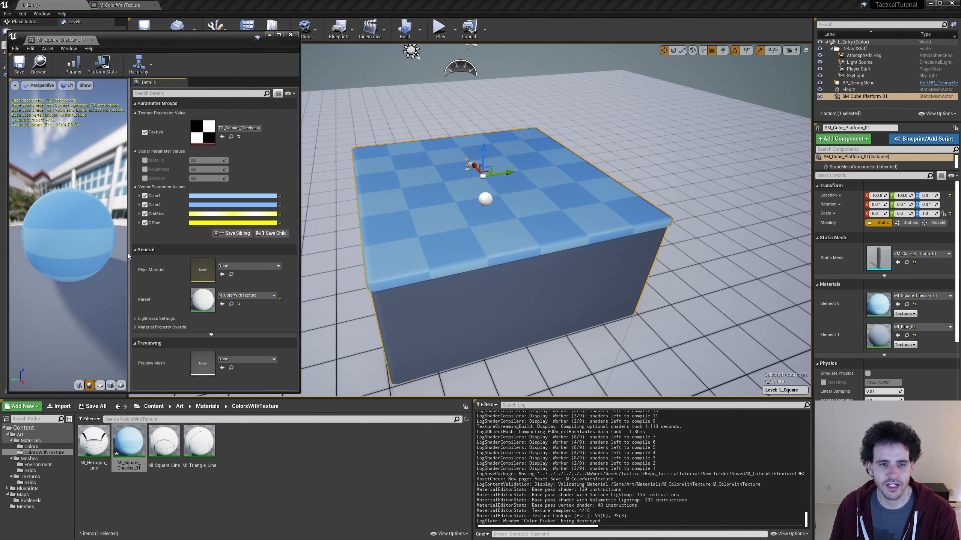
click(19, 63)
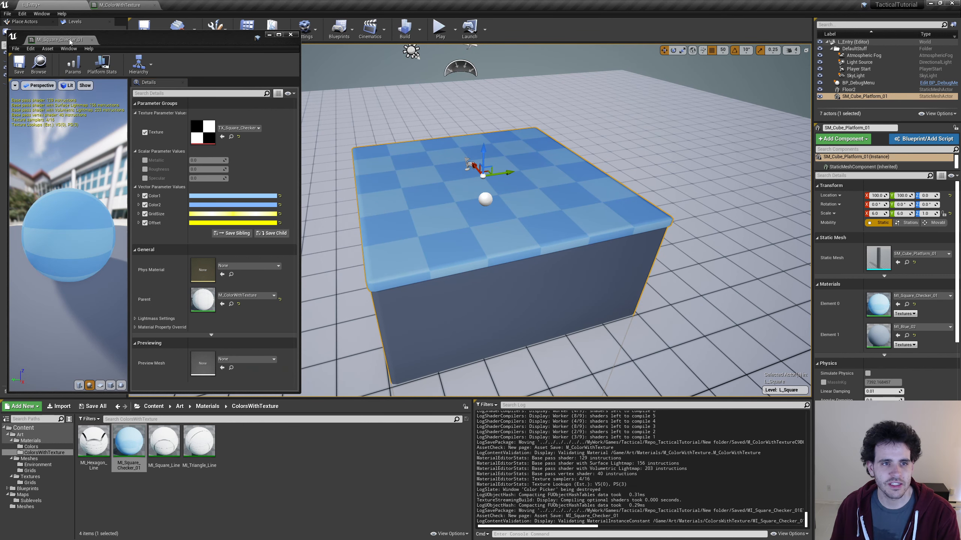
click(92, 39)
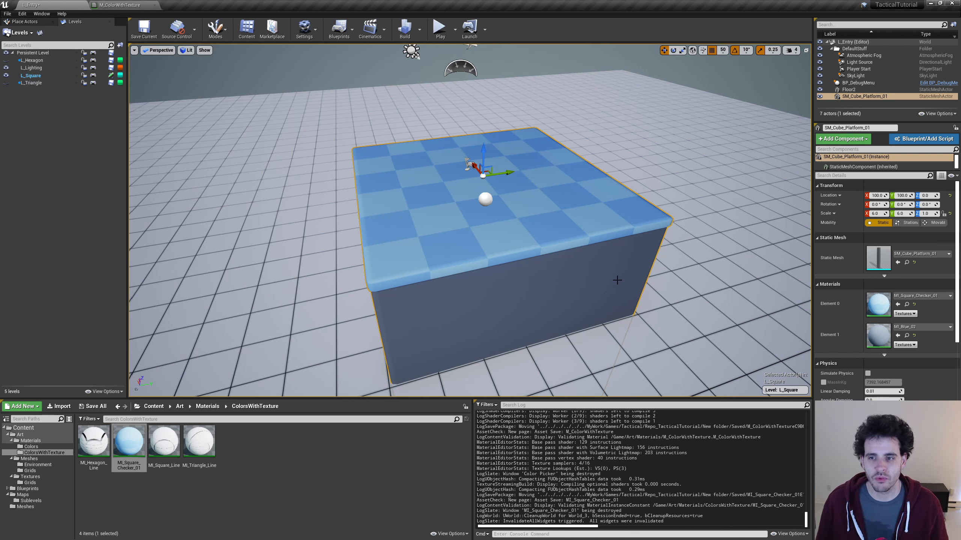
Duplicate the checkered cube platform and place the copy directly beside it along Y at 1300.
key(f)
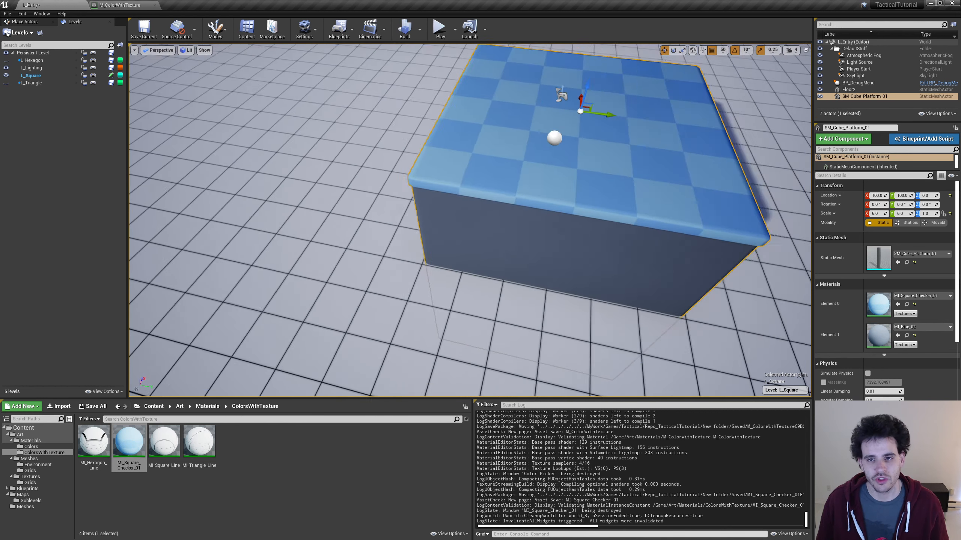
key(ctrl+c)
key(ctrl+v)
drag(507, 141, 706, 155)
key(f)
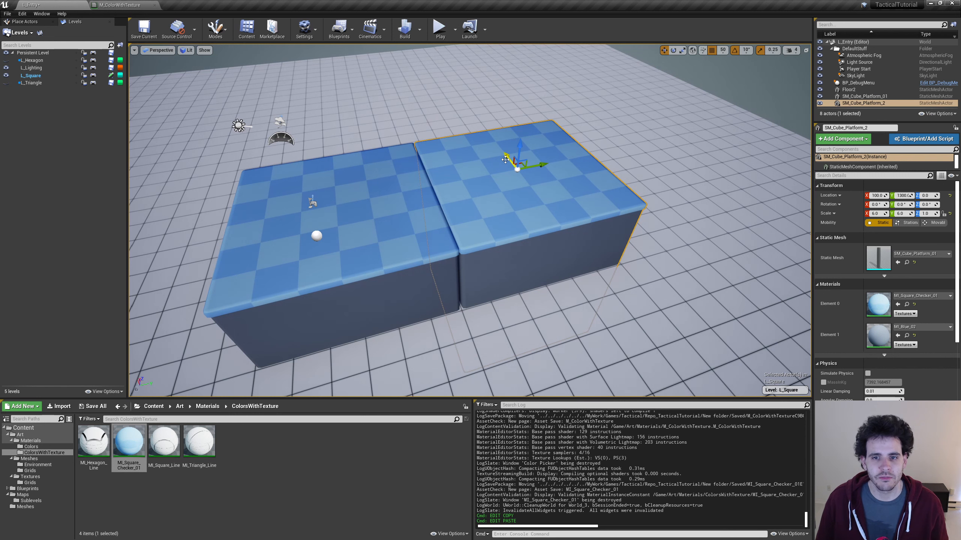
Duplicate the second platform and move the copy along X to 1250, behind the existing pair.
right_drag(497, 159, 435, 159)
key(ctrl+c)
key(ctrl+v)
drag(435, 159, 326, 121)
right_drag(352, 113, 375, 116)
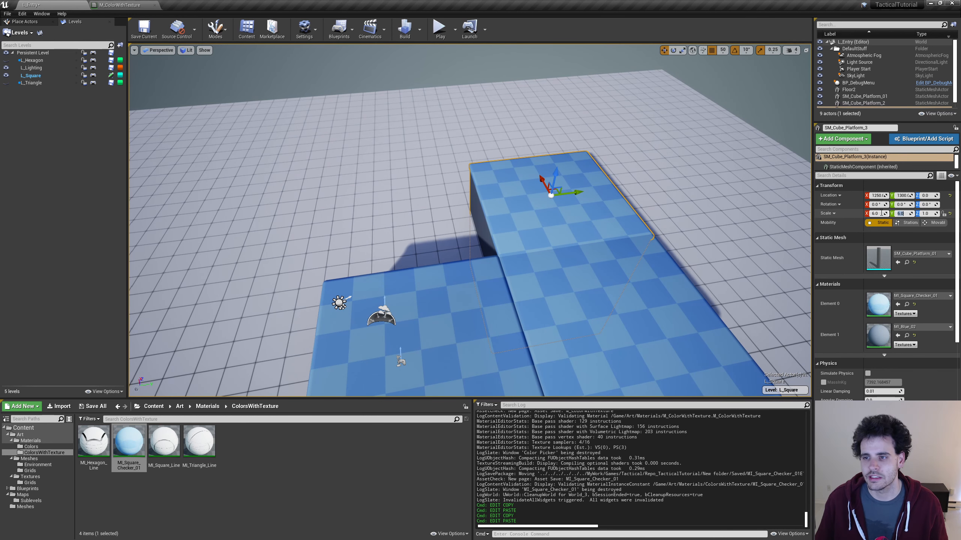
Set the third platform's Y scale to 10 and shift it along Y to 500.
text(0)
key(Return)
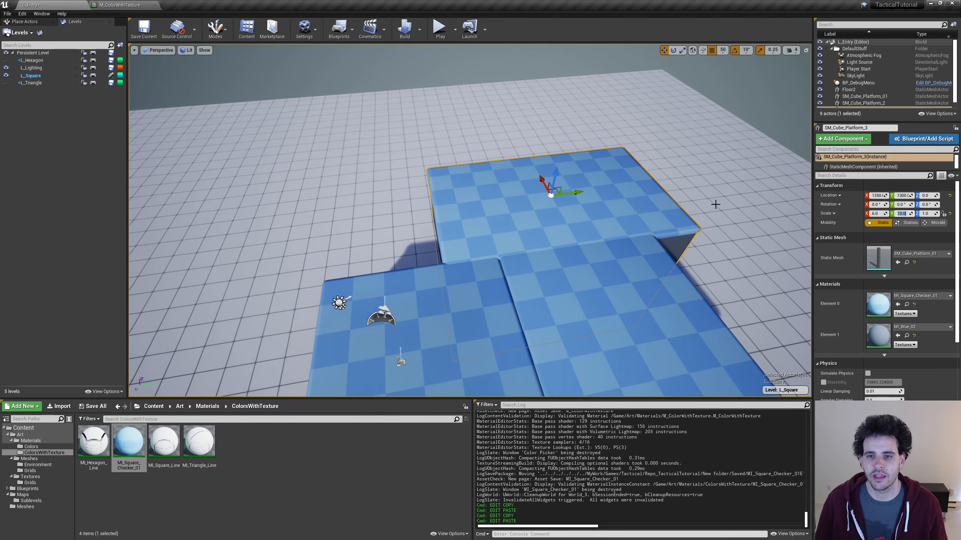
drag(572, 193, 473, 210)
scroll(473, 210, up, 3)
Set the third platform's Y scale to 12 and align it behind both platforms at X 1300, Y 700.
click(904, 213)
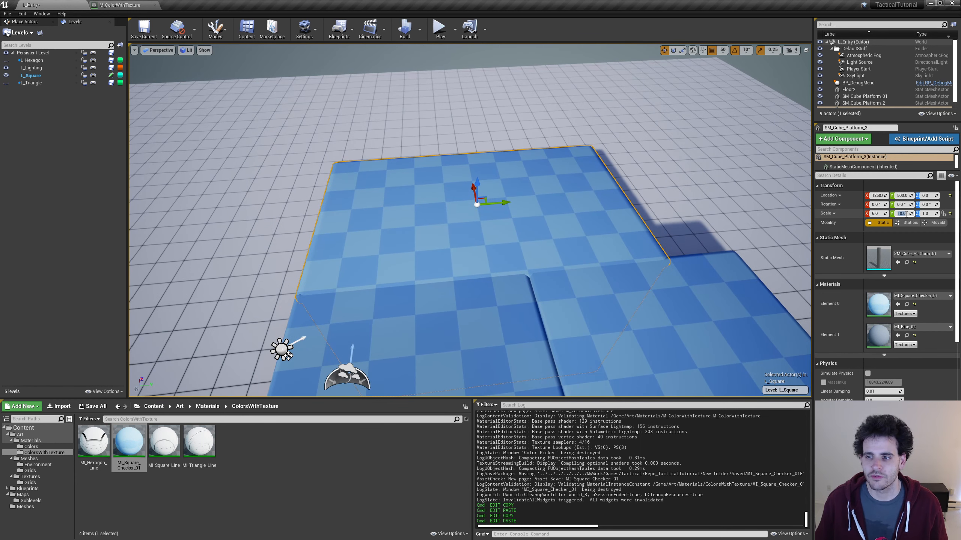
text(12)
key(Return)
drag(498, 204, 532, 201)
right_drag(480, 280, 480, 318)
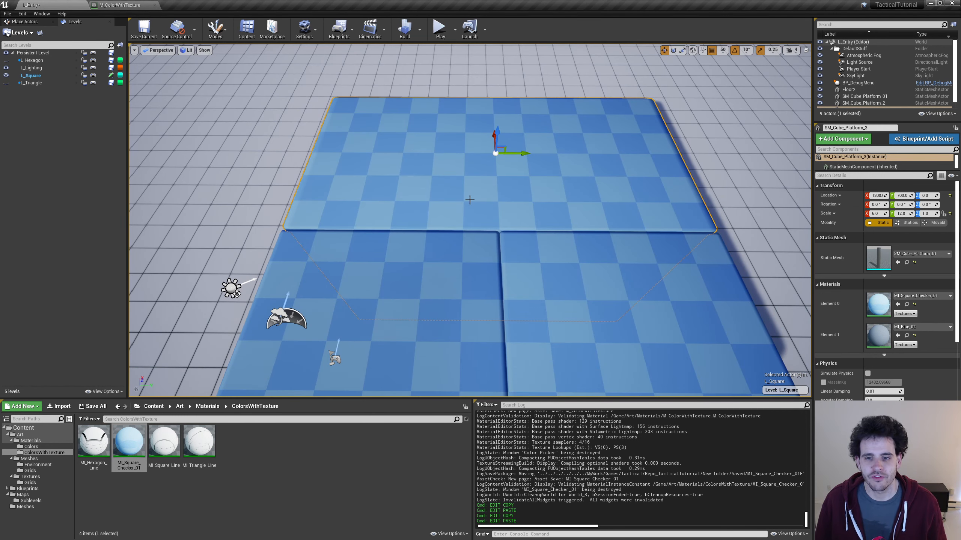
Duplicate the MI_Square_Checker_01 material instance as MI_Square_Checker_02.
click(331, 461)
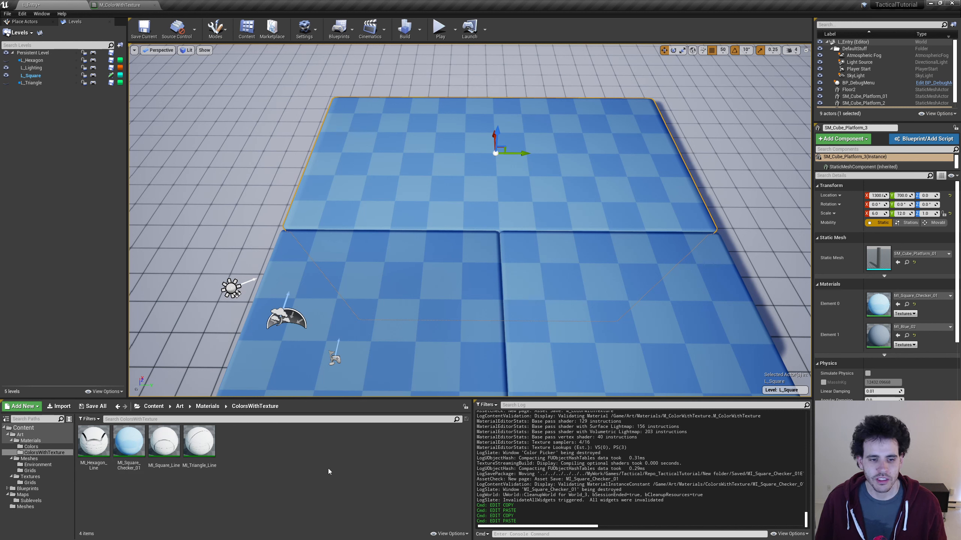
click(129, 464)
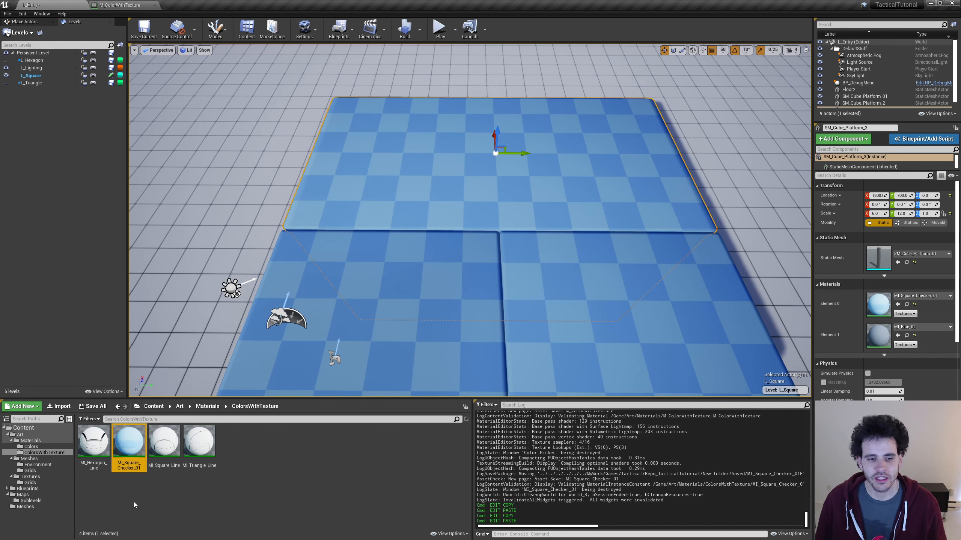
key(ctrl+w)
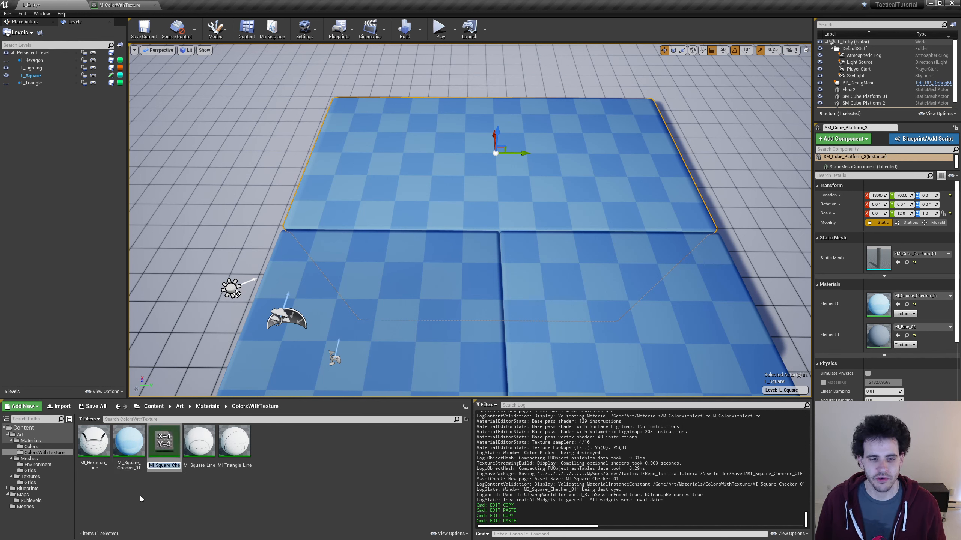
key(Return)
Open MI_Square_Checker_02 in a floating editor beside the viewport and apply the material to the third platform's top.
double_click(160, 474)
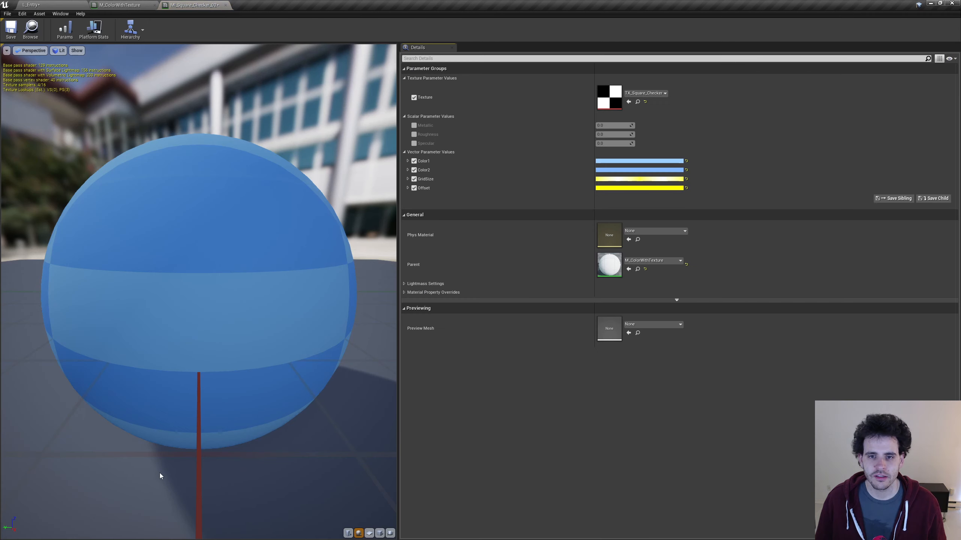
drag(190, 3, 49, 53)
drag(164, 443, 432, 159)
Set Color1 of MI_Square_Checker_02 to violet-blue (hex sRGB 848DFFFF).
click(204, 209)
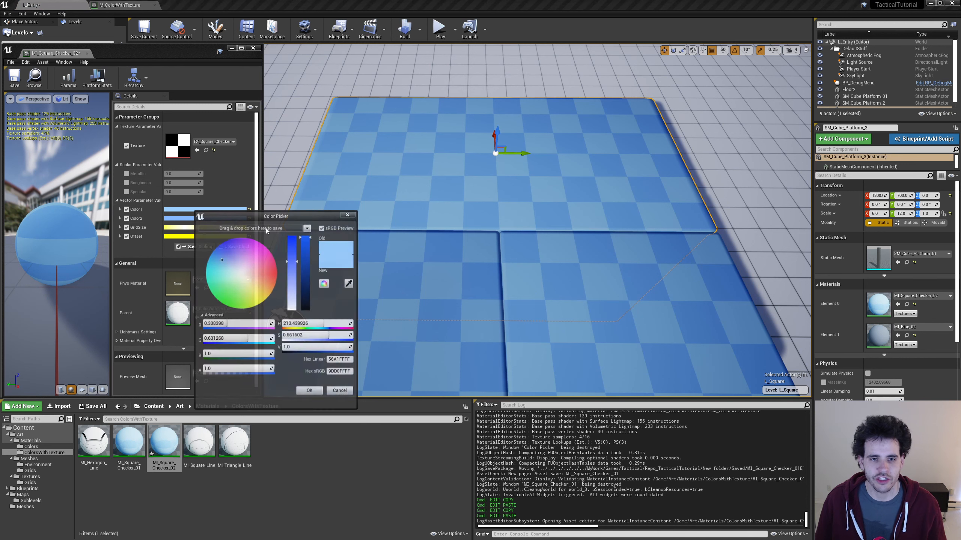
click(227, 250)
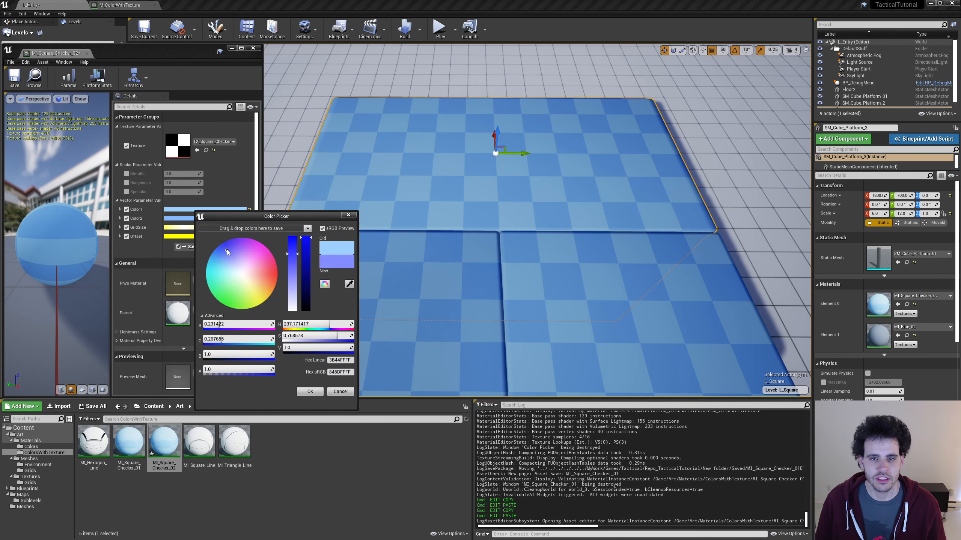
click(309, 392)
Set Color2 of MI_Square_Checker_02 to a darker violet-blue (hex sRGB 7977D8FF) with brightness 0.6875.
click(205, 218)
drag(200, 257, 211, 259)
click(289, 268)
click(277, 265)
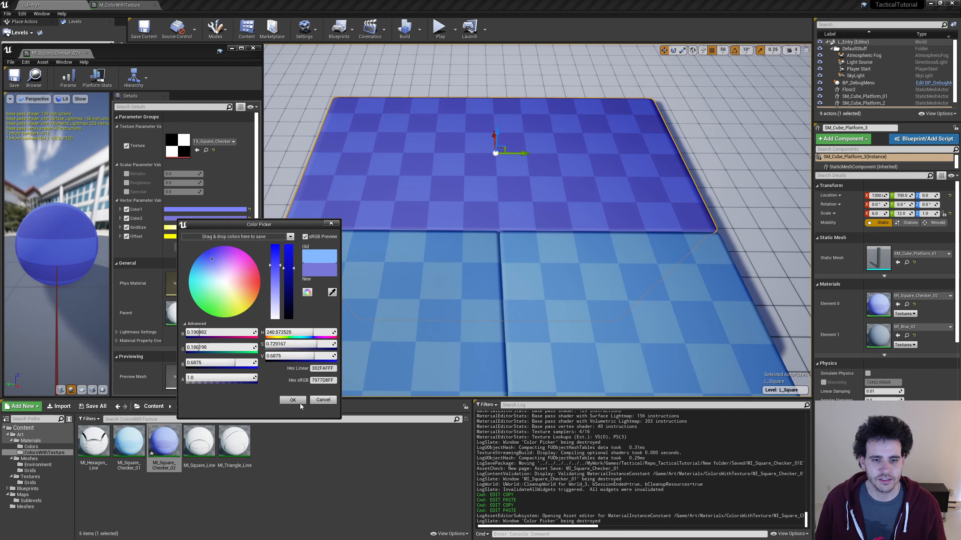
Accept the blue-violet checker colour, then save the MI_Square_Checker_02 material instance and the L_Square level.
click(300, 403)
click(14, 75)
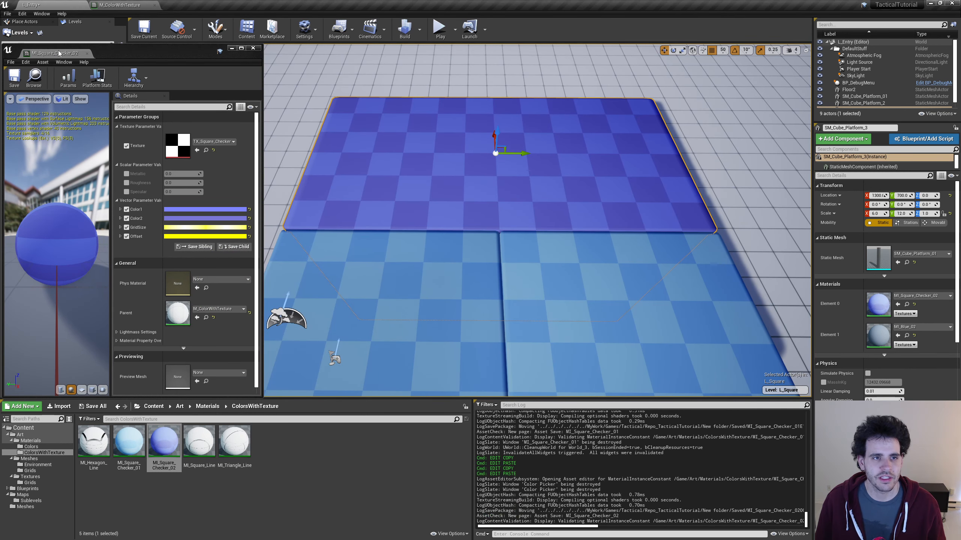
click(253, 48)
click(94, 406)
click(549, 342)
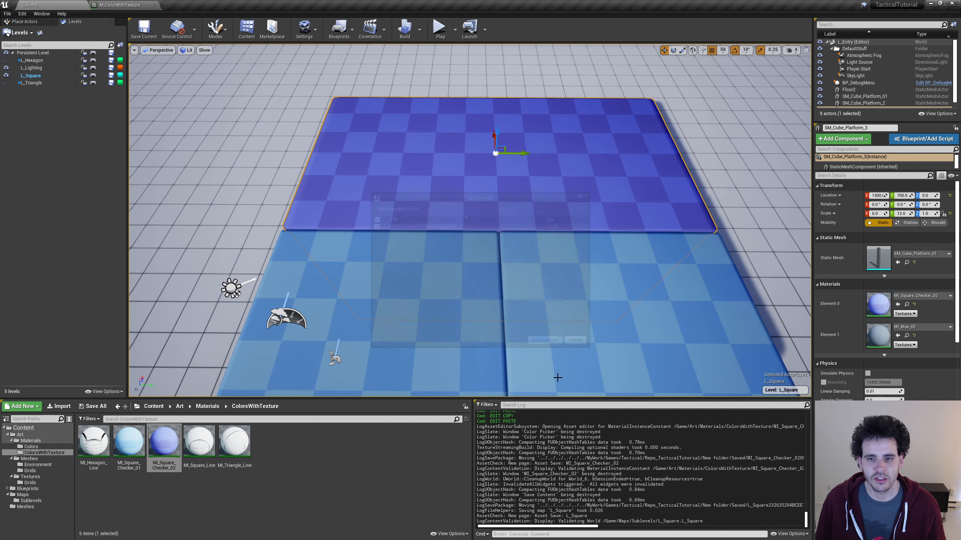
scroll(591, 284, down, 5)
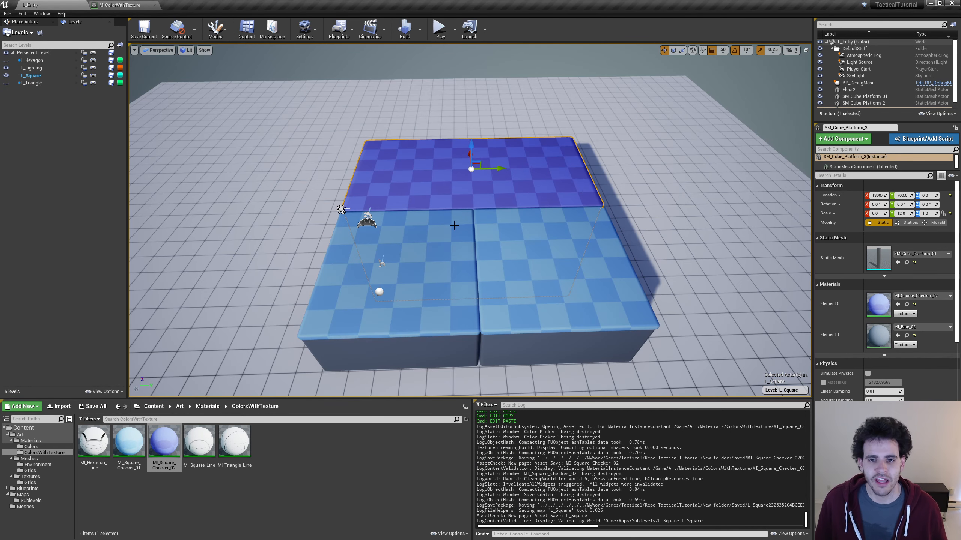
click(754, 113)
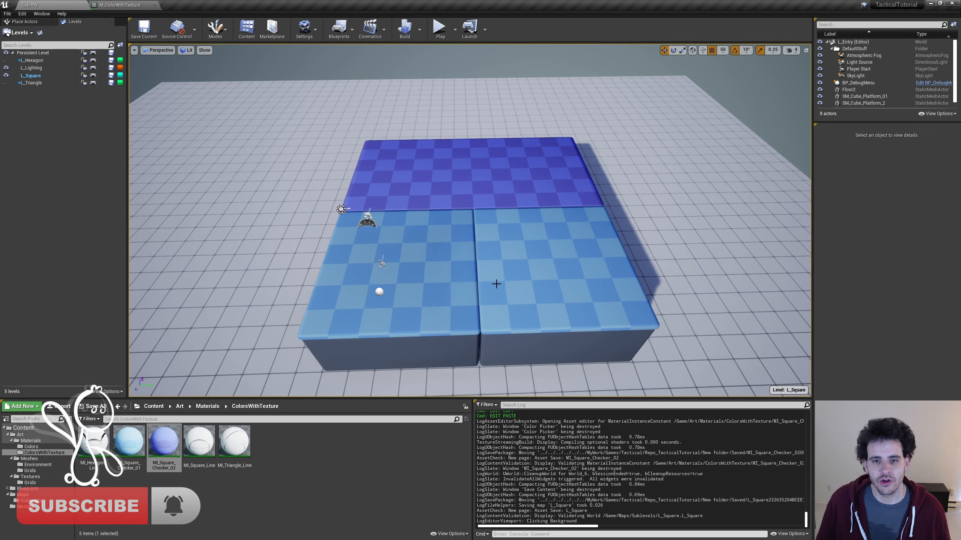
Hide the L_Square level, then make L_Triangle the current level and show it.
click(6, 75)
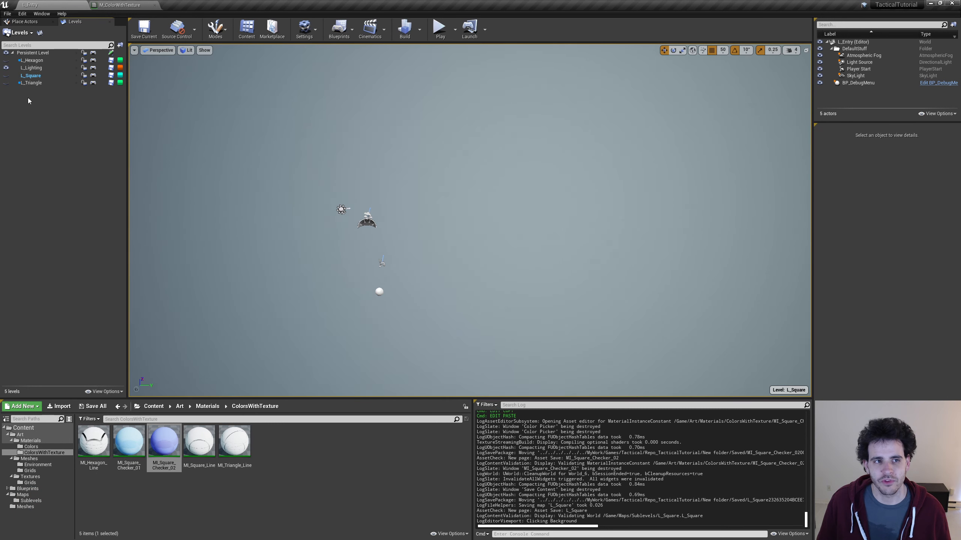
double_click(35, 83)
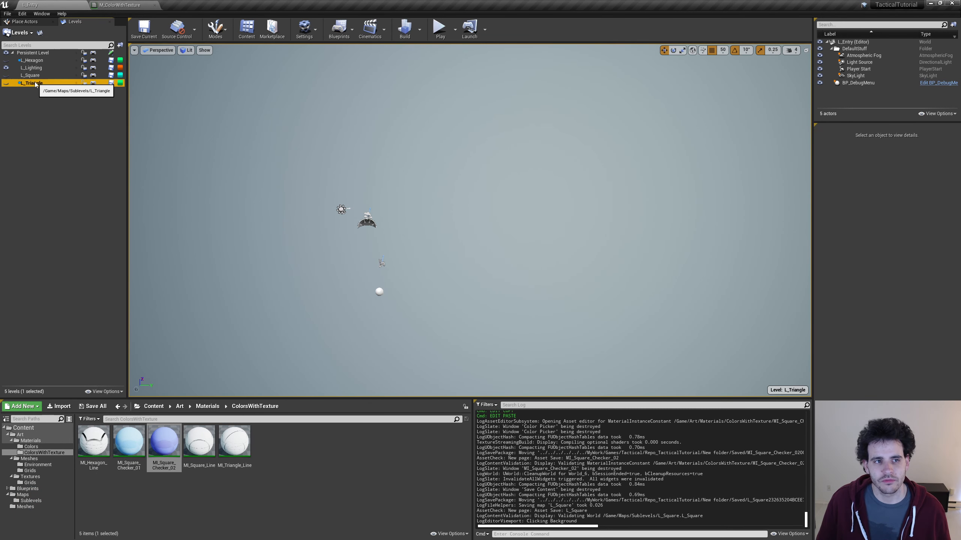
click(6, 83)
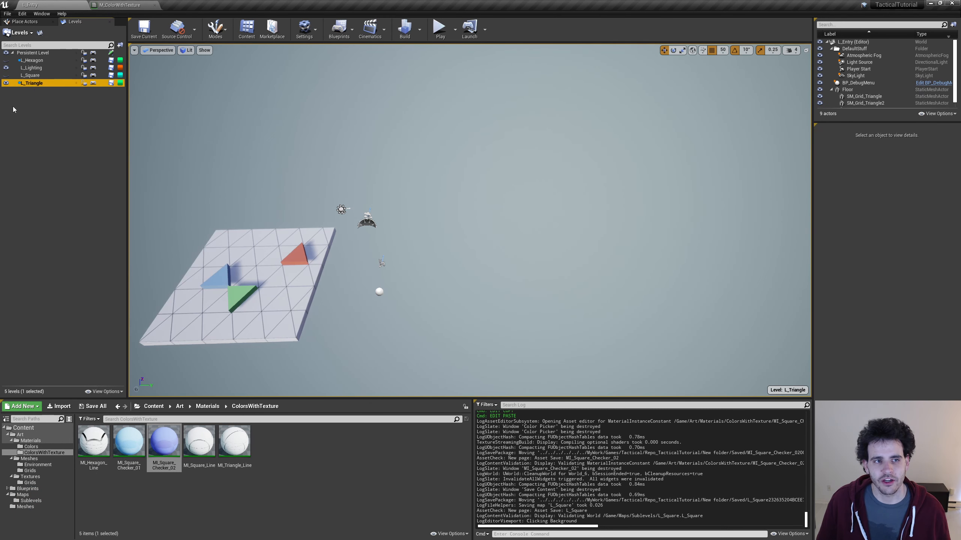
Reset the location of the triangle level's Floor to the origin and focus on it.
click(318, 297)
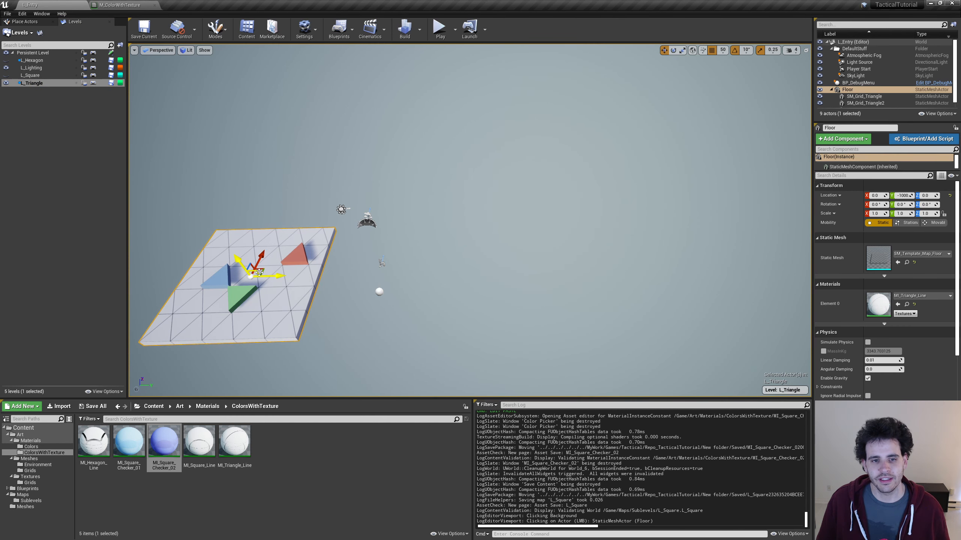
click(950, 196)
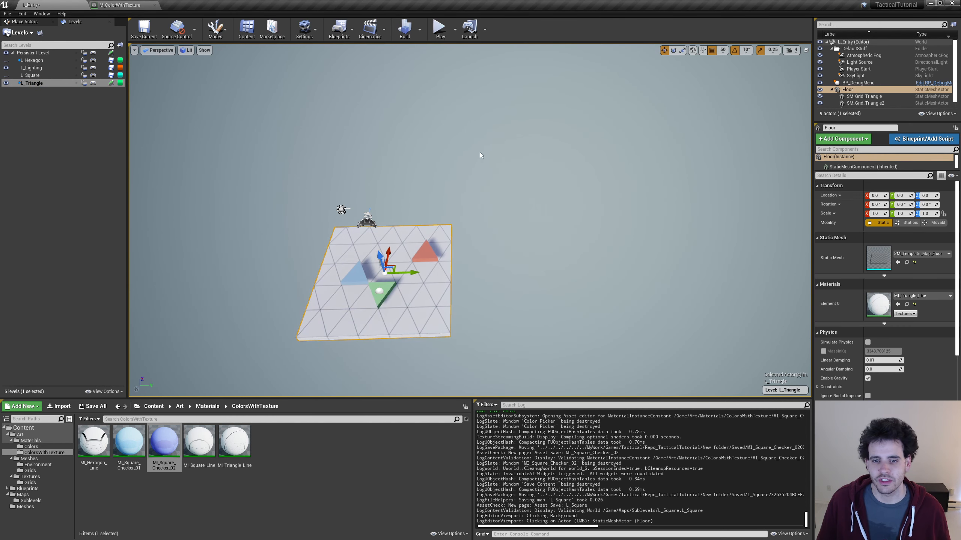
key(f)
Delete the red, blue and green triangle meshes from the floor.
click(541, 177)
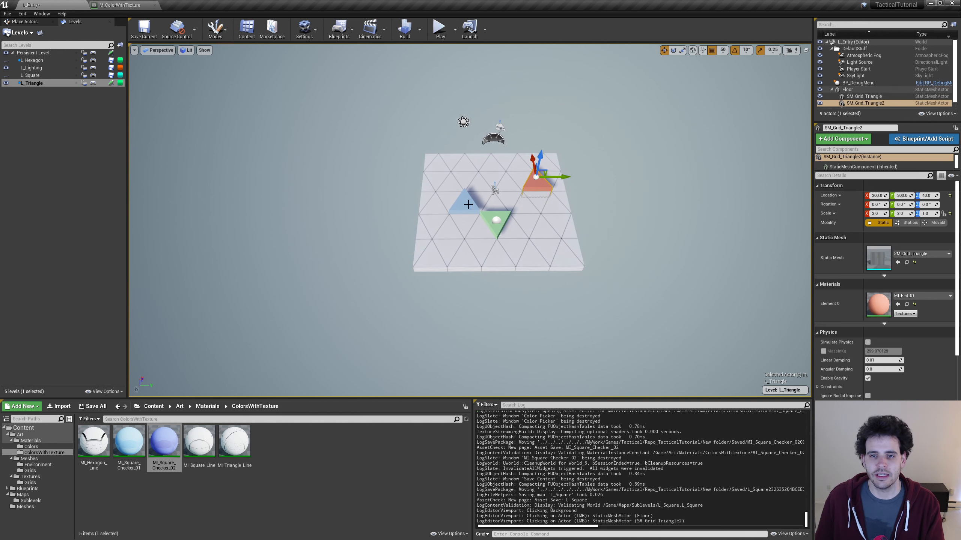
key(Delete)
click(473, 205)
key(Delete)
click(505, 219)
key(Delete)
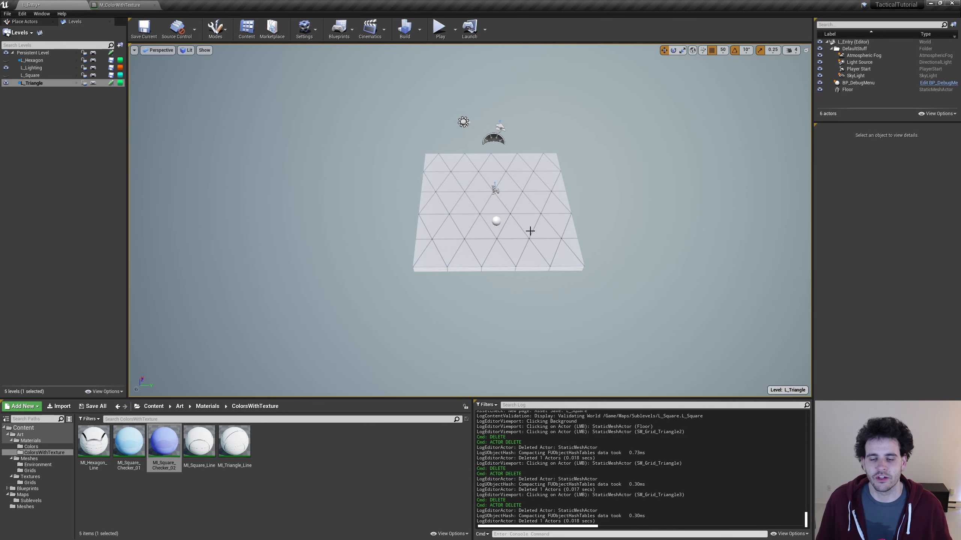
Scale the Floor to 10 in X and Y and lower it to Z -350.
click(528, 230)
click(877, 214)
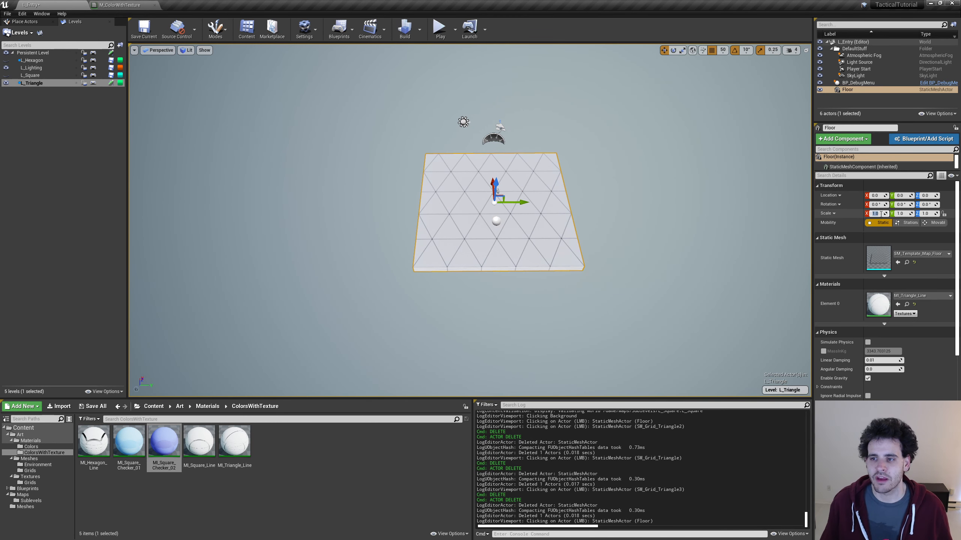
text(10)
key(Tab)
text(10)
key(Return)
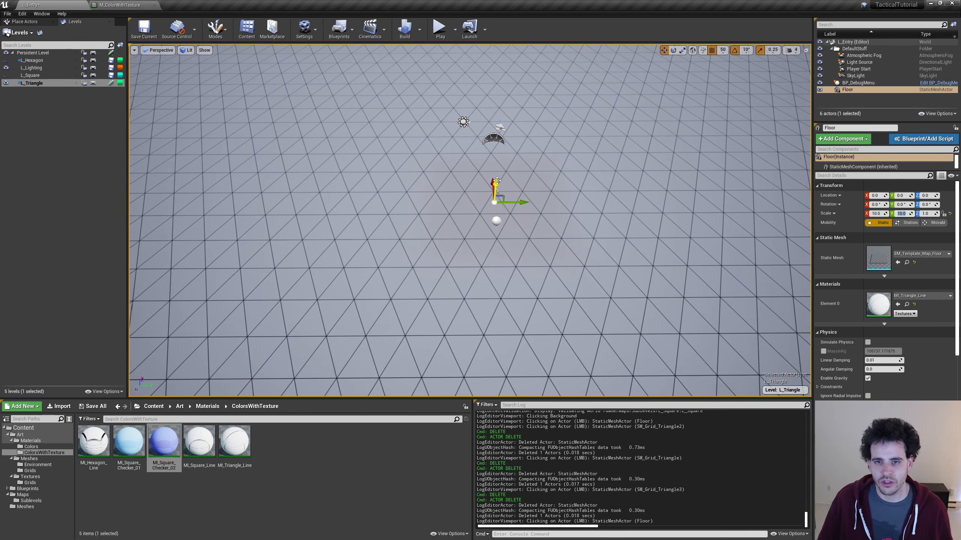
drag(496, 181, 494, 212)
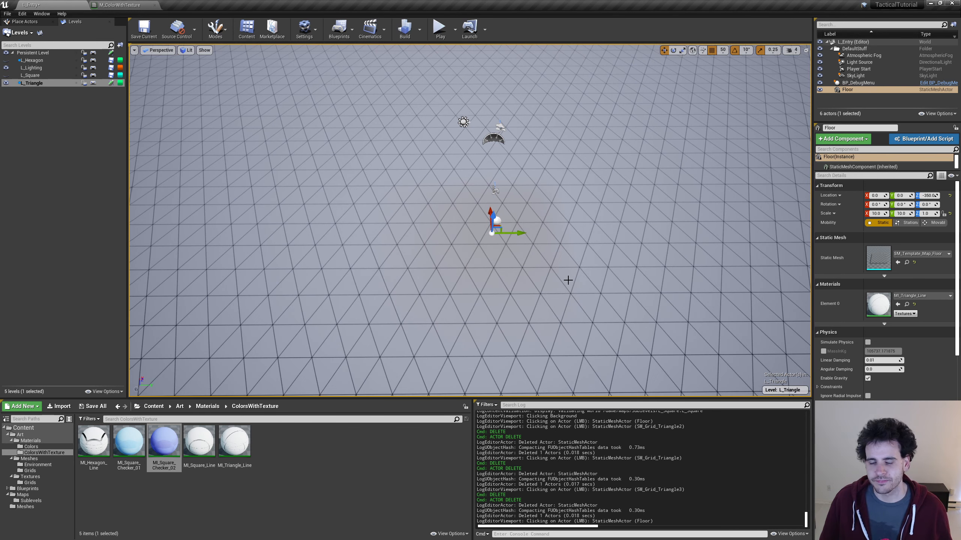
Place the SM_Triangle_Platform_01 mesh from the Environment meshes in the level and reset its location to the origin.
click(38, 464)
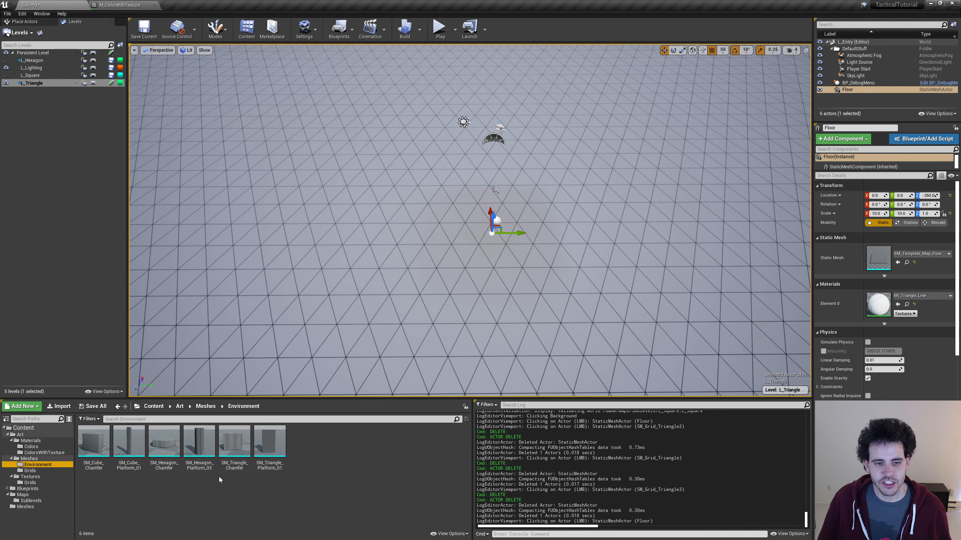
drag(270, 442, 487, 198)
click(950, 195)
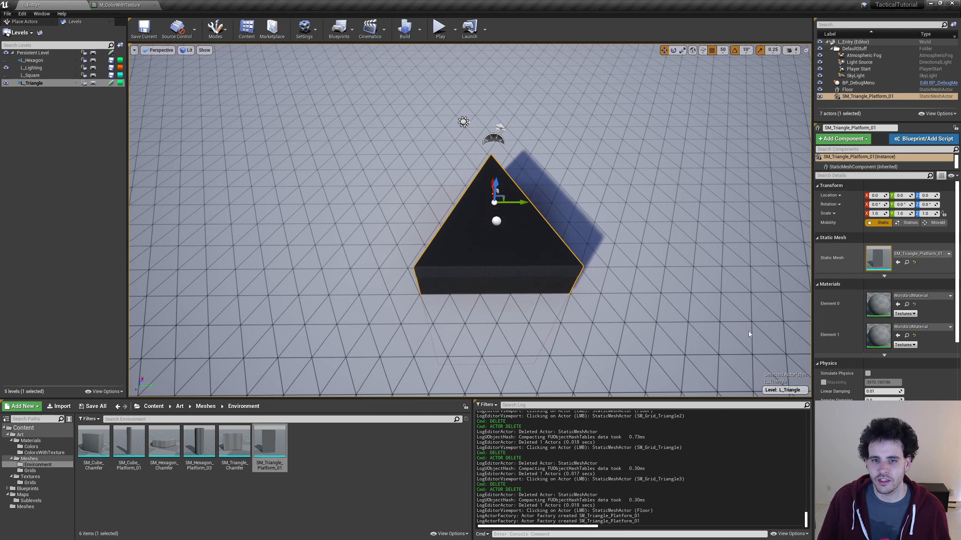
right_drag(525, 311, 435, 238)
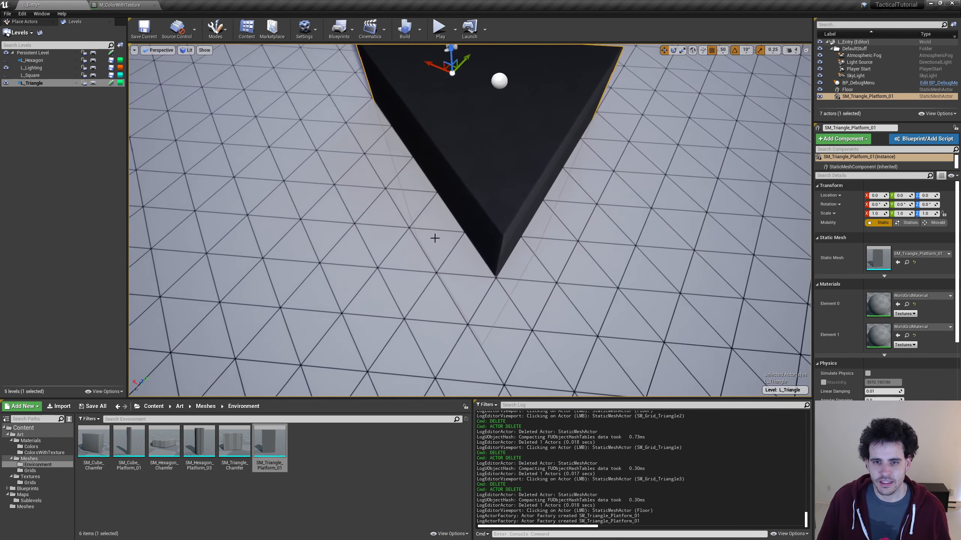
right_drag(549, 317, 507, 242)
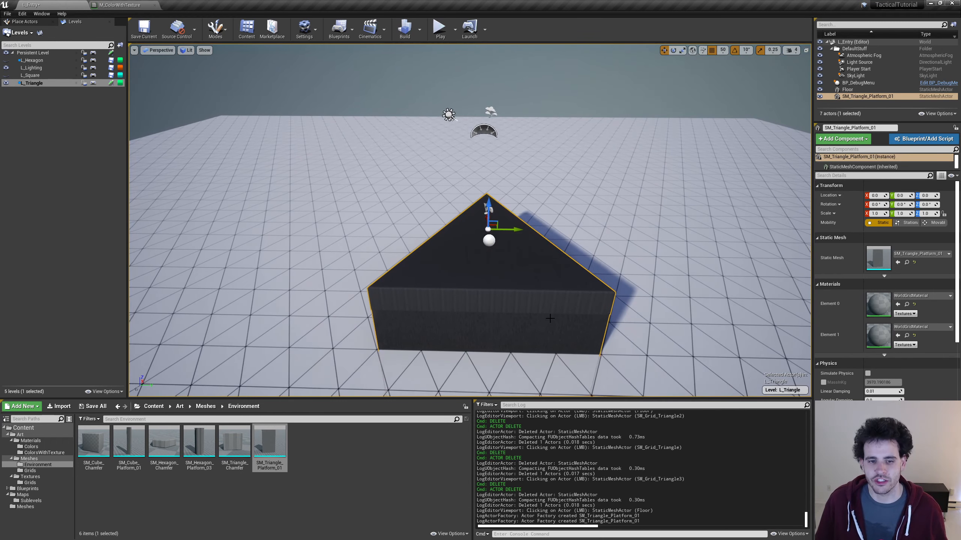
Duplicate the MI_Triangle_Line material instance in ColorsWithTexture as MI_Triangle_Checker_01.
click(49, 452)
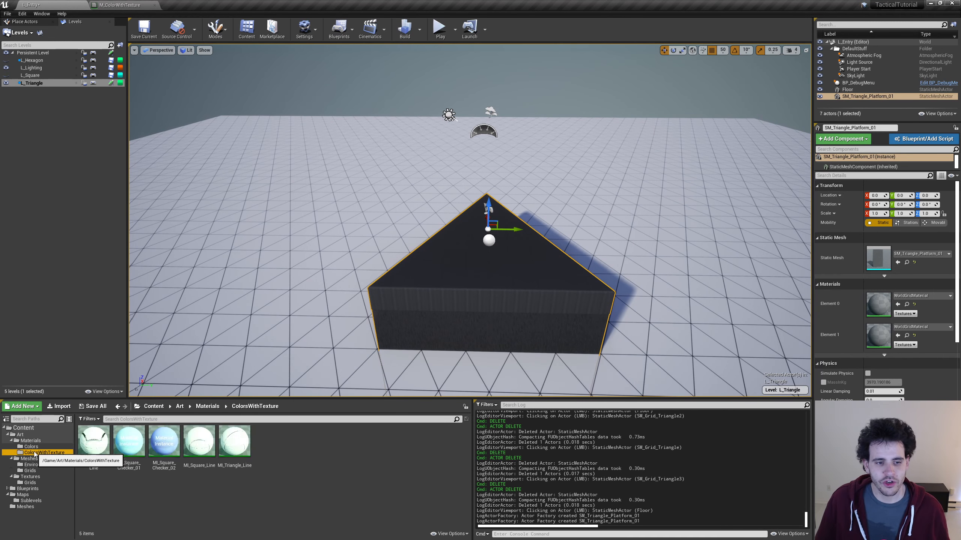
click(235, 442)
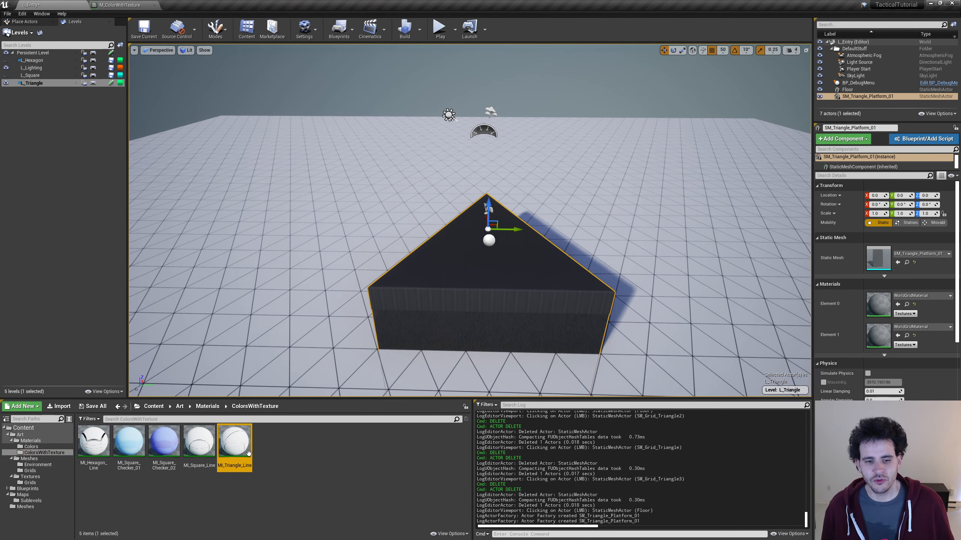
key(ctrl+w)
key(End)
key(BackSpace)
key(BackSpace)
key(BackSpace)
key(BackSpace)
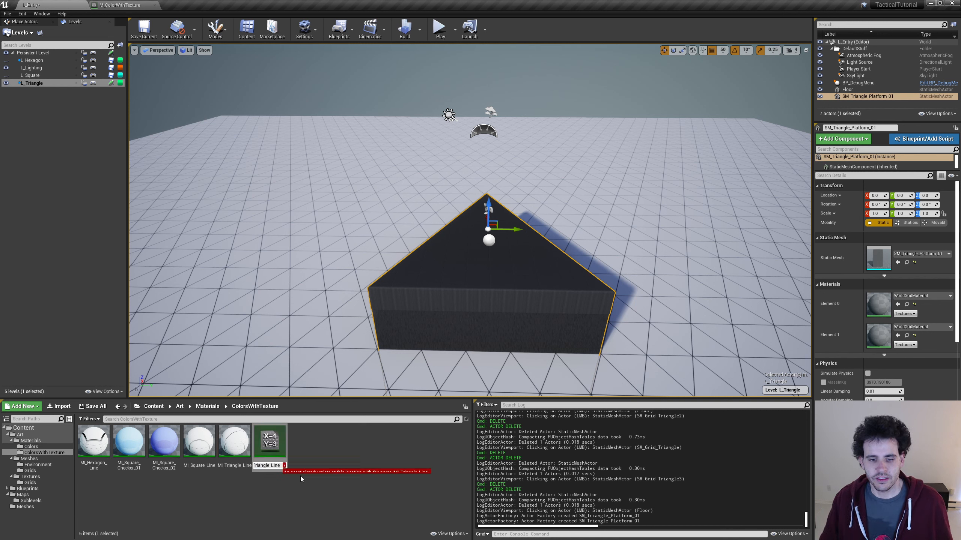
key(BackSpace)
text(Check)
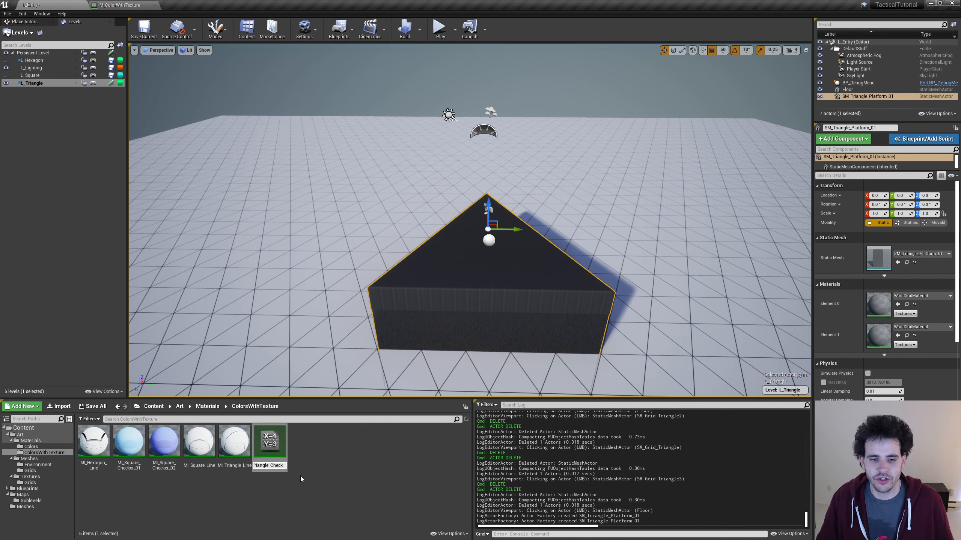
text(er_01)
key(Return)
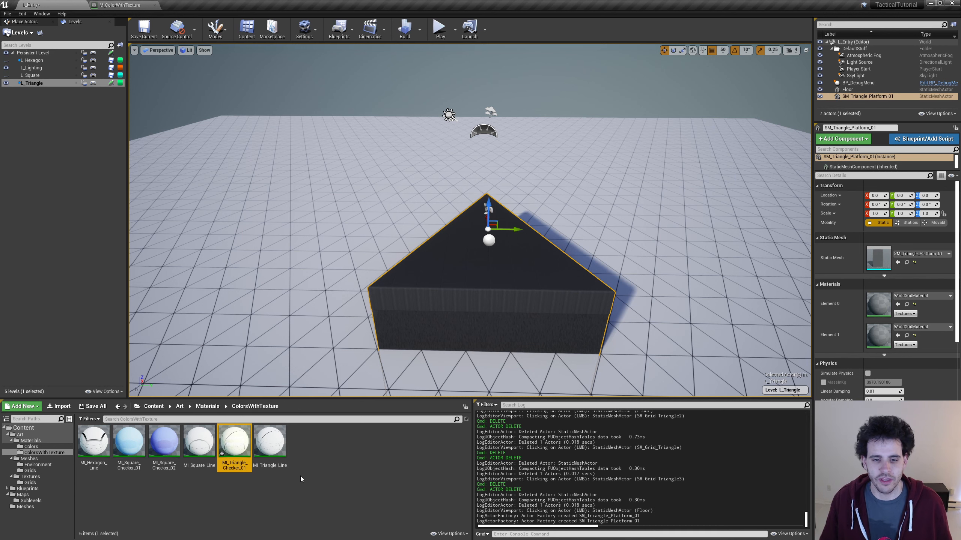
Apply MI_Triangle_Checker_01 to the triangle platform's upper part and set its texture to TX_Triangle_Checker.
drag(235, 443, 451, 265)
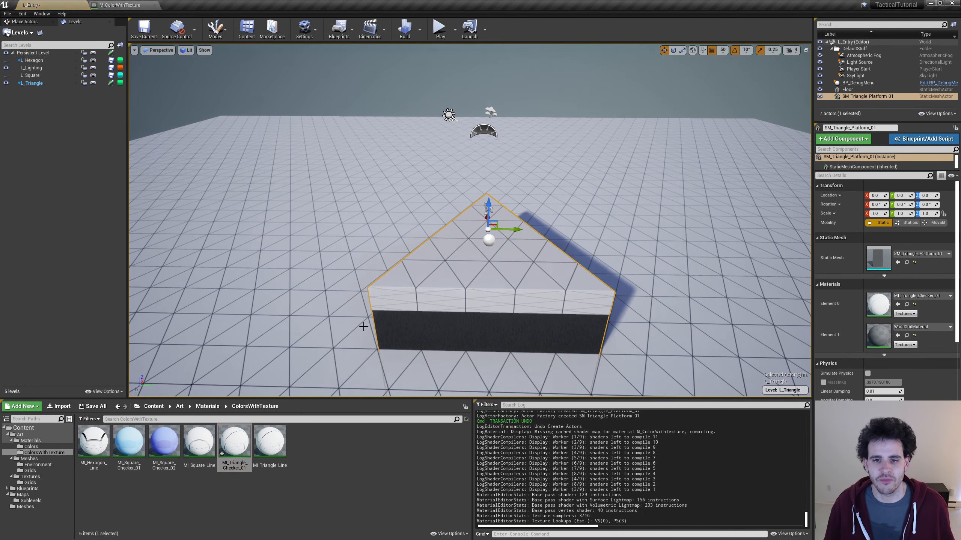
double_click(233, 445)
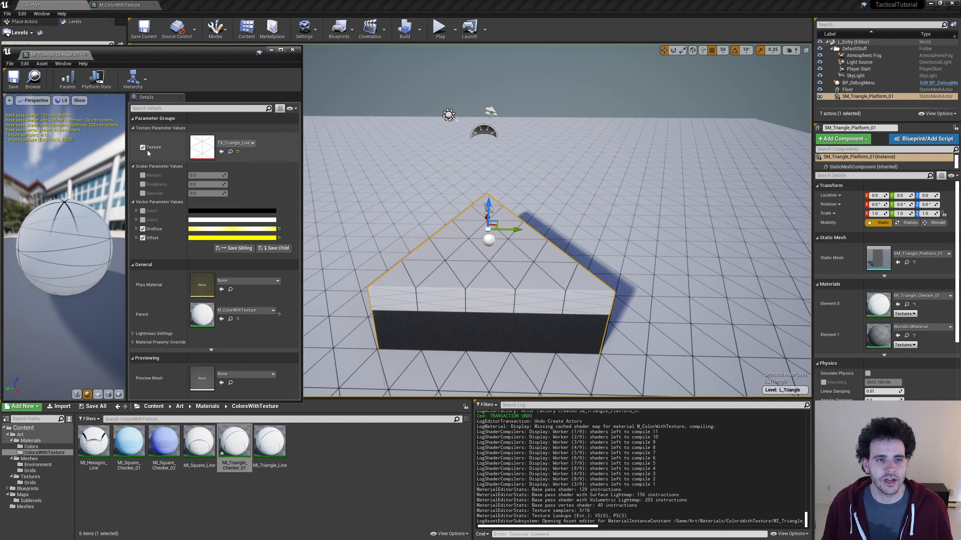
click(142, 147)
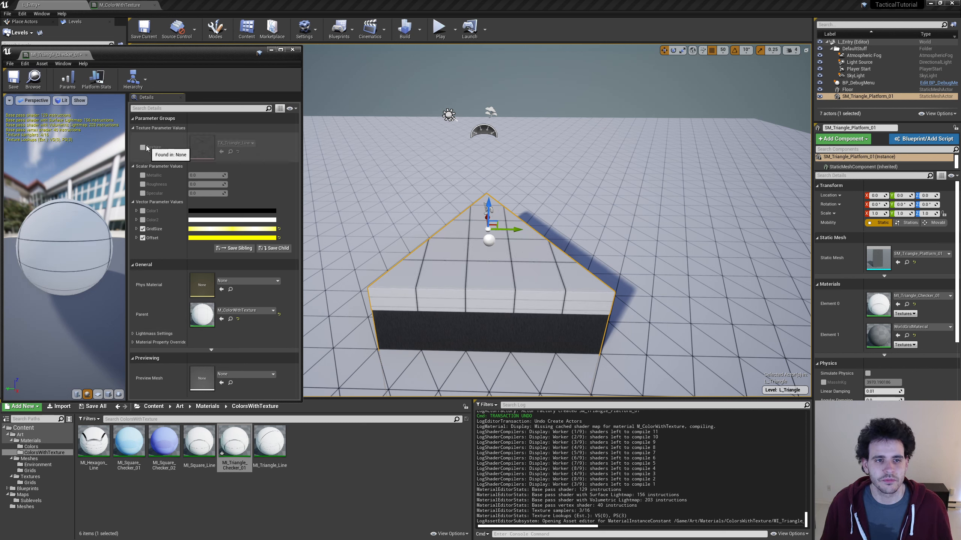
click(143, 147)
click(235, 143)
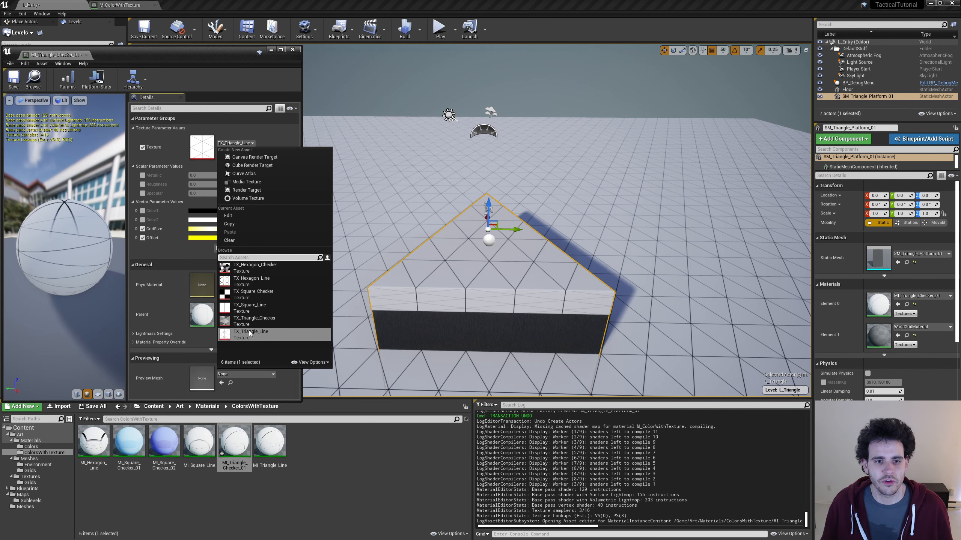
click(252, 321)
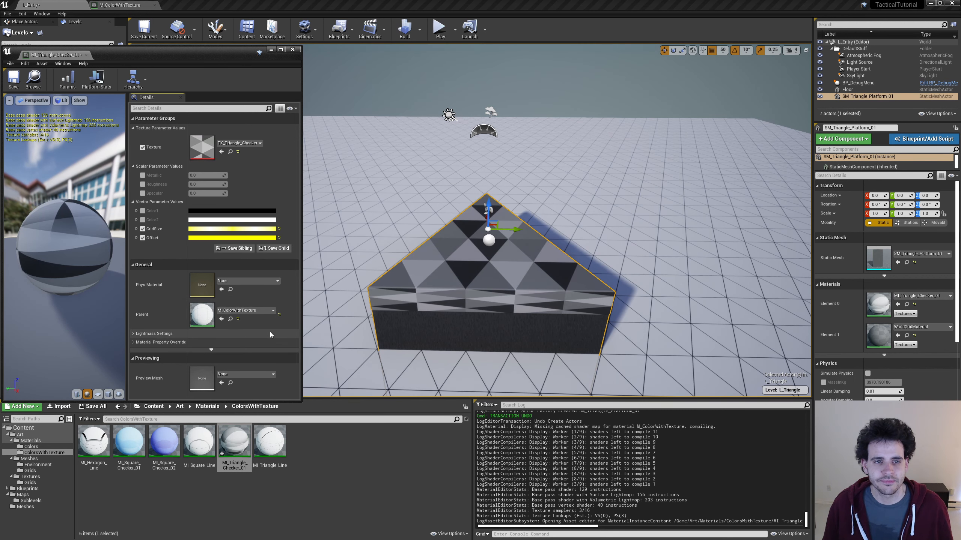
Enable the Color1 and Color2 parameters of MI_Triangle_Checker_01 and set Color1 to red.
click(143, 211)
click(143, 220)
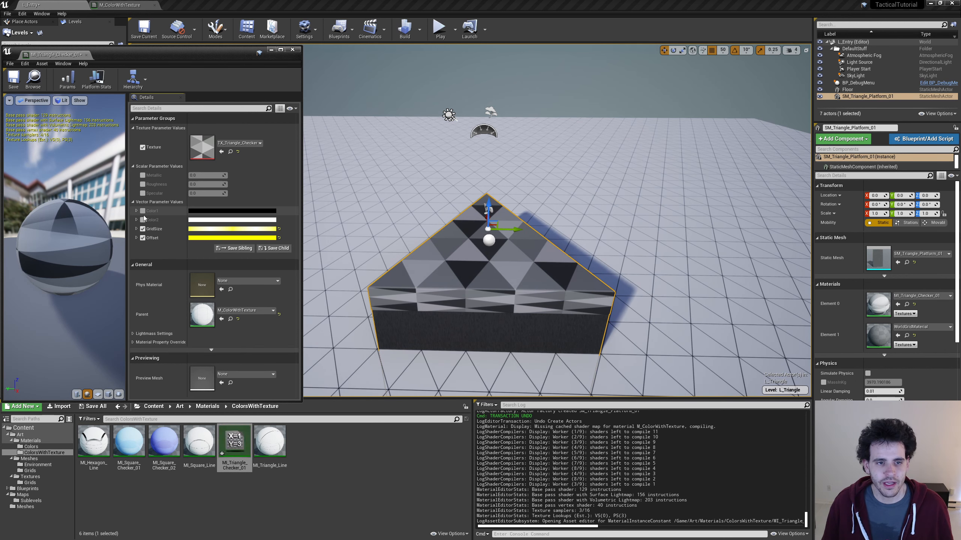
click(210, 210)
click(294, 276)
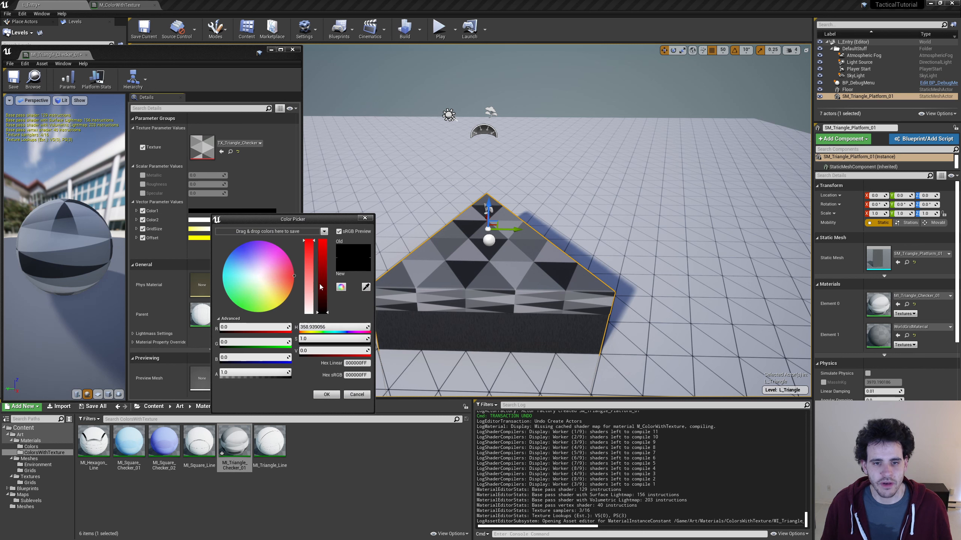
drag(324, 313, 323, 259)
click(334, 395)
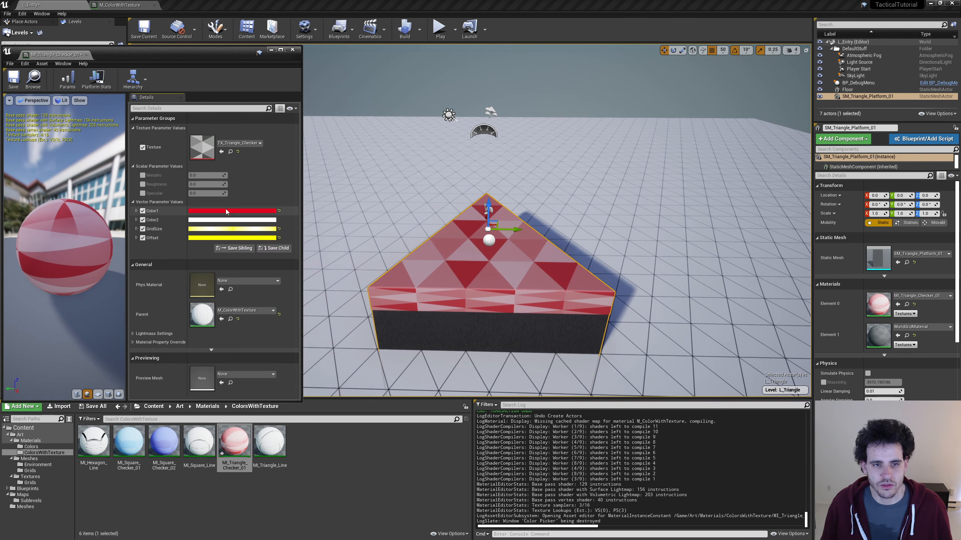
Set Color2 to light orange and Color1 to a darker orange, hex sRGB DF9046FF.
click(226, 220)
click(301, 293)
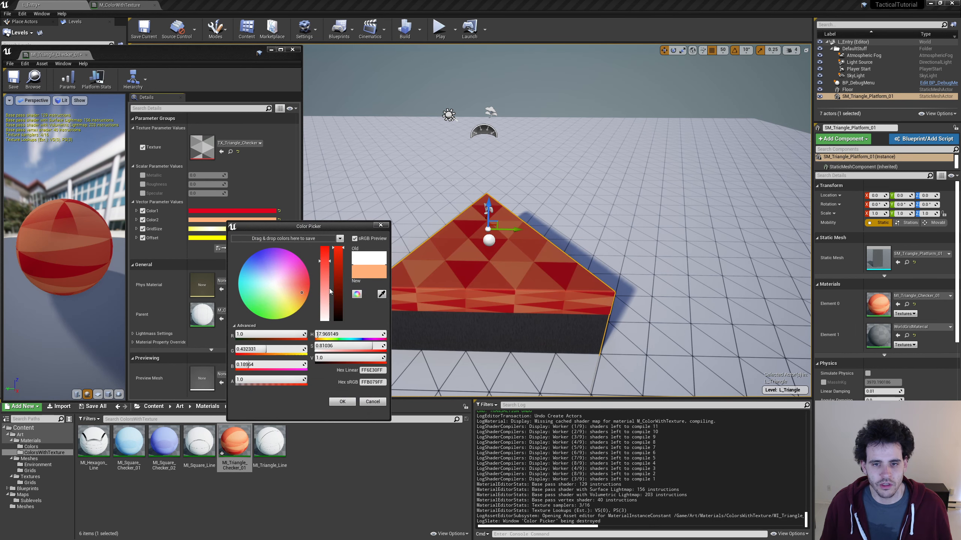
click(326, 257)
drag(338, 252, 338, 256)
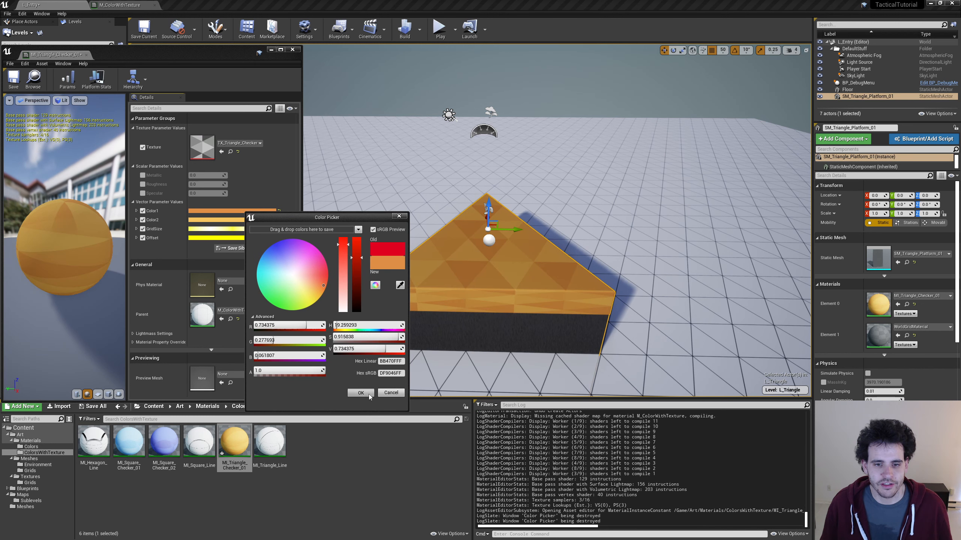
click(360, 394)
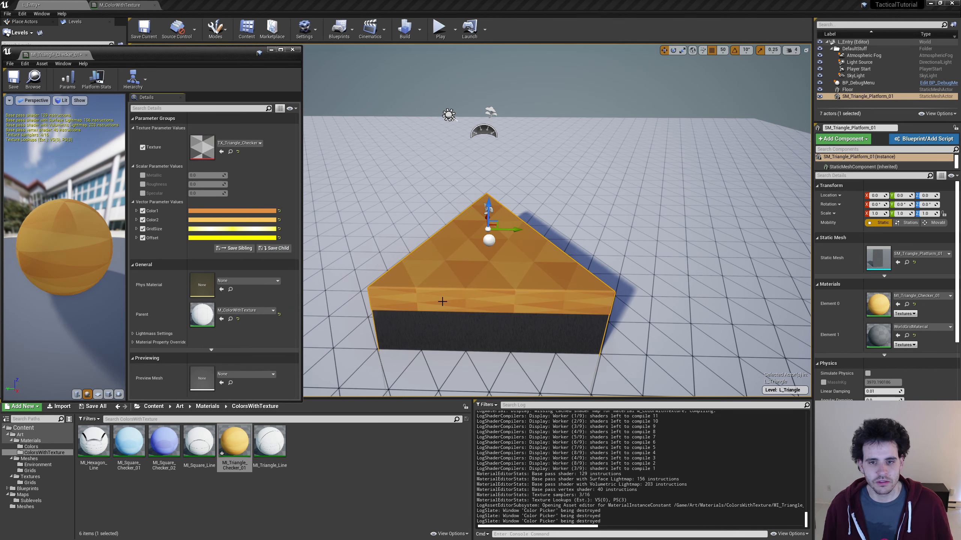
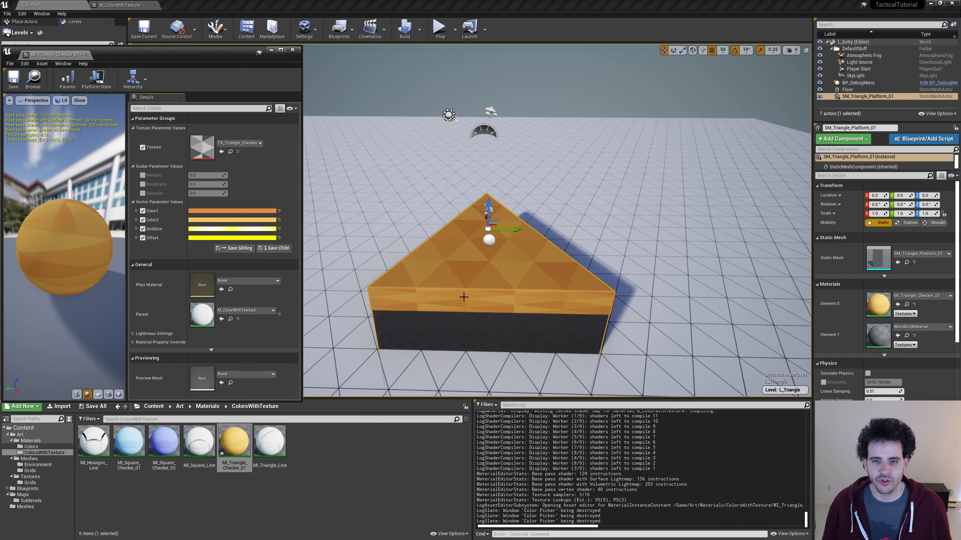
Set the B value of the GridSize parameter in MI_Triangle_Checker_01 to 500, then save and close the material instance.
click(136, 229)
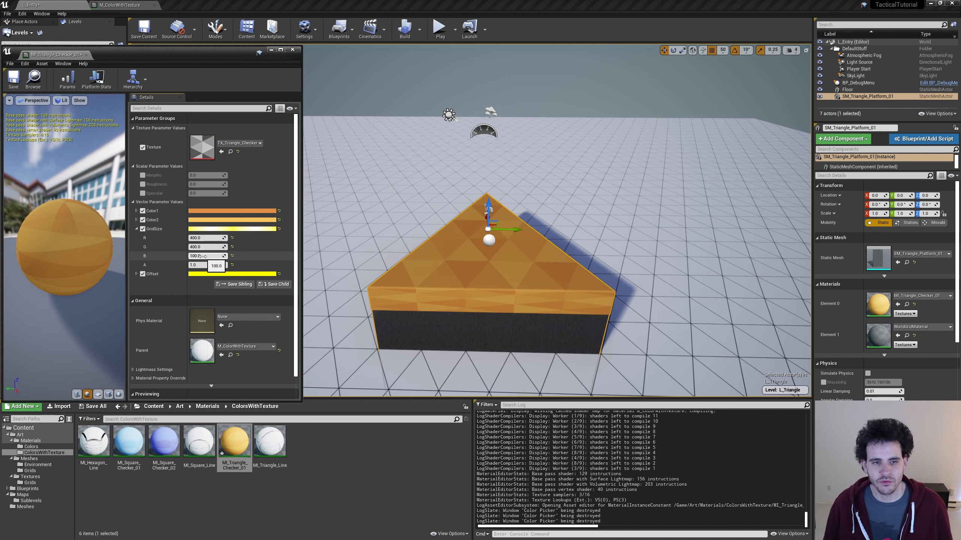
drag(204, 256, 250, 256)
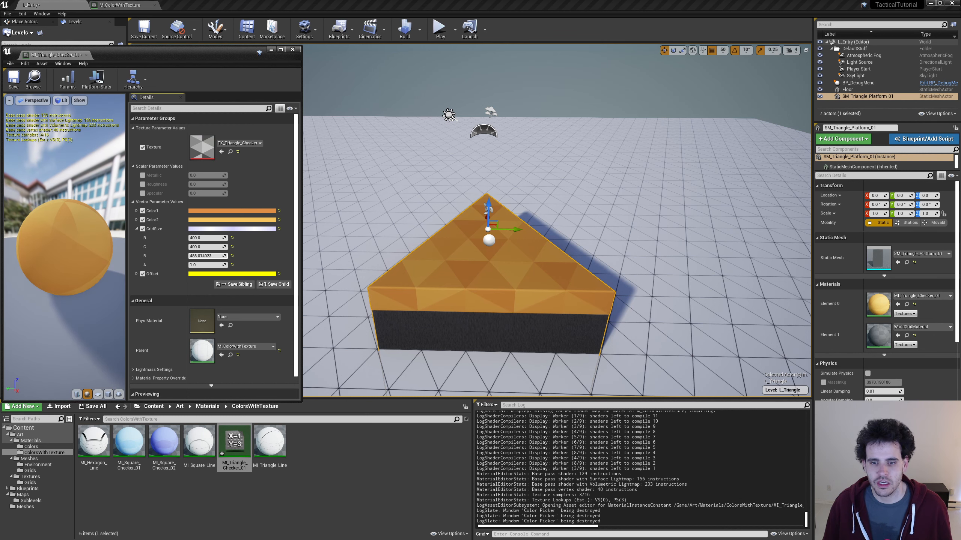
text(5)
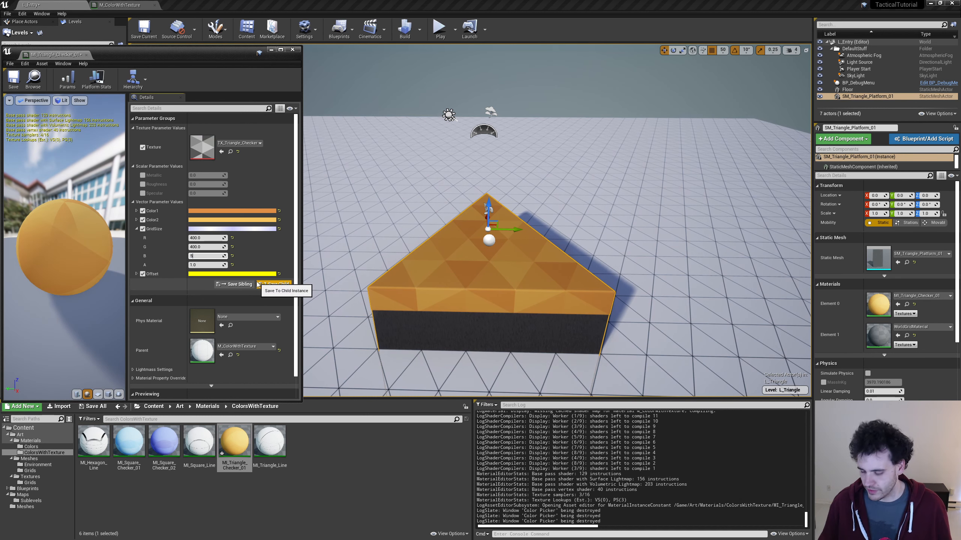
text(00)
key(Return)
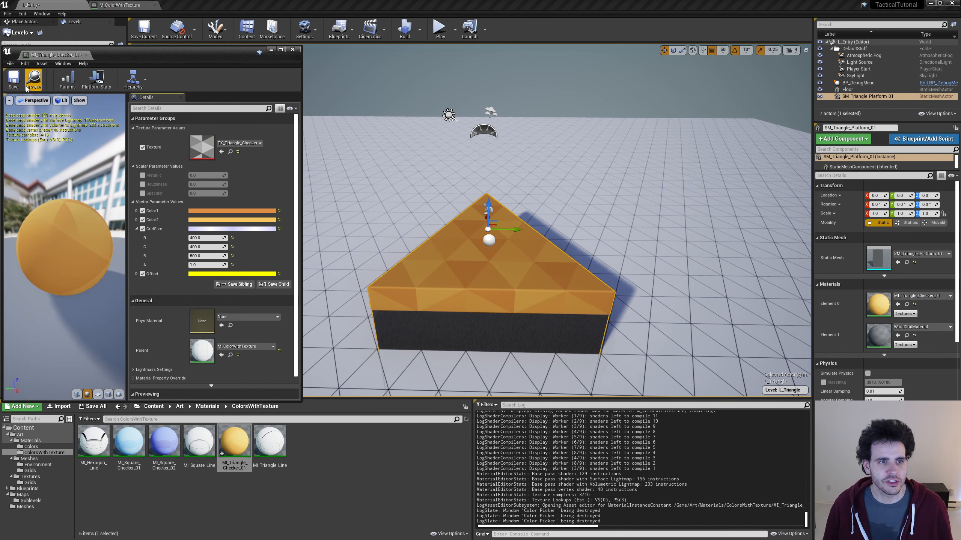
click(13, 78)
click(87, 55)
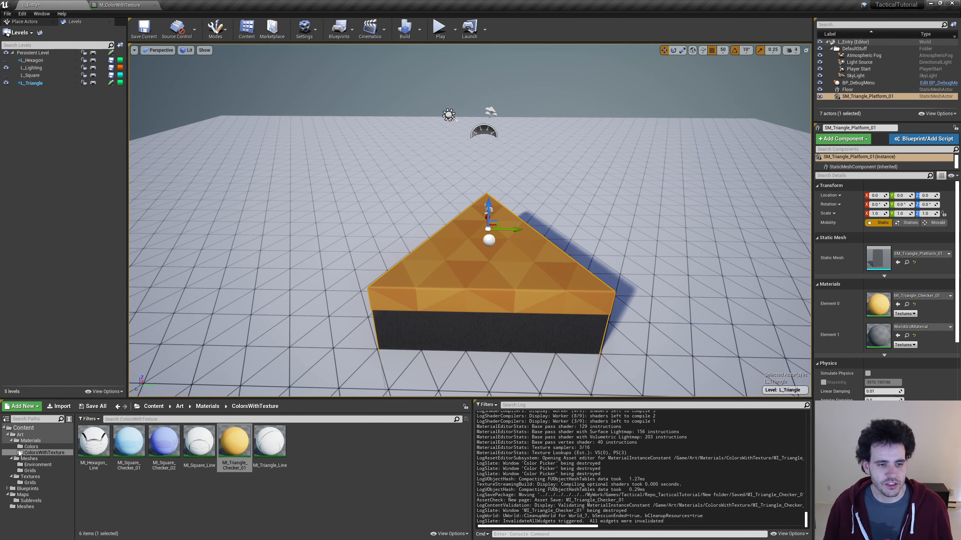
Duplicate MI_Red_01 in the Colors folder as MI_Red_02 and open the copy for editing.
click(30, 447)
click(194, 450)
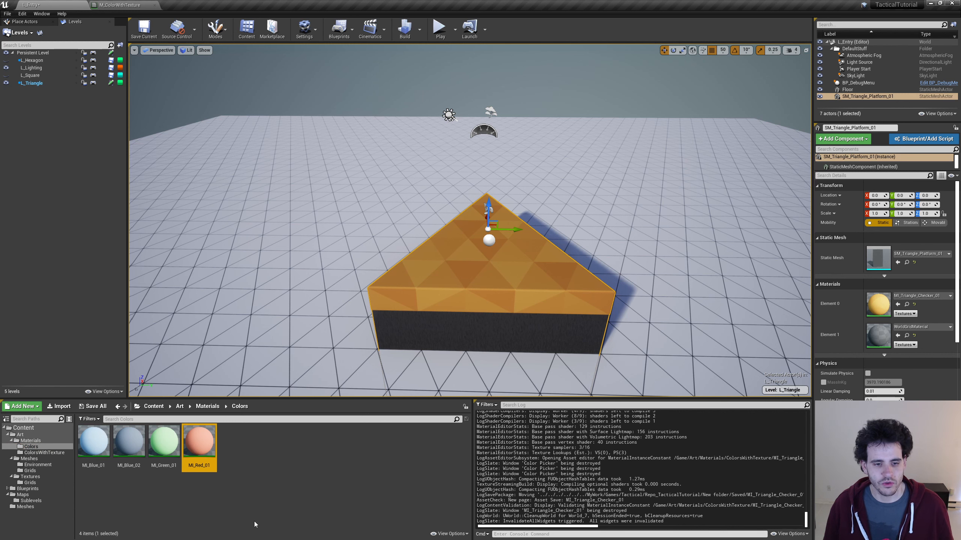
key(ctrl+w)
key(Return)
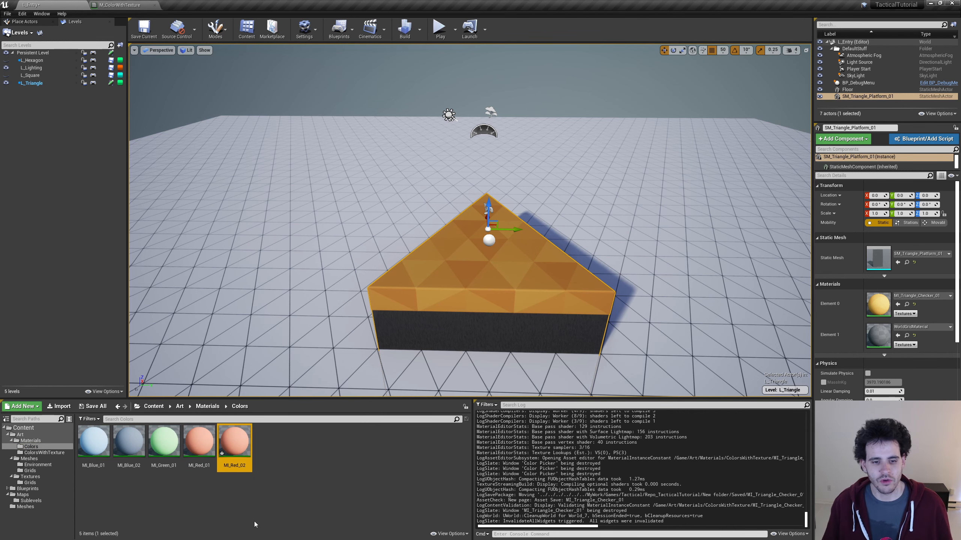
key(Return)
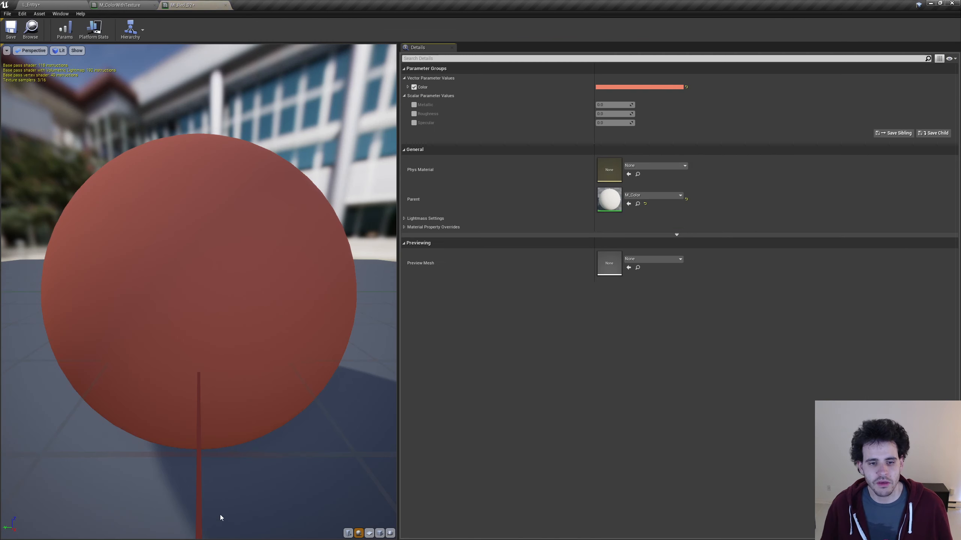
Set the copied material instance's Color to light orange, hex sRGB EBBB74FF, and rename it MI_Orange_01.
click(617, 89)
mouse_move(685, 159)
mouse_down()
mouse_move(704, 167)
mouse_move(691, 166)
mouse_up()
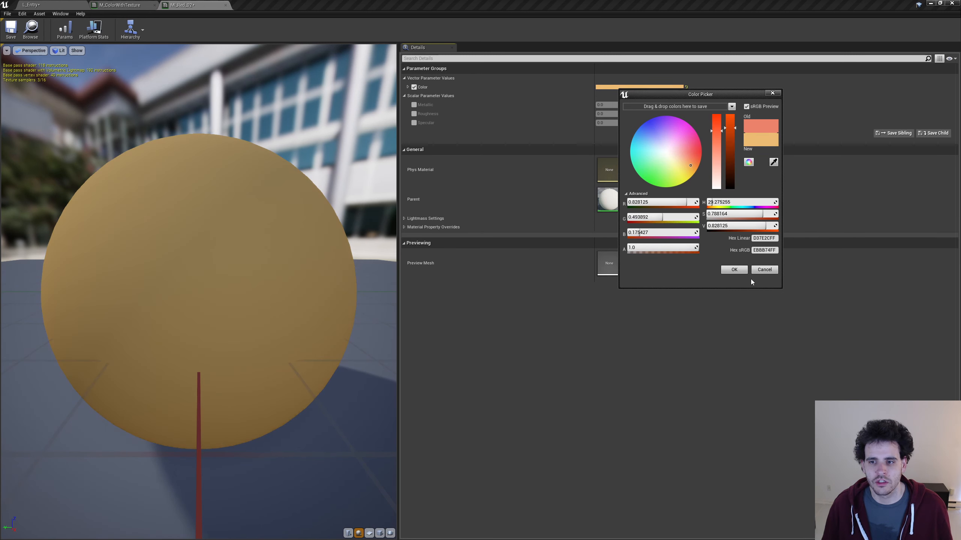
click(734, 270)
click(226, 5)
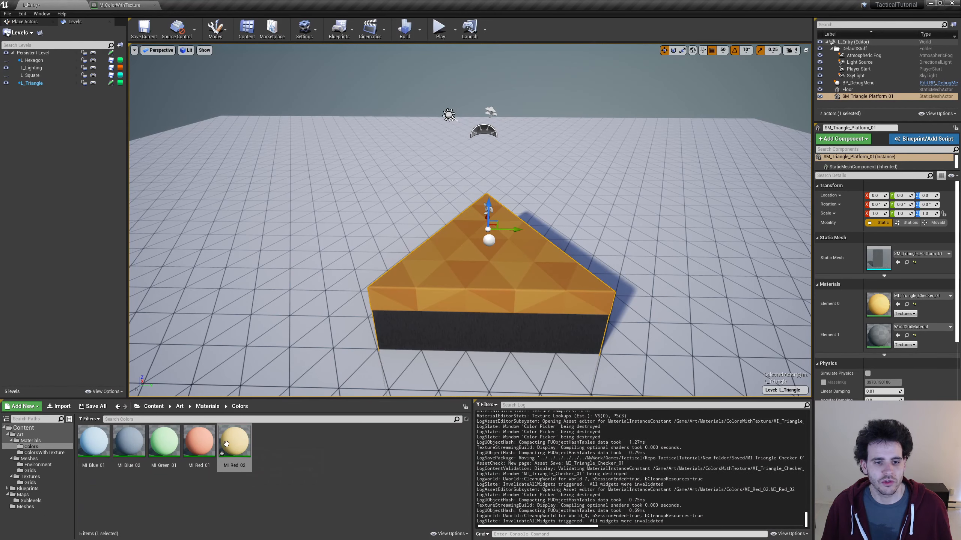
key(F2)
text(MI_Orange_01)
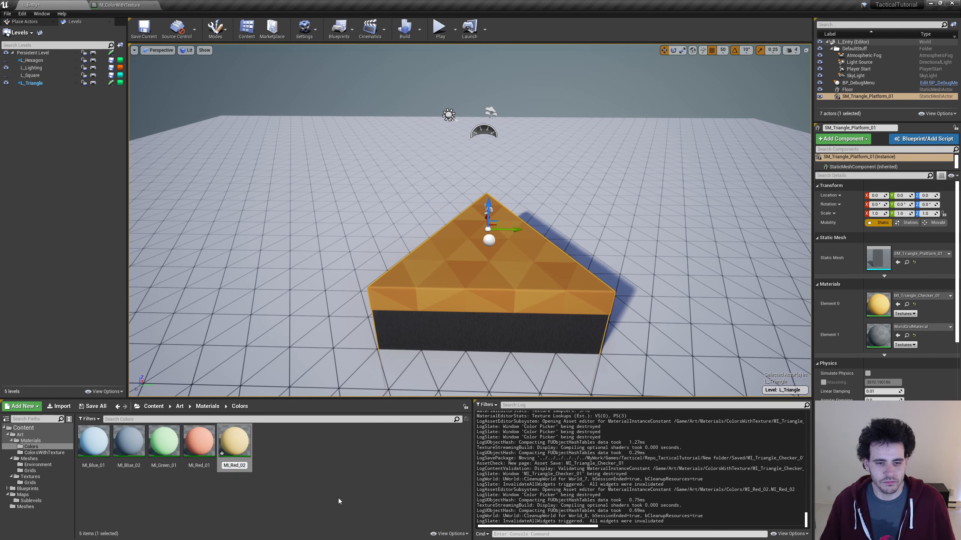
key(Return)
Apply MI_Orange_01 to the lower part of the triangle platform and keep the platform selected.
drag(199, 441, 446, 320)
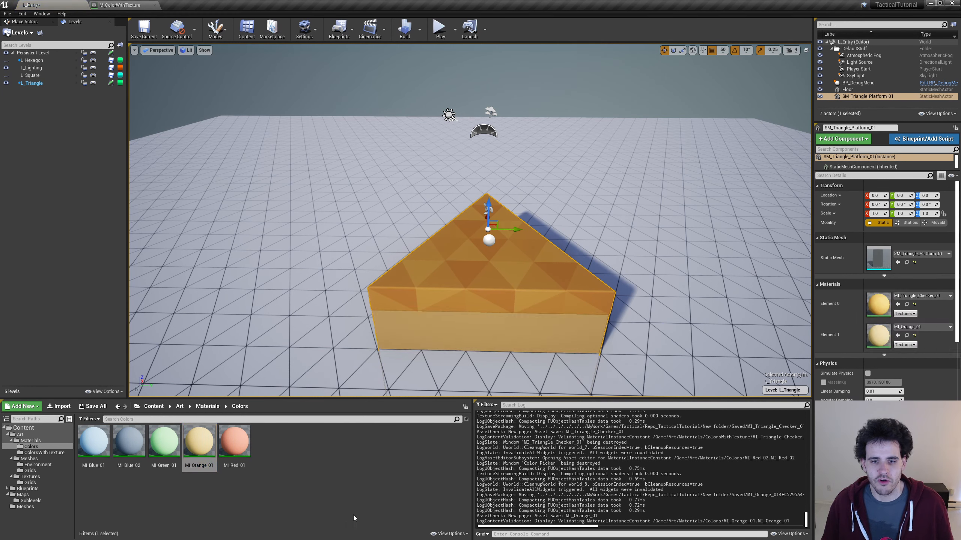
click(611, 369)
click(571, 342)
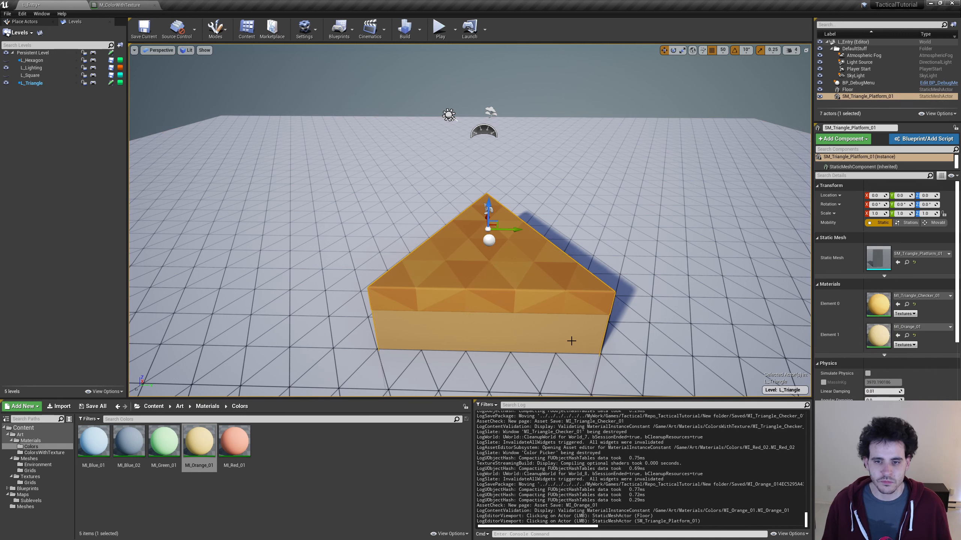
Copy the triangle platform and move the copy along Y until it sits beside the original.
right_drag(580, 328, 581, 340)
key(ctrl+c)
key(ctrl+v)
drag(519, 204, 706, 204)
Add a third triangle platform copy behind the first two at X 1000, Y 500, forming the tip of a larger triangle.
right_drag(665, 291, 544, 329)
scroll(533, 206, down, 3)
key(ctrl+c)
key(ctrl+v)
drag(500, 213, 638, 111)
right_drag(337, 260, 419, 219)
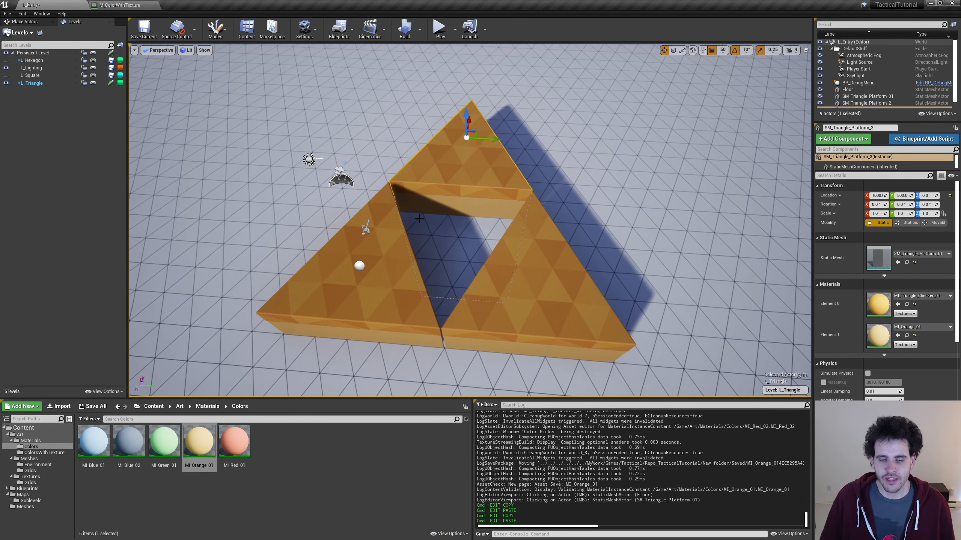
Copy the tip platform, rotate the copy 180° about Z and move it to X 0, Y 500 to fill the central gap.
key(ctrl+c)
key(ctrl+v)
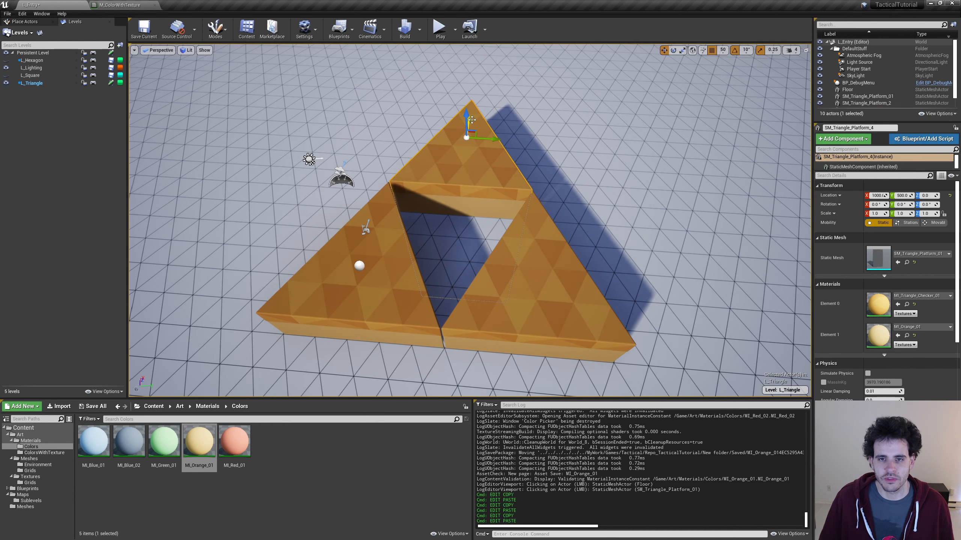
drag(469, 121, 469, 222)
key(e)
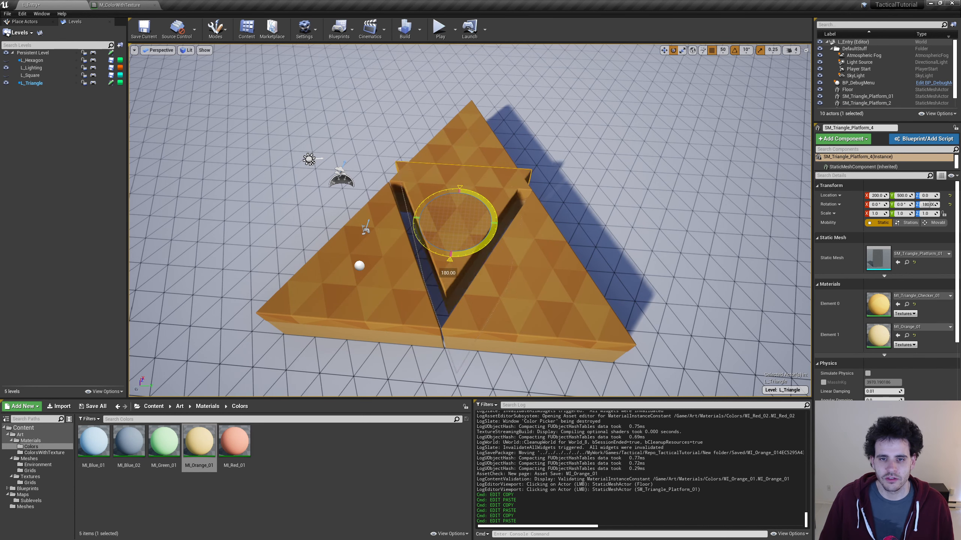
key(w)
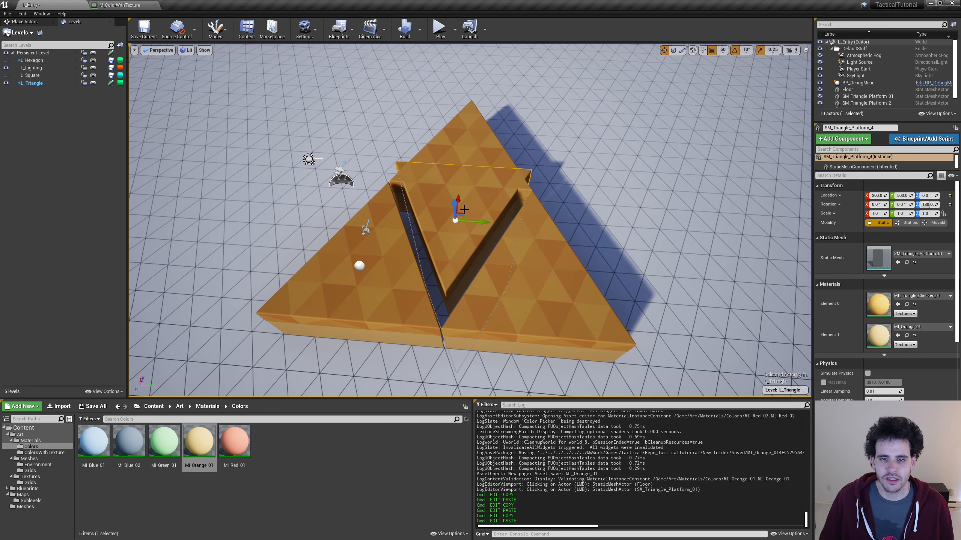
drag(462, 213, 459, 239)
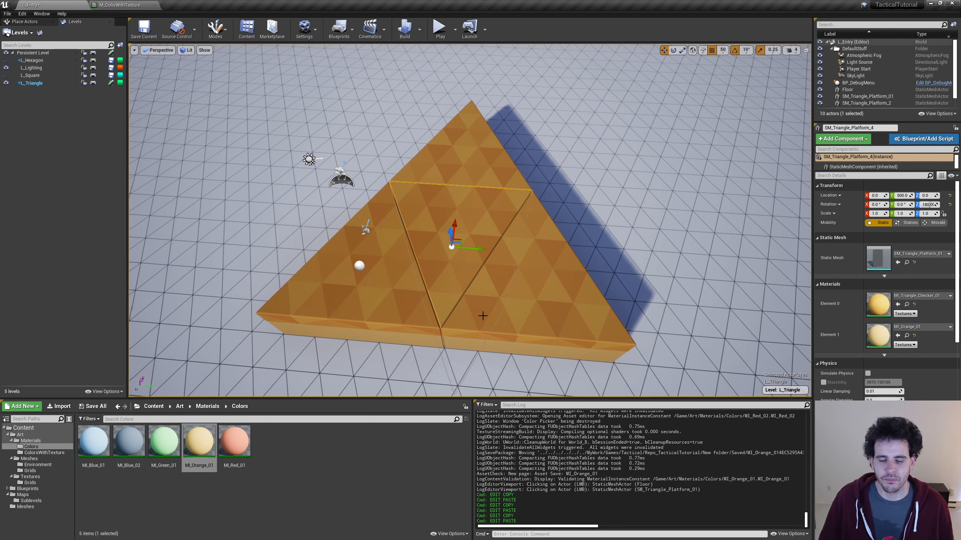
alt+drag(483, 315, 460, 267)
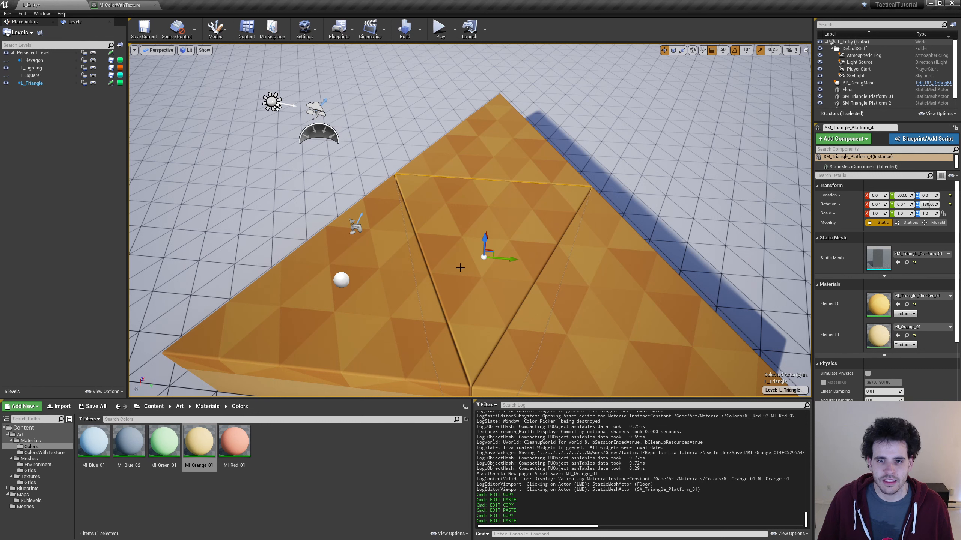
Duplicate MI_Triangle_Checker_01 as MI_Triangle_Checker_02, open it and apply it to the upper part of the central triangle platform.
click(41, 452)
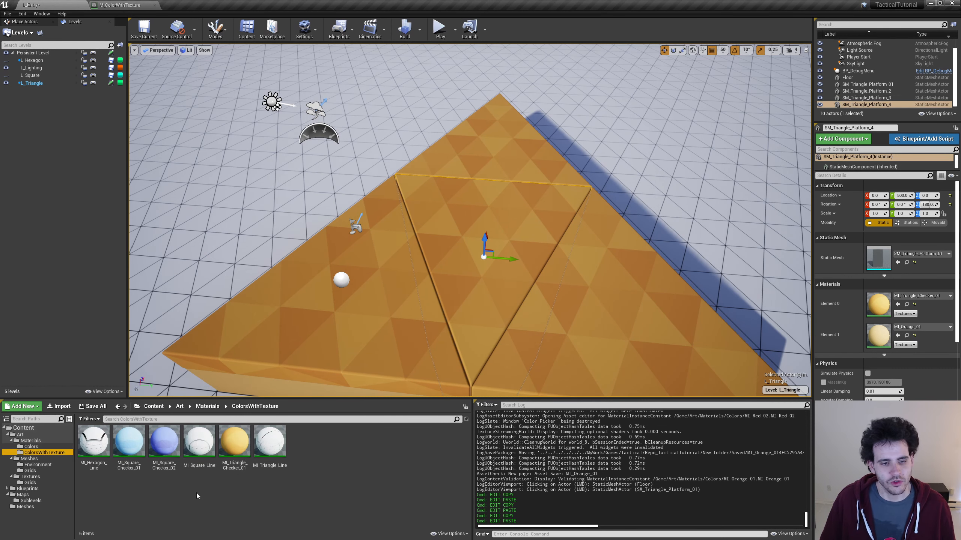
click(234, 455)
key(ctrl+w)
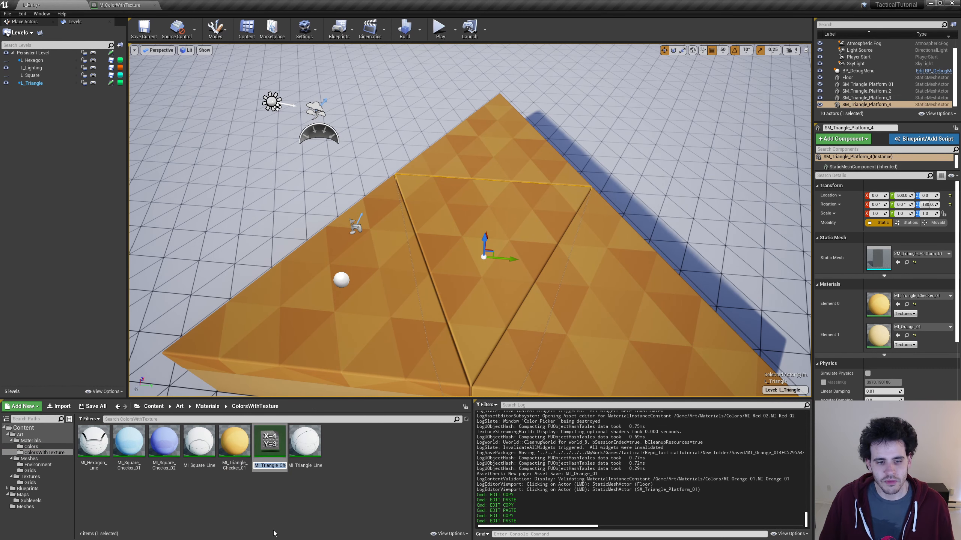
key(Return)
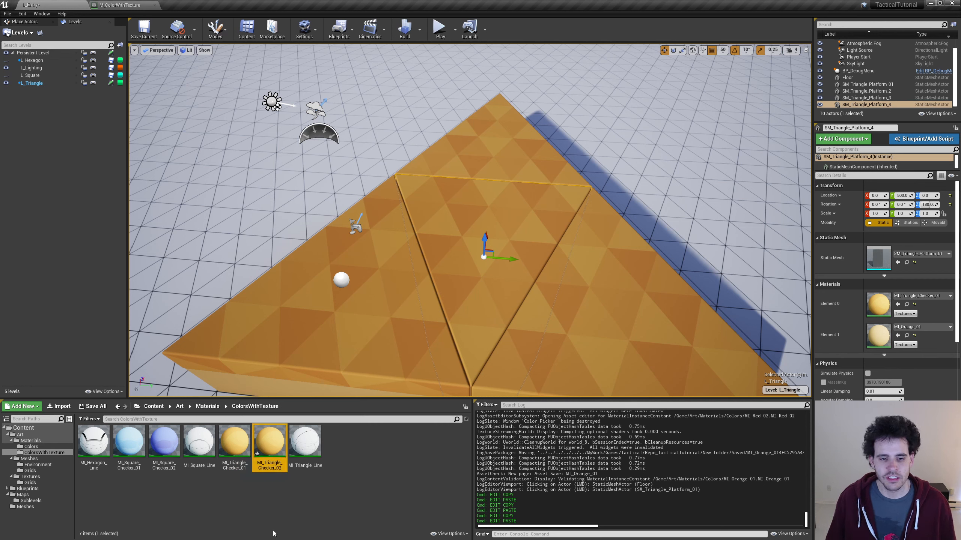
double_click(270, 446)
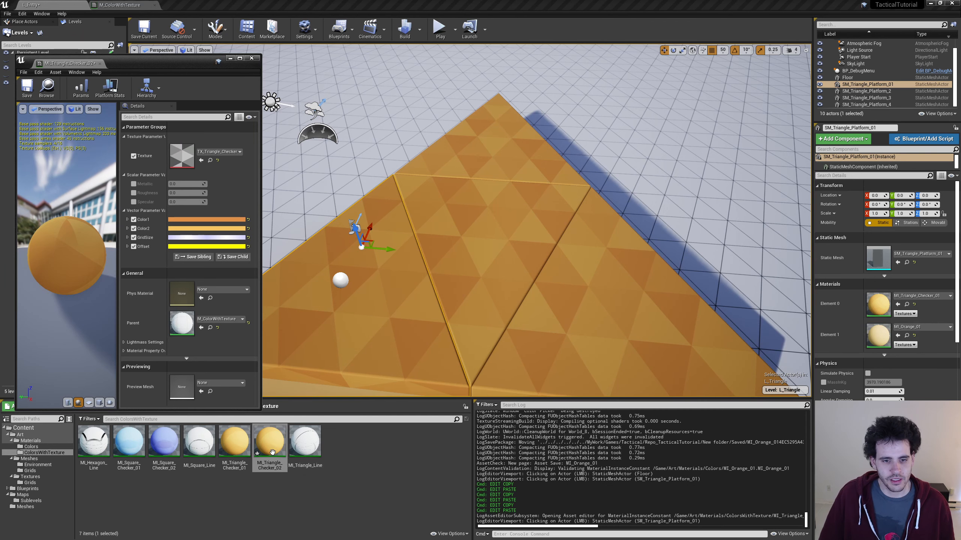
drag(273, 452, 509, 224)
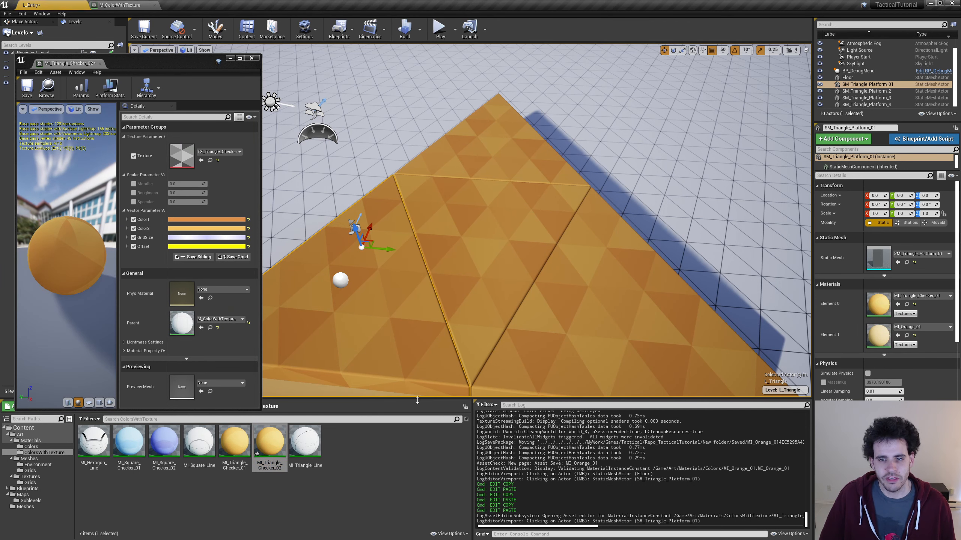
Set MI_Triangle_Checker_02's Color1 to red-orange DF6C47FF and Color2 to light orange F6B271FF in hex sRGB, and save the instance.
click(189, 219)
drag(269, 294, 270, 287)
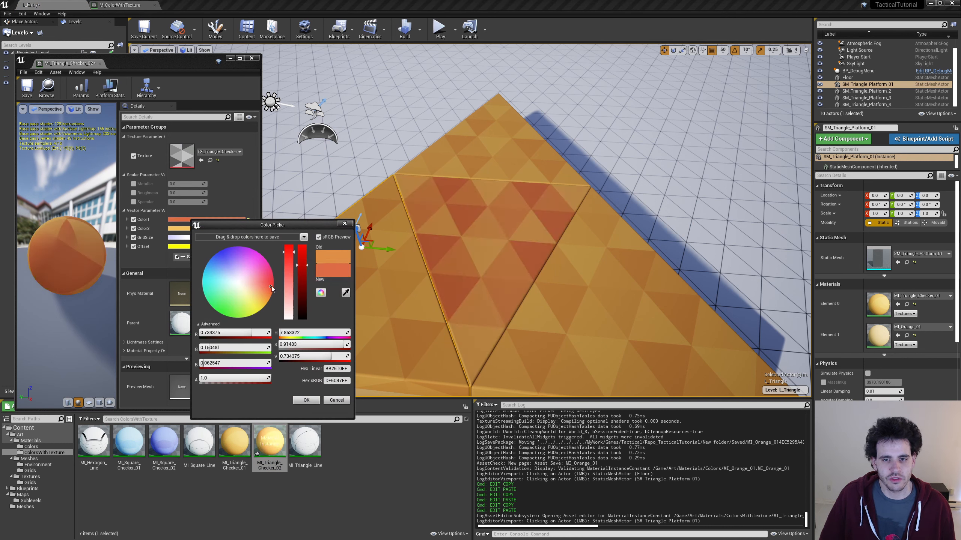
click(306, 400)
click(230, 228)
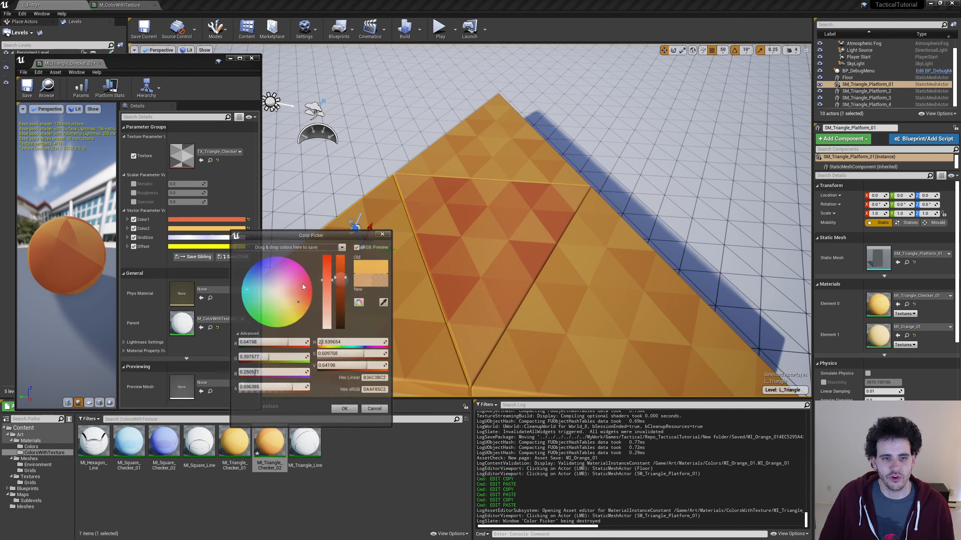
drag(305, 308, 305, 307)
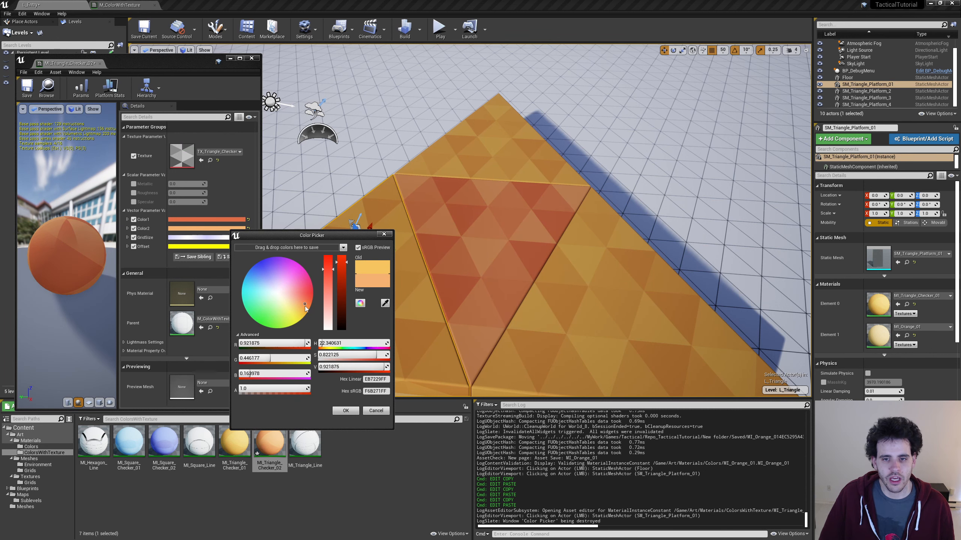
click(351, 412)
click(27, 86)
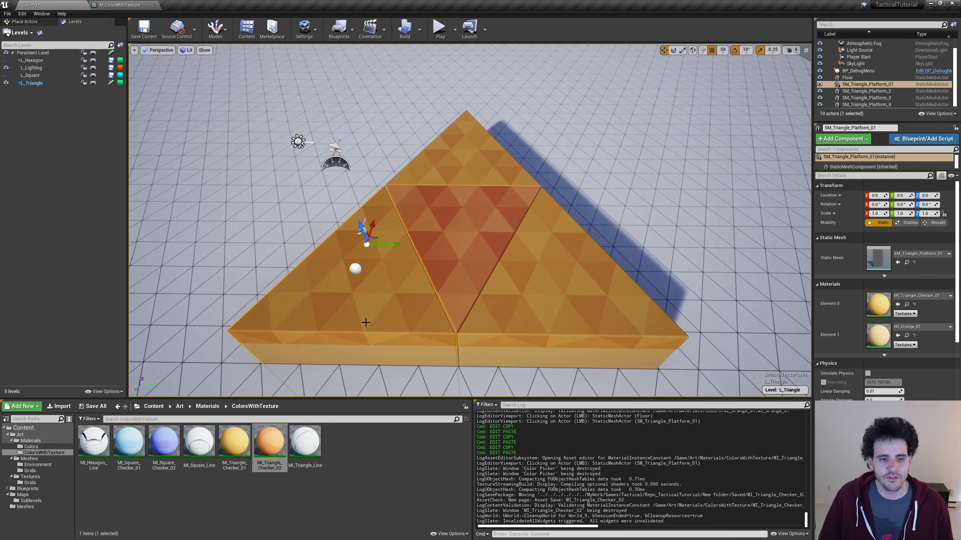
Switch from the L_Triangle level to L_Hexagon and reset the hexagon floor's location to the origin.
click(6, 83)
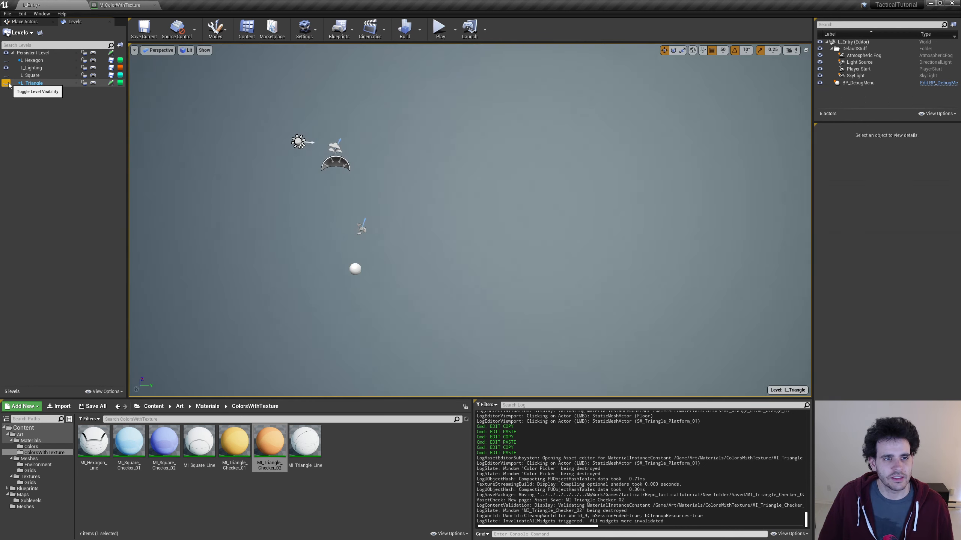
double_click(42, 61)
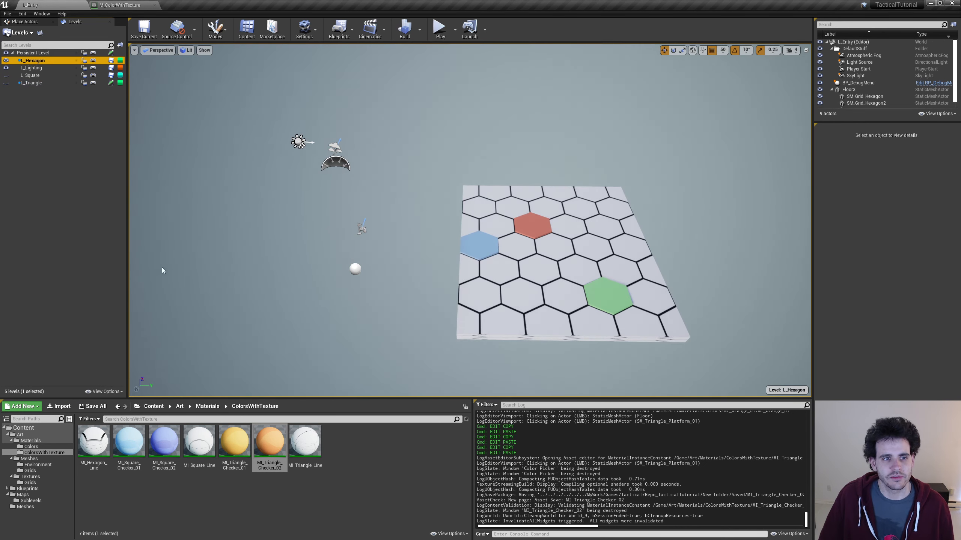
click(508, 292)
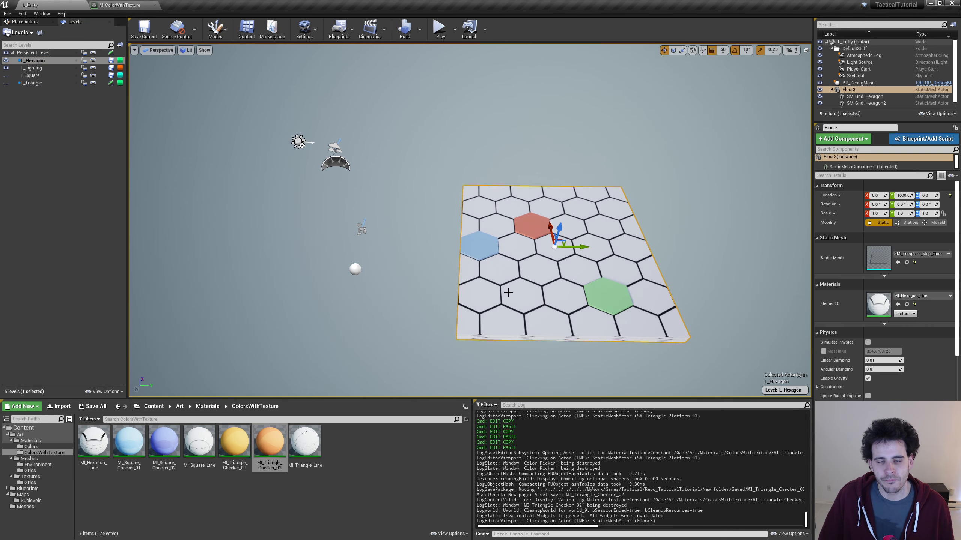
click(950, 195)
Delete the red, blue and green hexagon tiles from the L_Hexagon floor.
click(355, 225)
ctrl+click(293, 242)
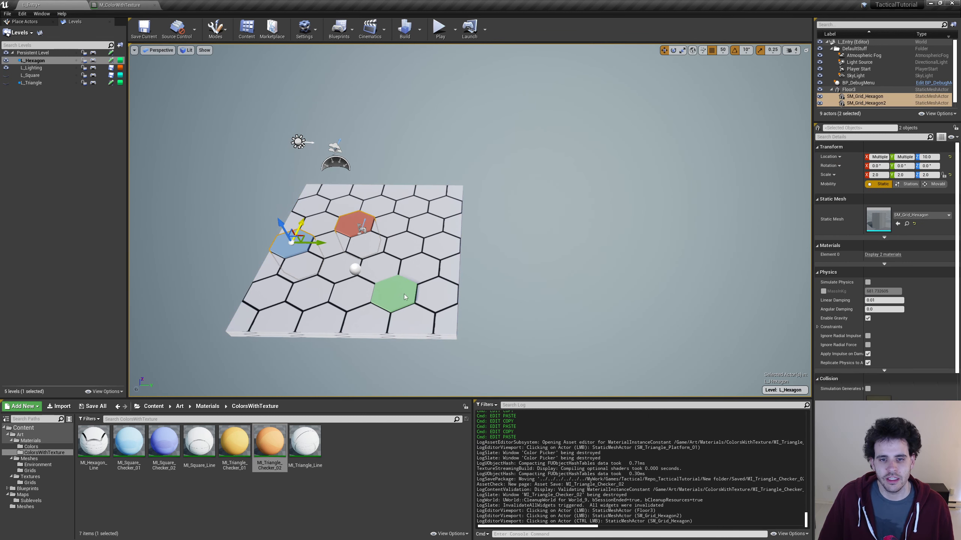
ctrl+click(404, 295)
key(Delete)
Scale the hexagon floor to 10 in X and Y and lower it to Z -250.
click(410, 288)
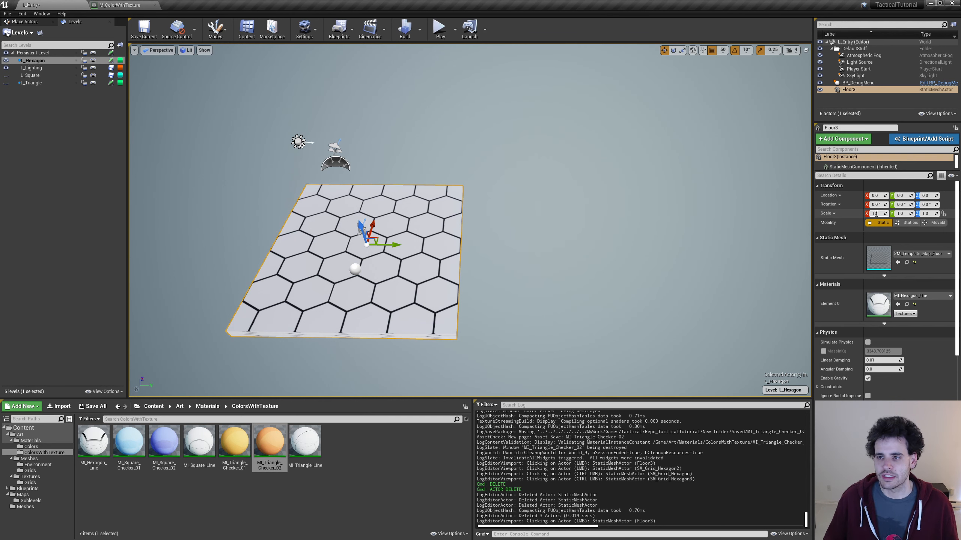
key(Tab)
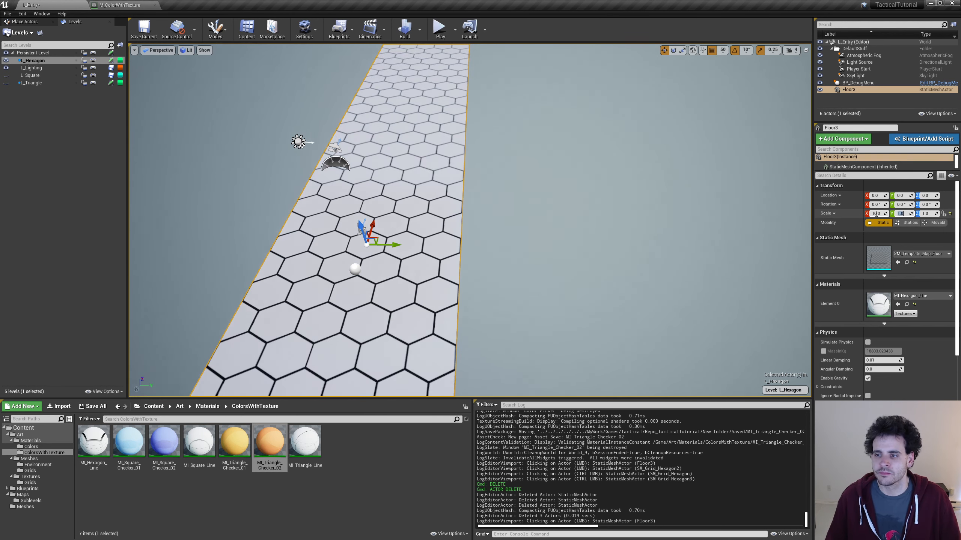
text(10)
key(Return)
drag(362, 230, 344, 278)
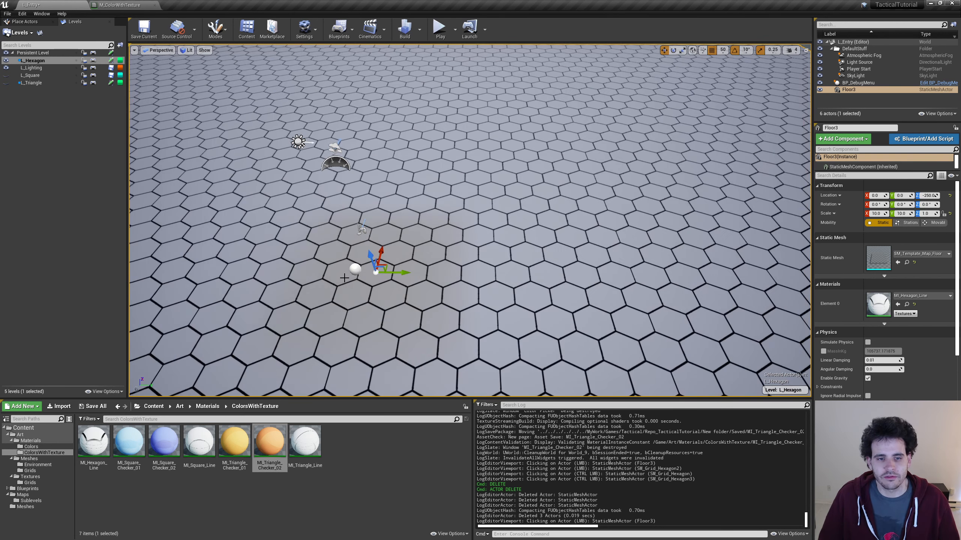
Place the SM_Hexagon_Platform_03 mesh on the hexagon floor and reset its location to the origin.
click(38, 464)
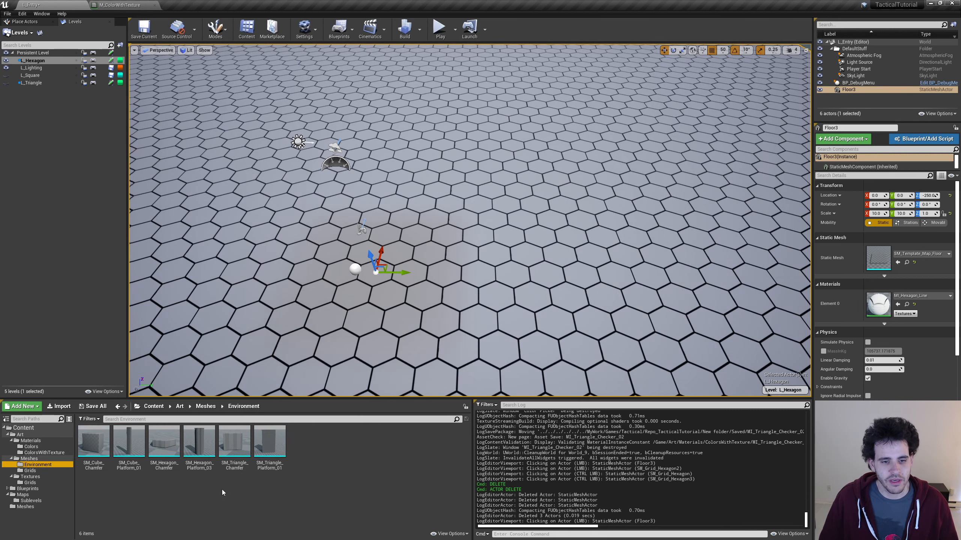
drag(199, 441, 401, 238)
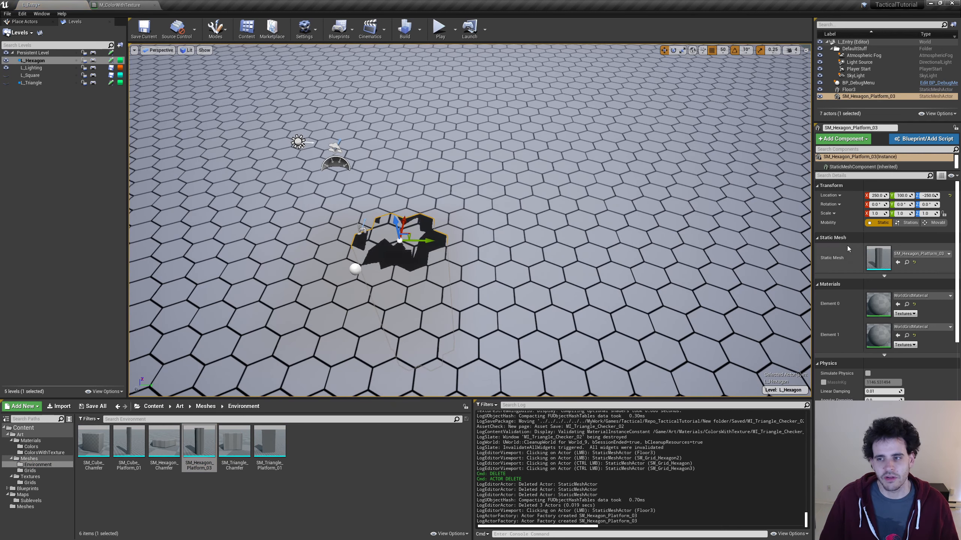
click(950, 195)
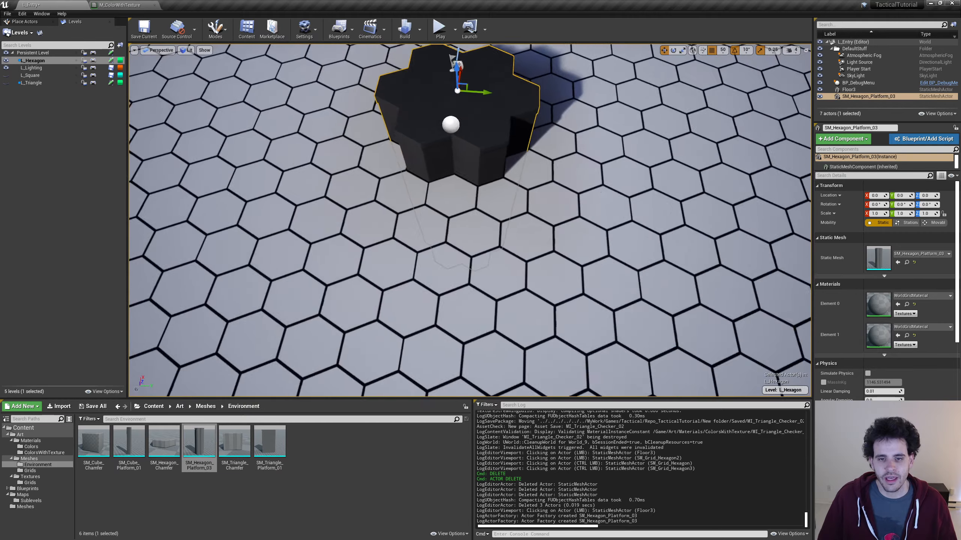
right_drag(450, 265, 431, 322)
right_drag(412, 226, 497, 257)
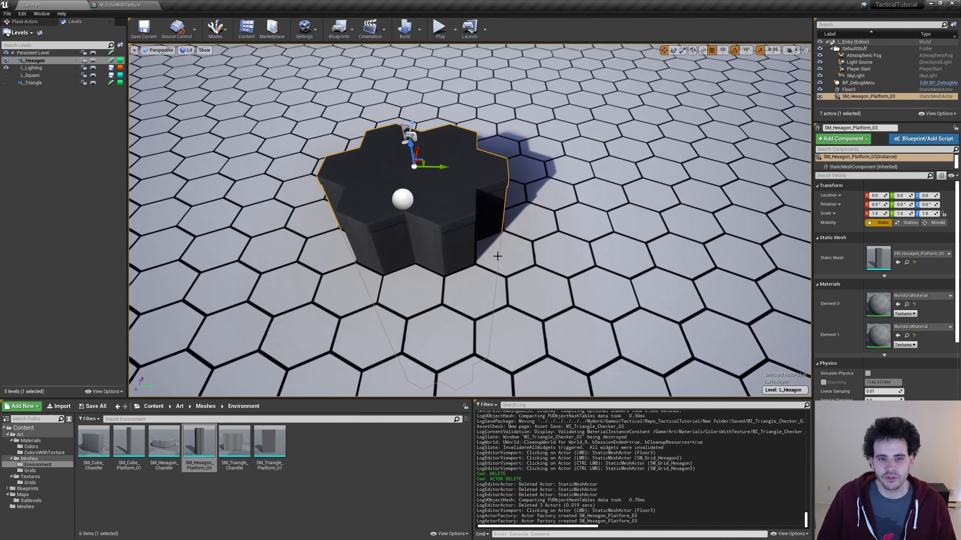
Duplicate the MI_Hexagon_Line material instance in ColorsWithTexture and name the copy MI_Hexagon_Checker_01.
click(44, 453)
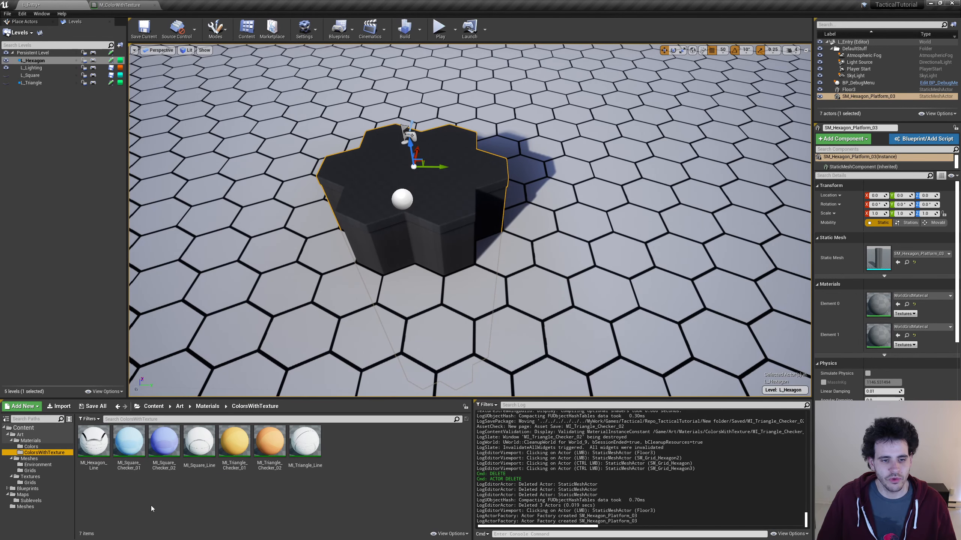
click(93, 444)
key(ctrl+w)
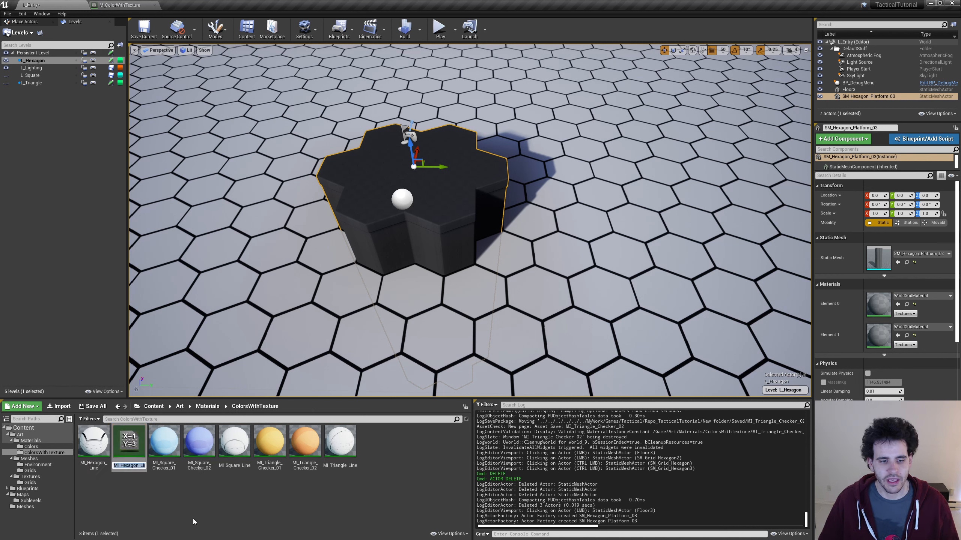
key(End)
key(BackSpace)
key(BackSpace)
key(BackSpace)
key(BackSpace)
key(BackSpace)
text(Checker_)
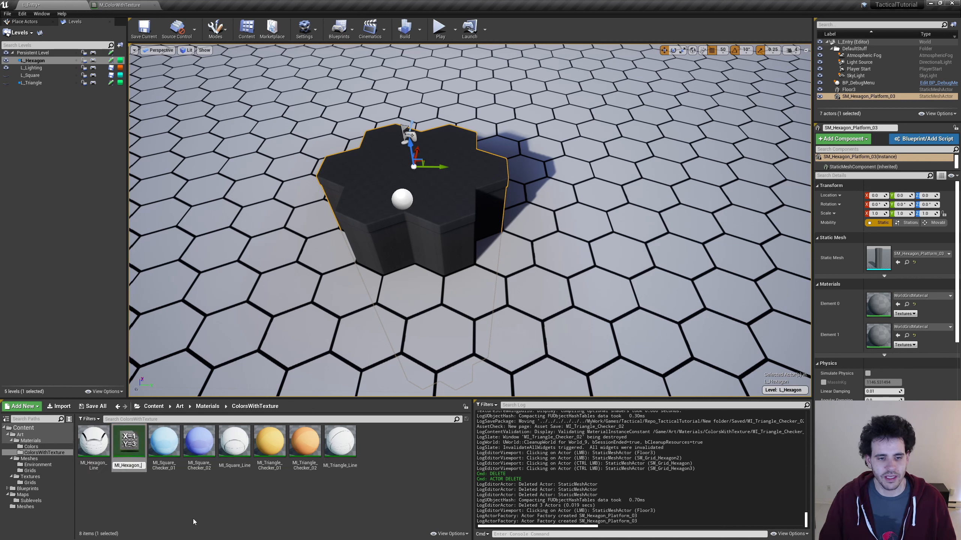
text(01)
key(Return)
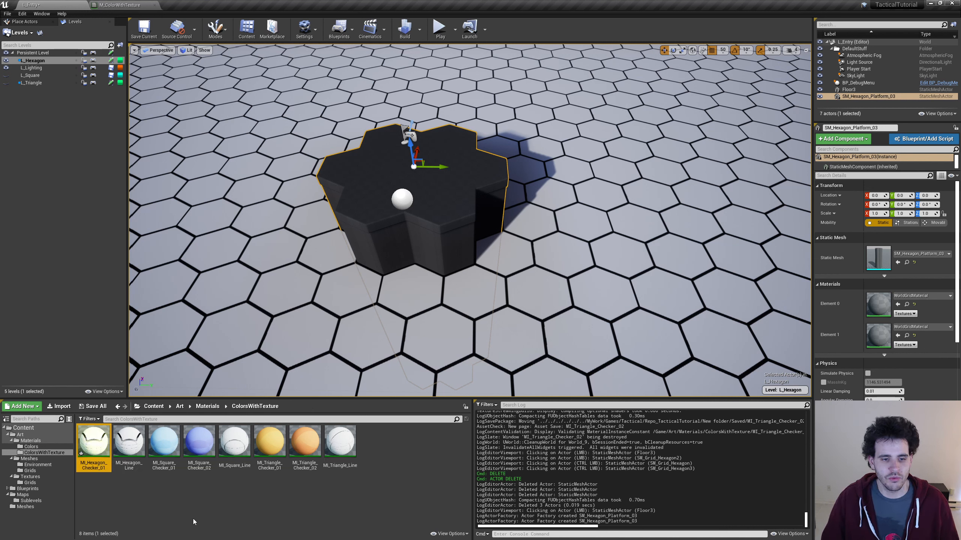
Apply MI_Hexagon_Checker_01 to the hexagon platform's top and set the instance's texture to TX_Hexagon_Checker.
drag(95, 442, 453, 182)
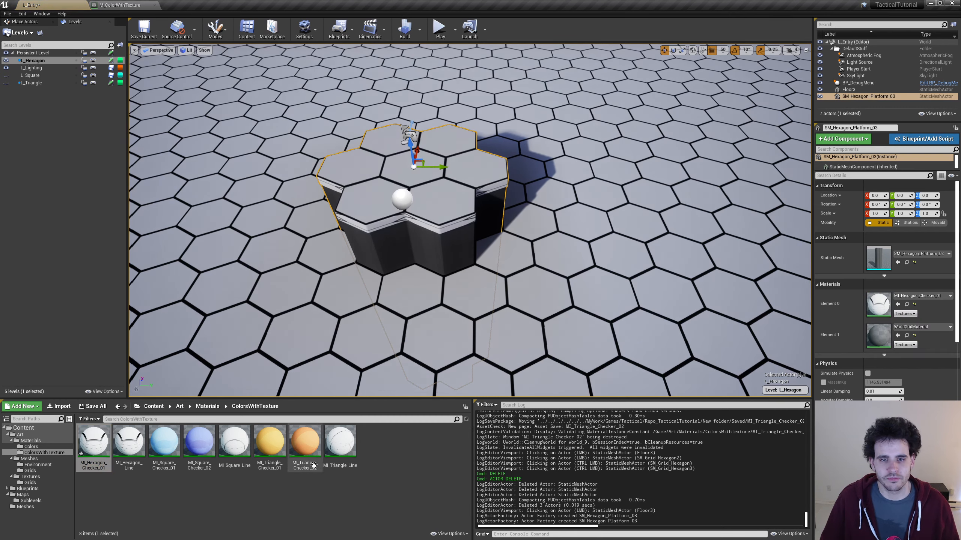
double_click(95, 443)
drag(245, 5, 87, 52)
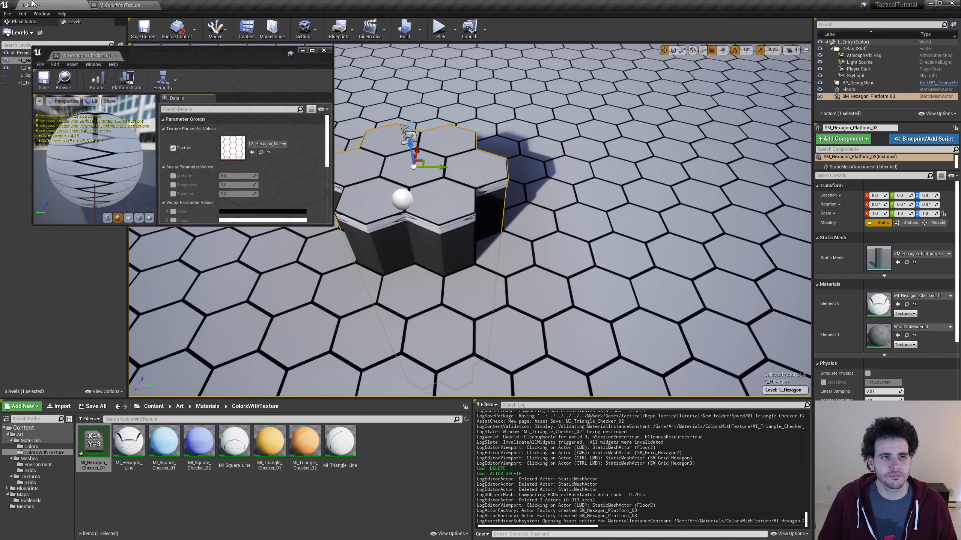
click(209, 140)
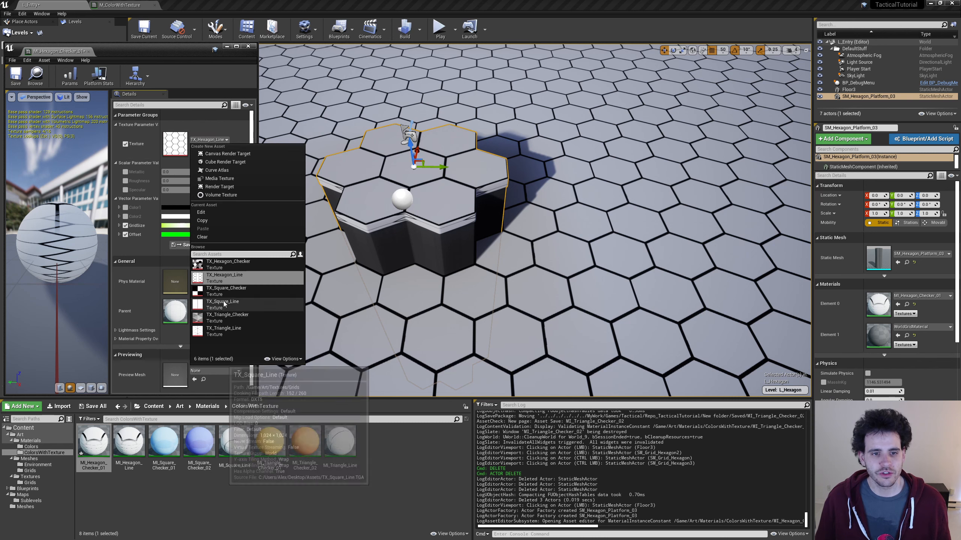
click(220, 264)
right_drag(534, 220, 492, 221)
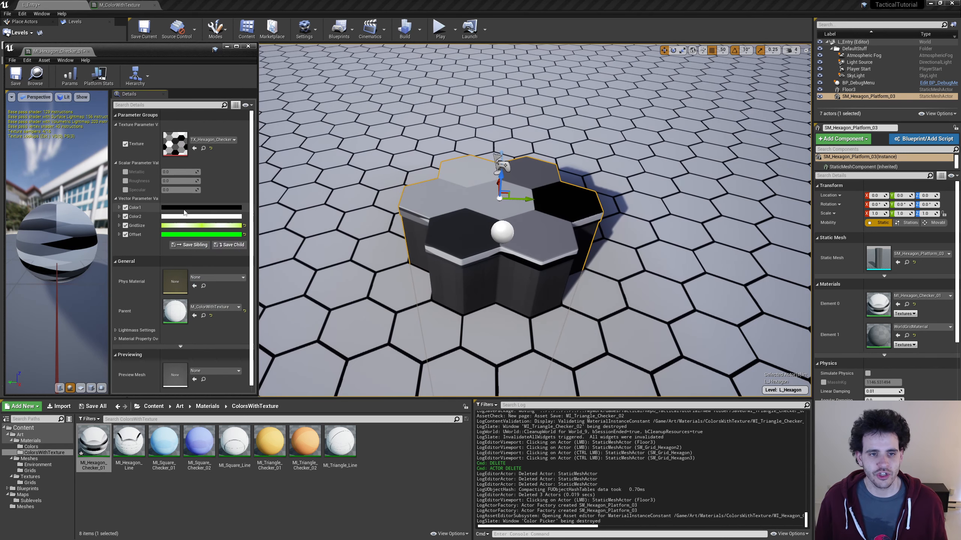
Set MI_Hexagon_Checker_01's Color1 to a dark green and Color2 to a lighter green.
click(185, 208)
click(222, 301)
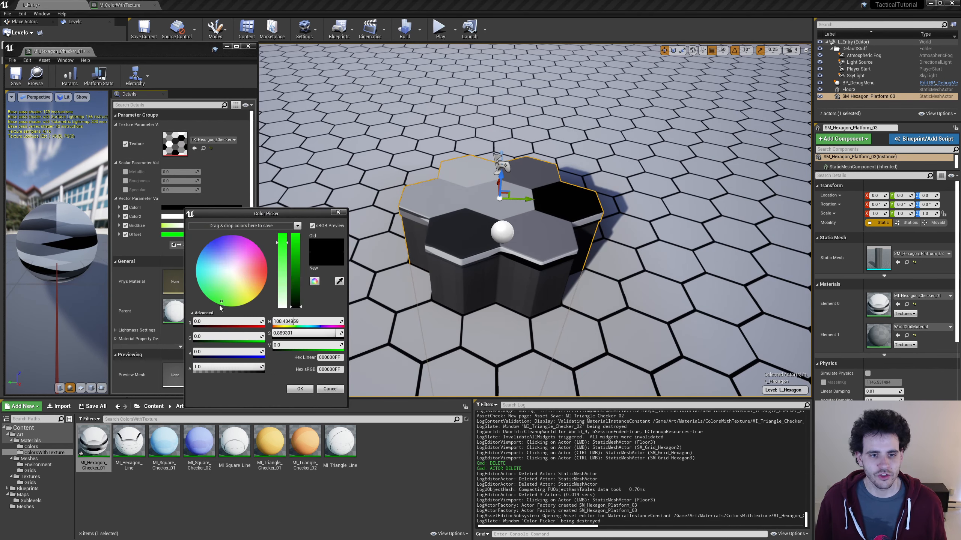
click(295, 291)
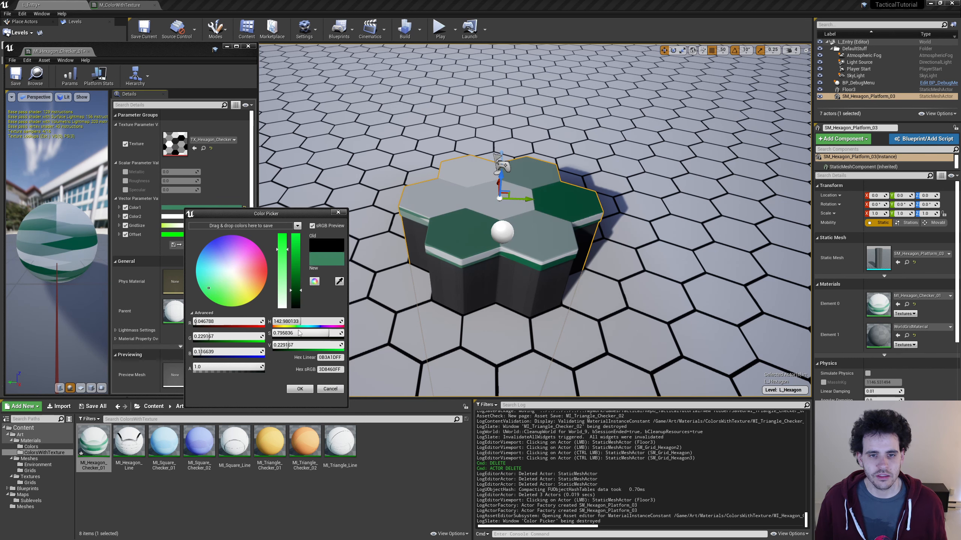
click(308, 393)
click(201, 216)
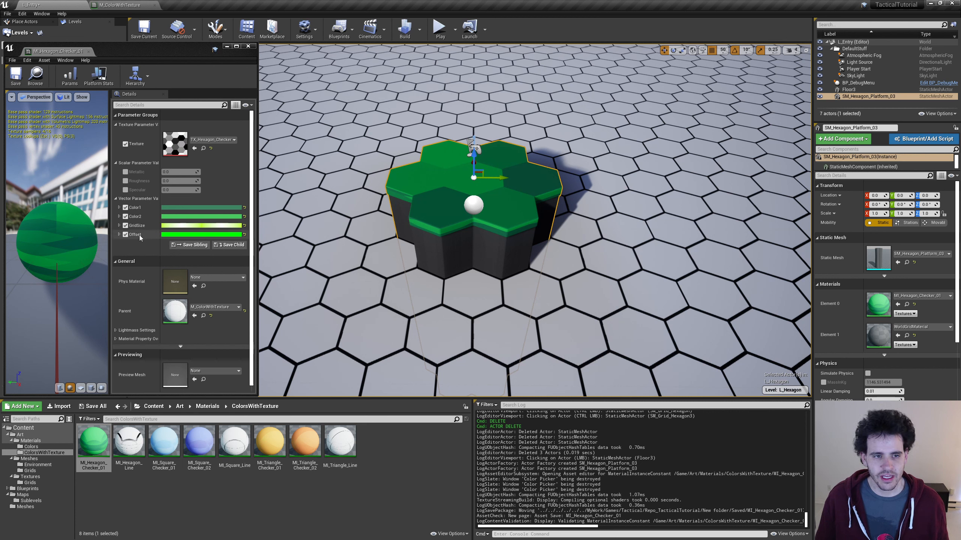
Set MI_Hexagon_Checker_01's GridSize B value to 500, then save and close the instance.
click(119, 225)
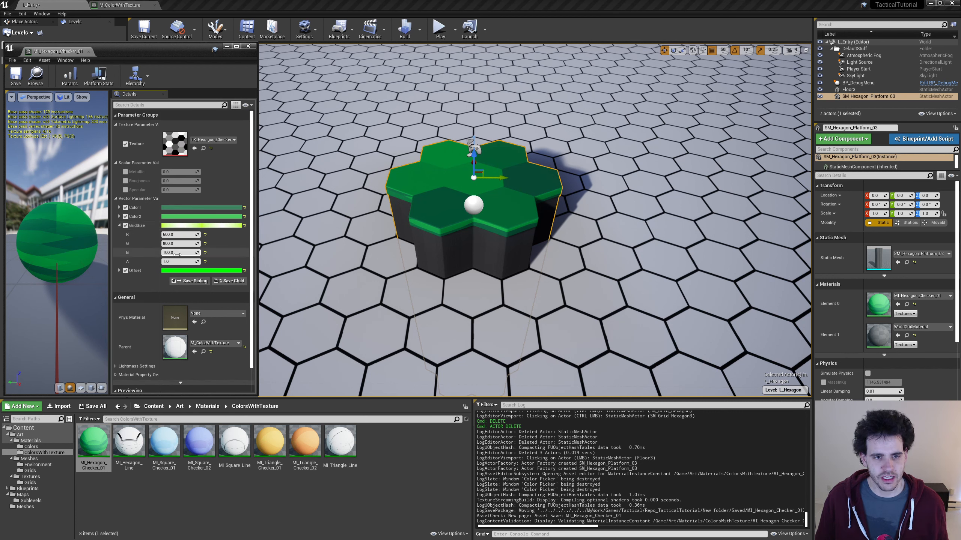
mouse_move(177, 252)
mouse_down()
mouse_move(208, 252)
mouse_move(188, 254)
mouse_up()
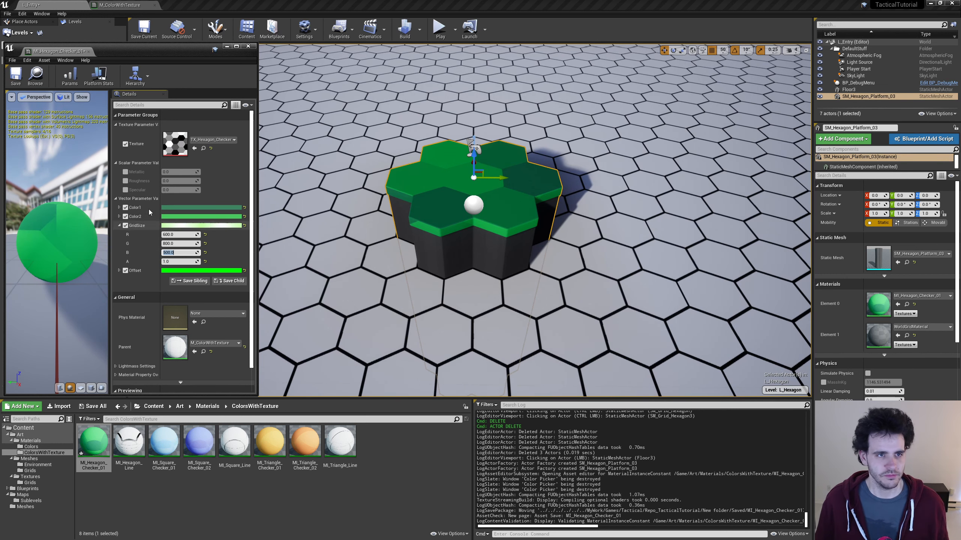
click(16, 83)
click(88, 52)
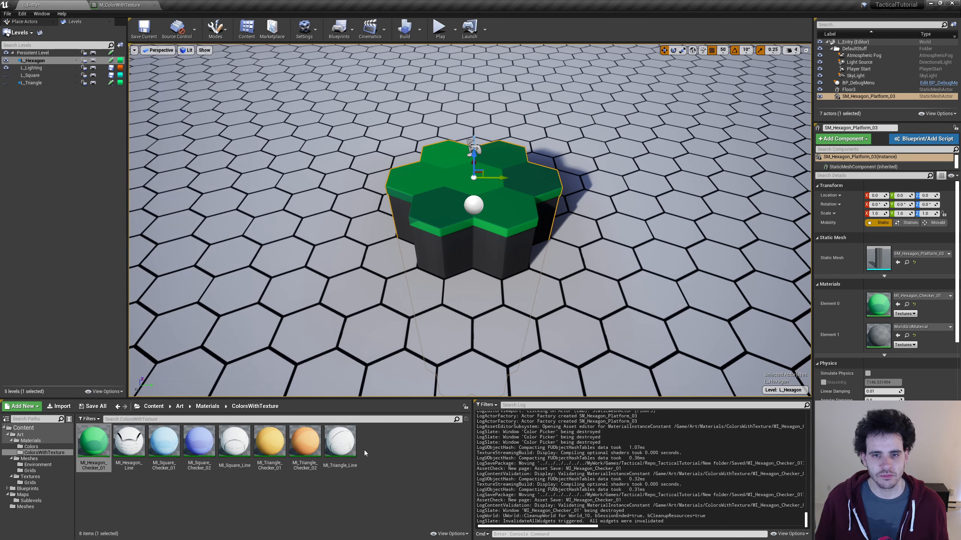
Copy the hexagon platform twice, placing one copy at X 300, Y 400 and another at X 750, Y 300.
mouse_move(538, 246)
right_down()
mouse_move(606, 272)
mouse_move(539, 250)
right_up()
key(ctrl+c)
key(ctrl+v)
drag(375, 140, 593, 92)
key(ctrl+c)
key(ctrl+v)
right_drag(601, 138, 696, 140)
Add two more hexagon platform copies, at X 750, Y -300 and at X 300, Y -400.
key(ctrl+c)
key(ctrl+v)
drag(601, 139, 416, 159)
key(ctrl+c)
key(ctrl+v)
key(ctrl+z)
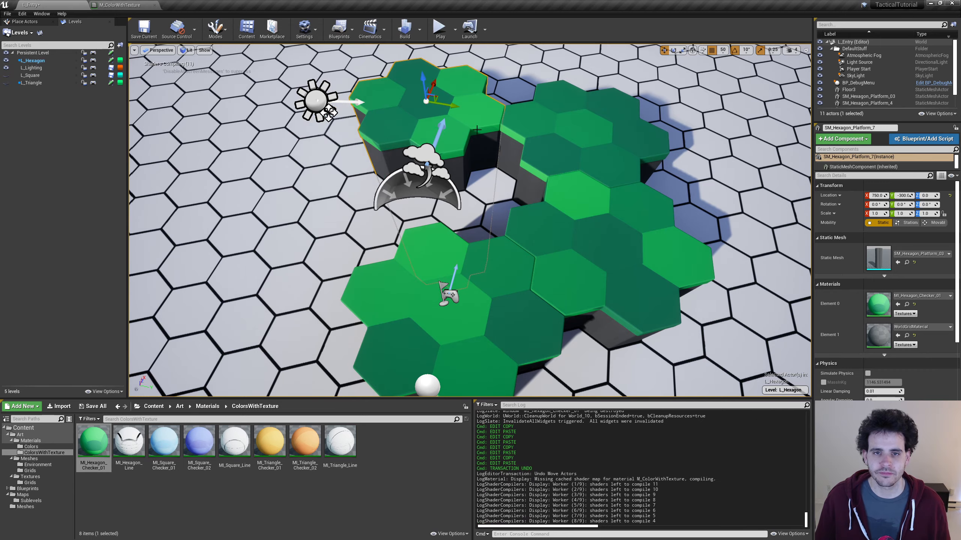
right_drag(476, 130, 449, 130)
drag(501, 127, 403, 190)
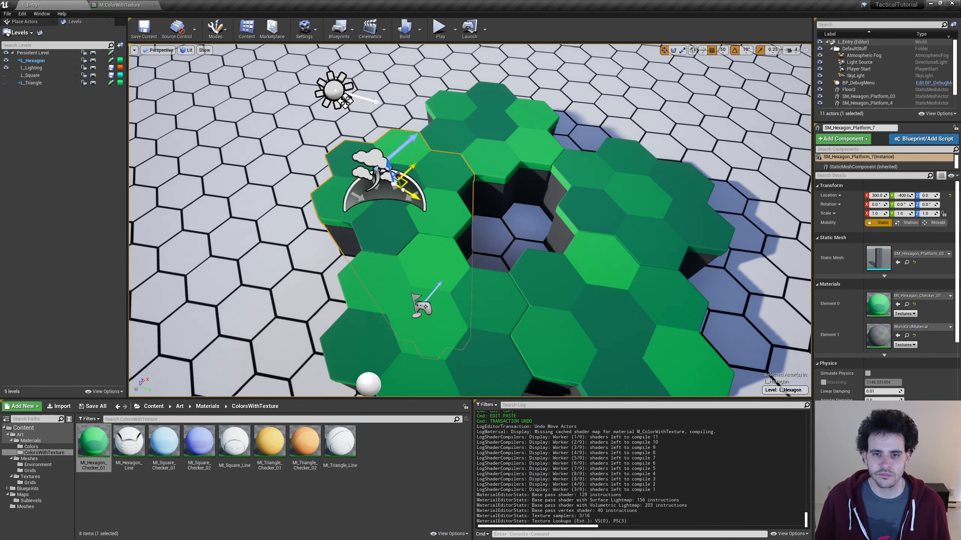
right_drag(367, 262, 465, 253)
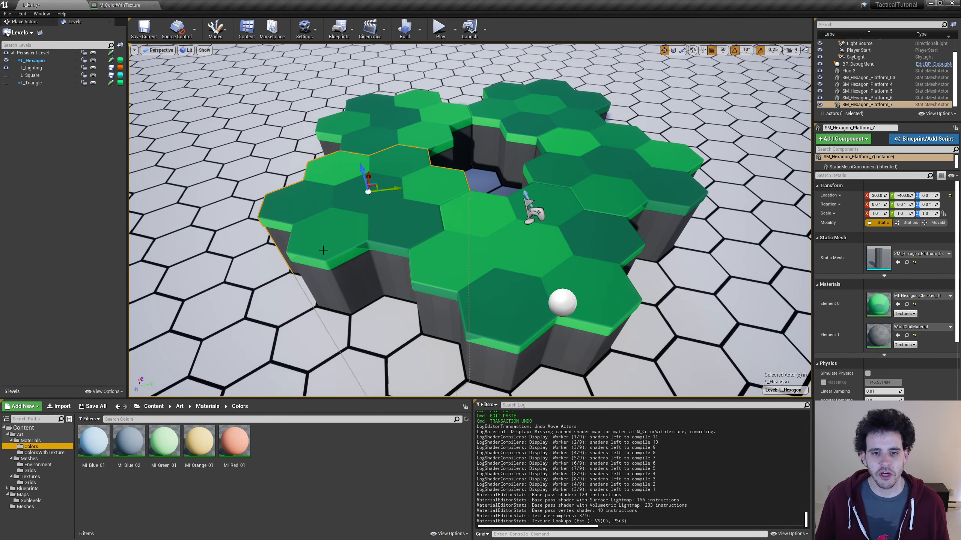
Apply MI_Orange_01 to the sides of the platform at Y -400 and MI_Red_01 to the one at Y 400.
drag(199, 441, 378, 302)
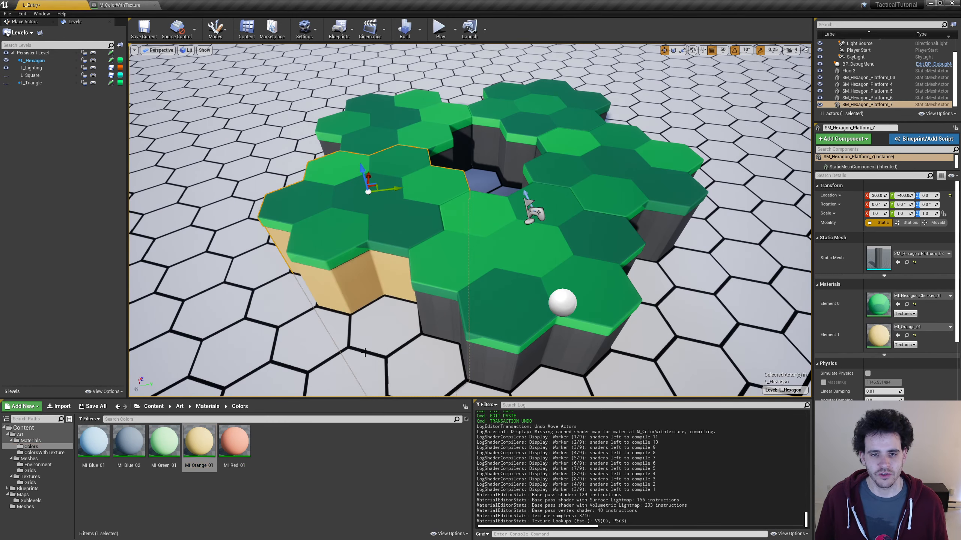
drag(232, 444, 659, 223)
key(s)
mouse_move(659, 224)
right_down()
mouse_move(654, 200)
mouse_move(644, 237)
right_up()
Apply MI_Green_01 to the sides of the remaining three hexagon platforms and save all changed levels.
click(306, 505)
key(w)
right_drag(434, 234, 480, 248)
right_drag(412, 323, 418, 326)
drag(163, 441, 570, 159)
key(d)
right_drag(570, 159, 502, 163)
drag(164, 443, 502, 169)
key(s)
key(a)
mouse_move(499, 170)
right_down()
mouse_move(537, 172)
mouse_move(501, 172)
right_up()
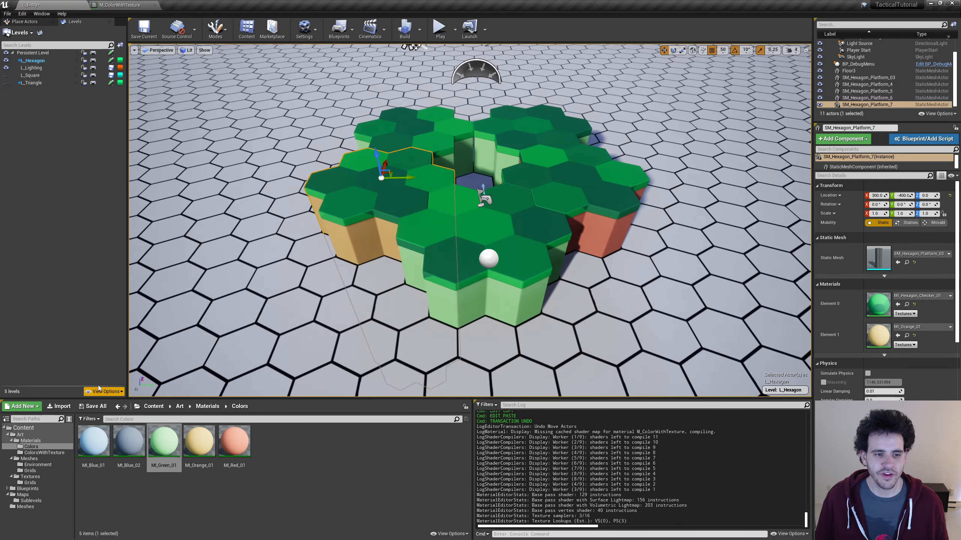
click(93, 406)
click(553, 343)
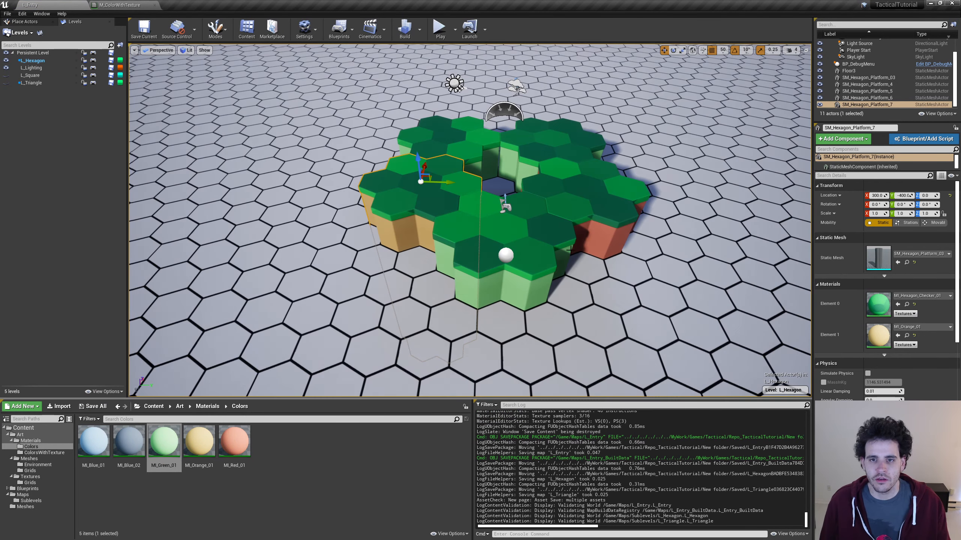
Raise the orange-sided hexagon platform to Z 50 and lift the red-sided platform slightly.
right_drag(563, 279, 565, 242)
key(w)
key(q)
key(s)
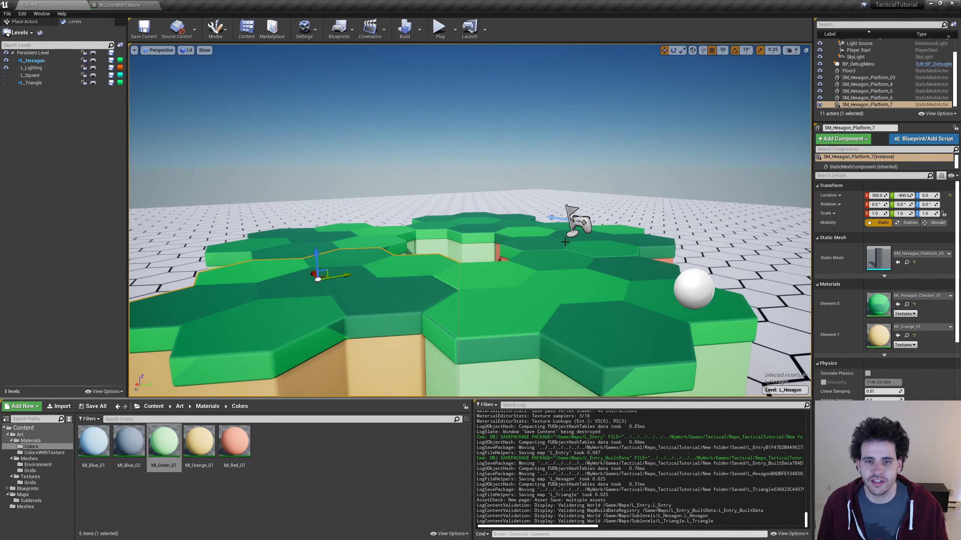
key(a)
right_drag(265, 269, 230, 278)
drag(446, 206, 452, 190)
right_drag(451, 190, 439, 196)
key(d)
click(671, 215)
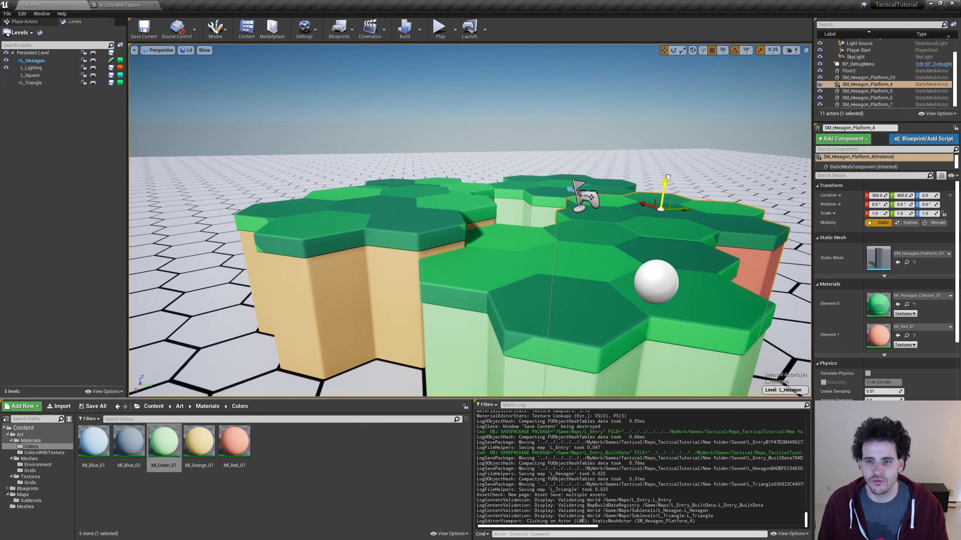
Raise the two rear green-sided hexagon platforms at X 750 to Z 100.
click(491, 177)
click(555, 167)
drag(559, 166, 564, 145)
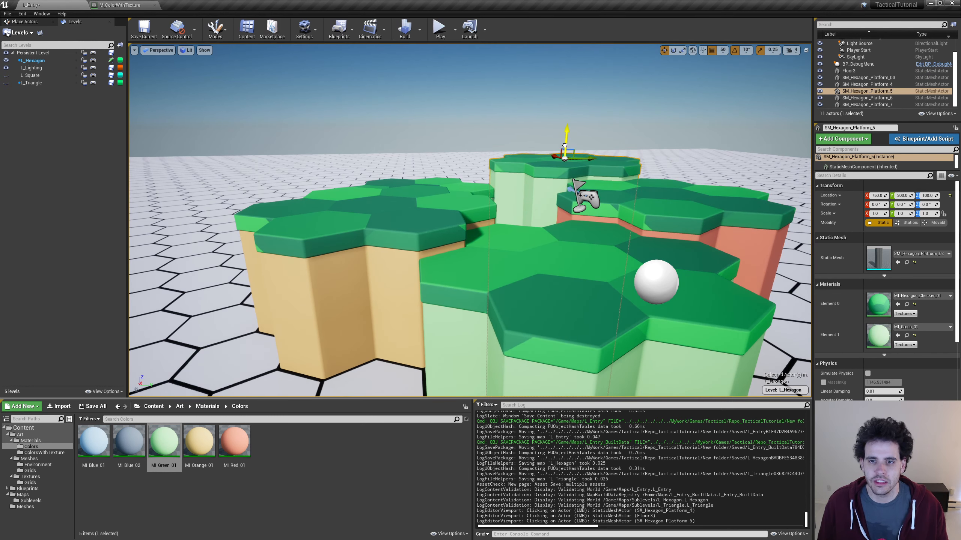
click(428, 180)
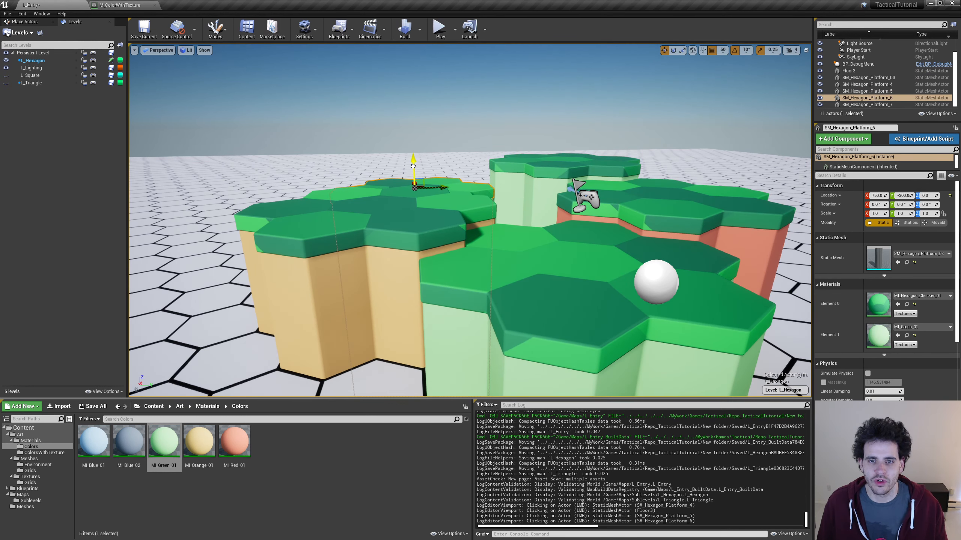
drag(414, 167, 414, 136)
key(s)
mouse_move(399, 288)
right_down()
mouse_move(399, 333)
mouse_move(399, 304)
right_up()
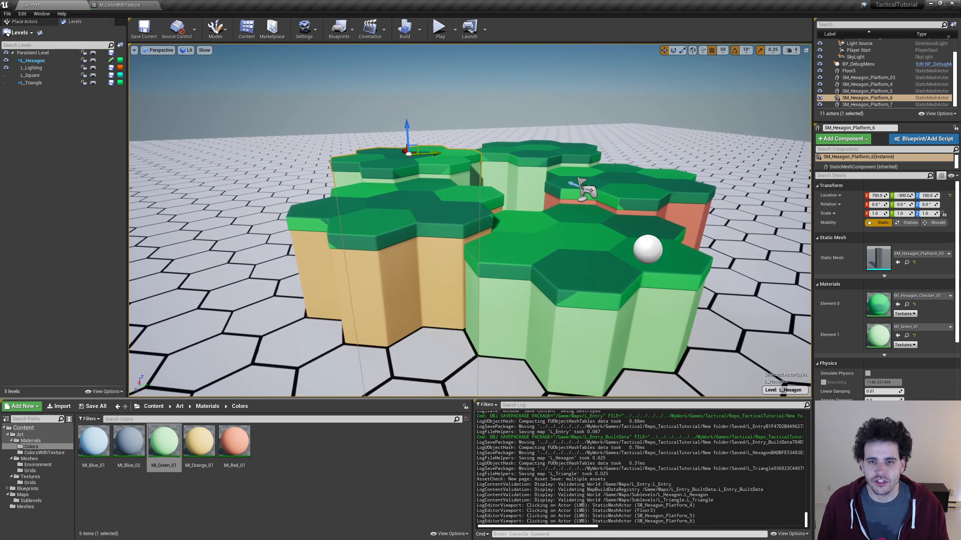
Try the orange-sided hexagon platform at Z 200 and bring it back down to Z 50.
click(436, 206)
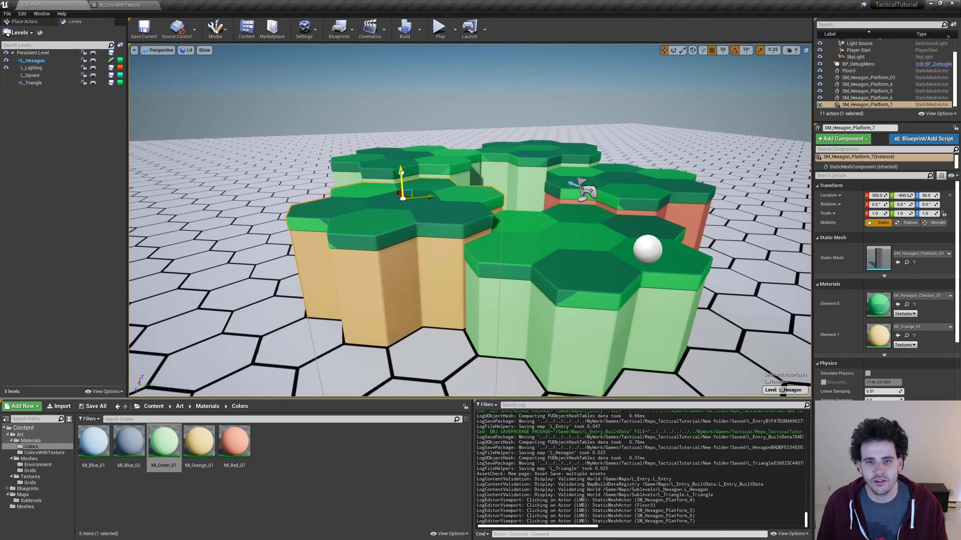
drag(402, 173, 395, 116)
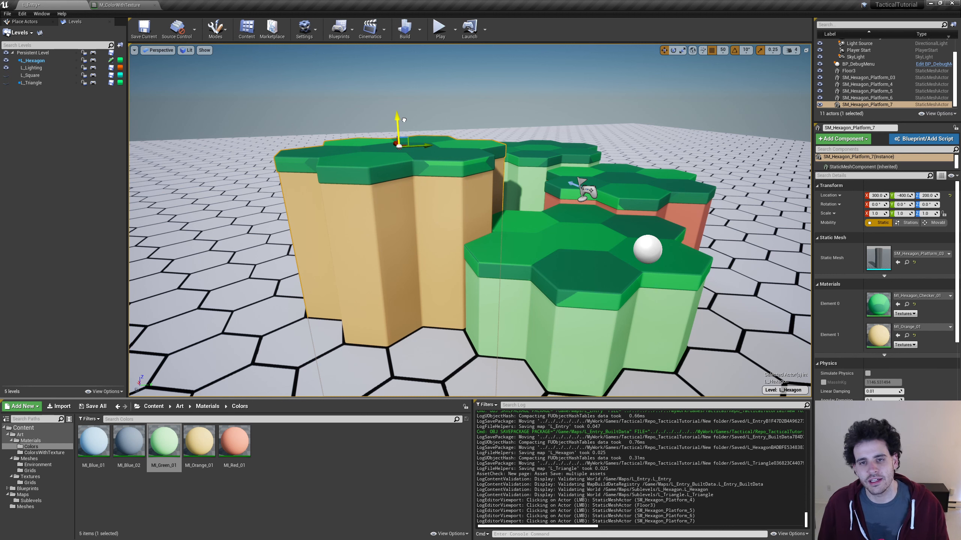
drag(402, 122, 411, 171)
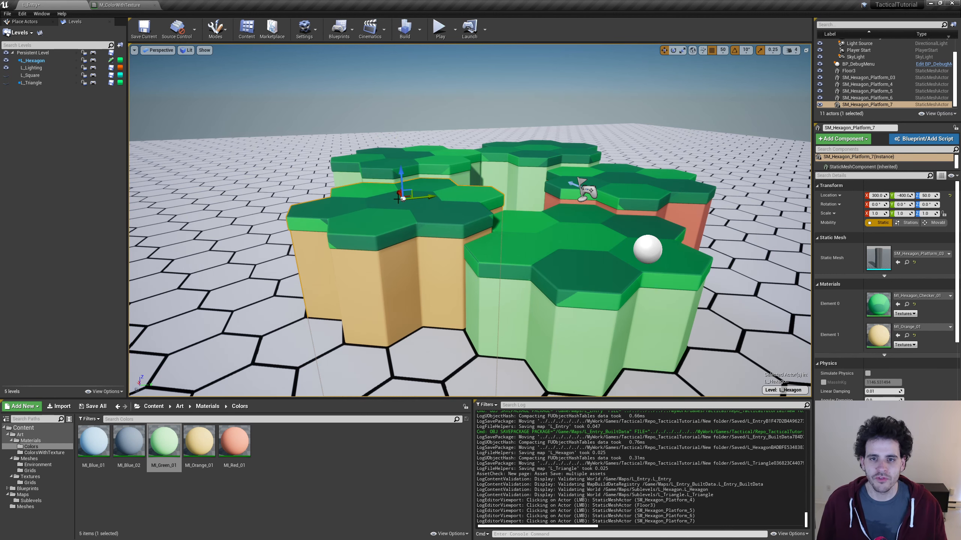
Examine the hexagon platform arrangement and its height differences from several angles.
mouse_move(399, 200)
right_down()
mouse_move(384, 230)
mouse_move(324, 285)
mouse_move(399, 201)
right_up()
key(s)
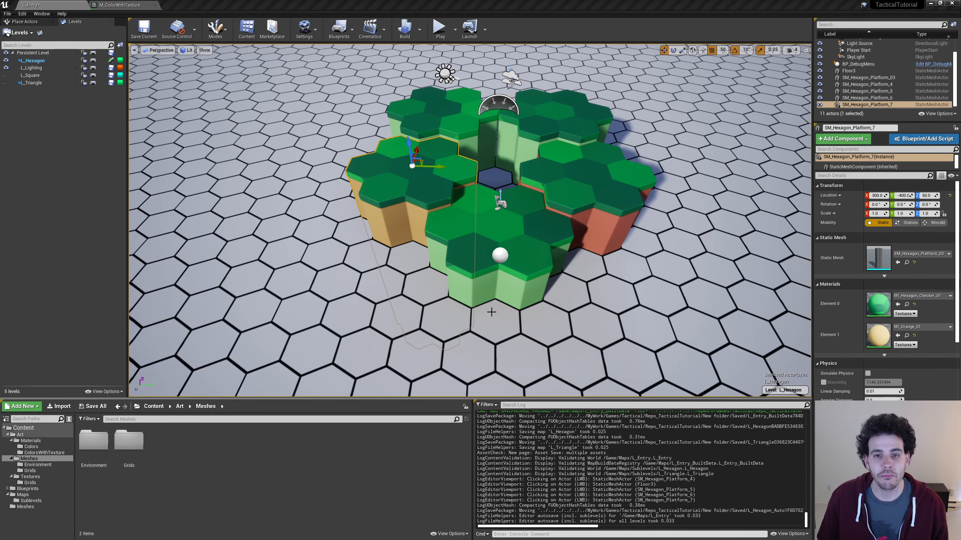
right_drag(491, 312, 580, 248)
key(w)
key(d)
key(s)
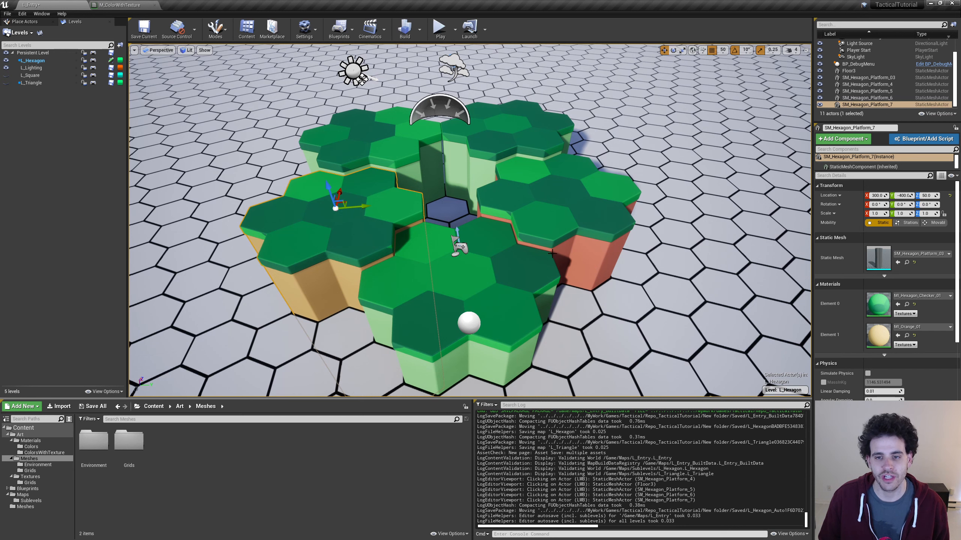
key(d)
right_drag(605, 298, 572, 297)
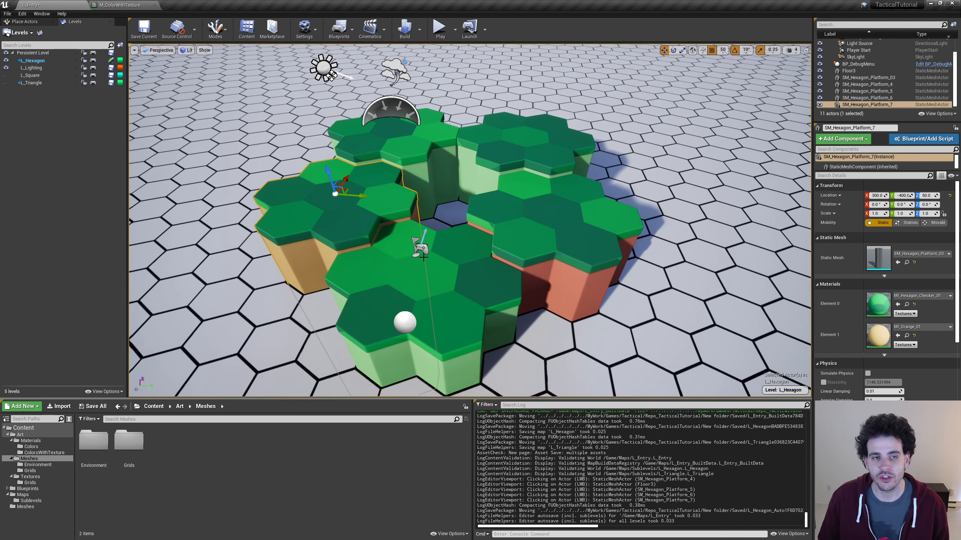
Place a basic cube, cylinder, cone and sphere on separate spots of the hexagon platforms.
click(20, 23)
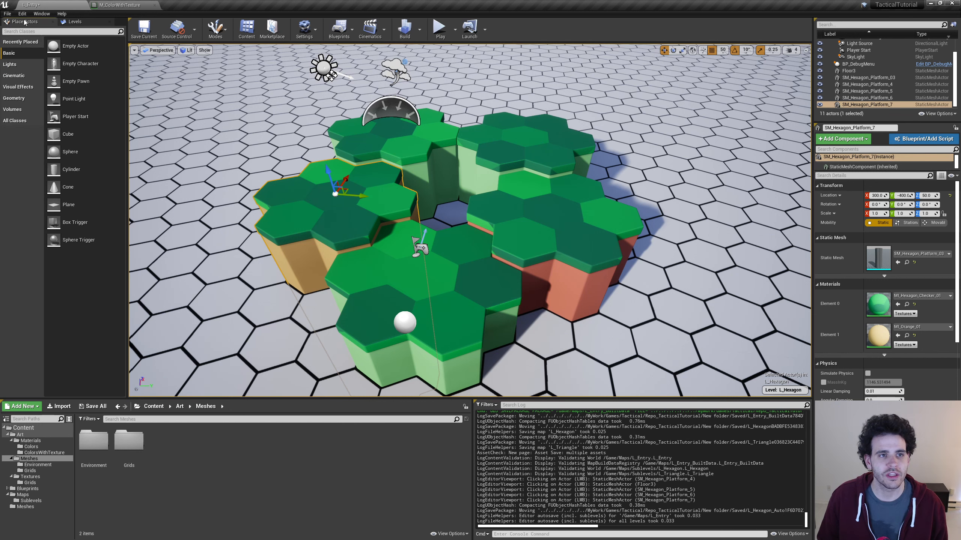
drag(68, 134, 551, 202)
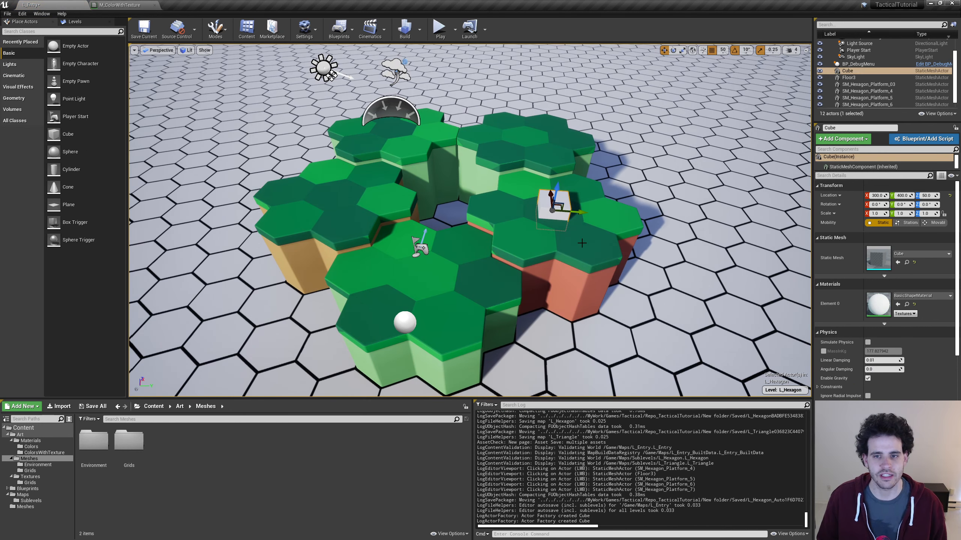
drag(76, 169, 362, 265)
drag(68, 187, 431, 130)
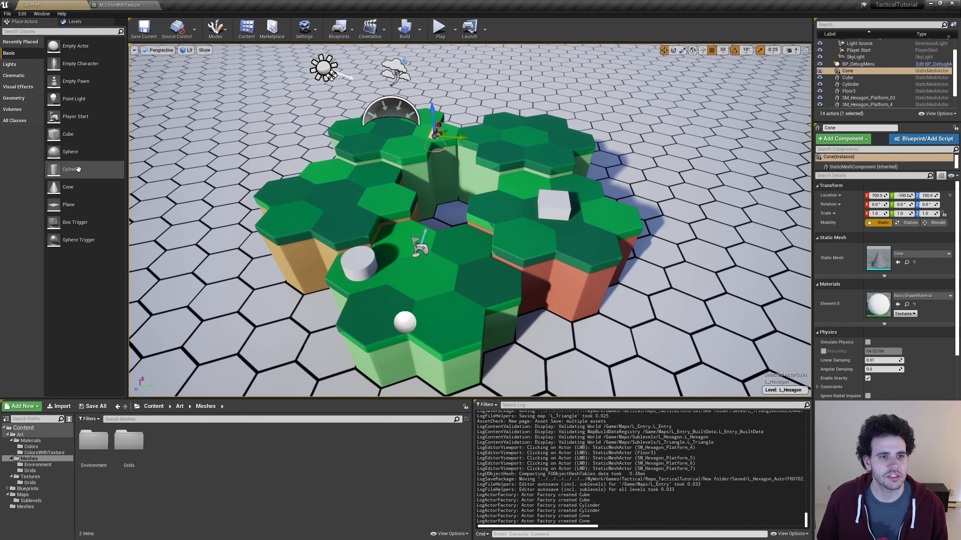
drag(70, 151, 489, 281)
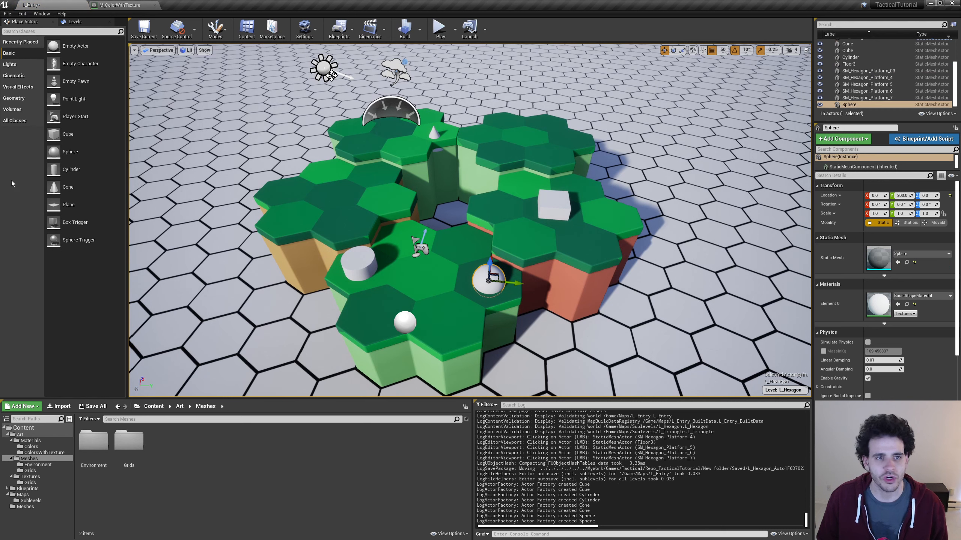
Add a second cube beside the red-sided platform, position it at 50, 350, -50 and stretch it to scale 2 along Y.
drag(68, 134, 571, 268)
key(f)
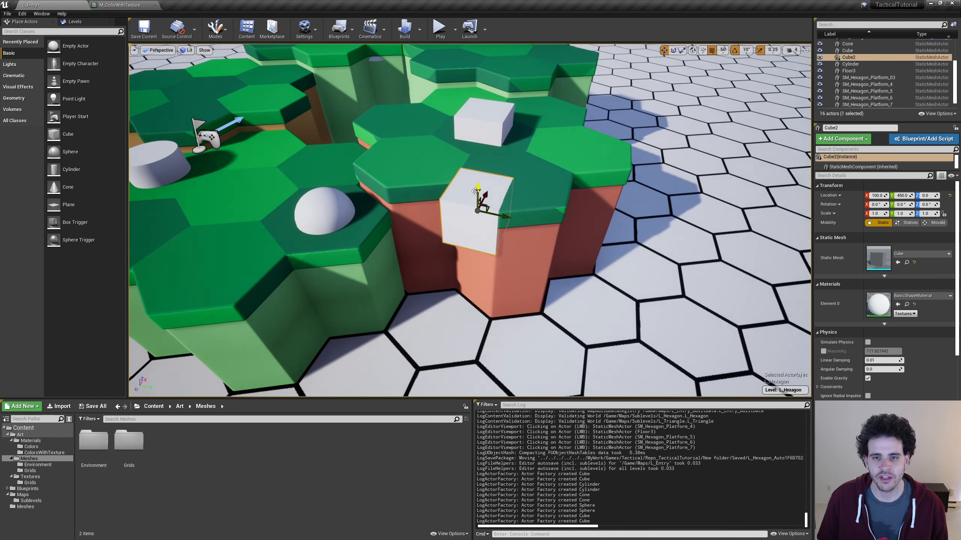
drag(475, 191, 476, 212)
key(e)
key(r)
drag(516, 239, 498, 209)
drag(492, 242, 416, 230)
mouse_move(525, 328)
right_down()
mouse_move(492, 359)
mouse_move(525, 328)
right_up()
key(s)
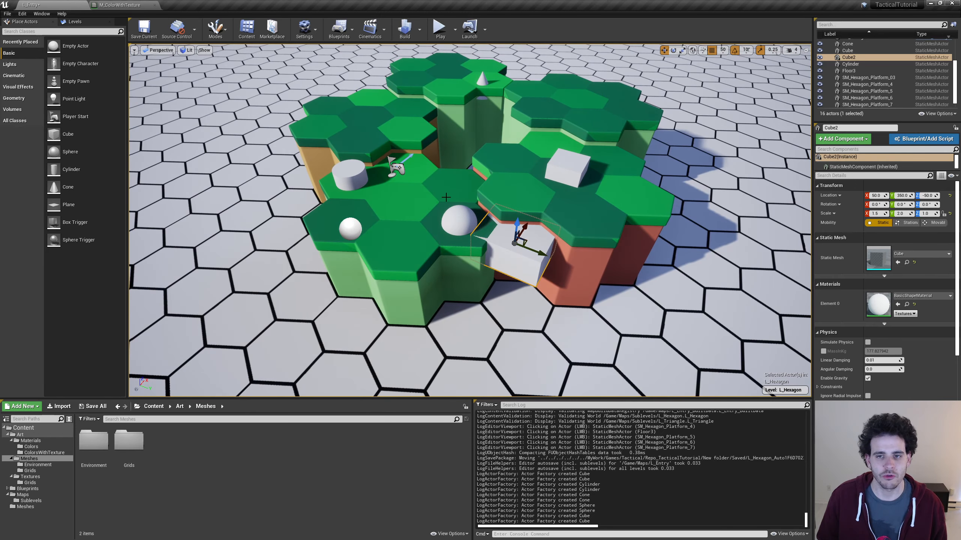
mouse_move(579, 281)
right_down()
mouse_move(626, 257)
mouse_move(578, 265)
mouse_move(563, 250)
mouse_move(579, 280)
right_up()
key(s)
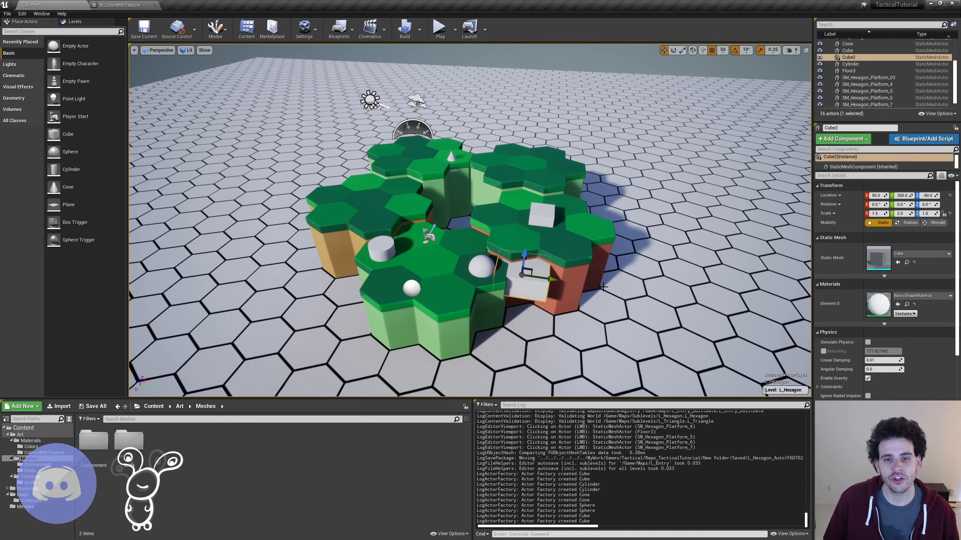
key(d)
mouse_move(604, 286)
right_down()
mouse_move(560, 336)
mouse_move(603, 286)
right_up()
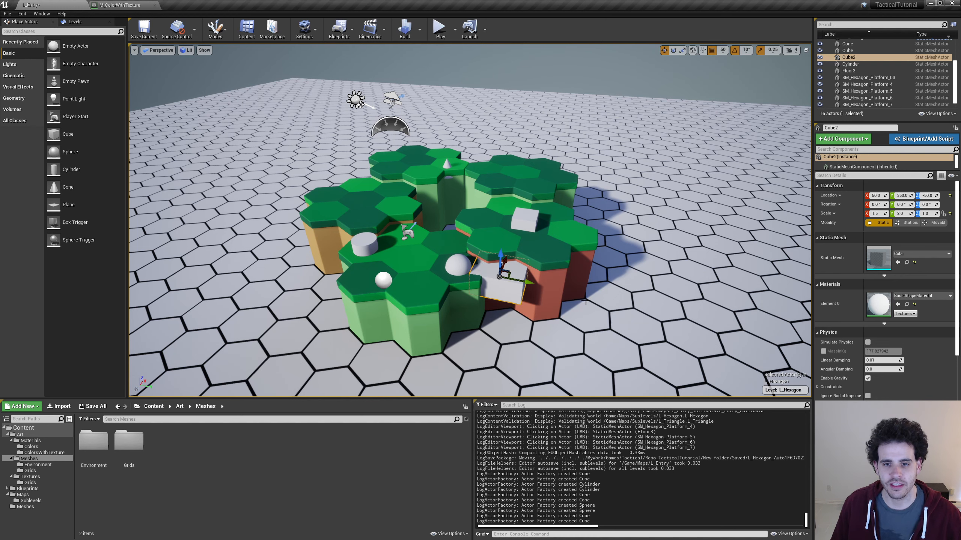
Delete both cubes, the sphere, the cylinder and the cone from the hexagon level.
scroll(585, 302, up, 5)
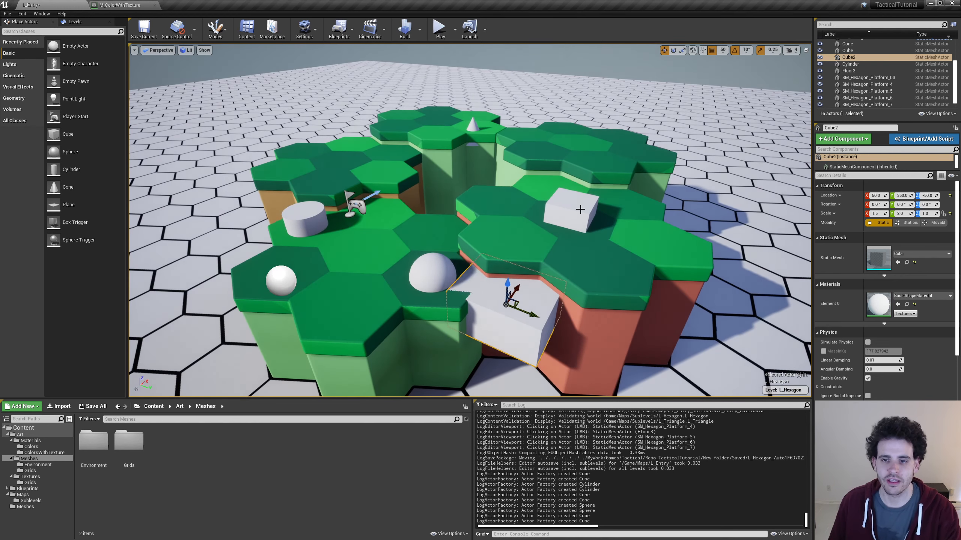
key(Delete)
click(580, 210)
key(Delete)
click(435, 273)
key(Delete)
click(287, 282)
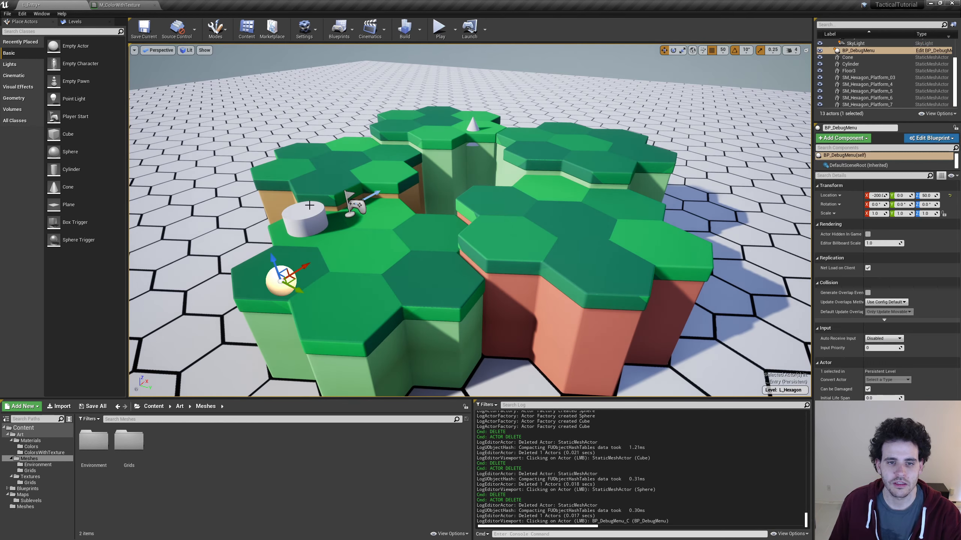
click(309, 205)
key(Delete)
click(473, 127)
key(Delete)
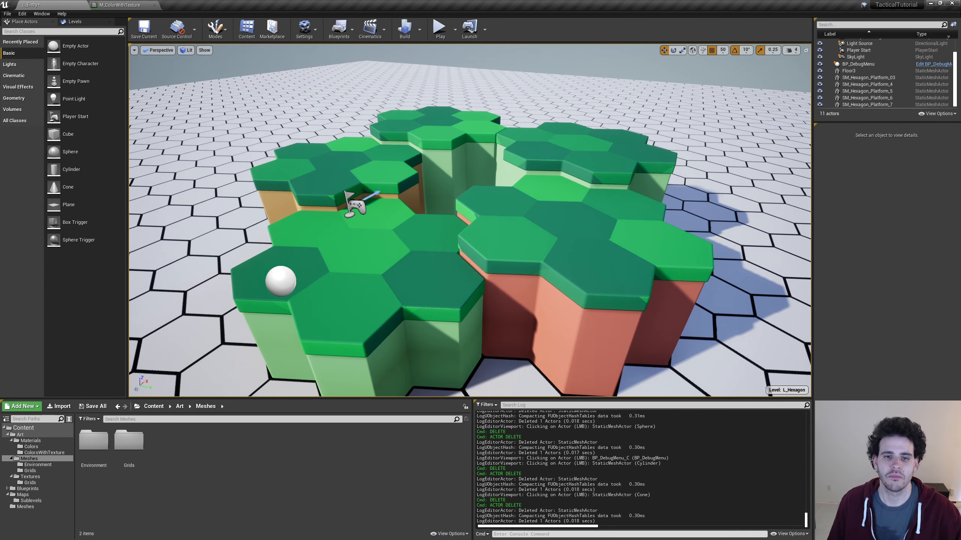
Bring back the level list and open the Environment meshes folder.
right_drag(469, 220, 454, 212)
click(303, 371)
click(75, 22)
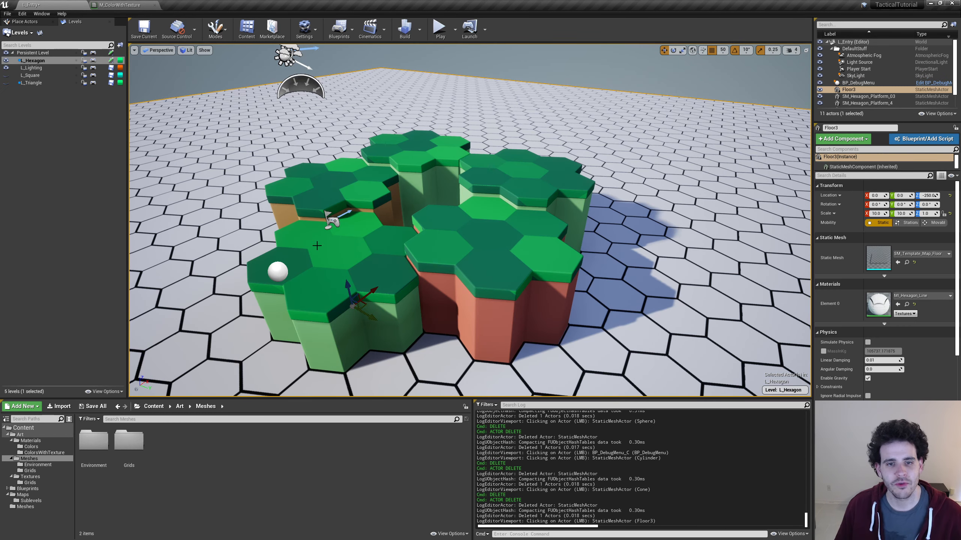
double_click(93, 441)
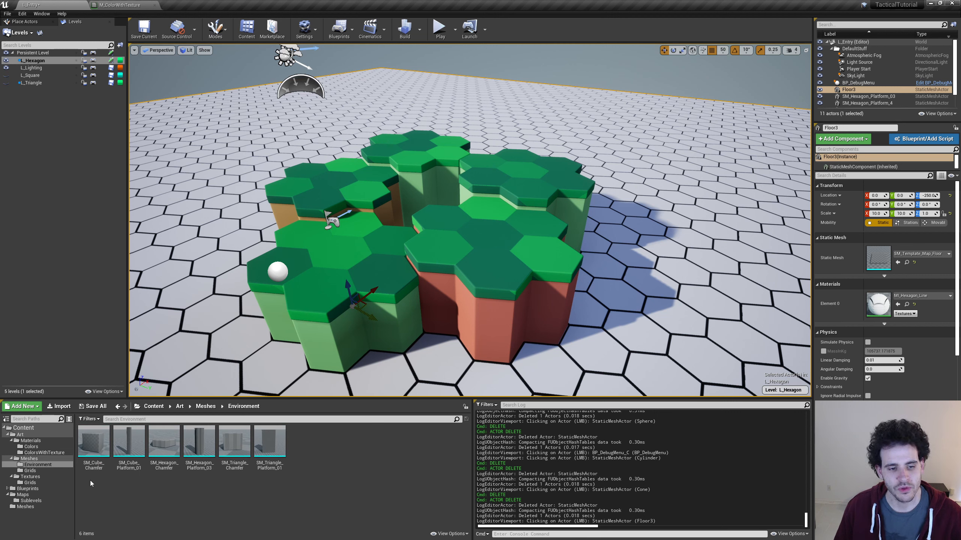
Place SM_Cube_Chamfer, SM_Hexagon_Chamfer and SM_Triangle_Chamfer on the hexagon platforms.
click(93, 440)
key(Right)
key(Right)
key(Right)
key(Right)
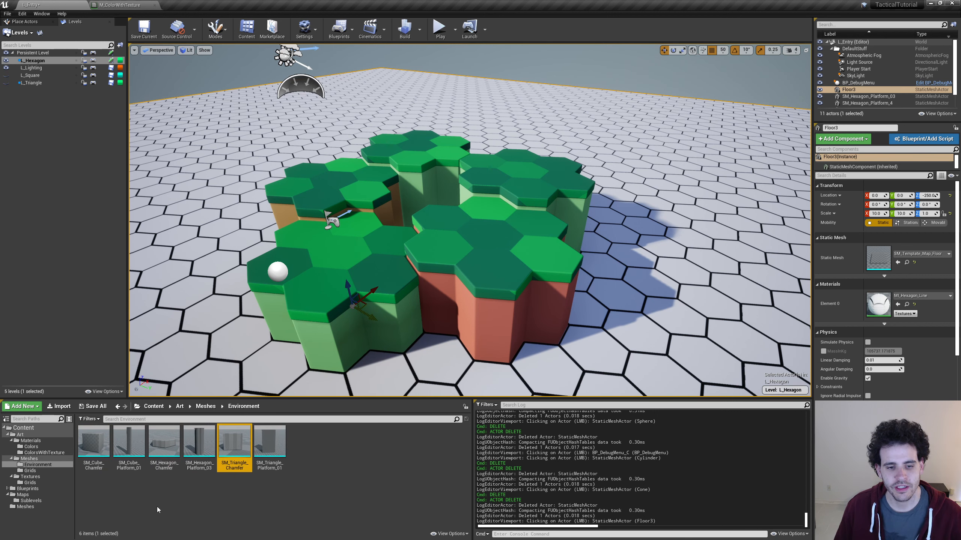
drag(83, 445, 310, 223)
drag(164, 441, 497, 227)
drag(235, 443, 369, 253)
click(491, 221)
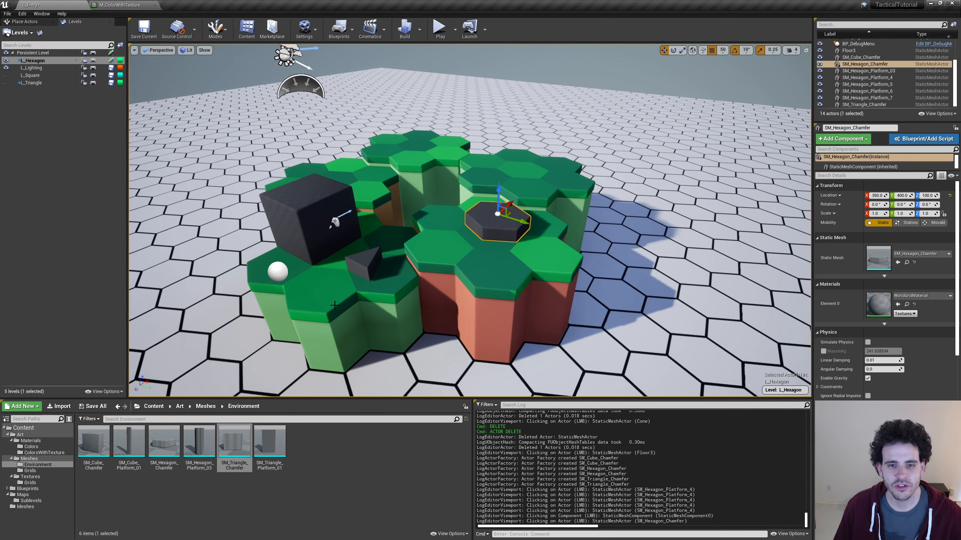
Delete the chamfered hexagon, triangle and cube meshes from the platforms.
right_drag(474, 304, 491, 292)
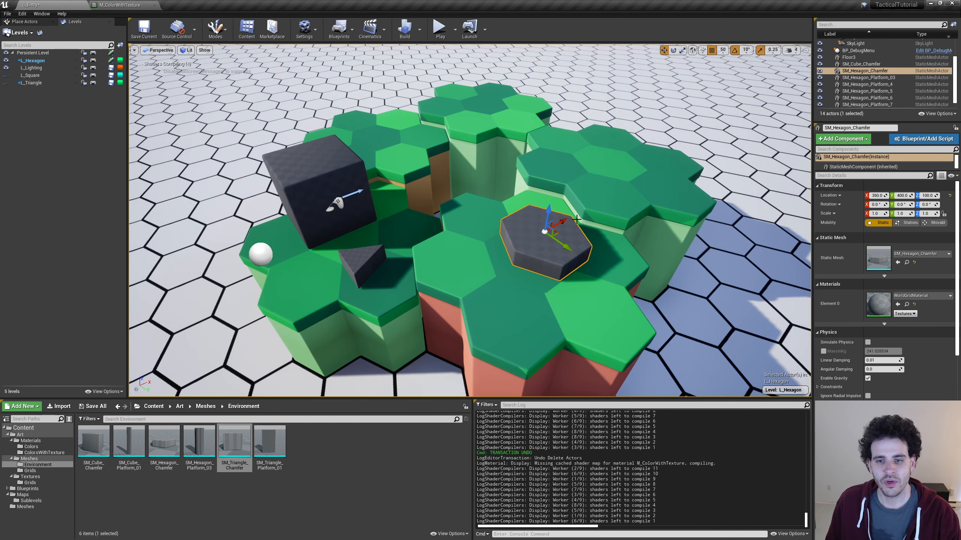
key(Delete)
click(363, 266)
key(Delete)
click(322, 176)
key(Delete)
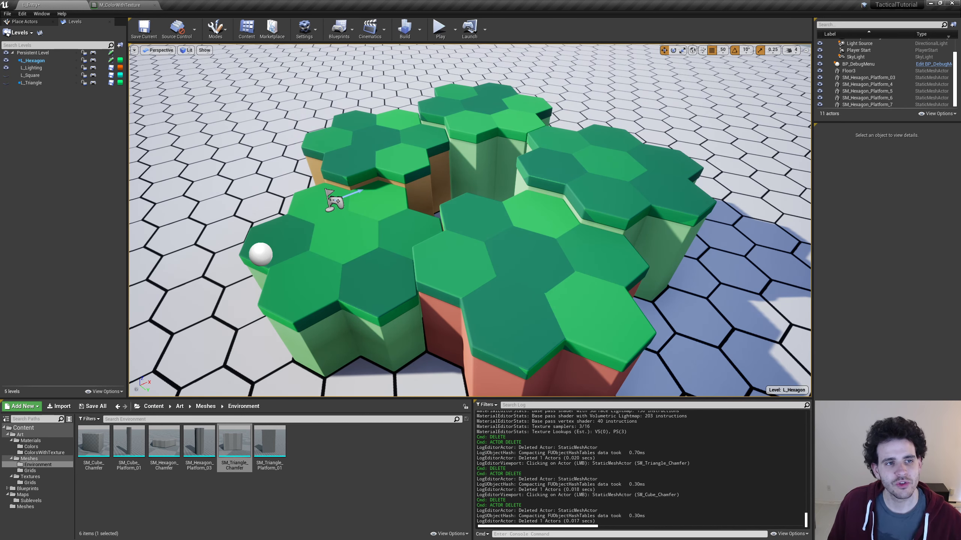
With L_Hexagon hidden and the Persistent Level current, place an SM_Cube_Chamfer and reset its location to the origin.
click(42, 55)
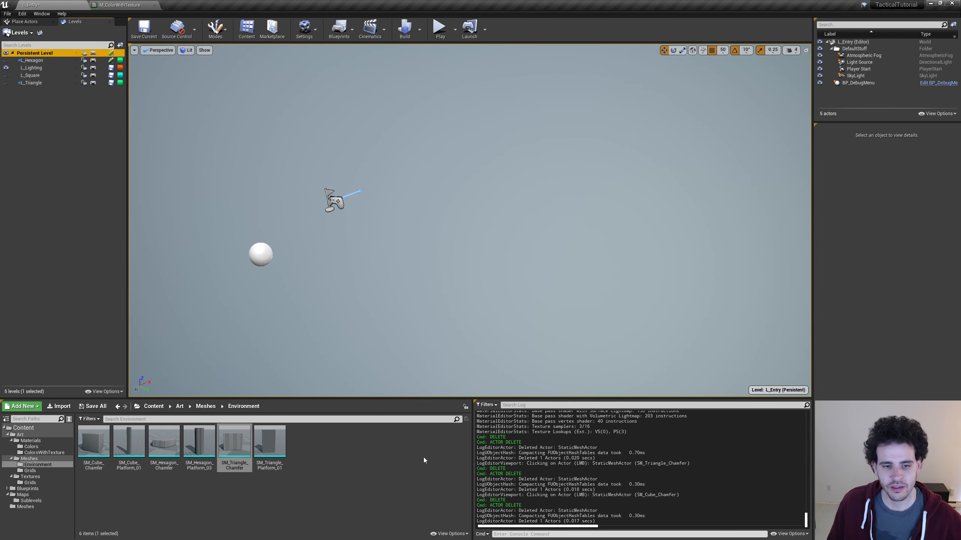
drag(93, 442, 461, 195)
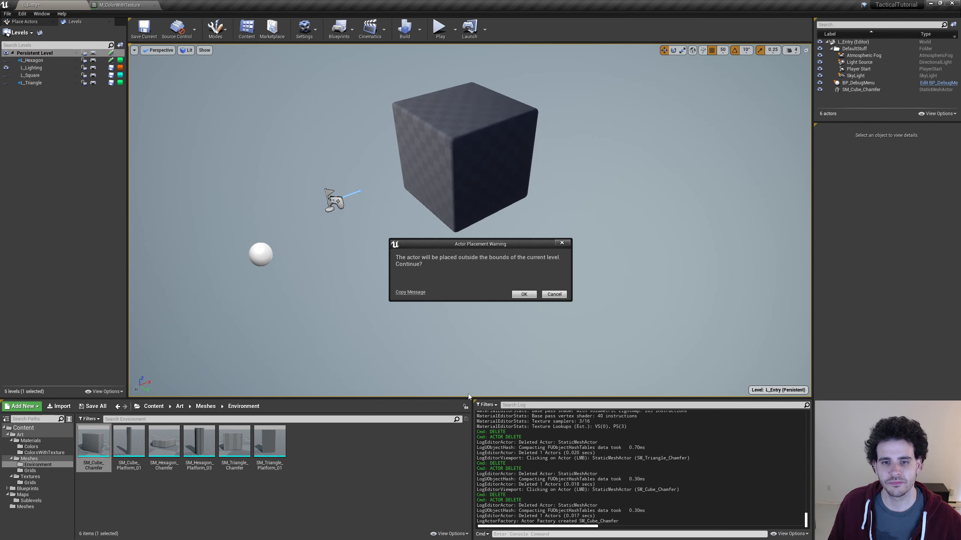
click(523, 292)
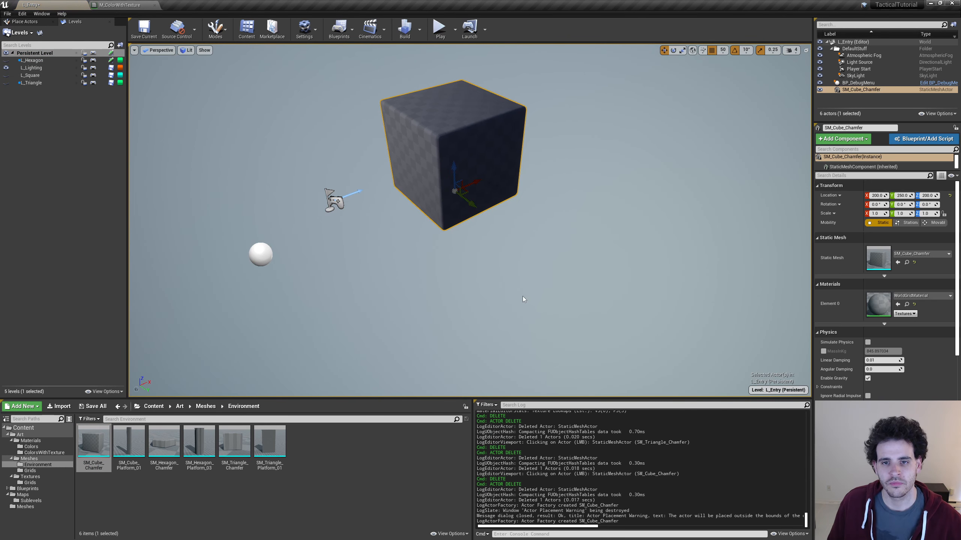
click(950, 196)
right_drag(428, 313, 428, 265)
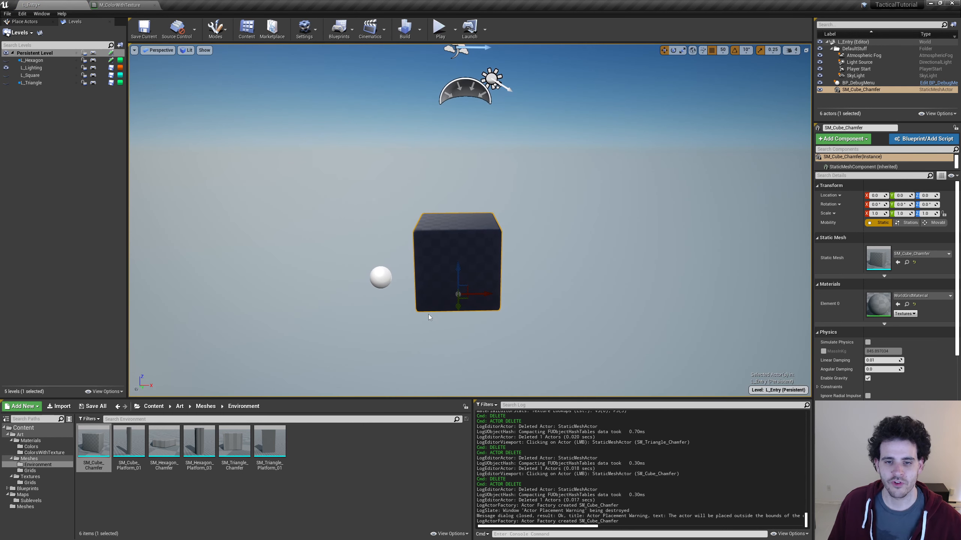
right_drag(428, 314, 395, 332)
right_drag(515, 286, 547, 285)
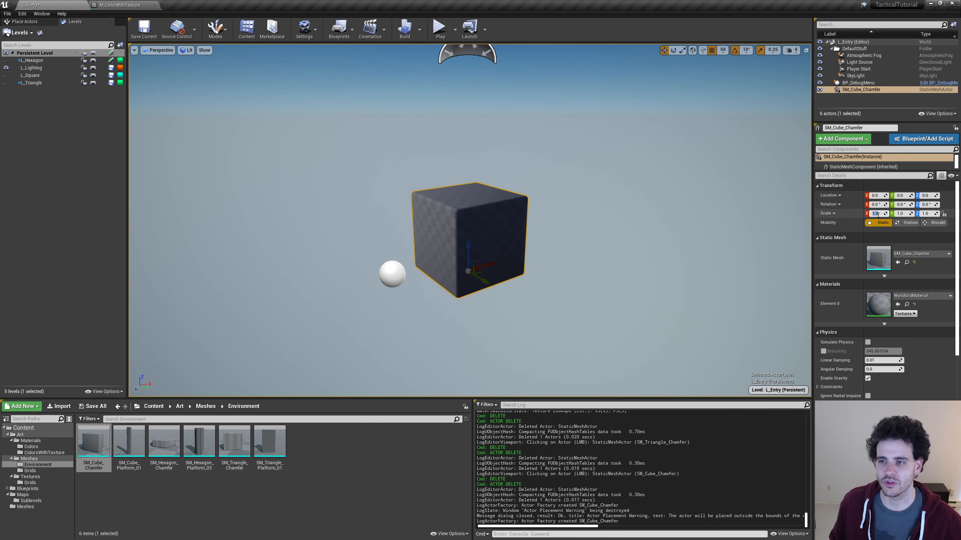
Try an X and Y scale of 0.1 on the chamfered cube.
key(Tab)
text(0.1)
key(Return)
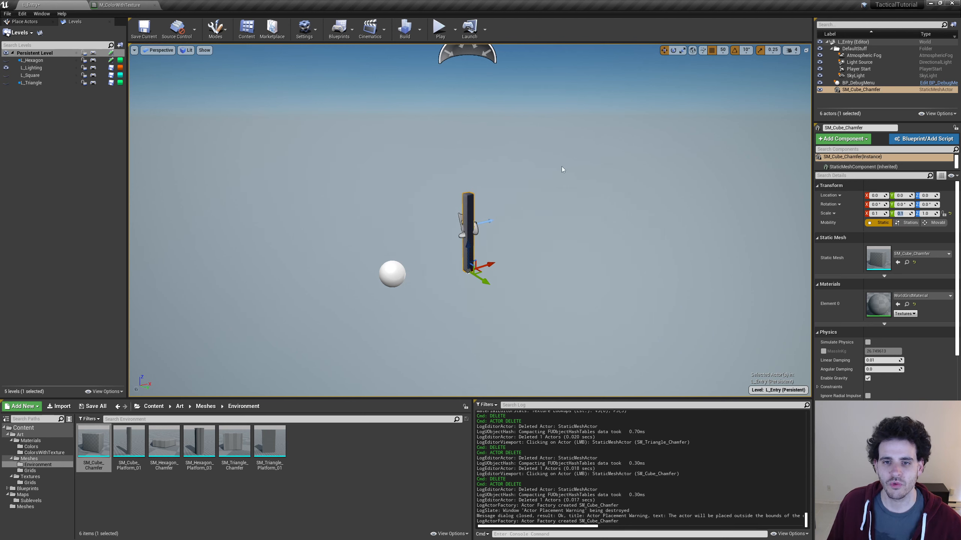
Set the chamfered cube's X and Y scale to 0.2 to form a slim post.
mouse_move(562, 167)
right_down()
mouse_move(545, 159)
mouse_move(565, 159)
right_up()
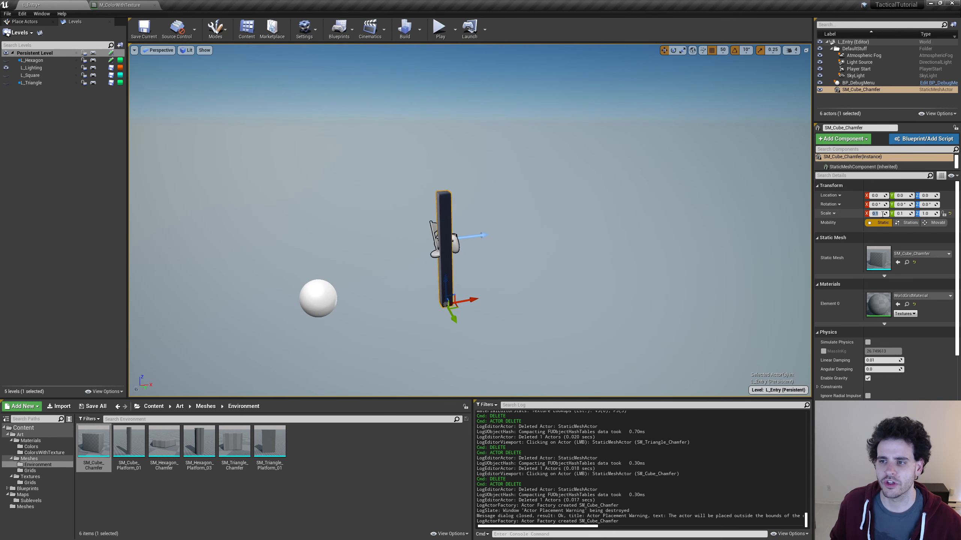
text(0.2)
key(Tab)
text(0.2)
key(Return)
key(a)
right_drag(560, 220, 495, 227)
key(d)
Duplicate the slim post and raise the copy to Z 150.
key(ctrl+c)
key(ctrl+v)
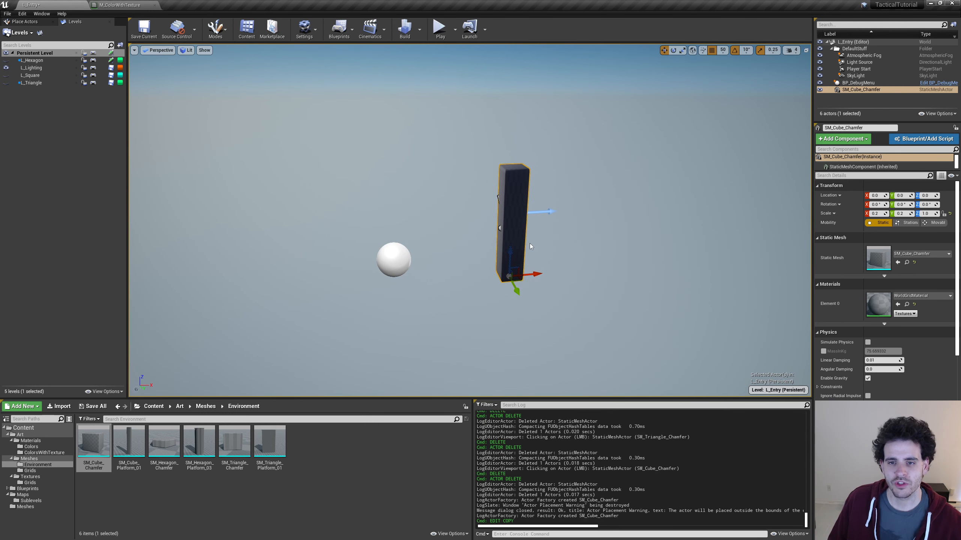
drag(513, 253, 506, 171)
right_drag(507, 173, 538, 155)
Set the upper block's X and Y scale to 0.5.
click(874, 213)
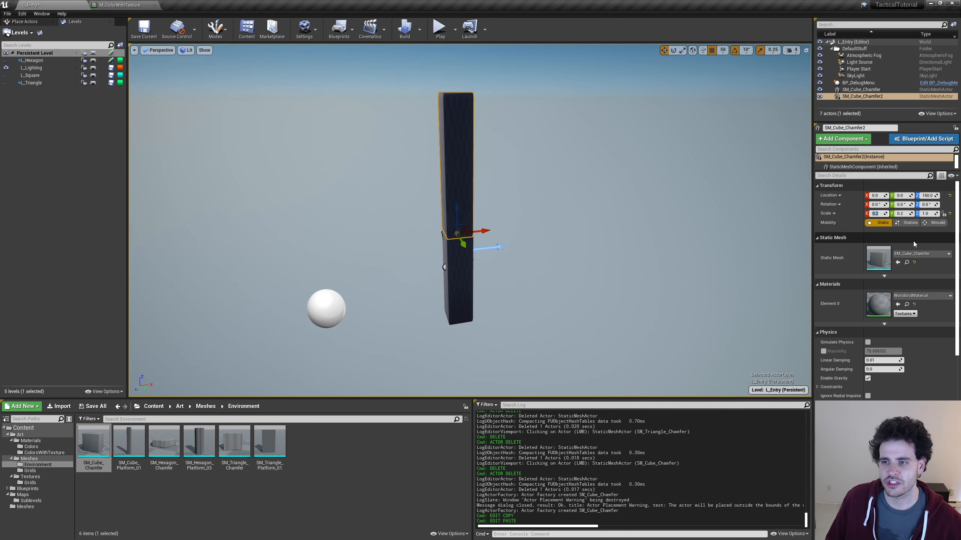
text(0.5)
key(Tab)
text(0.5)
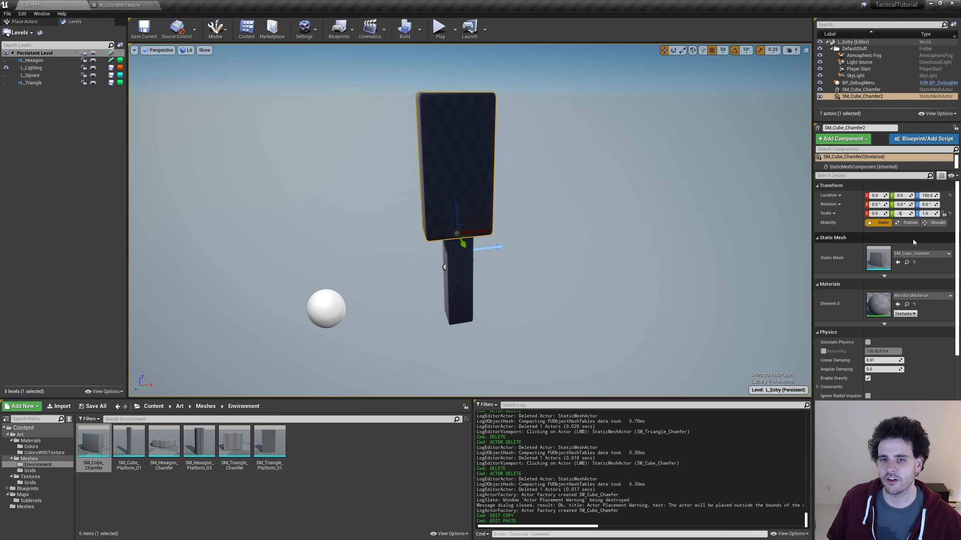
key(Return)
Turn off scale, position and rotation snapping for free adjustment of the upper block.
right_drag(526, 206, 521, 200)
key(e)
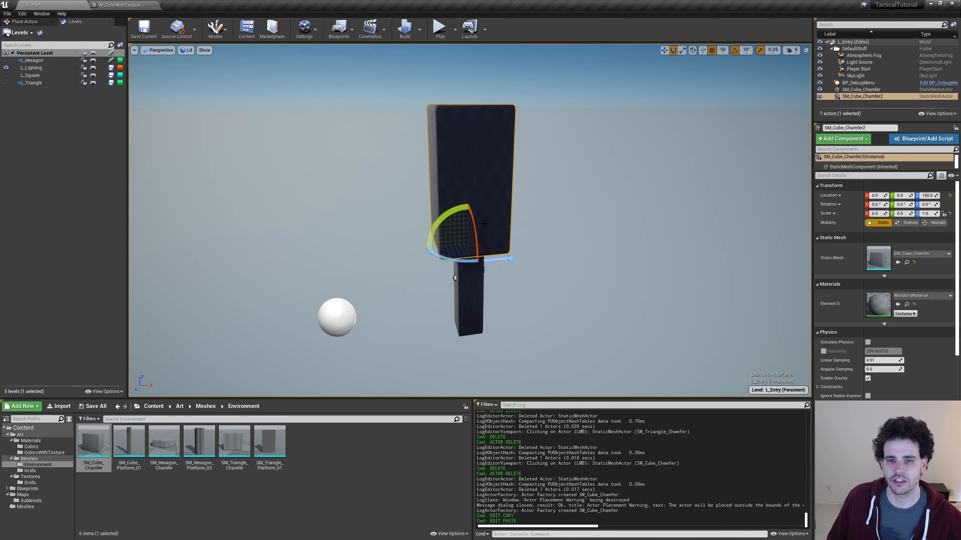
key(r)
mouse_move(466, 239)
mouse_down()
mouse_move(466, 220)
mouse_move(465, 239)
mouse_up()
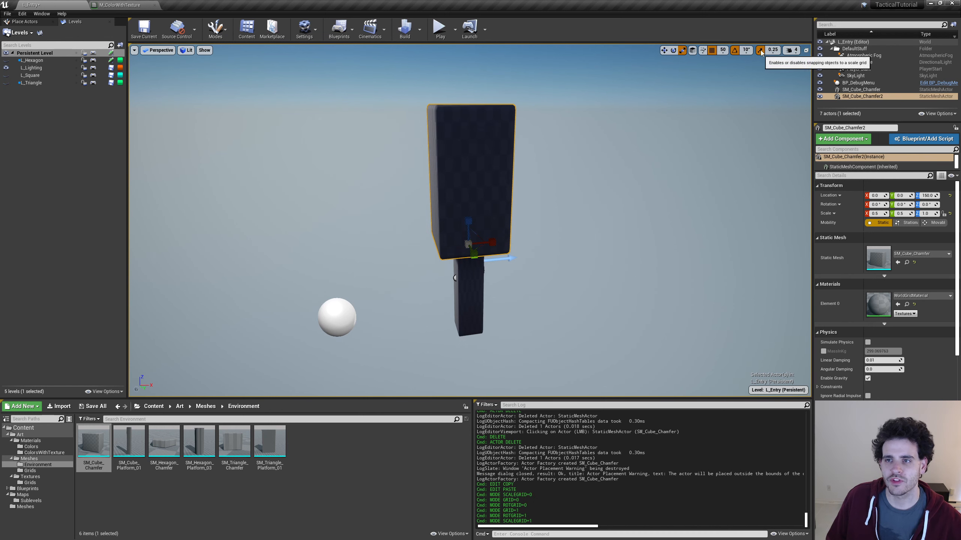
click(760, 51)
click(711, 50)
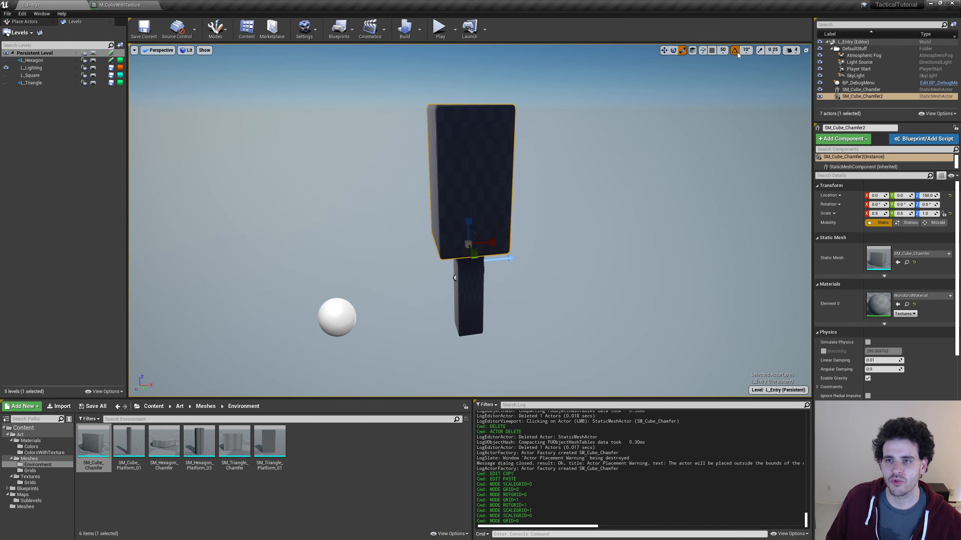
click(735, 49)
Widen and flatten the upper block freely to a scale of about 0.72, 0.71 and 0.57.
drag(495, 244, 478, 263)
drag(468, 222, 465, 237)
right_drag(465, 237, 488, 197)
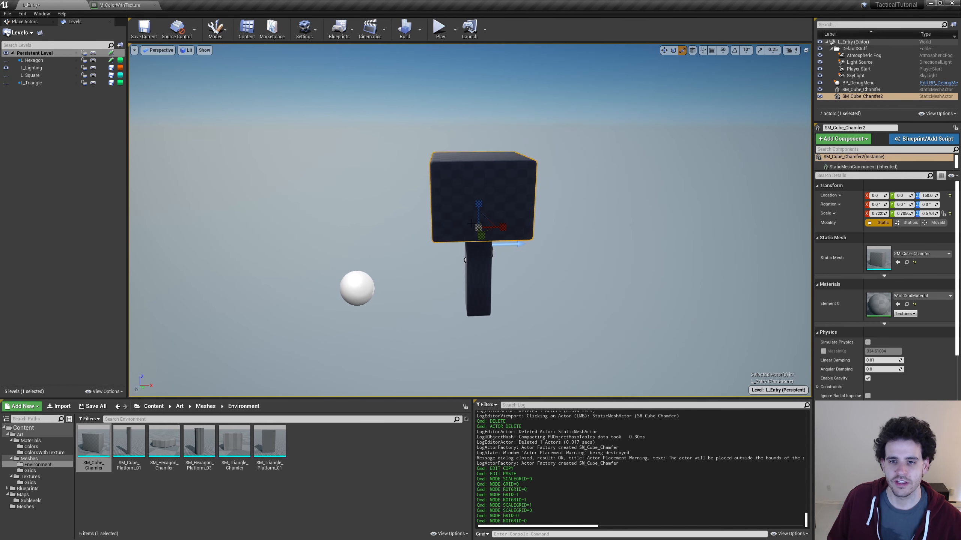
Tilt the upper block about 13° around Y and nudge it along X to sit over the post.
key(w)
drag(506, 226, 496, 226)
key(e)
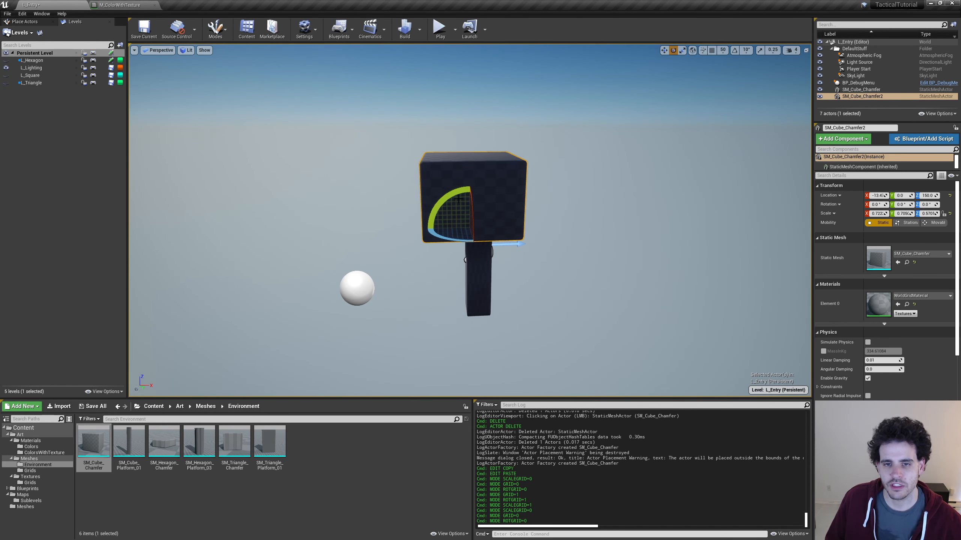
drag(458, 198, 501, 227)
key(w)
click(501, 227)
right_drag(526, 319, 582, 322)
Duplicate the tilted block and raise the copy to about Z 257.
key(ctrl+c)
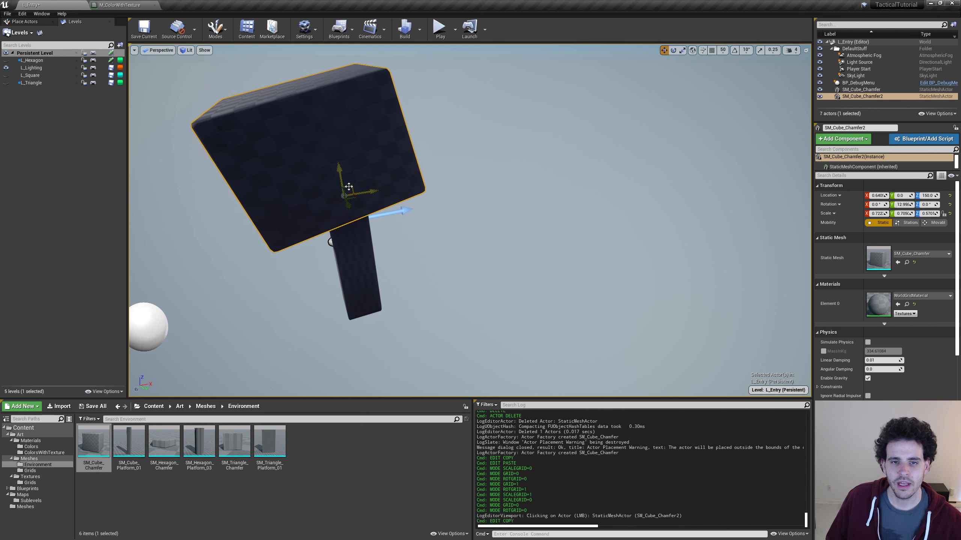
key(ctrl+v)
drag(349, 187, 343, 94)
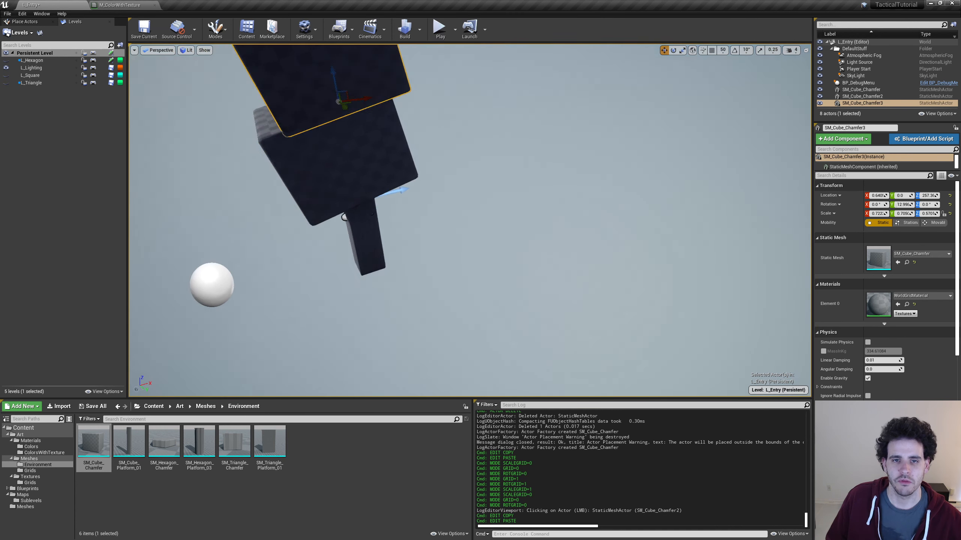
Shrink the topmost block to a scale of about 0.49, 0.47 and 0.34.
key(s)
right_drag(343, 94, 338, 61)
key(space)
key(space)
drag(380, 259, 381, 276)
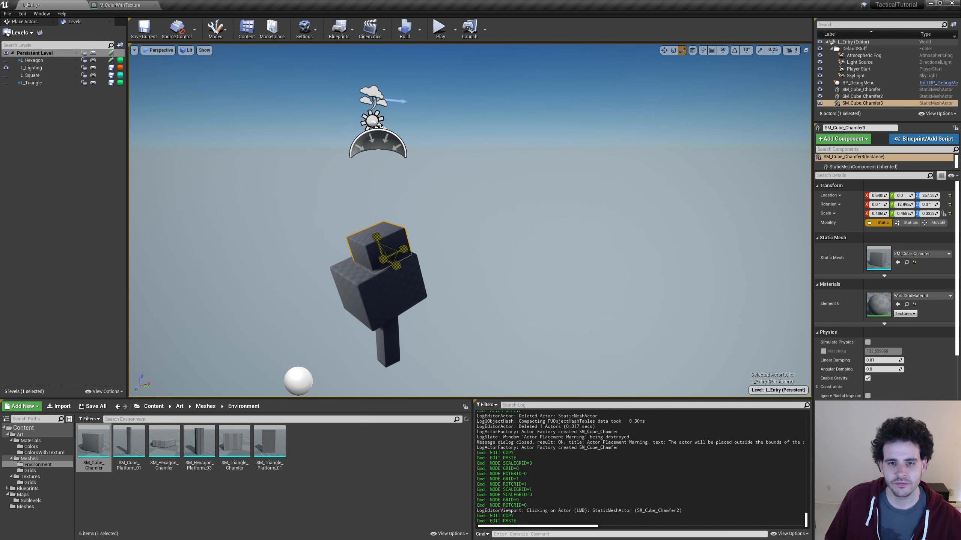
Flip the topmost block to a negative X and Y scale and adjust its placement on the block below.
click(876, 213)
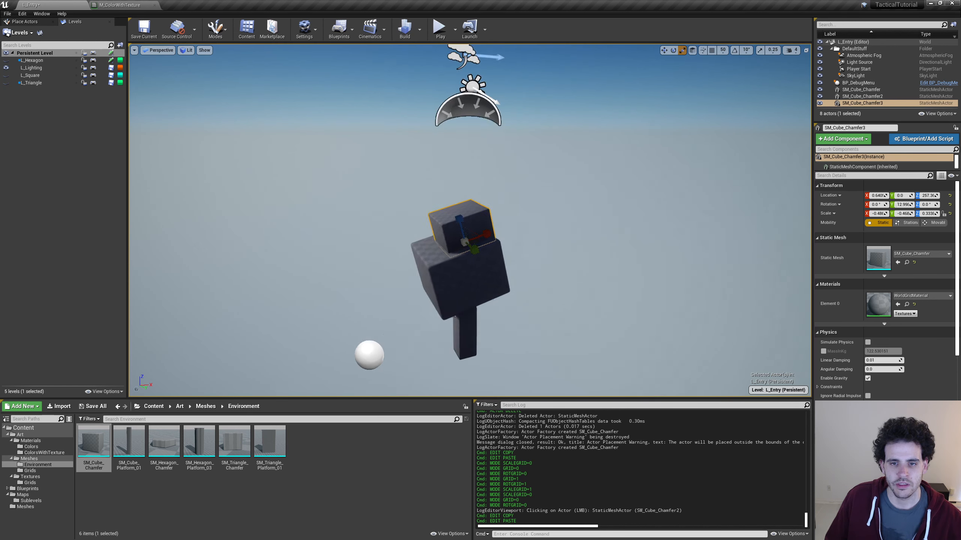
right_drag(464, 242, 469, 243)
key(space)
drag(416, 239, 366, 173)
key(space)
key(w)
Duplicate the topmost block and arrange the copy as a tilted fourth block at the top of the stack.
key(ctrl+c)
key(ctrl+v)
key(e)
key(r)
key(e)
right_drag(366, 173, 568, 278)
click(503, 286)
Duplicate MI_Orange_01 in the Materials/Colors folder and name the copy MI_Brown_01.
click(31, 447)
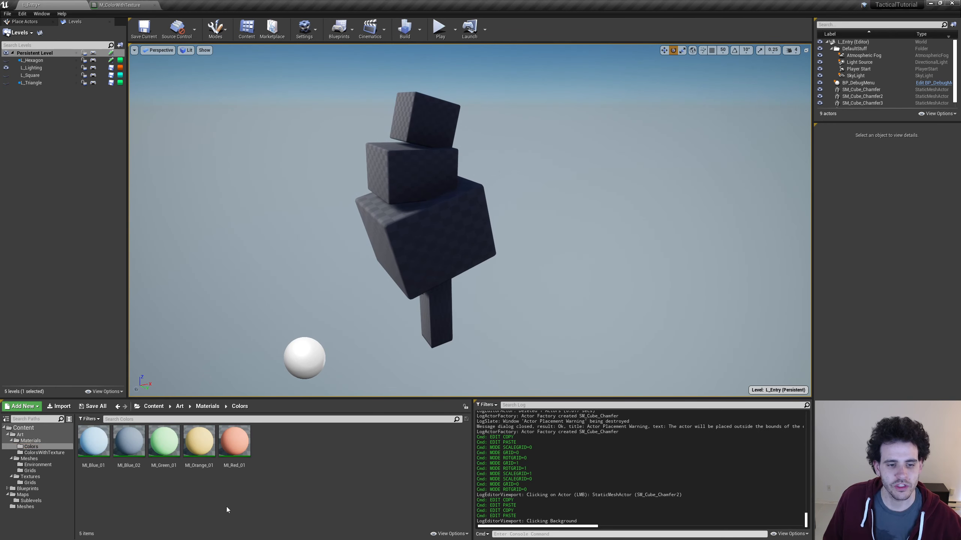
click(199, 447)
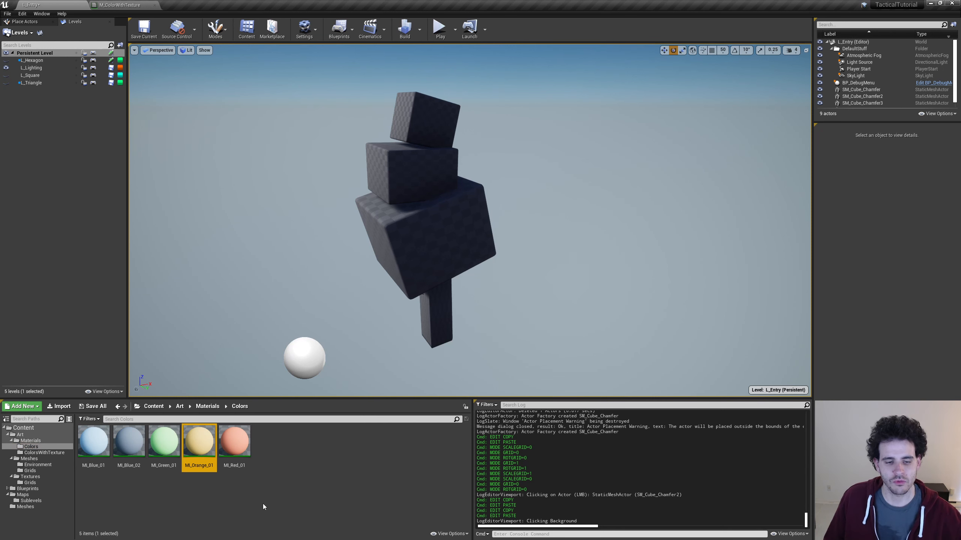
key(ctrl+w)
text(MI_)
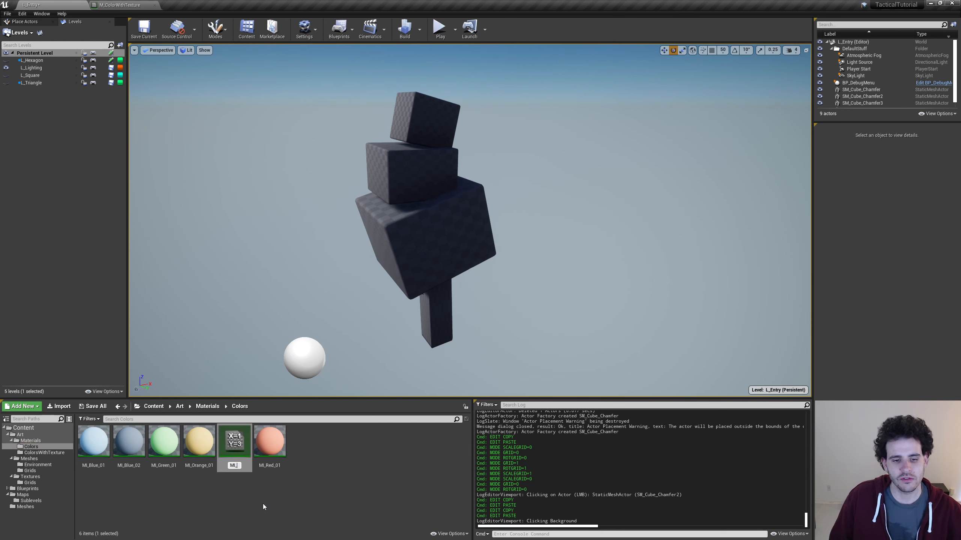
text(Brown_01)
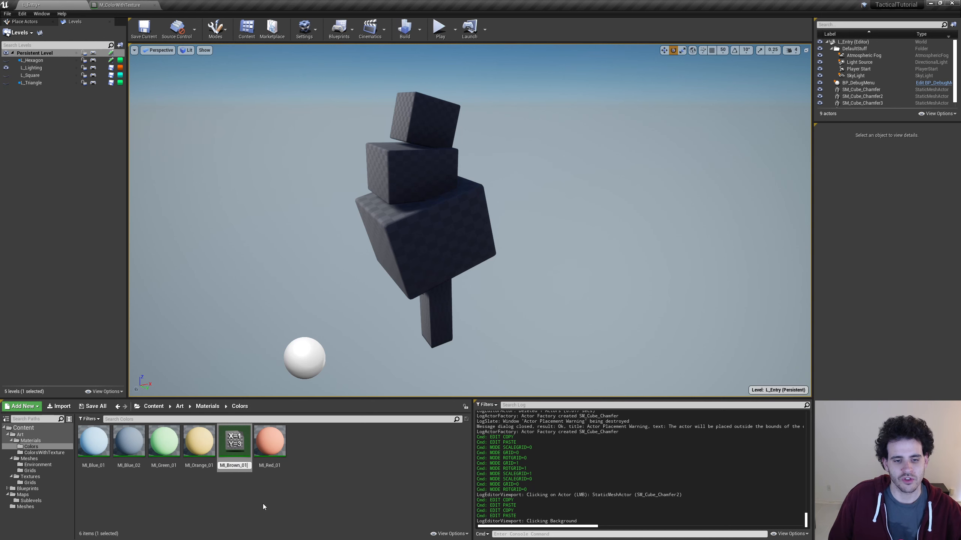
key(Return)
Set MI_Brown_01's color to a dark, desaturated brown with hue about 27 and value about 0.35, and save the material.
key(Return)
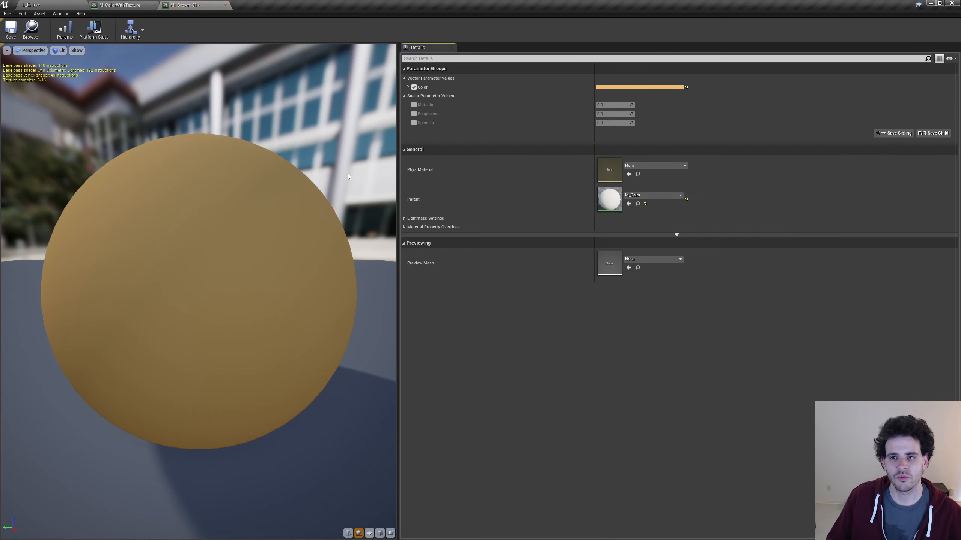
click(658, 87)
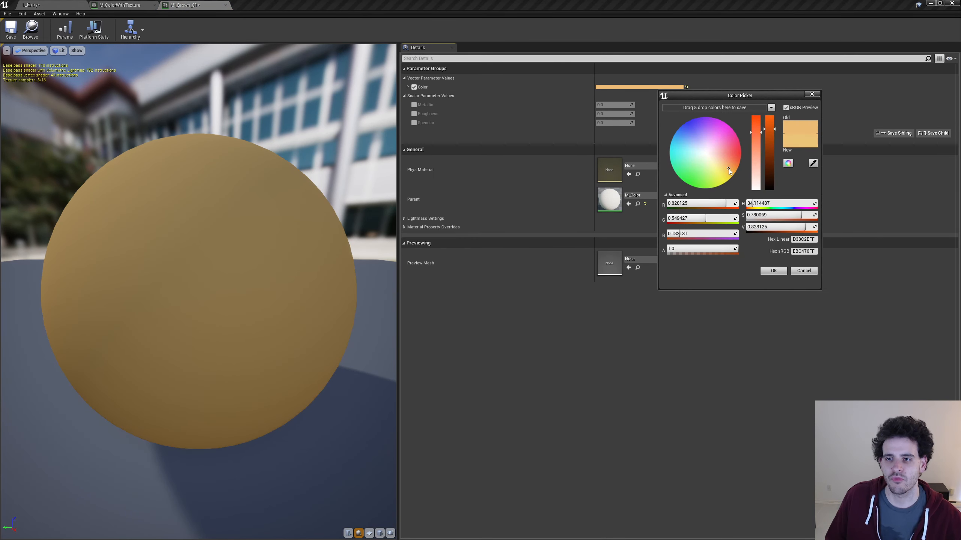
drag(728, 169, 731, 166)
drag(771, 130, 773, 168)
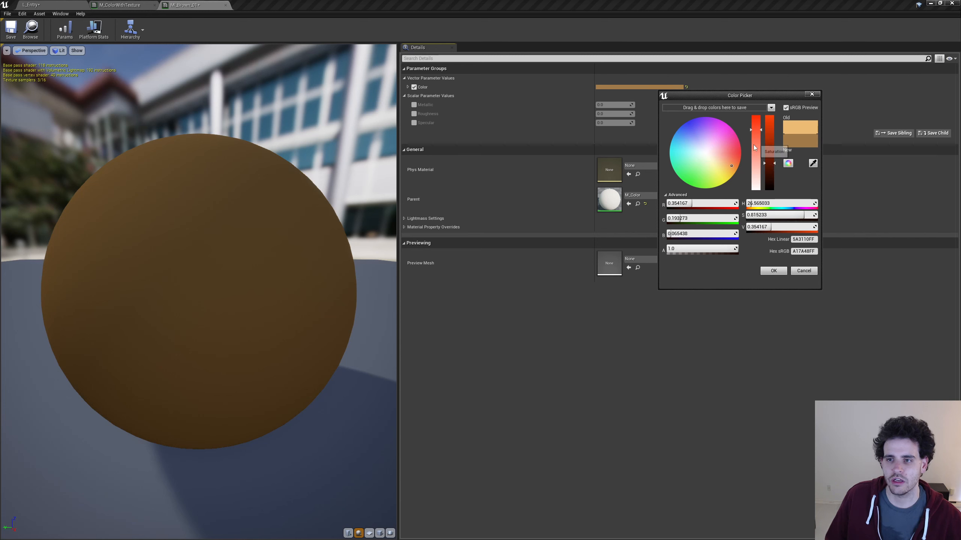
click(753, 148)
click(773, 271)
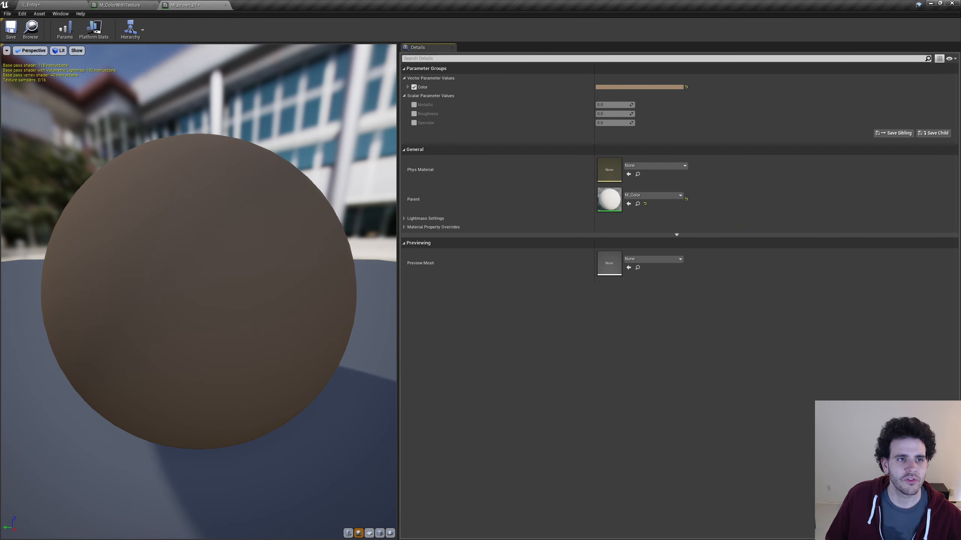
click(10, 31)
Apply MI_Brown_01 to the post that forms the tree's trunk in the L_Entry level.
click(31, 5)
drag(164, 441, 438, 320)
right_drag(551, 327, 534, 332)
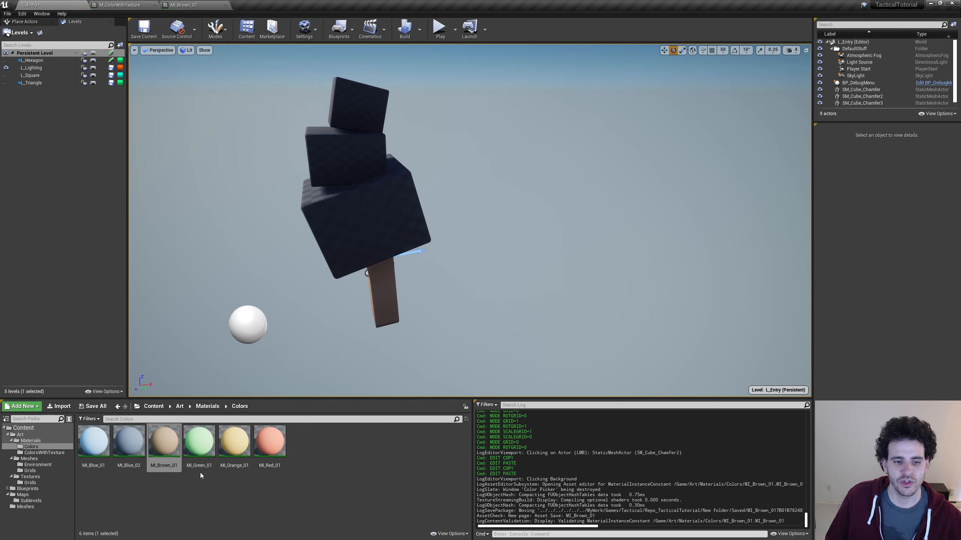
Duplicate the MI_Green_01 material instance as MI_Green_02.
drag(197, 450, 261, 318)
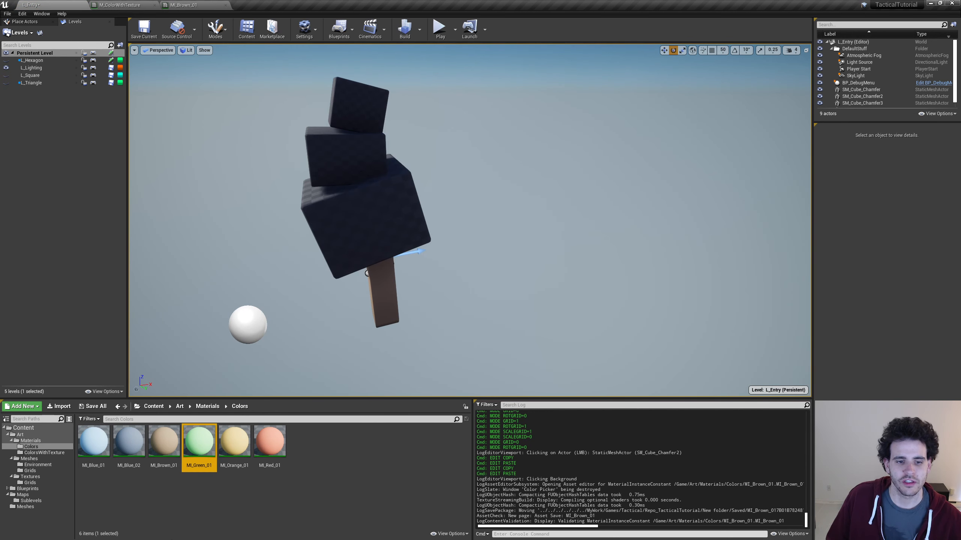
key(ctrl+w)
key(Return)
key(ctrl+w)
key(Escape)
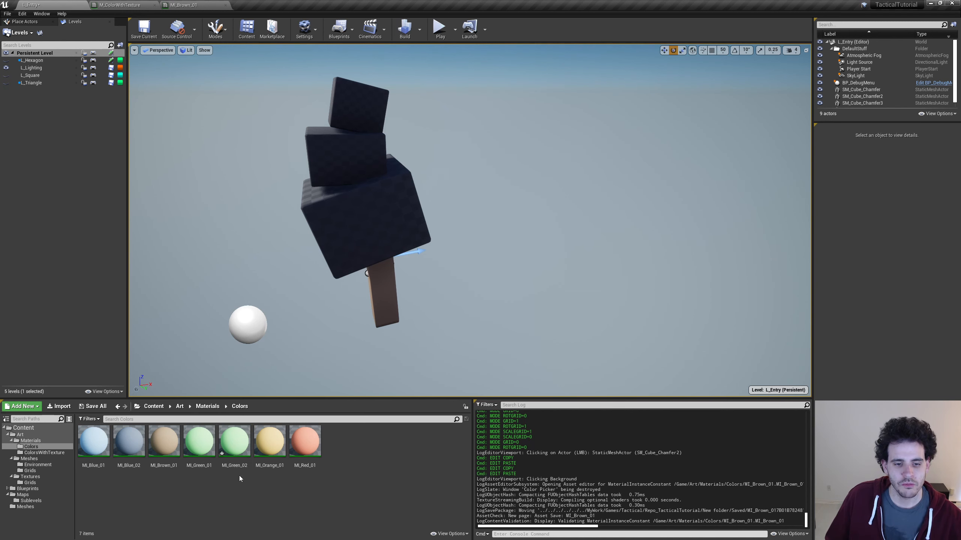
Darken MI_Green_02's color to a value of about 0.44.
double_click(234, 457)
click(674, 88)
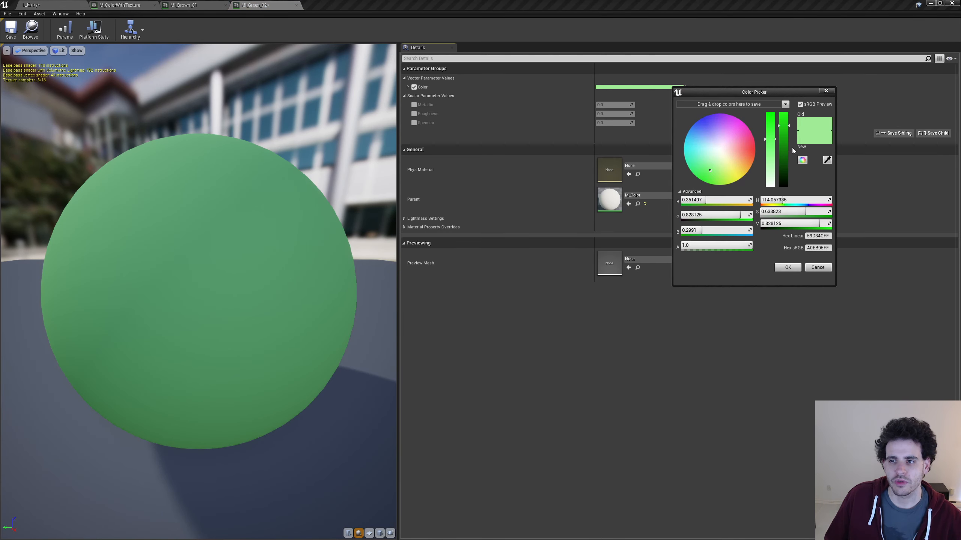
drag(783, 147, 783, 153)
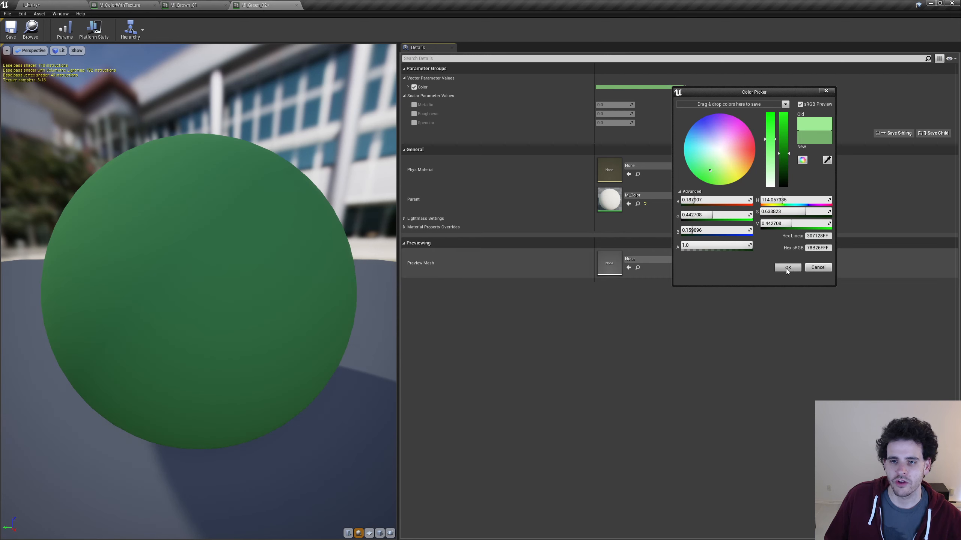
click(785, 268)
Add MI_Green_03 as another green copy and set its color to a saturation of about 0.81 and value of about 0.22.
click(50, 5)
click(344, 447)
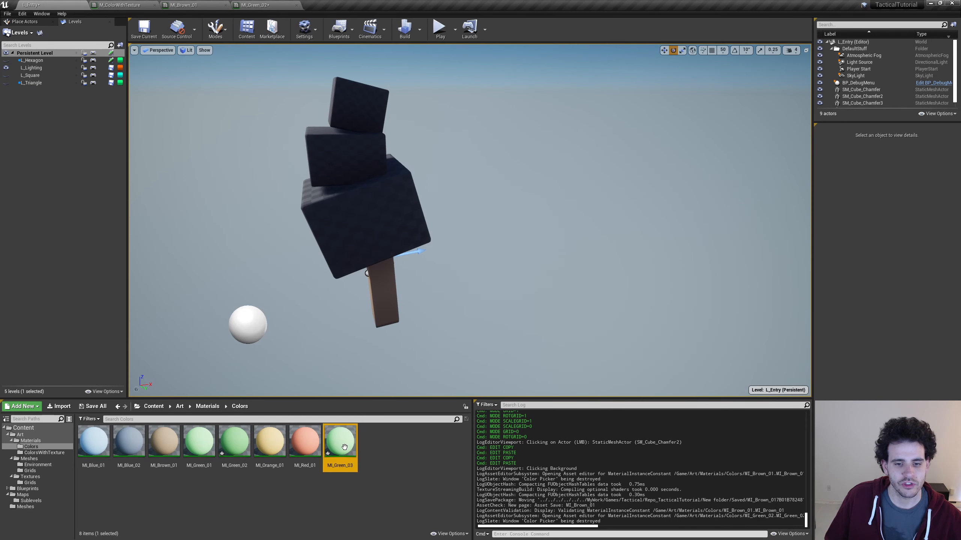
double_click(344, 447)
click(661, 87)
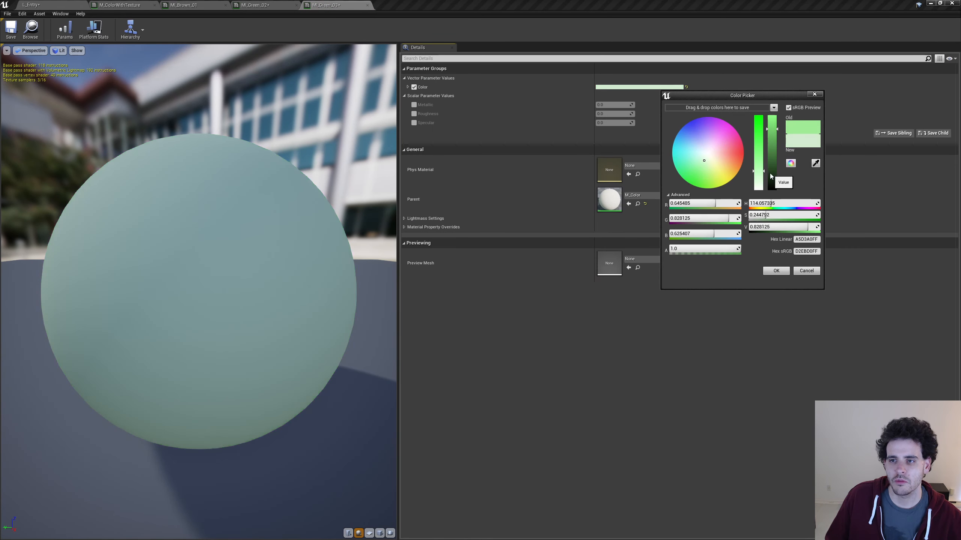
click(770, 173)
drag(759, 164, 758, 130)
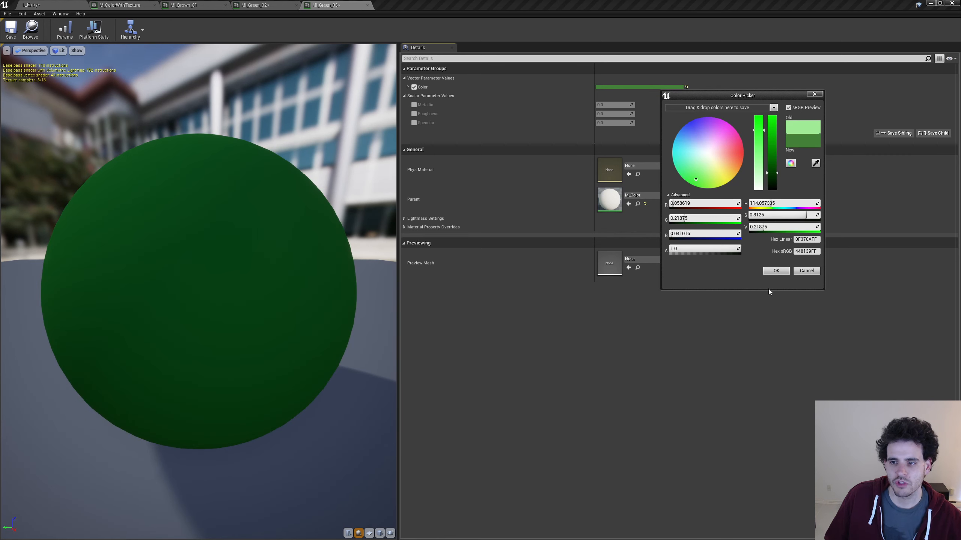
click(775, 270)
Apply MI_Green_03 to the lowest foliage block, MI_Green_02 to the middle one and MI_Green_01 to the top one, and save everything.
click(31, 5)
click(217, 446)
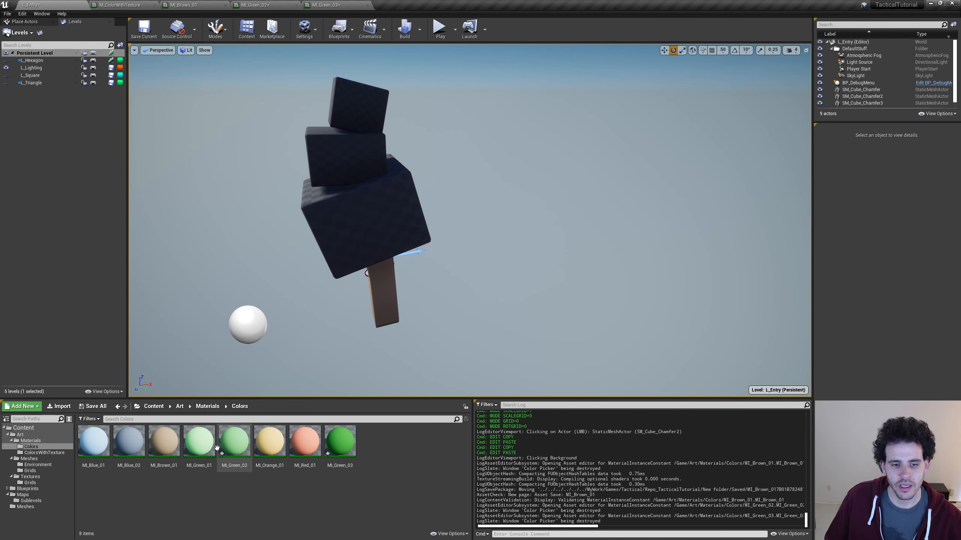
drag(339, 442, 350, 238)
drag(245, 433, 342, 159)
drag(199, 440, 355, 104)
key(s)
key(a)
right_drag(356, 159, 488, 167)
right_drag(488, 167, 511, 167)
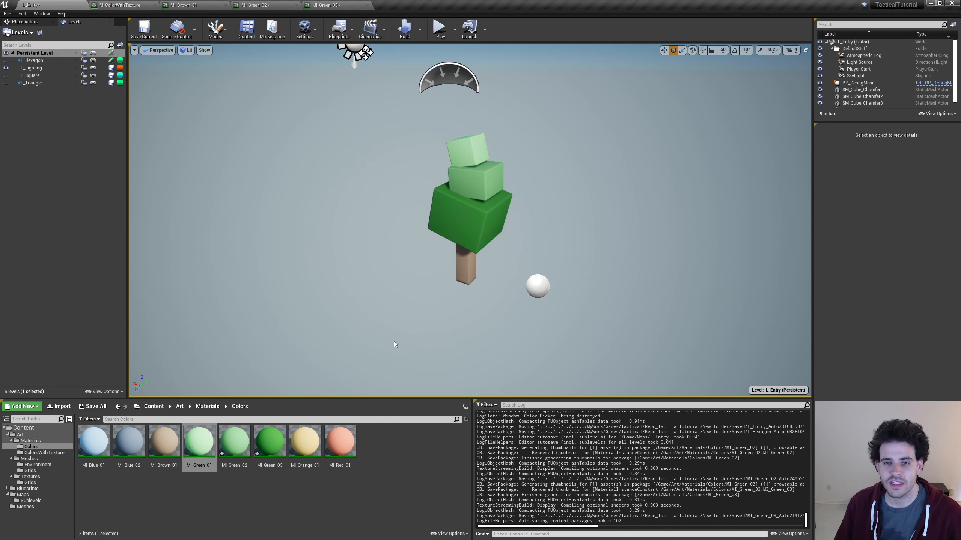
click(93, 406)
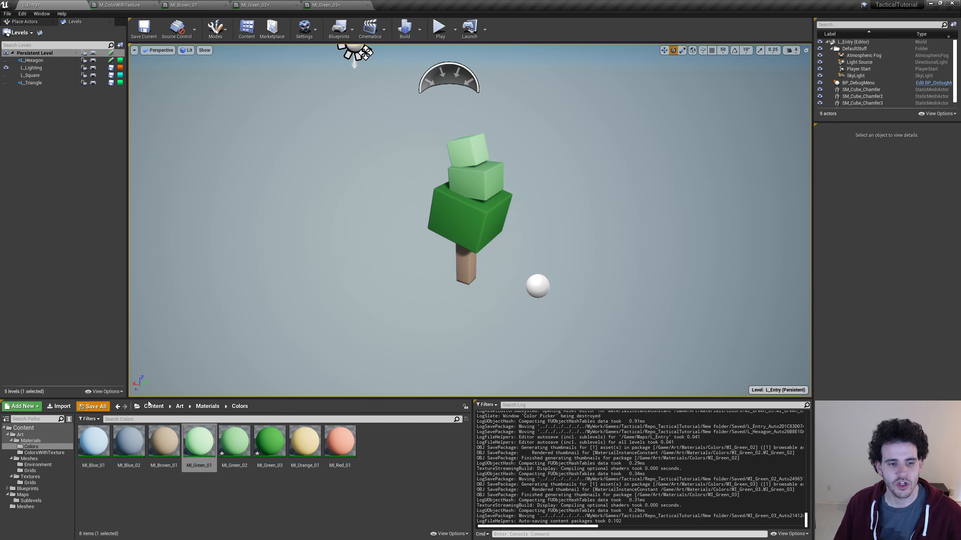
click(549, 341)
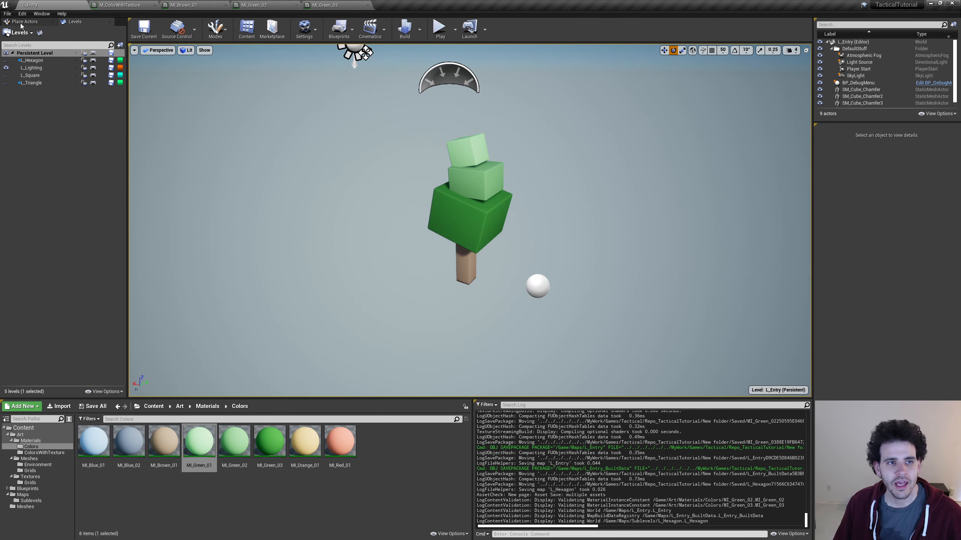
Place an Empty Actor beside the tree and reset its location to the world origin.
click(32, 23)
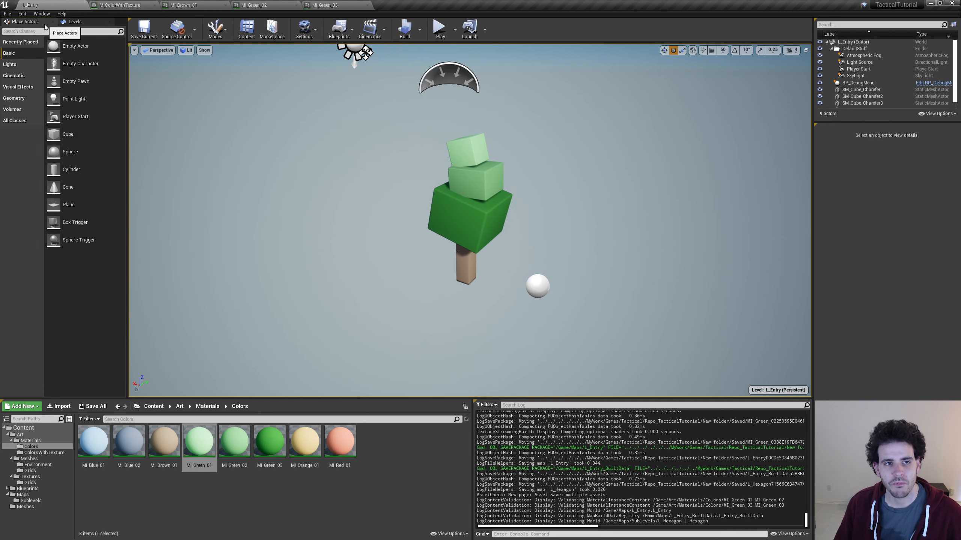
drag(68, 46, 431, 273)
click(529, 296)
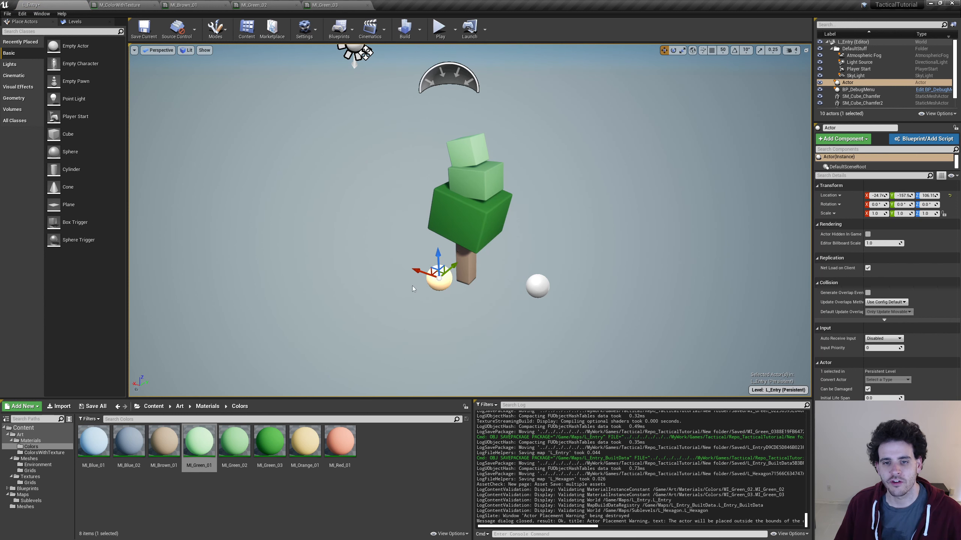
click(950, 196)
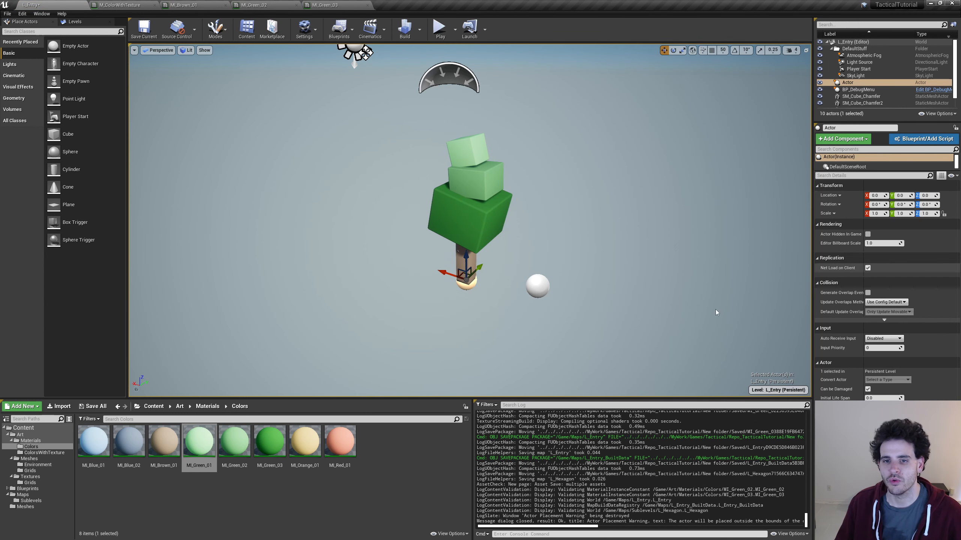
key(f)
Set the four SM_Cube_Chamfer blocks' mobility to Movable and attach them to the empty Actor.
scroll(867, 98, down, 1)
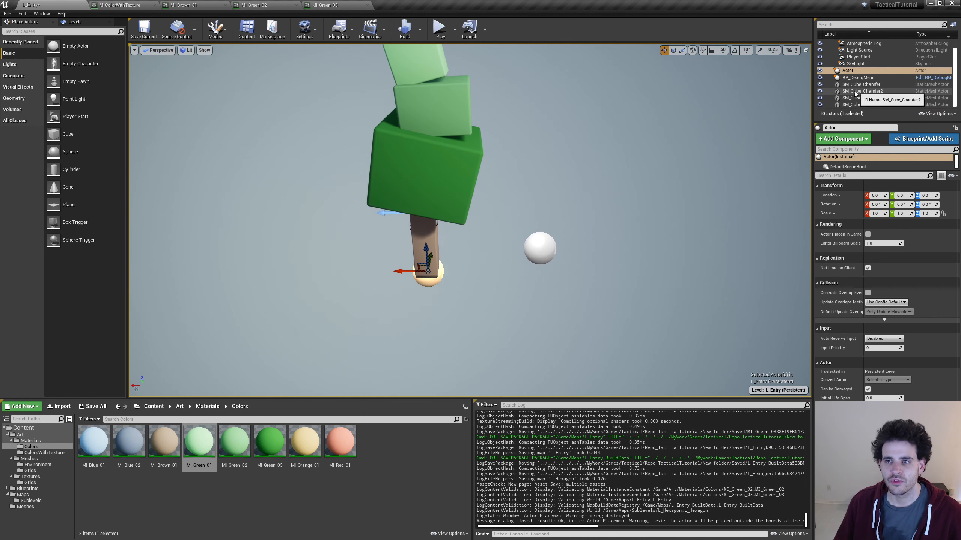
click(858, 84)
shift+click(872, 105)
key(f)
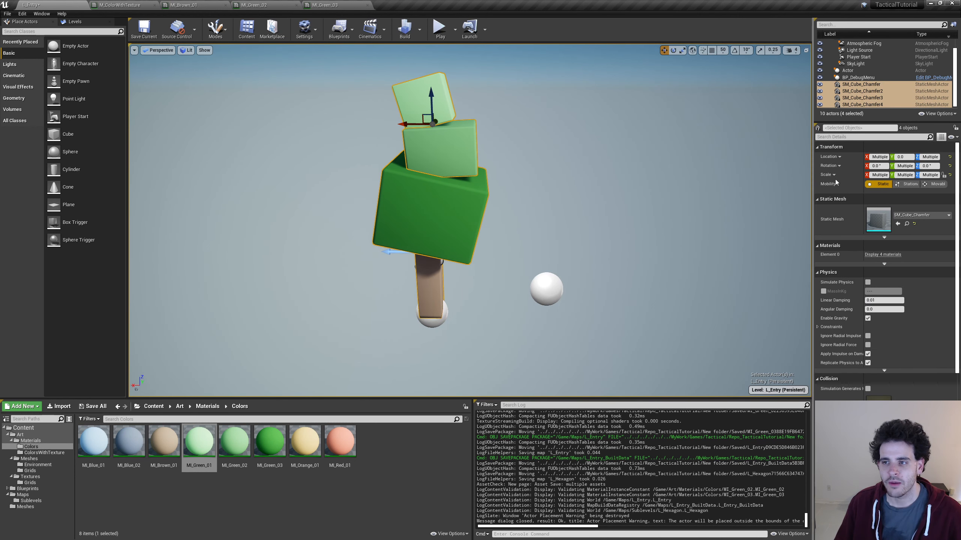
click(862, 84)
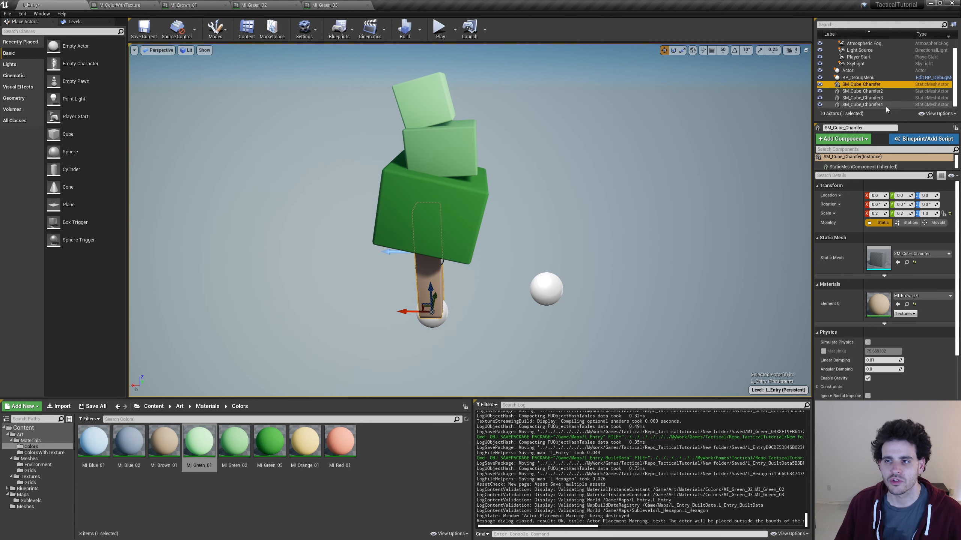
shift+click(887, 104)
click(934, 184)
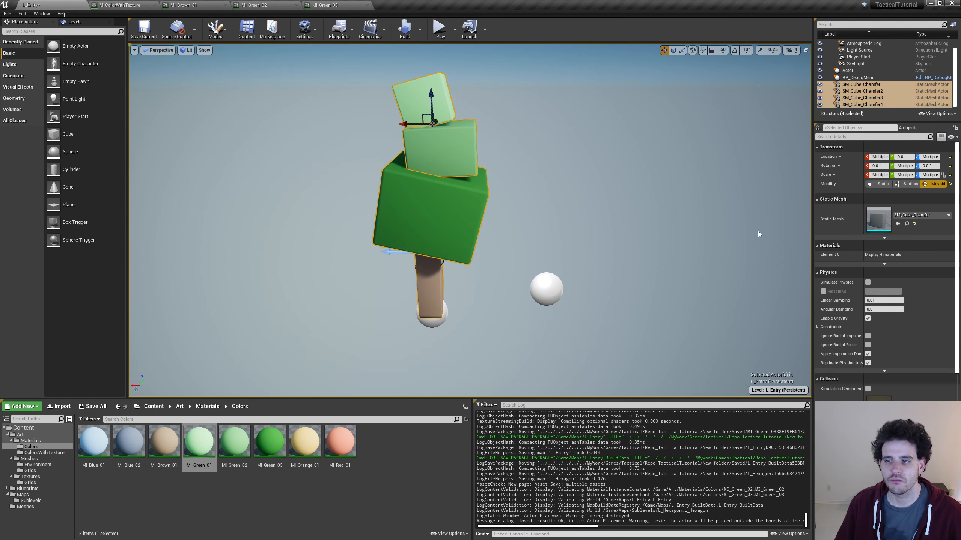
drag(857, 94, 853, 71)
Try moving the parent Actor together with its attached blocks, and undo the move.
click(847, 70)
drag(404, 311, 368, 245)
key(ctrl+z)
key(ctrl+z)
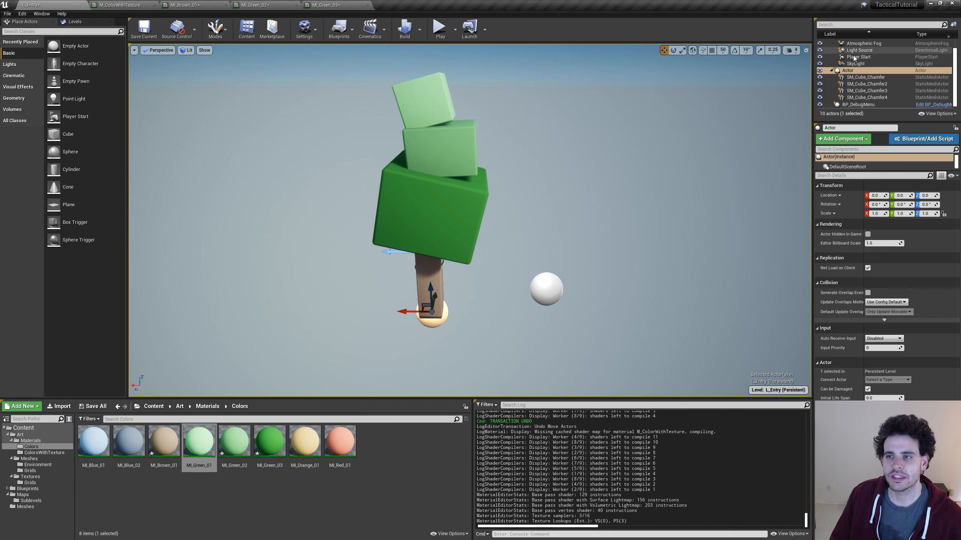
Convert the Actor and its four attached blocks to one static mesh named SM_Tree_01 in Art/Meshes/Environment.
shift+click(862, 97)
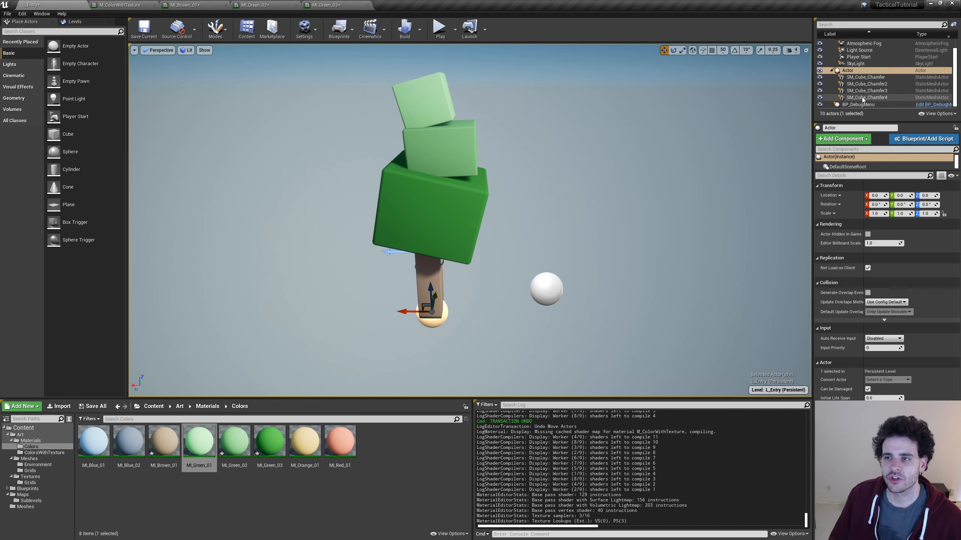
right_click(858, 72)
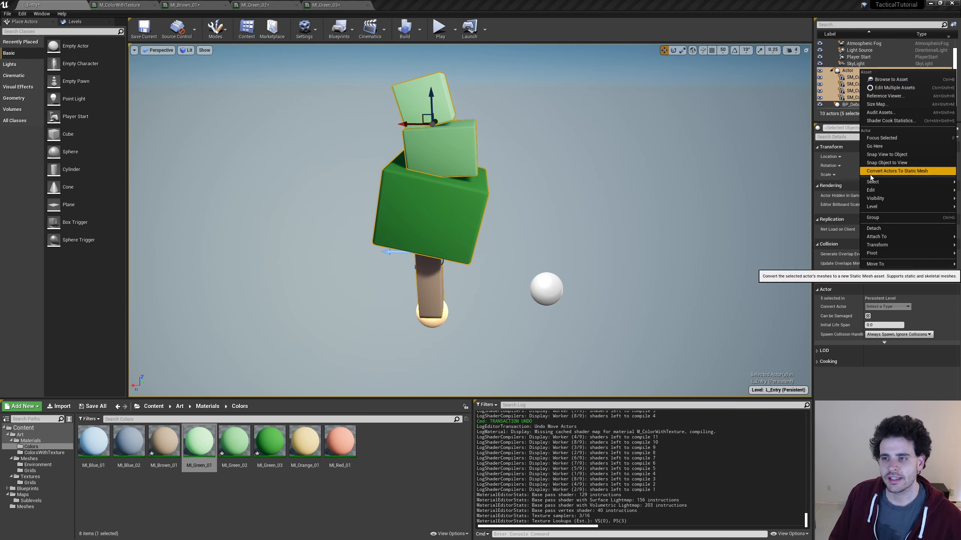
click(896, 171)
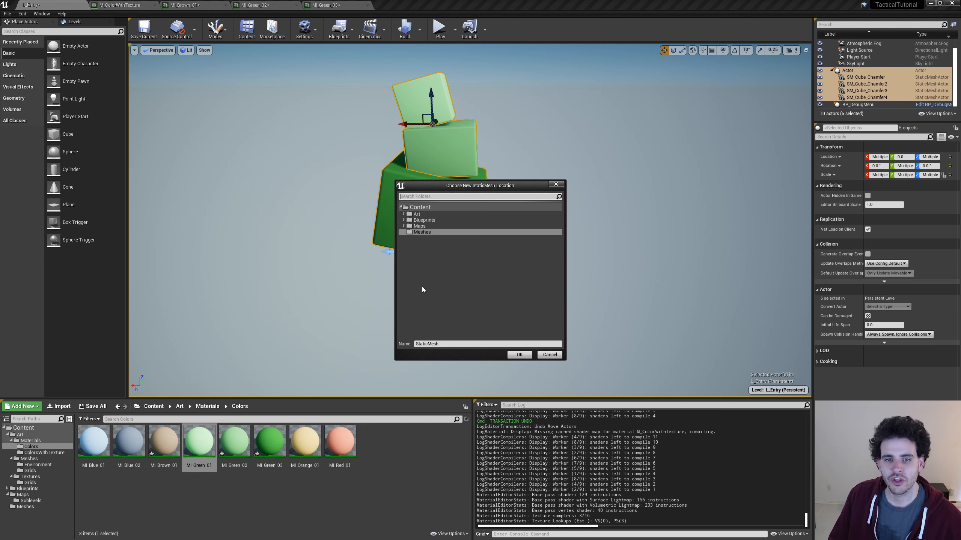
click(406, 223)
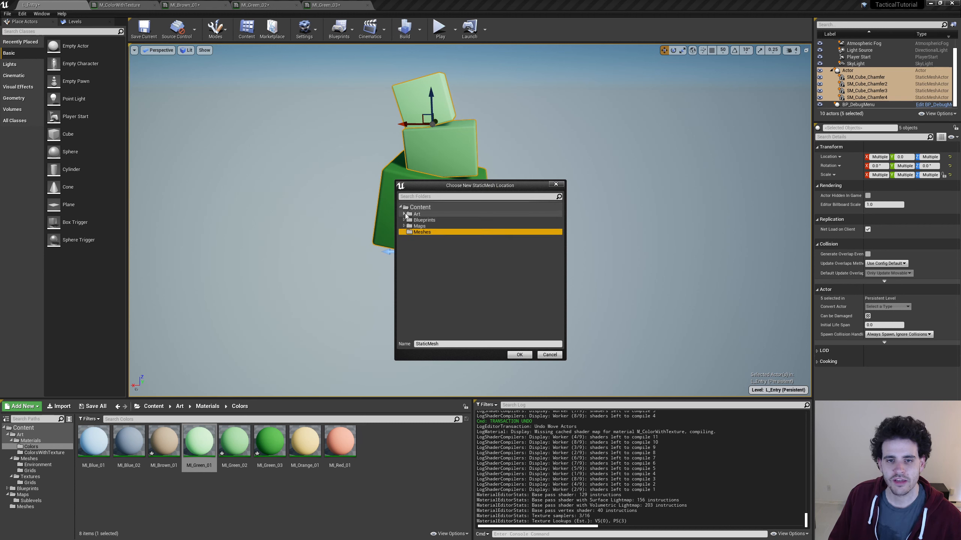
click(404, 215)
click(408, 226)
click(424, 232)
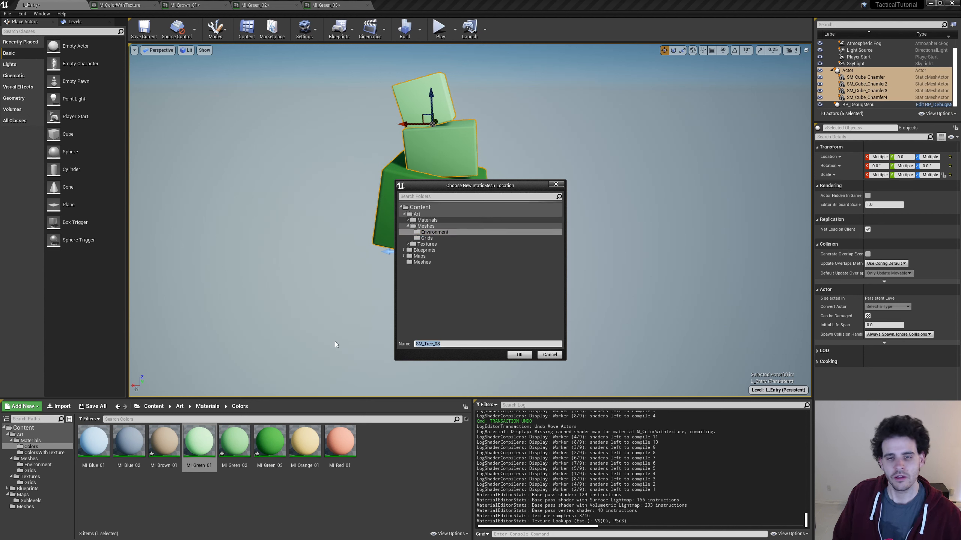
key(BackSpace)
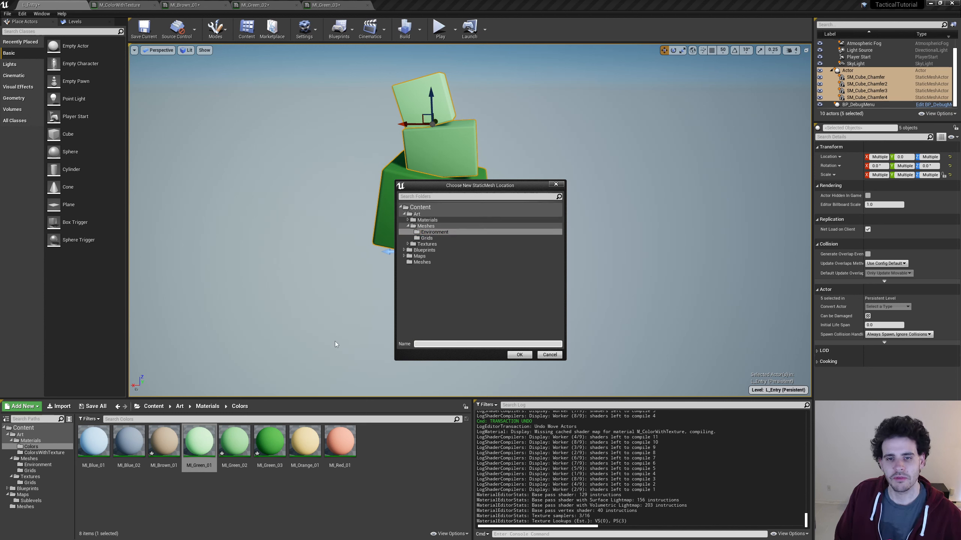
text(SM_Tree_01)
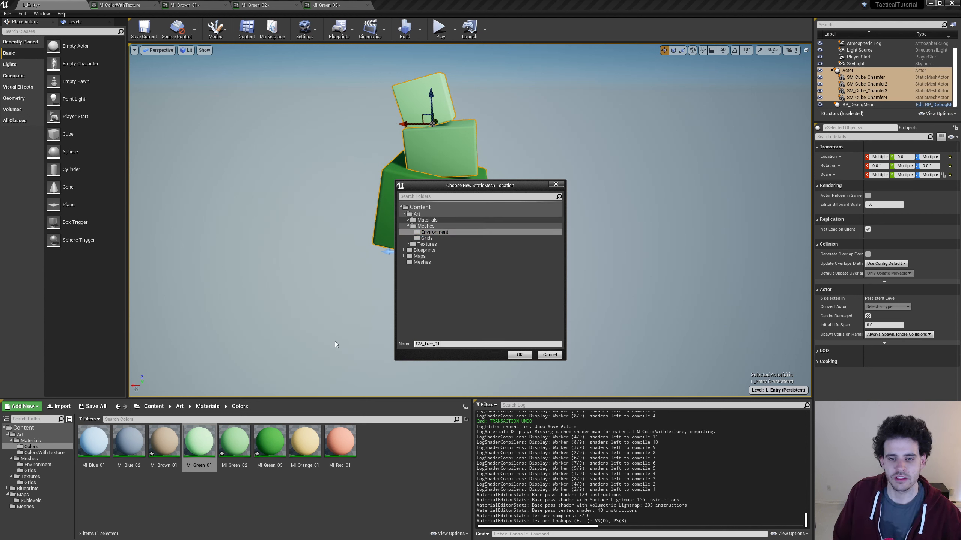
click(519, 355)
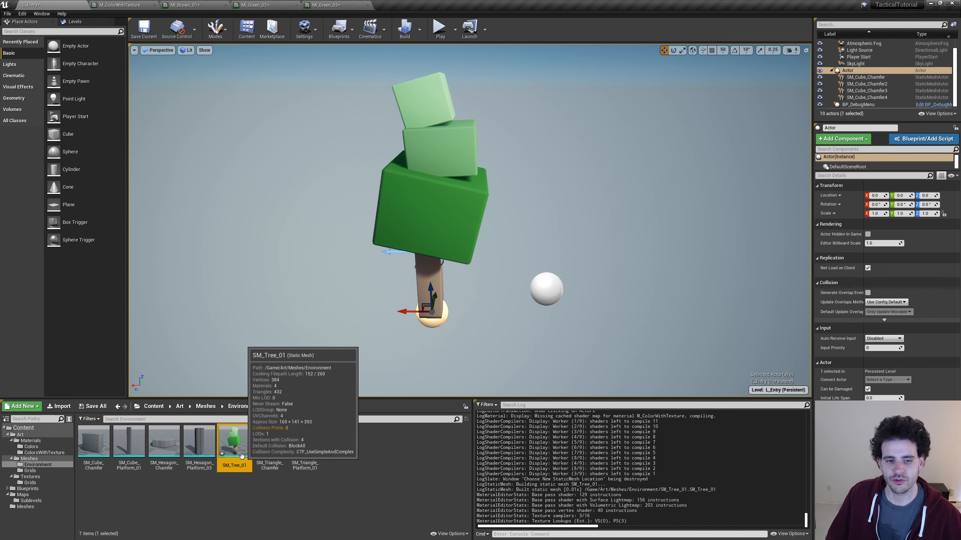
Place two instances of SM_Tree_01 in the level beside the original block tree, accepting placement outside the level bounds.
drag(231, 468, 483, 343)
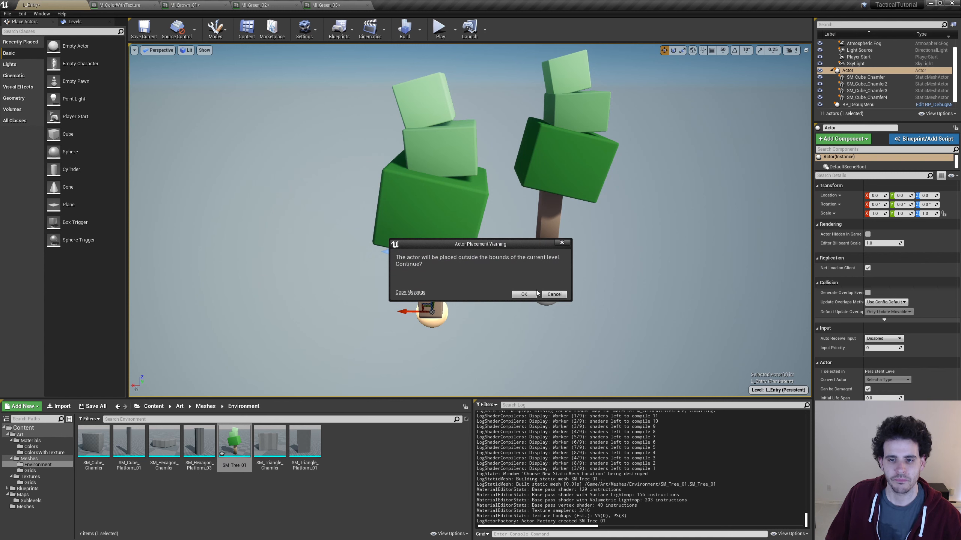
click(525, 294)
drag(235, 441, 599, 303)
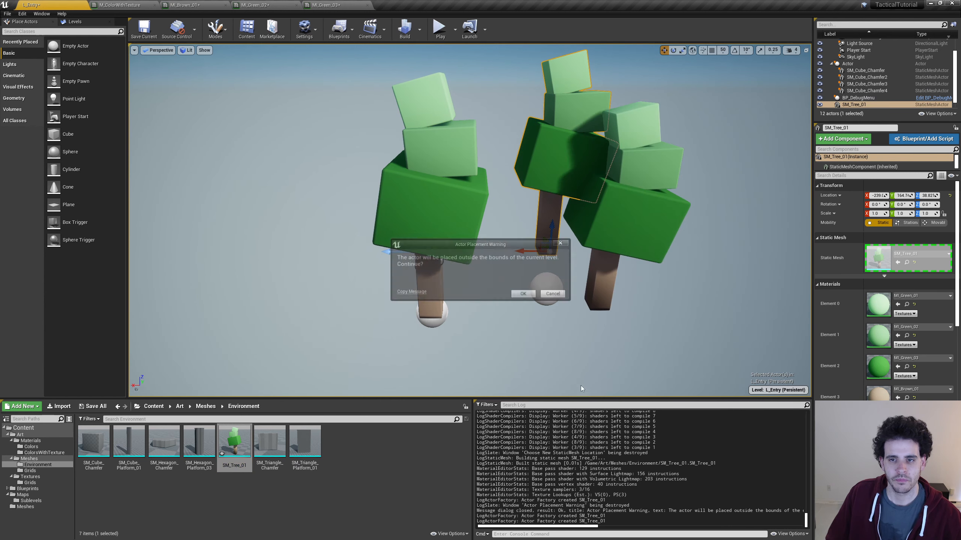
click(524, 295)
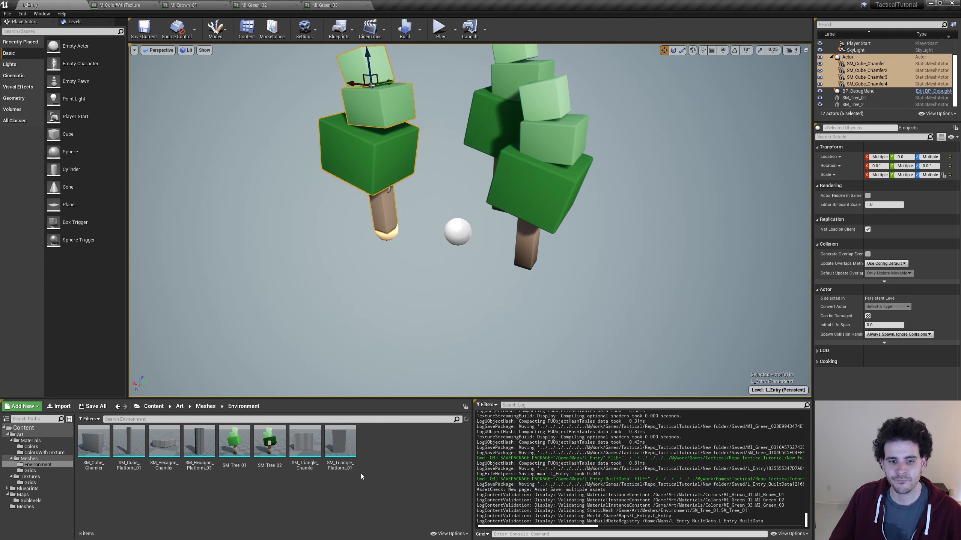
Place an SM_Tree_02 instance beside the original block tree and move it farther away along Y.
drag(269, 442, 323, 250)
click(523, 294)
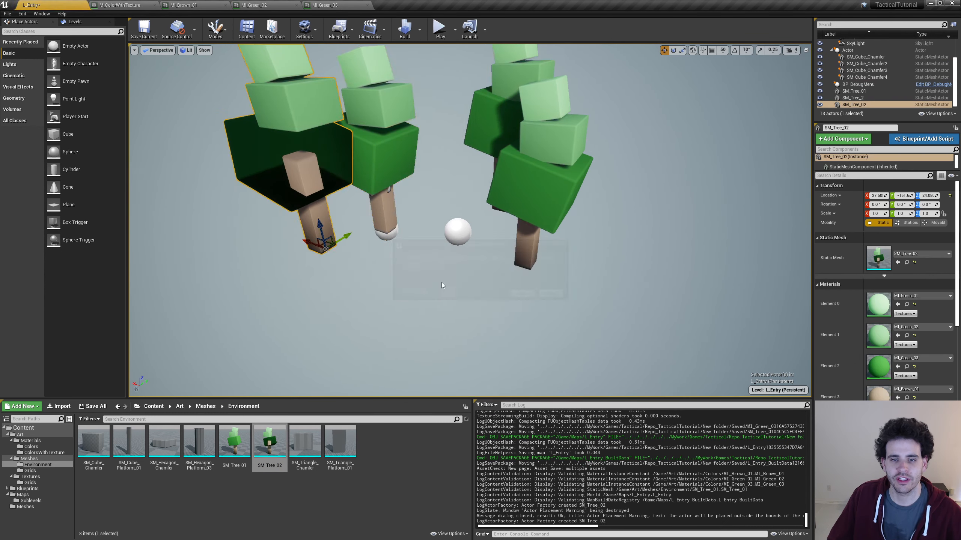
right_drag(358, 267, 393, 250)
drag(480, 274, 435, 290)
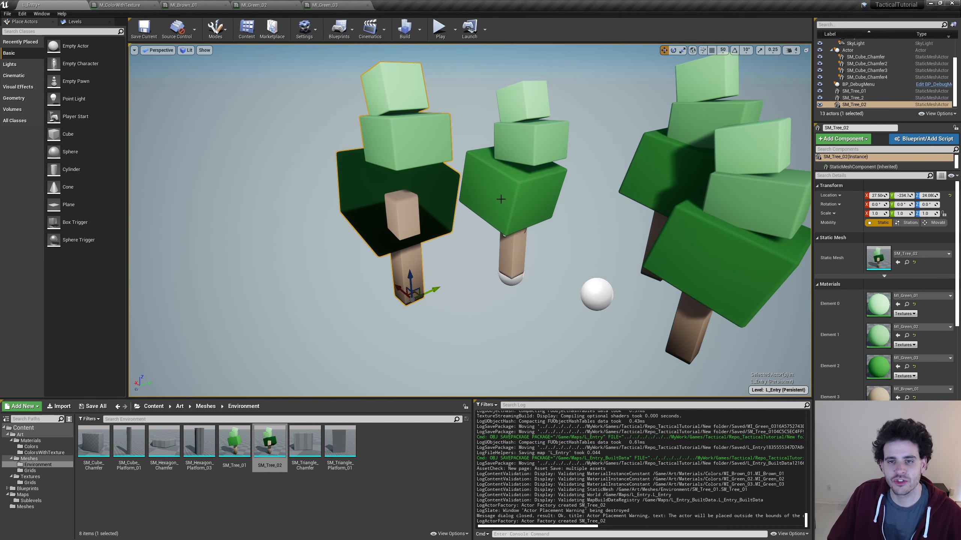
Examine the original lower foliage block's scale values and compare its faces with those of the placed SM_Tree_02 and SM_Tree_01 trees.
click(482, 191)
key(f)
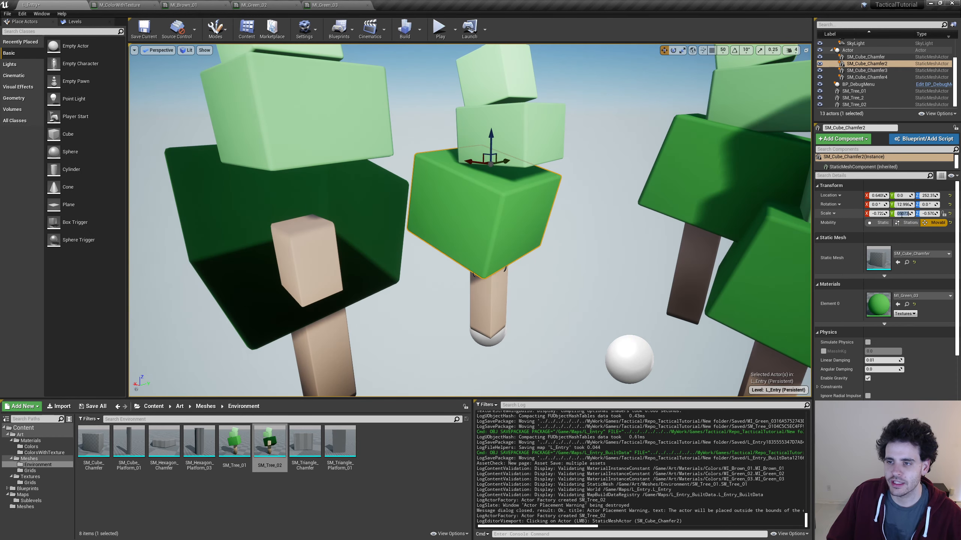
drag(864, 223, 835, 222)
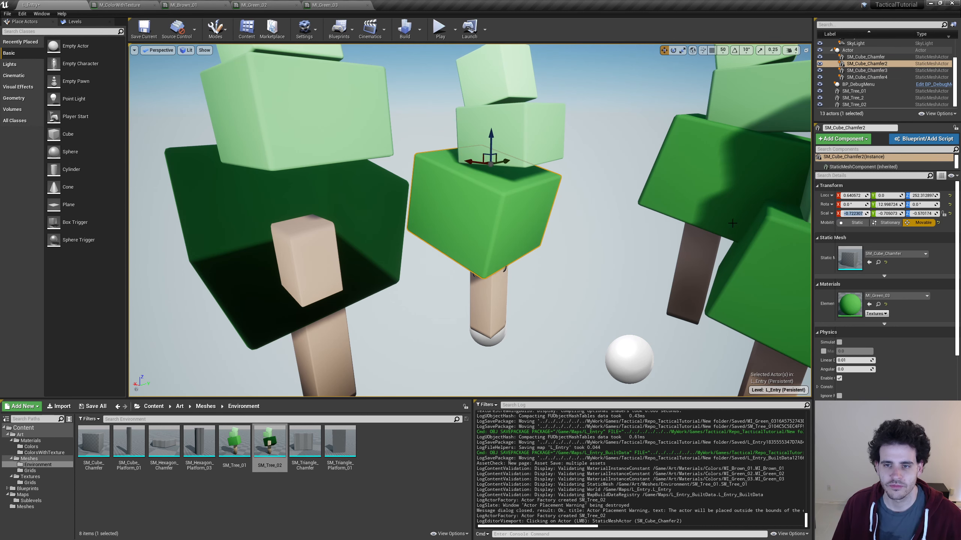
click(377, 216)
key(f)
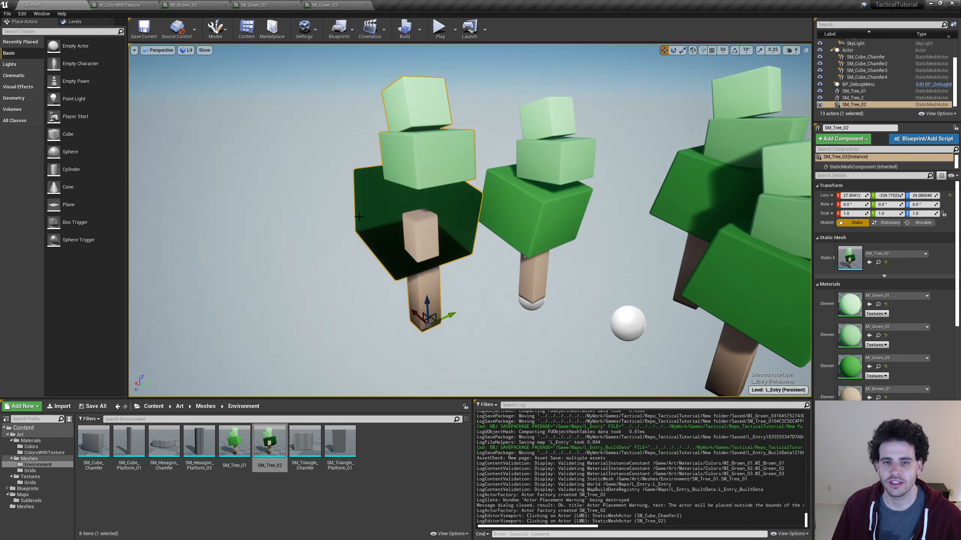
right_drag(414, 231, 359, 220)
click(584, 254)
right_drag(584, 254, 564, 236)
click(550, 281)
drag(525, 327, 362, 378)
right_drag(362, 378, 348, 340)
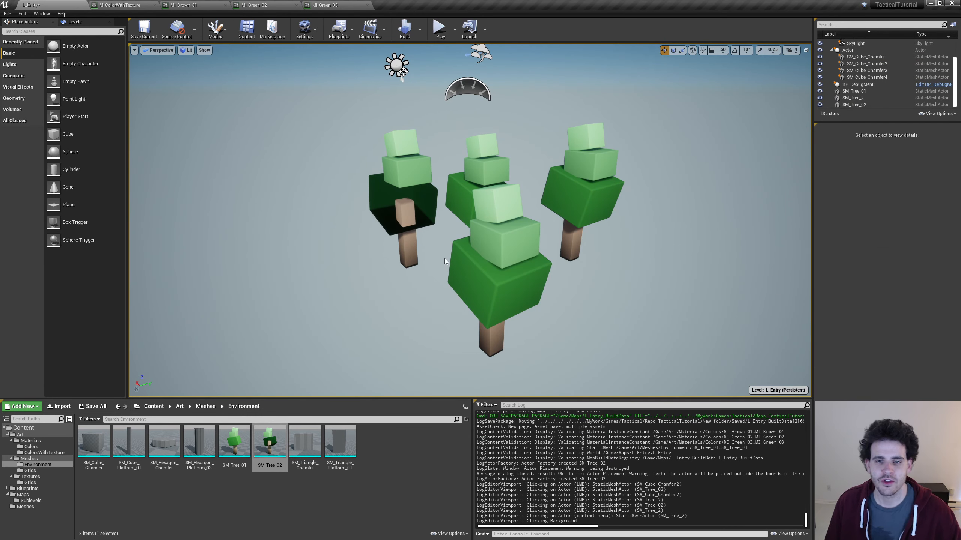
Delete the placed SM_Tree_02 and both SM_Tree_01 instances from the level.
click(406, 197)
key(Delete)
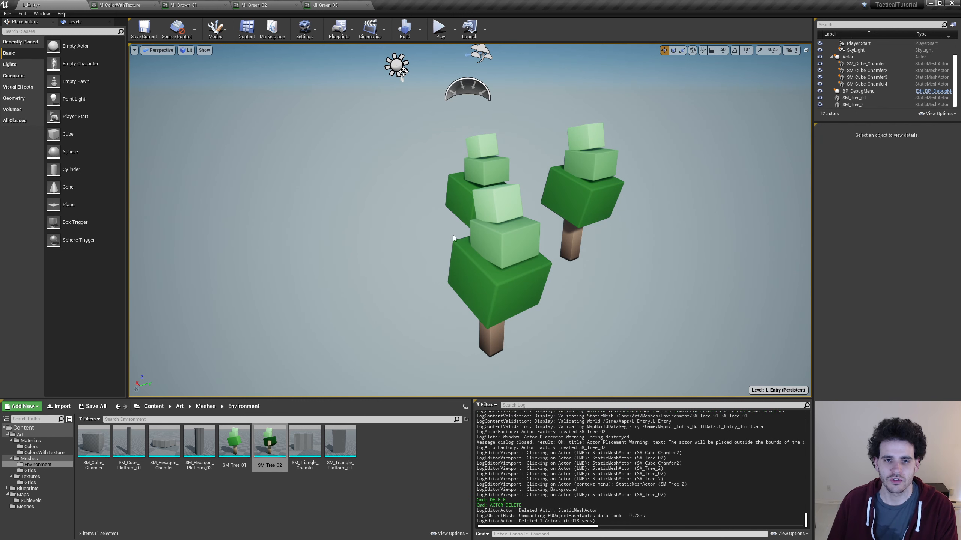
click(536, 241)
key(Delete)
click(560, 205)
key(Delete)
Delete the original parent Actor together with its four SM_Cube_Chamfer blocks.
click(479, 208)
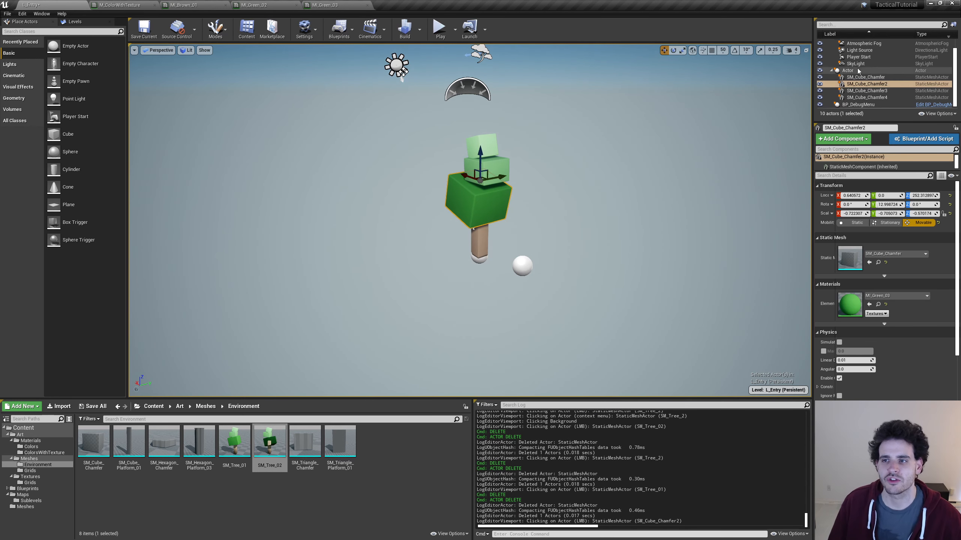
click(855, 71)
shift+click(854, 97)
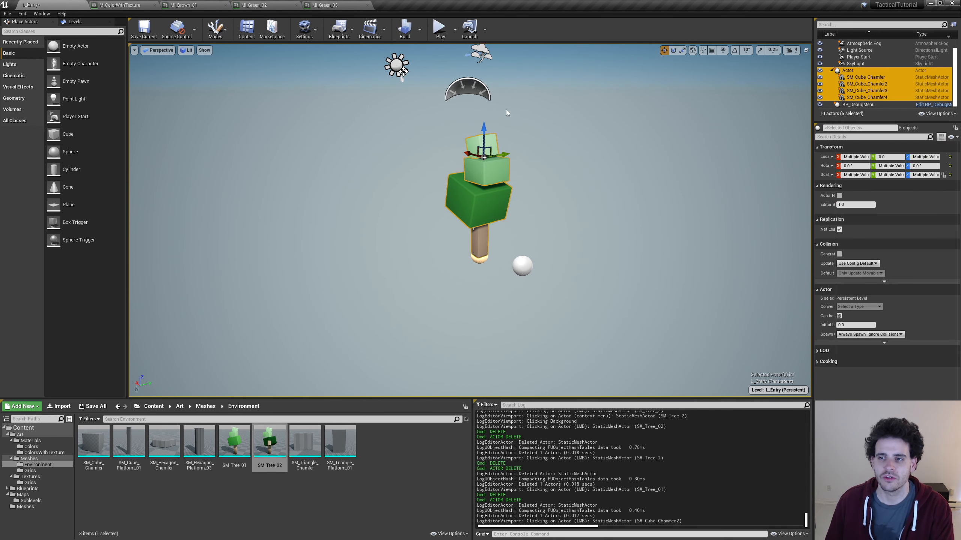
key(Delete)
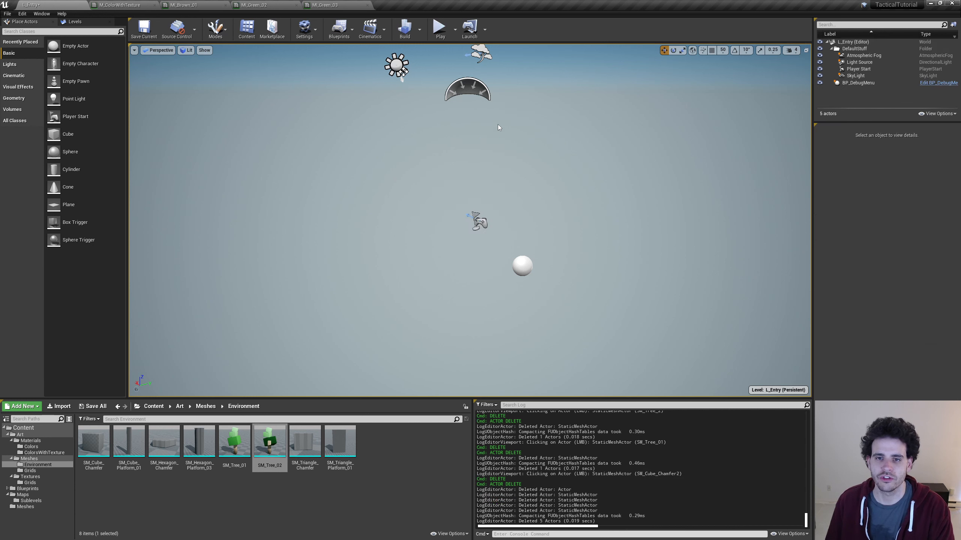
Show L_Square as the current level and place an SM_Tree_01 on its light blue platform near the player start.
click(96, 24)
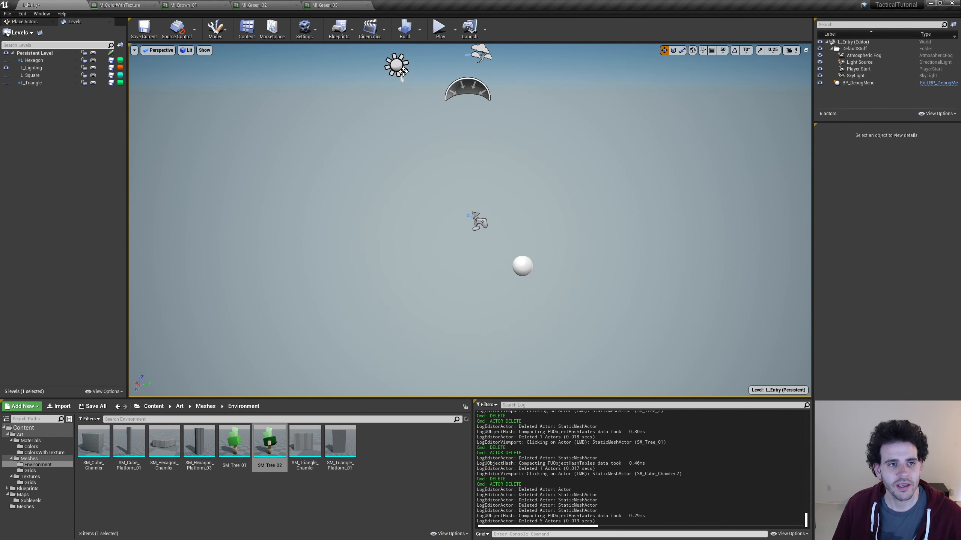
double_click(32, 75)
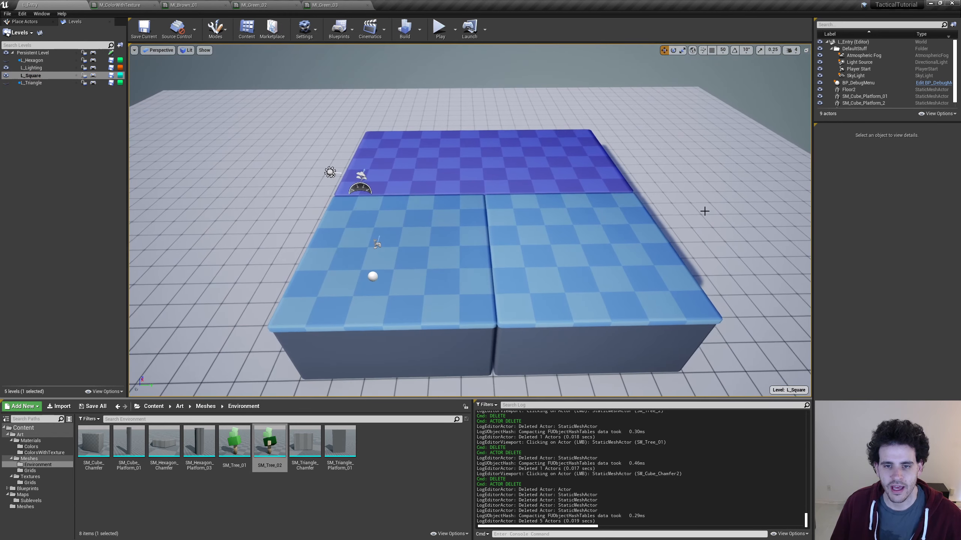
drag(234, 441, 385, 237)
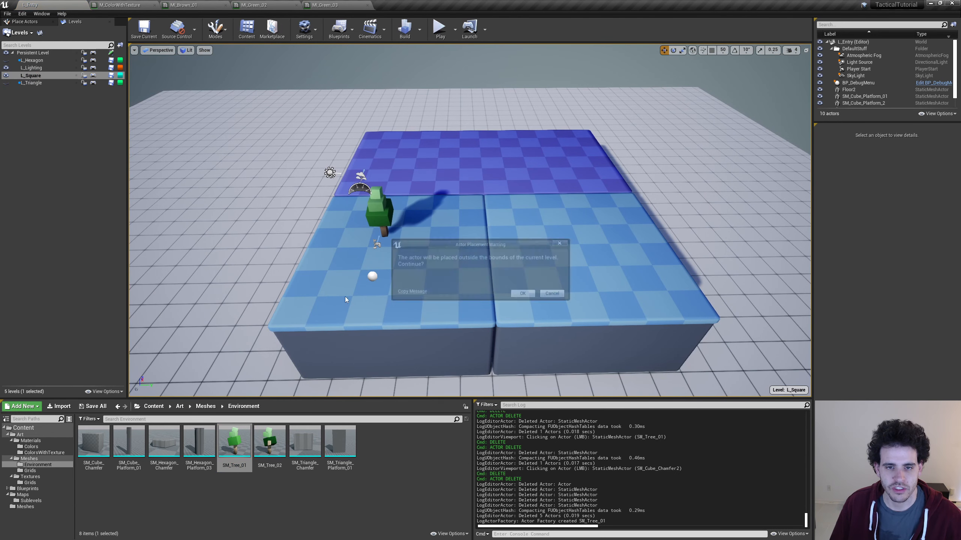
click(518, 296)
Add two more SM_Tree_01 trees on the purple platform, turning one and scaling it uniformly to about 2.05.
drag(235, 440, 491, 176)
mouse_move(491, 177)
right_down()
mouse_move(495, 140)
mouse_move(501, 170)
right_up()
key(e)
drag(507, 271, 499, 251)
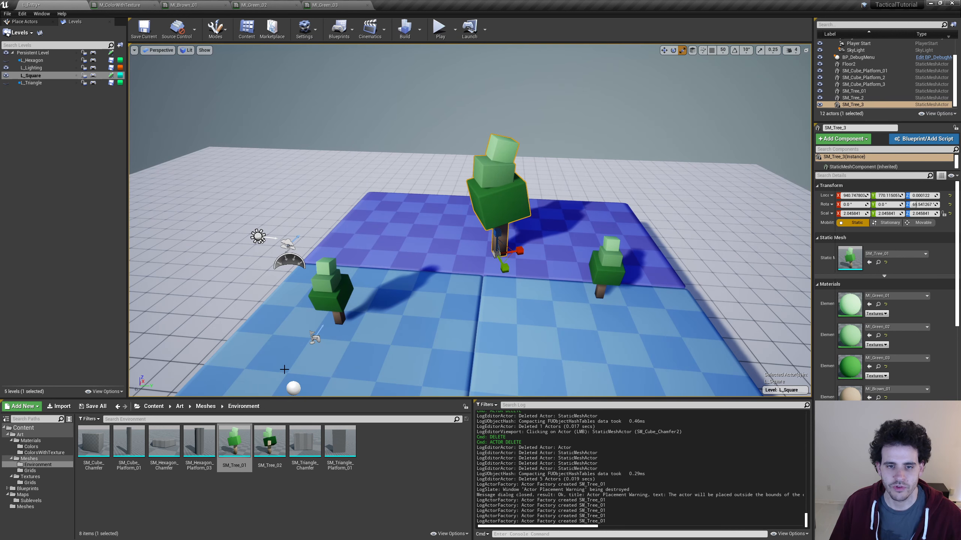
Add another, flattened-looking SM_Tree_01 near the light blue platform's back edge and an SM_Tree_02 at its outer side edge.
drag(234, 441, 659, 324)
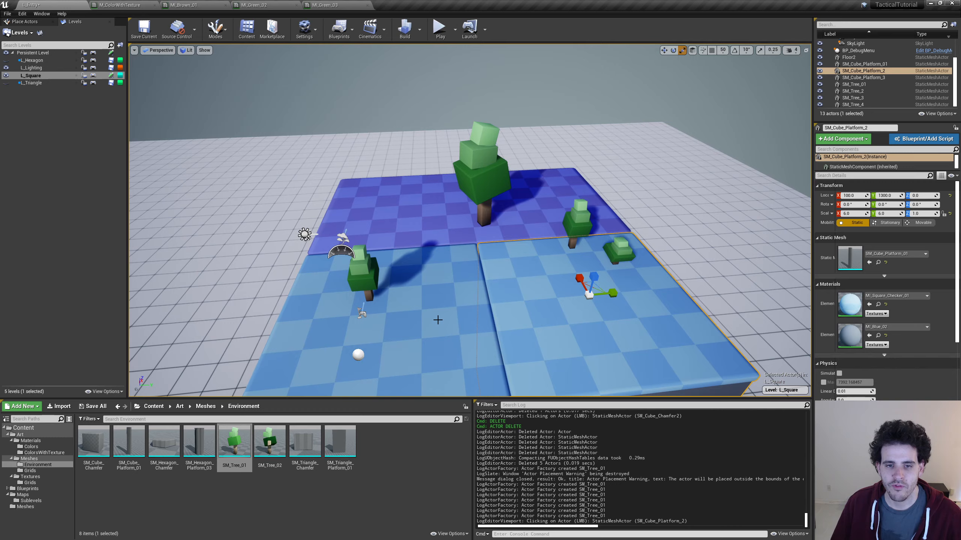
alt+drag(610, 264, 599, 283)
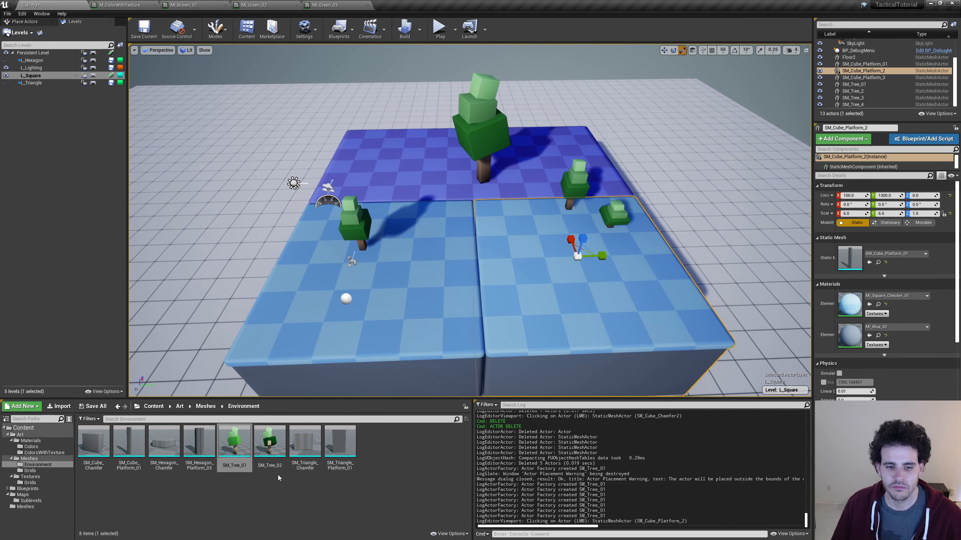
drag(269, 441, 665, 269)
click(781, 79)
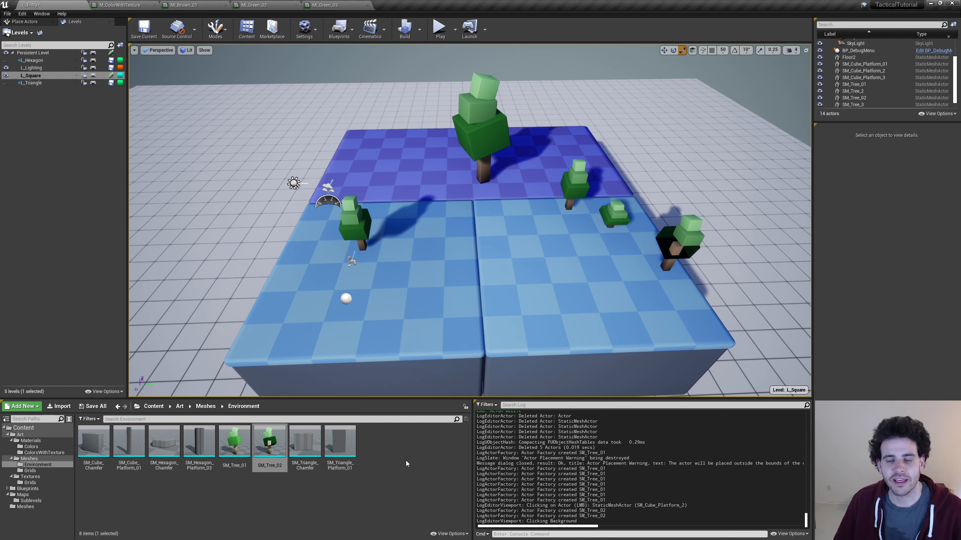
Rename mesh SM_Tree_01 as SM_Tree_09 and SM_Tree_02 as SM_Tree_07, and fix up the redirectors in the Content folder.
click(239, 442)
key(F2)
key(End)
key(BackSpace)
text(6)
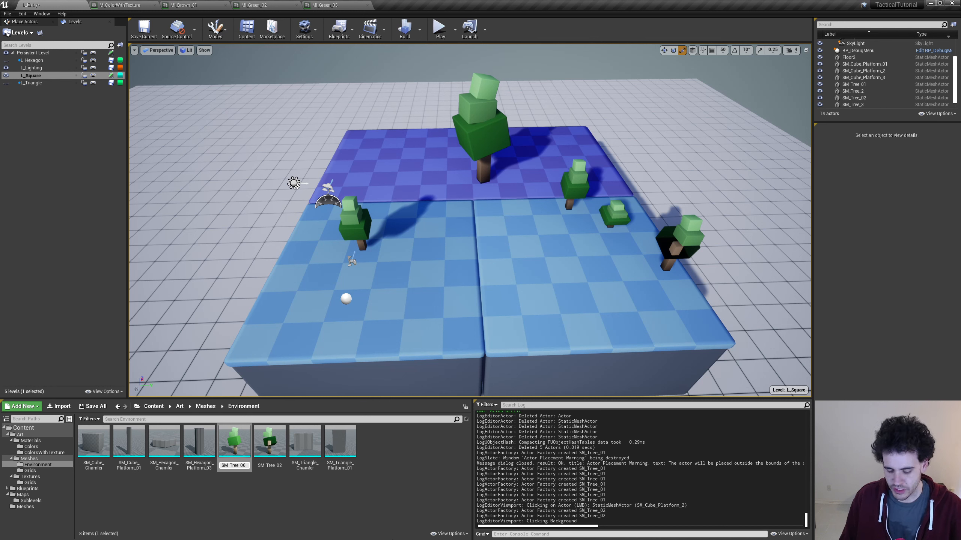
key(Return)
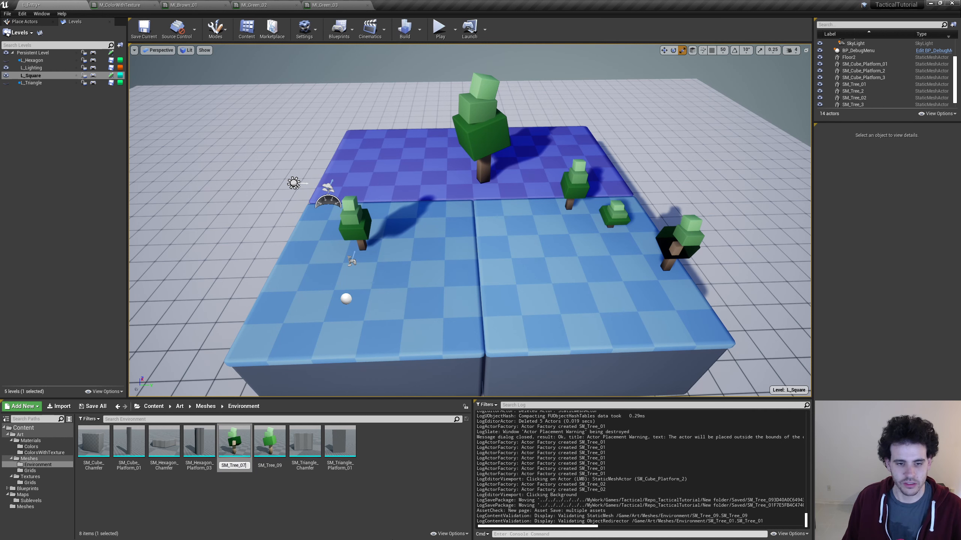
key(Return)
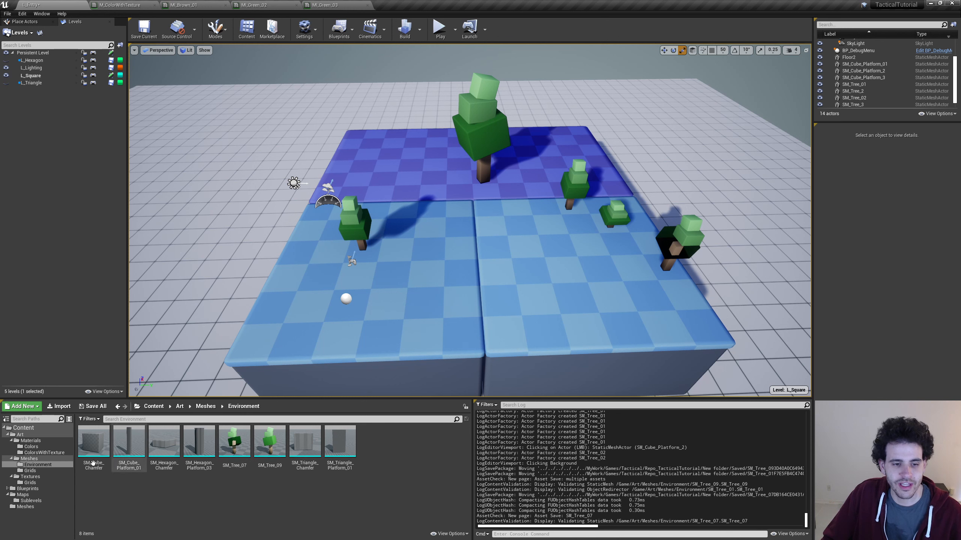
right_click(27, 430)
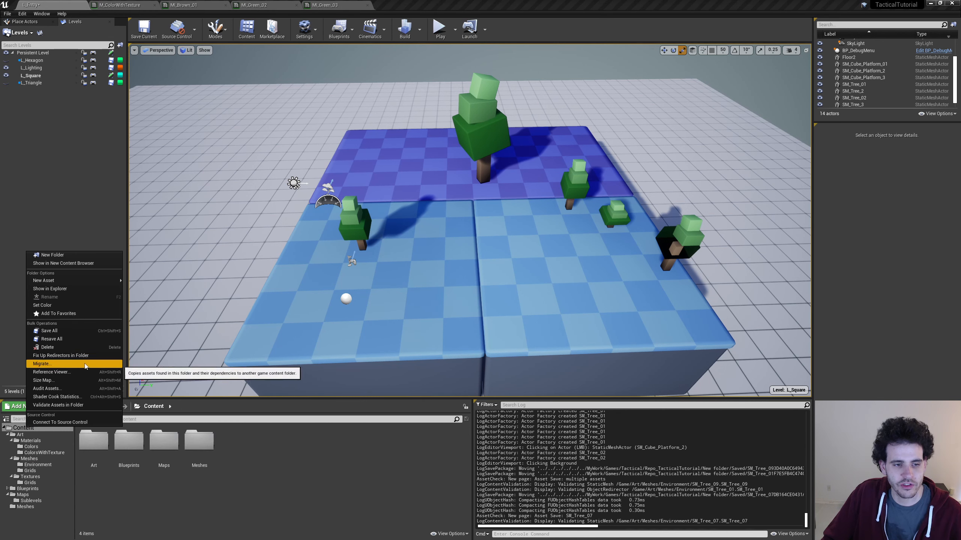
click(57, 358)
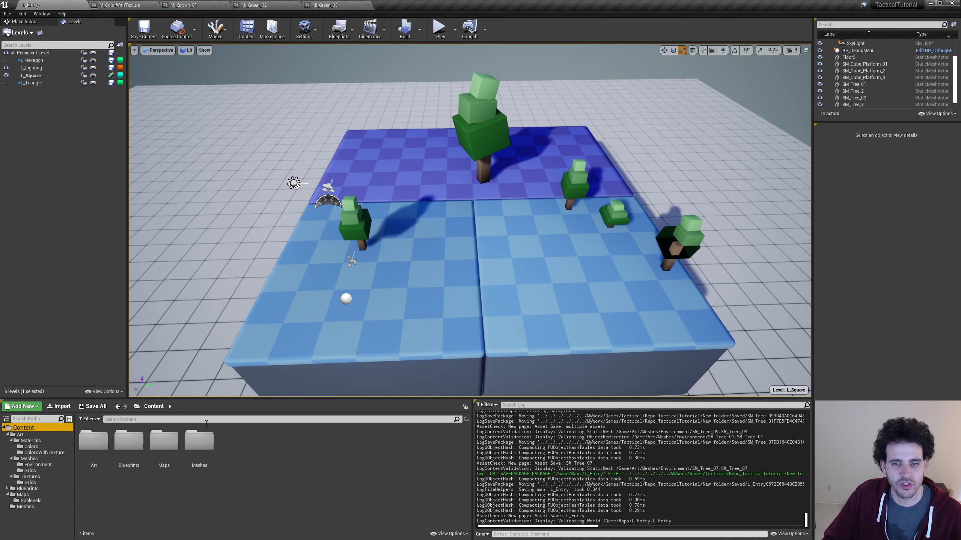
Import all FBX files from the Assets2 folder into Art/Meshes/Environment without creating materials, and save all content.
click(55, 463)
key(alt+Tab)
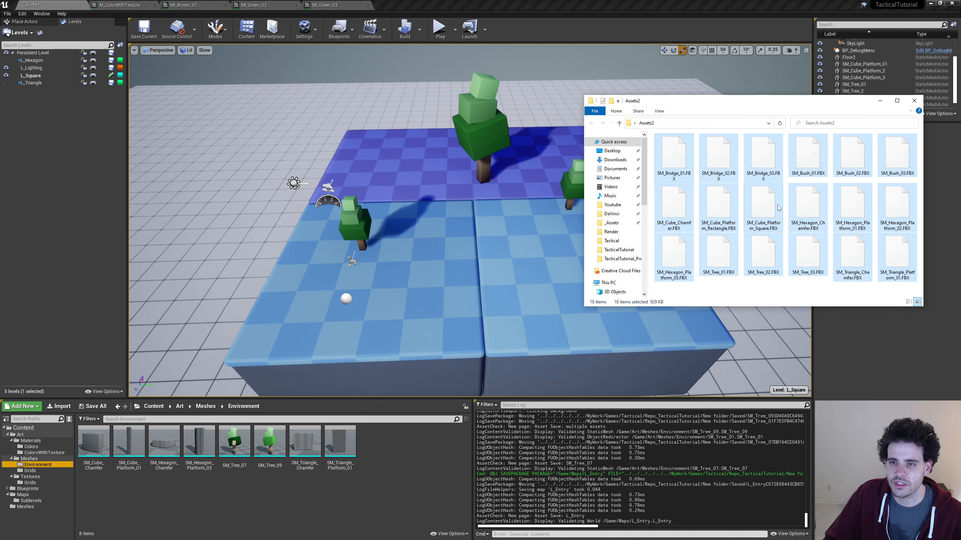
drag(688, 204, 445, 440)
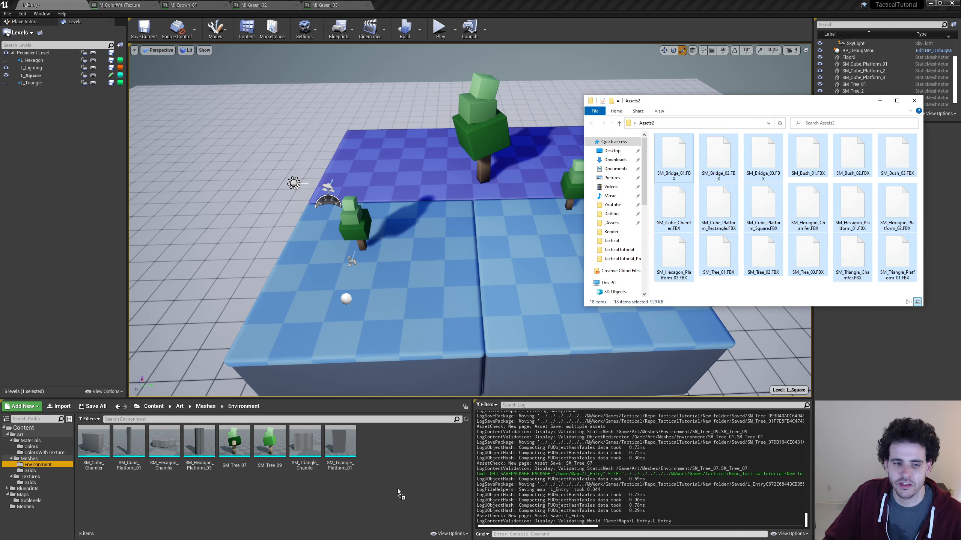
drag(396, 467, 399, 463)
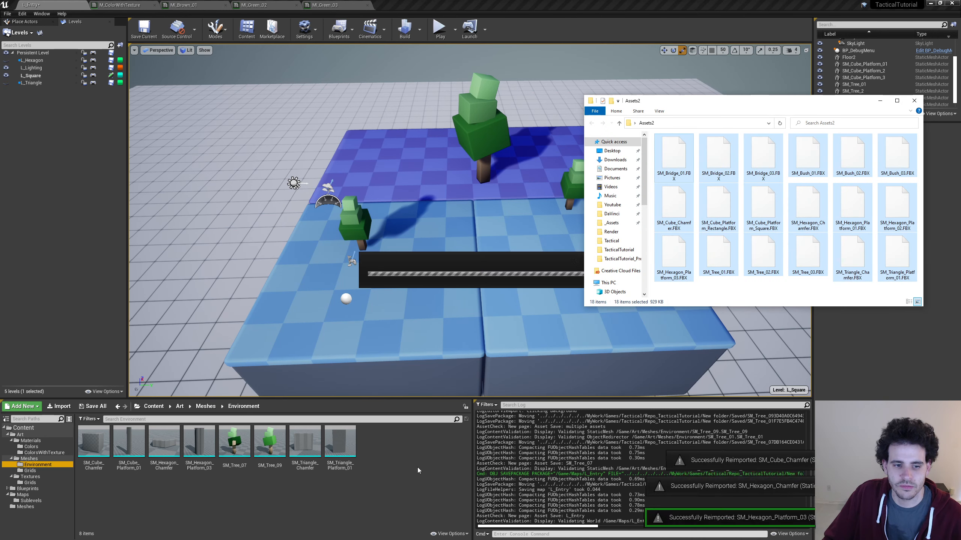
click(486, 138)
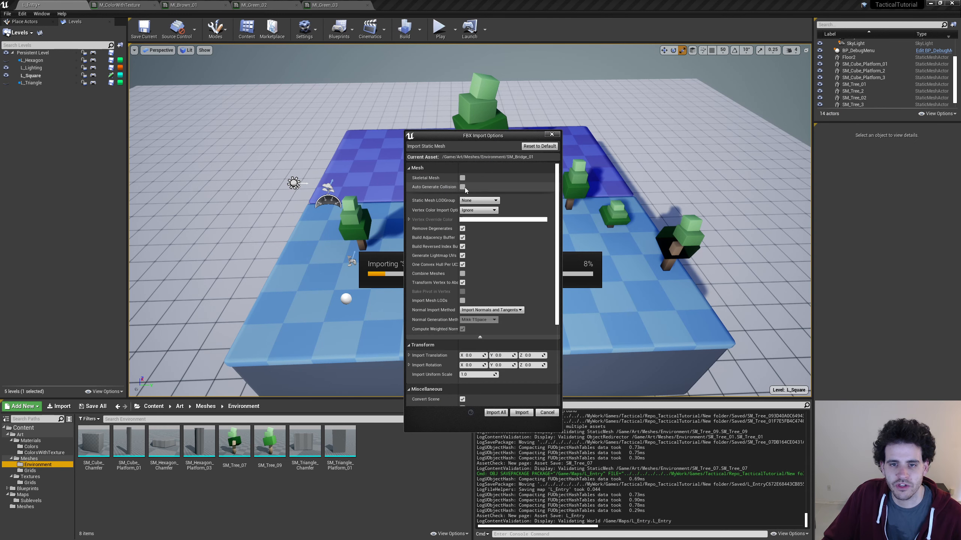
scroll(507, 311, down, 5)
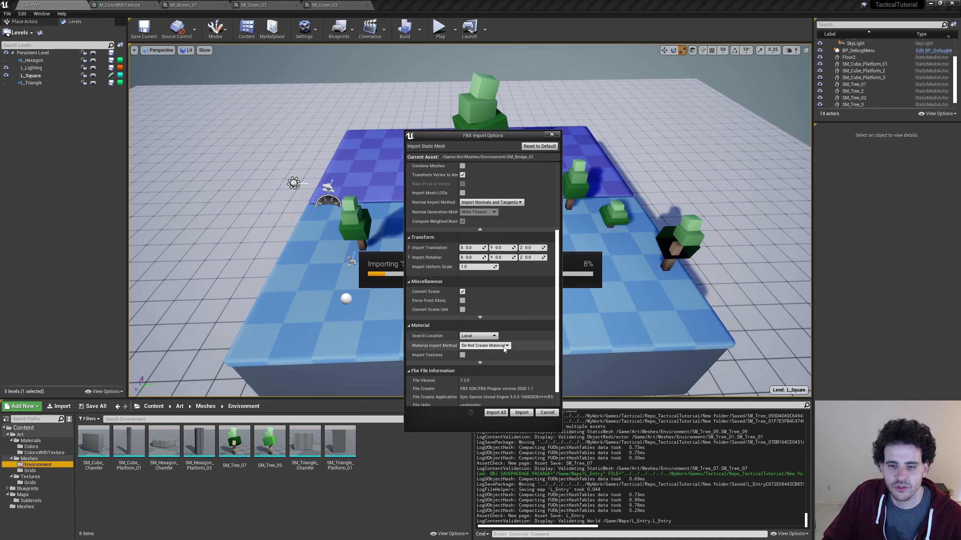
click(498, 413)
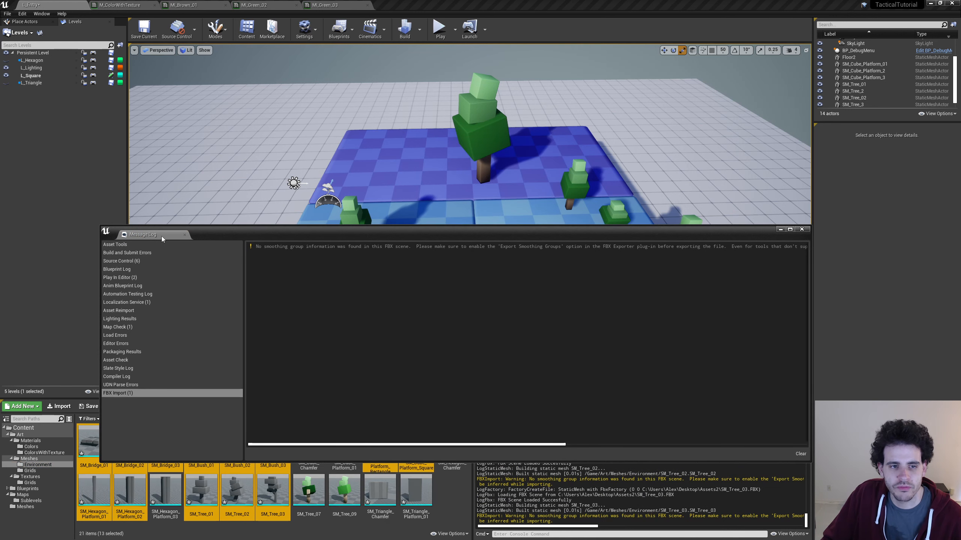
click(184, 234)
click(102, 408)
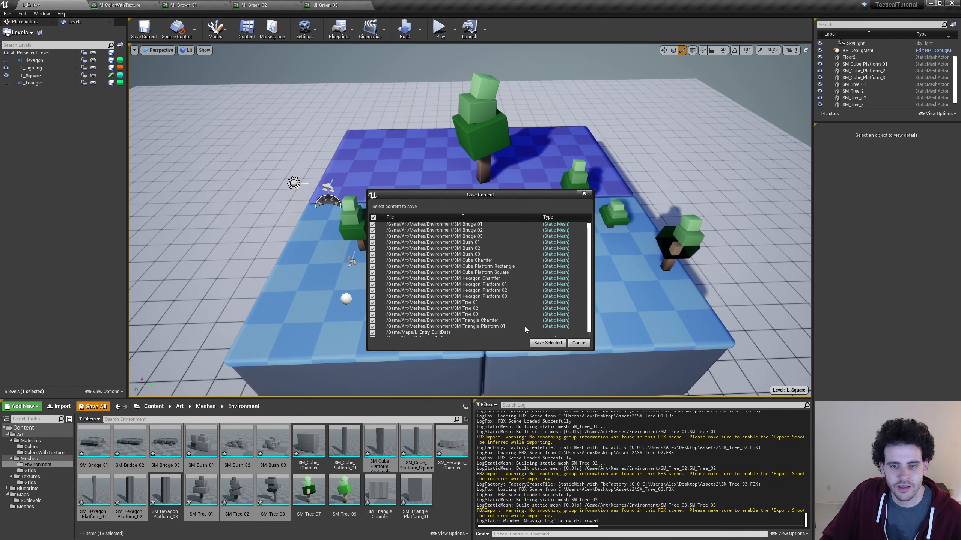
click(547, 343)
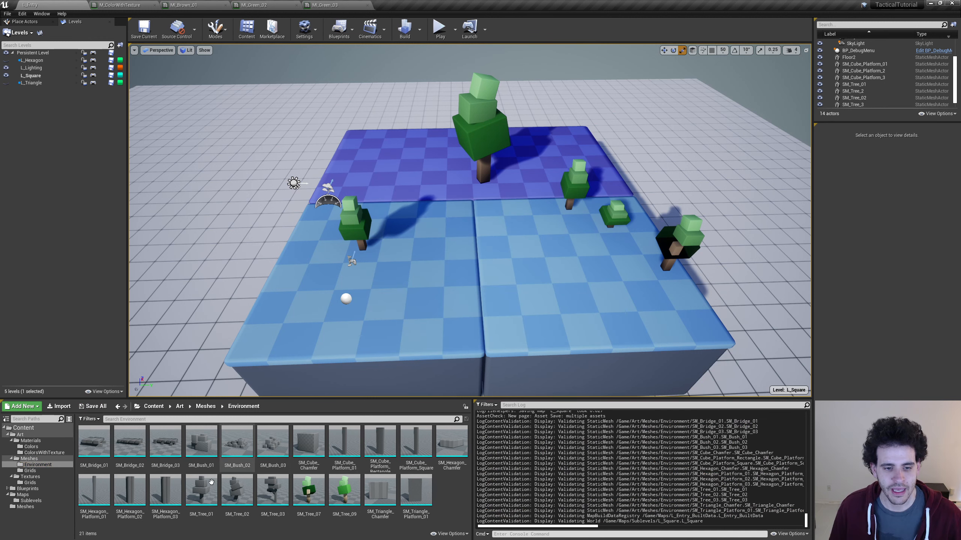
Place the new SM_Tree_01, SM_Tree_02 and SM_Tree_03 meshes in a row across the two light blue platforms.
drag(211, 482, 423, 229)
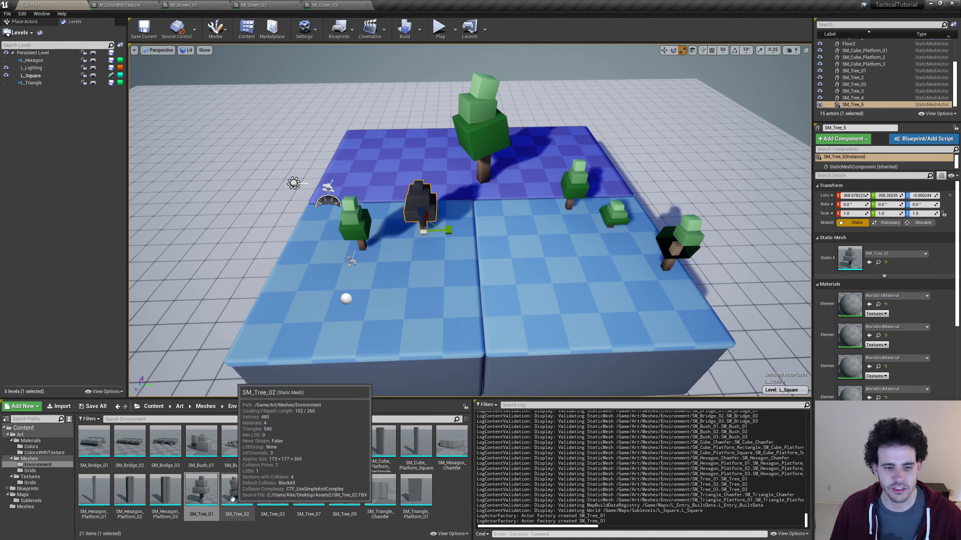
drag(232, 500, 493, 227)
drag(272, 492, 560, 250)
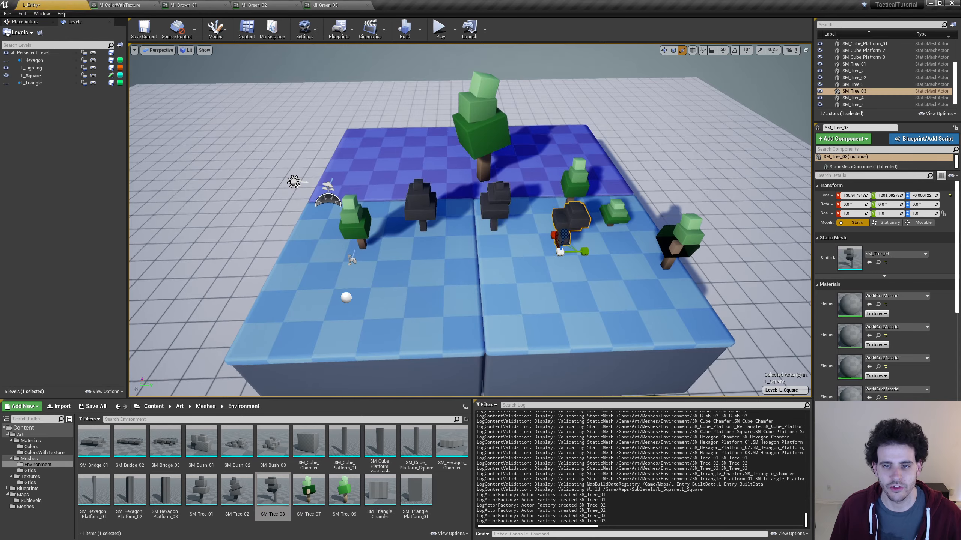
Place SM_Bush_01, SM_Bush_02 and SM_Bush_03 on the light blue platforms in front of the new trees.
mouse_move(429, 322)
right_down()
mouse_move(492, 333)
mouse_move(461, 341)
mouse_move(429, 322)
mouse_move(429, 363)
mouse_move(435, 273)
mouse_move(447, 276)
mouse_move(431, 303)
right_up()
drag(201, 442, 404, 289)
drag(237, 443, 515, 232)
drag(273, 443, 588, 231)
Place SM_Bridge_01 and SM_Bridge_02 off the light blue platforms' front edge and two SM_Cube_Chamfer blocks on the platforms.
drag(94, 441, 647, 298)
right_drag(647, 297, 658, 340)
key(s)
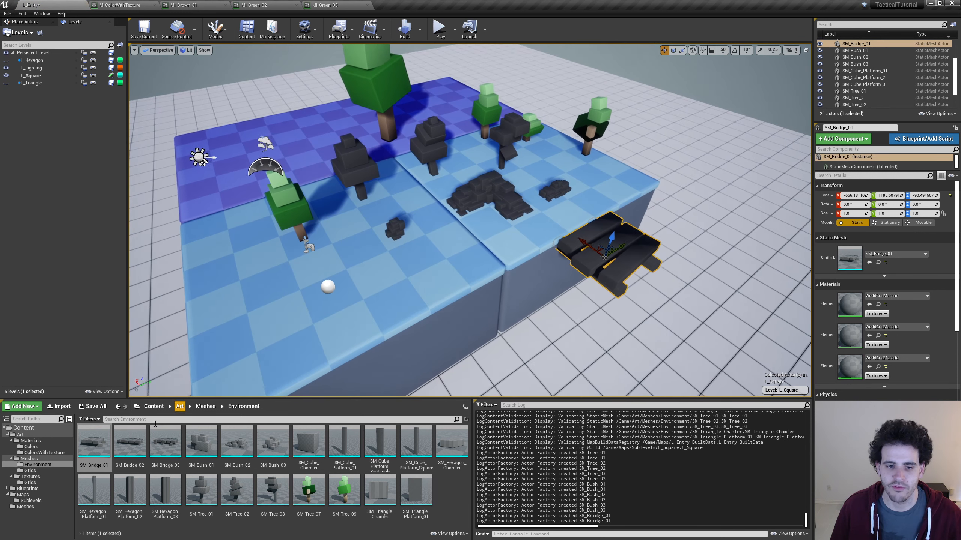
drag(130, 441, 507, 282)
right_drag(435, 231, 457, 232)
key(s)
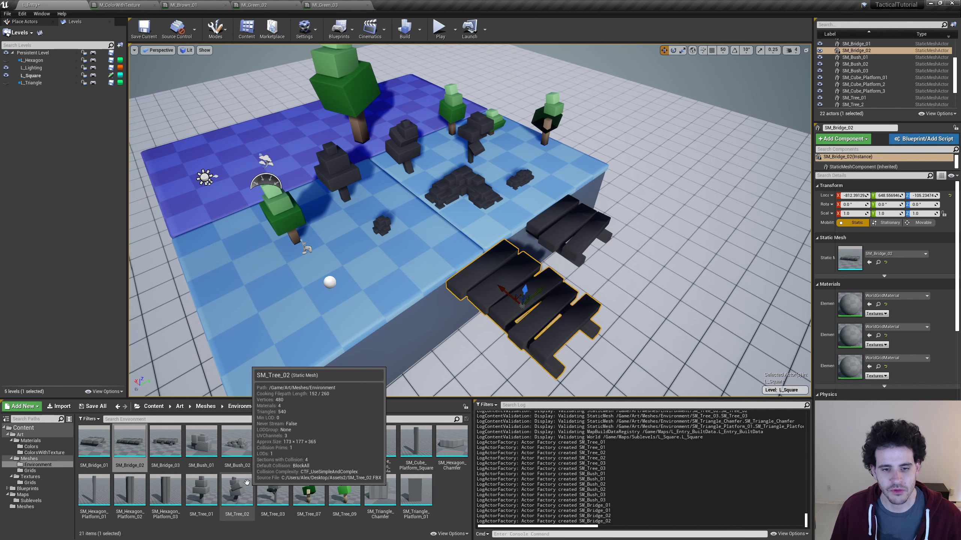
drag(308, 441, 552, 153)
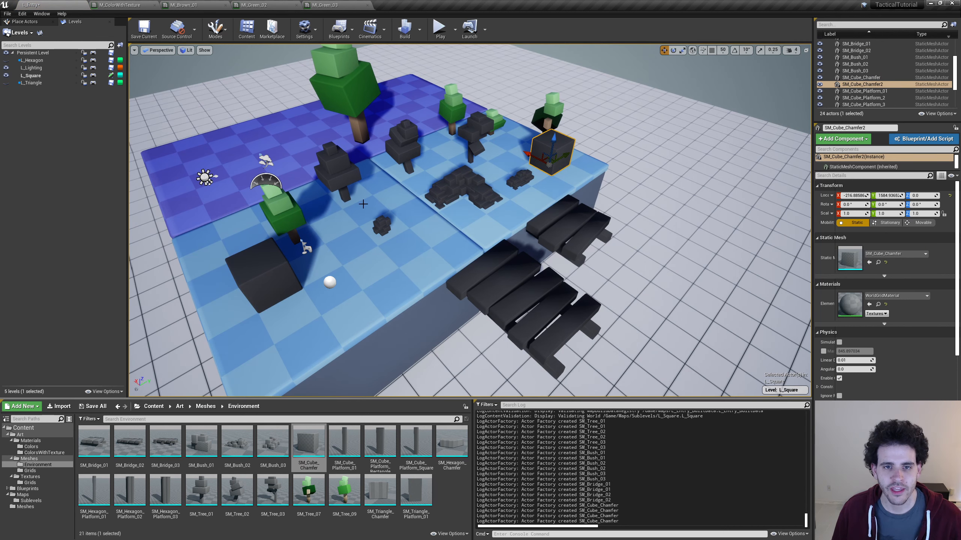
Apply MI_Brown_01 from the Colors folder to the supports and planks of SM_Bridge_02, and undo a stray material assignment.
click(31, 447)
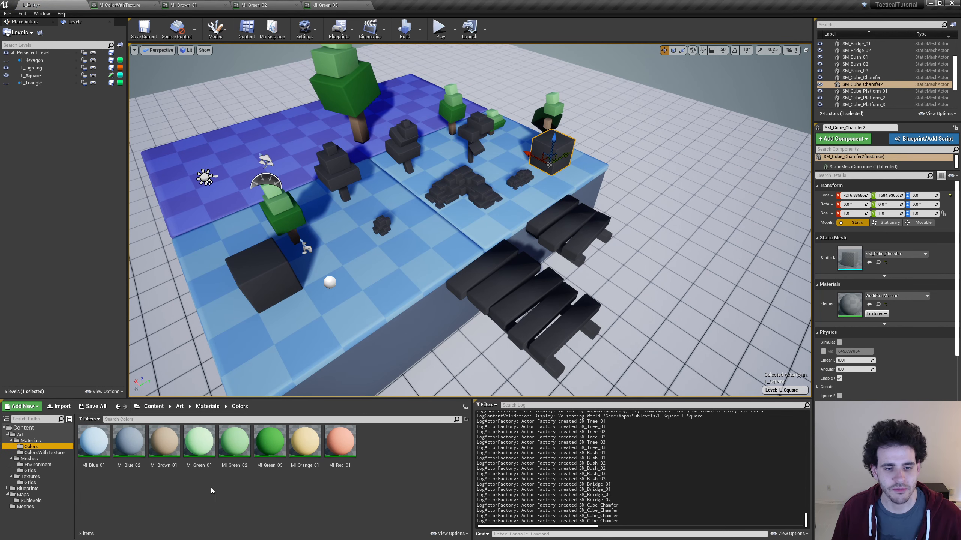
drag(164, 442, 537, 362)
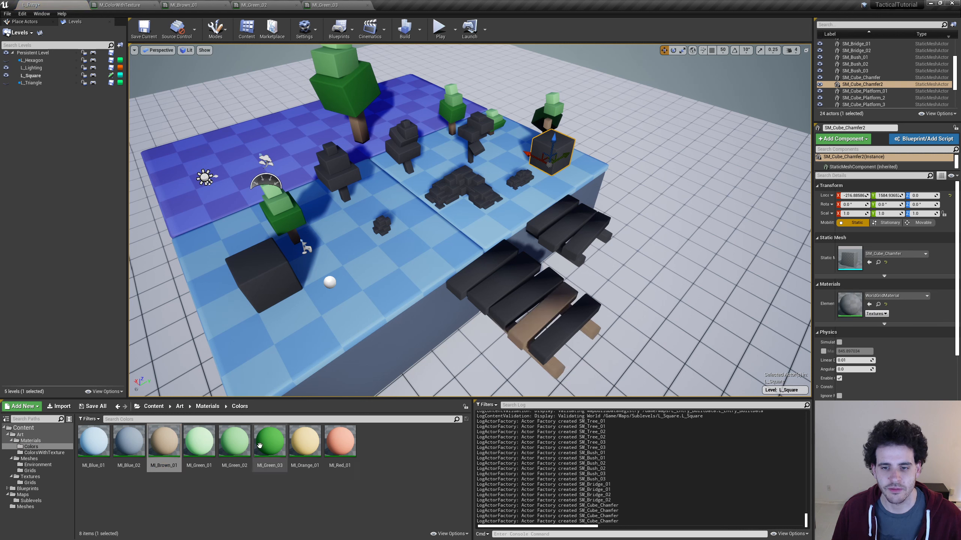
drag(163, 441, 231, 321)
click(199, 441)
key(ctrl+z)
Apply MI_Green_03 to SM_Tree_01's foliage, MI_Red_01 to the cube near the player start, and MI_Orange_01 and MI_Brown_01 to the large bush.
drag(199, 441, 269, 259)
drag(270, 441, 332, 181)
drag(339, 441, 282, 312)
drag(304, 440, 466, 185)
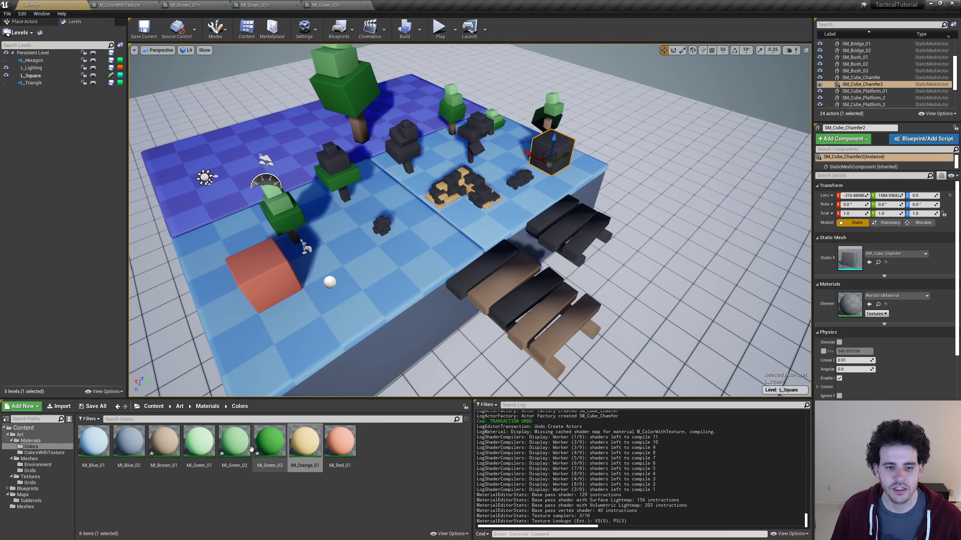
drag(163, 441, 465, 185)
Color SM_Bridge_01 with MI_Blue_02, MI_Blue_01 and MI_Brown_01, and the unpainted planks of SM_Bridge_02 with MI_Green_02.
click(129, 441)
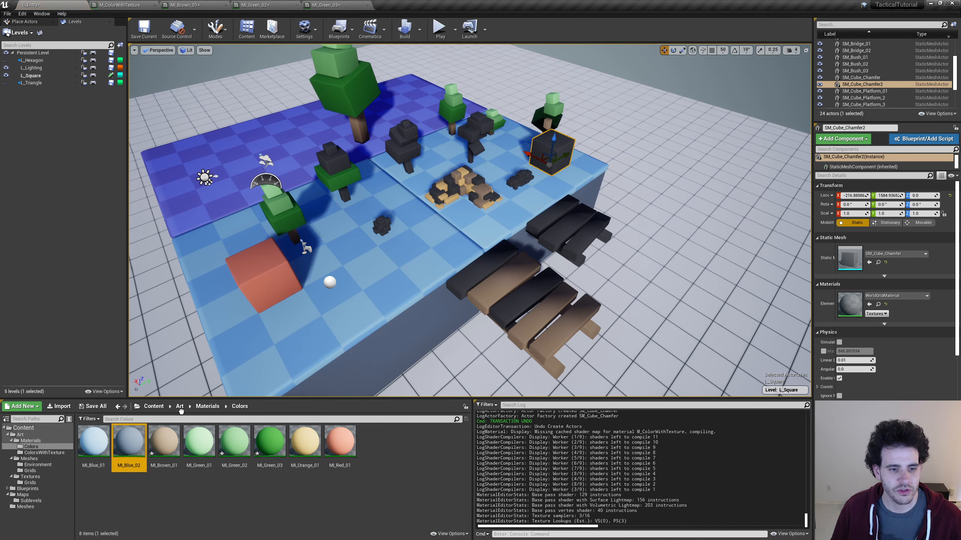
drag(181, 411, 583, 246)
drag(94, 441, 580, 244)
drag(173, 448, 605, 233)
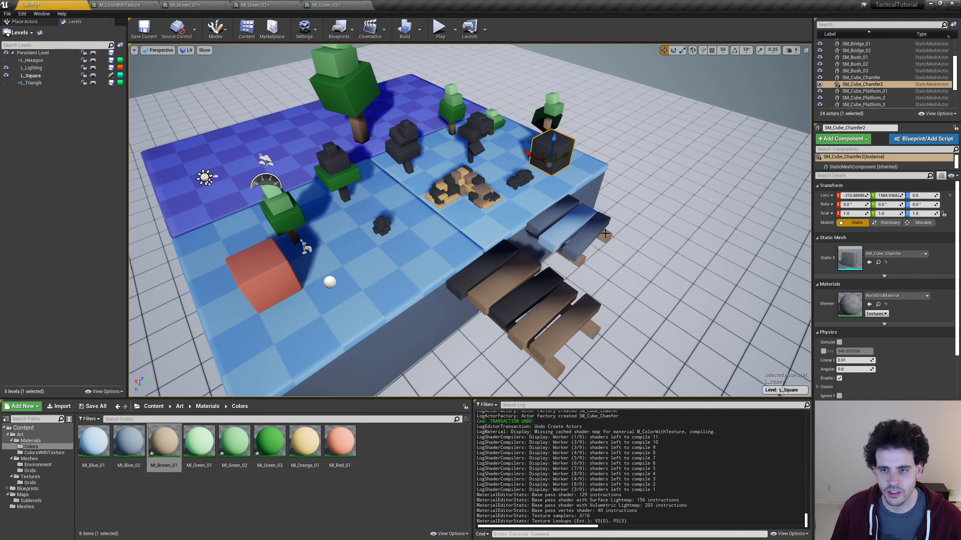
drag(235, 441, 495, 299)
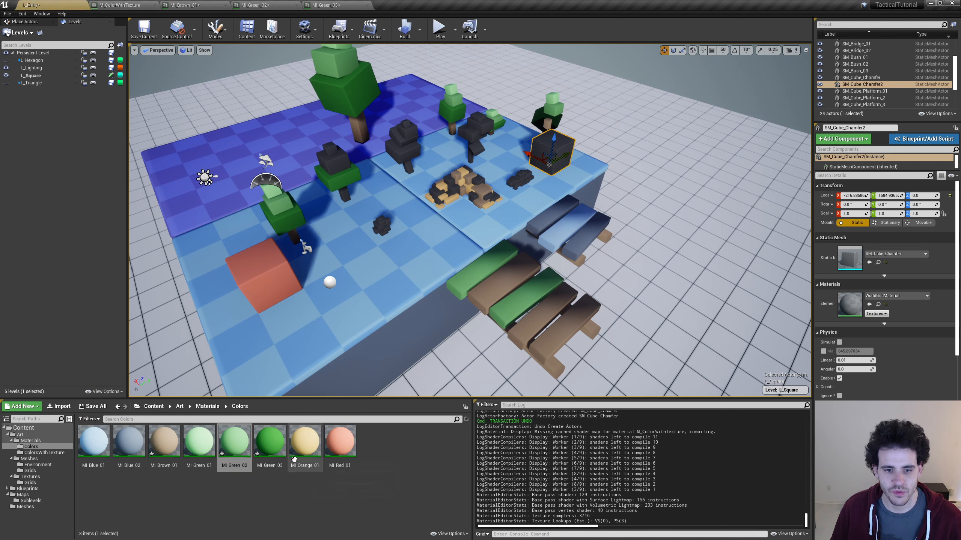
Apply MI_Orange_01 to the second cube and color the remaining gray tree and bush parts with orange, red and green materials.
drag(294, 458, 548, 148)
drag(270, 441, 520, 177)
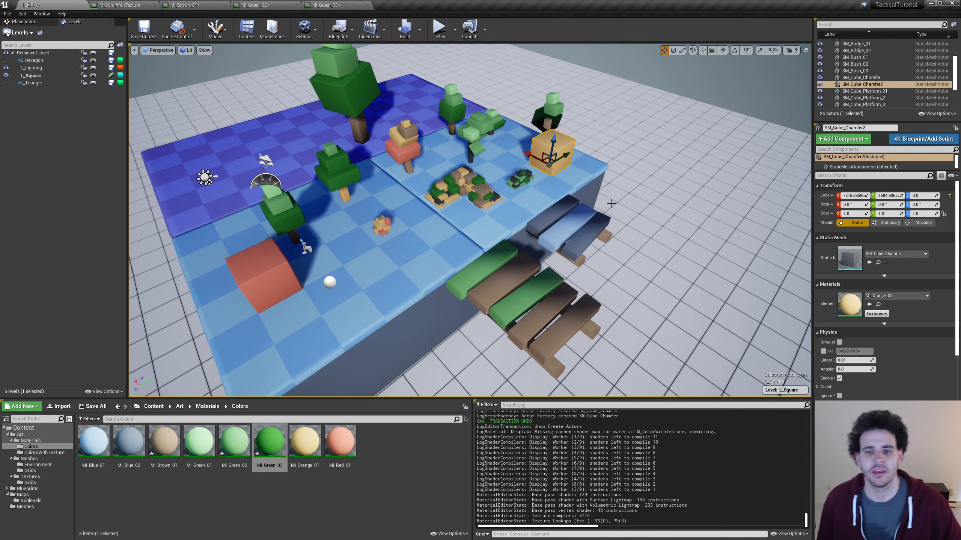
Review the decorated square level from several angles and select the light blue platform beneath the orange cube.
alt+drag(618, 210, 541, 221)
scroll(552, 266, up, 3)
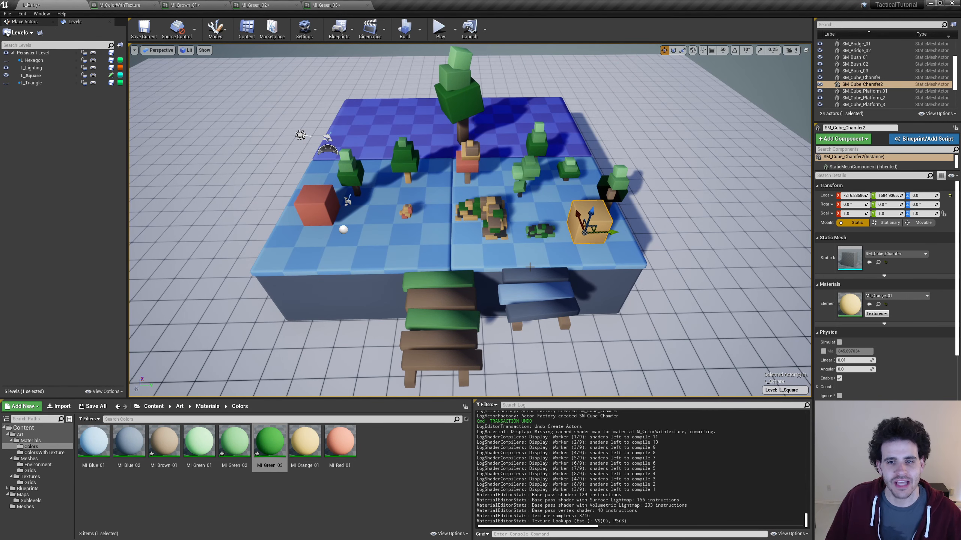
alt+drag(524, 267, 279, 184)
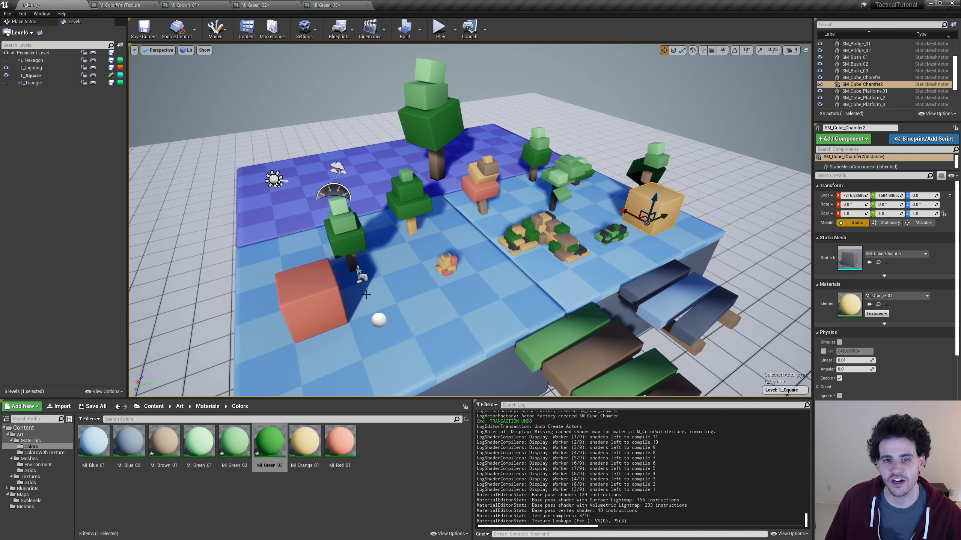
alt+drag(479, 317, 674, 224)
click(673, 224)
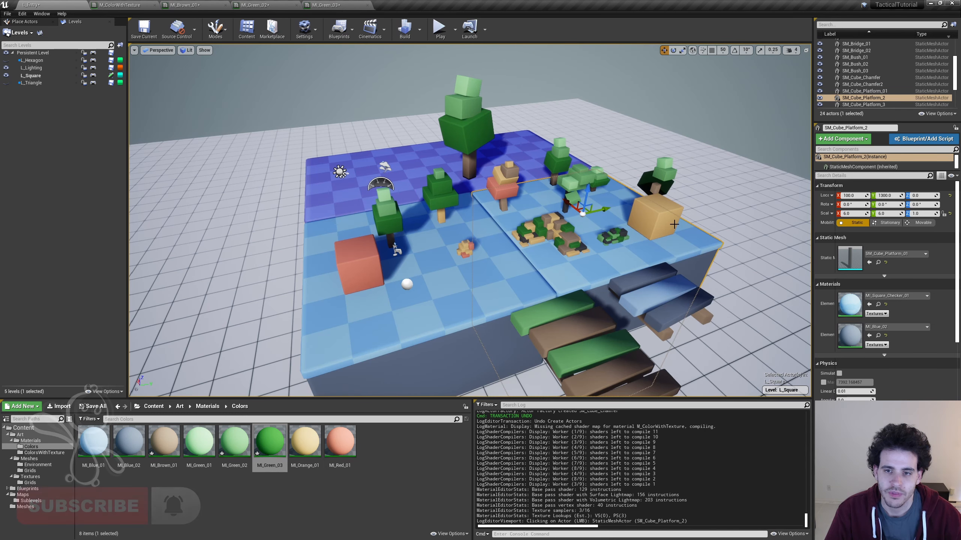